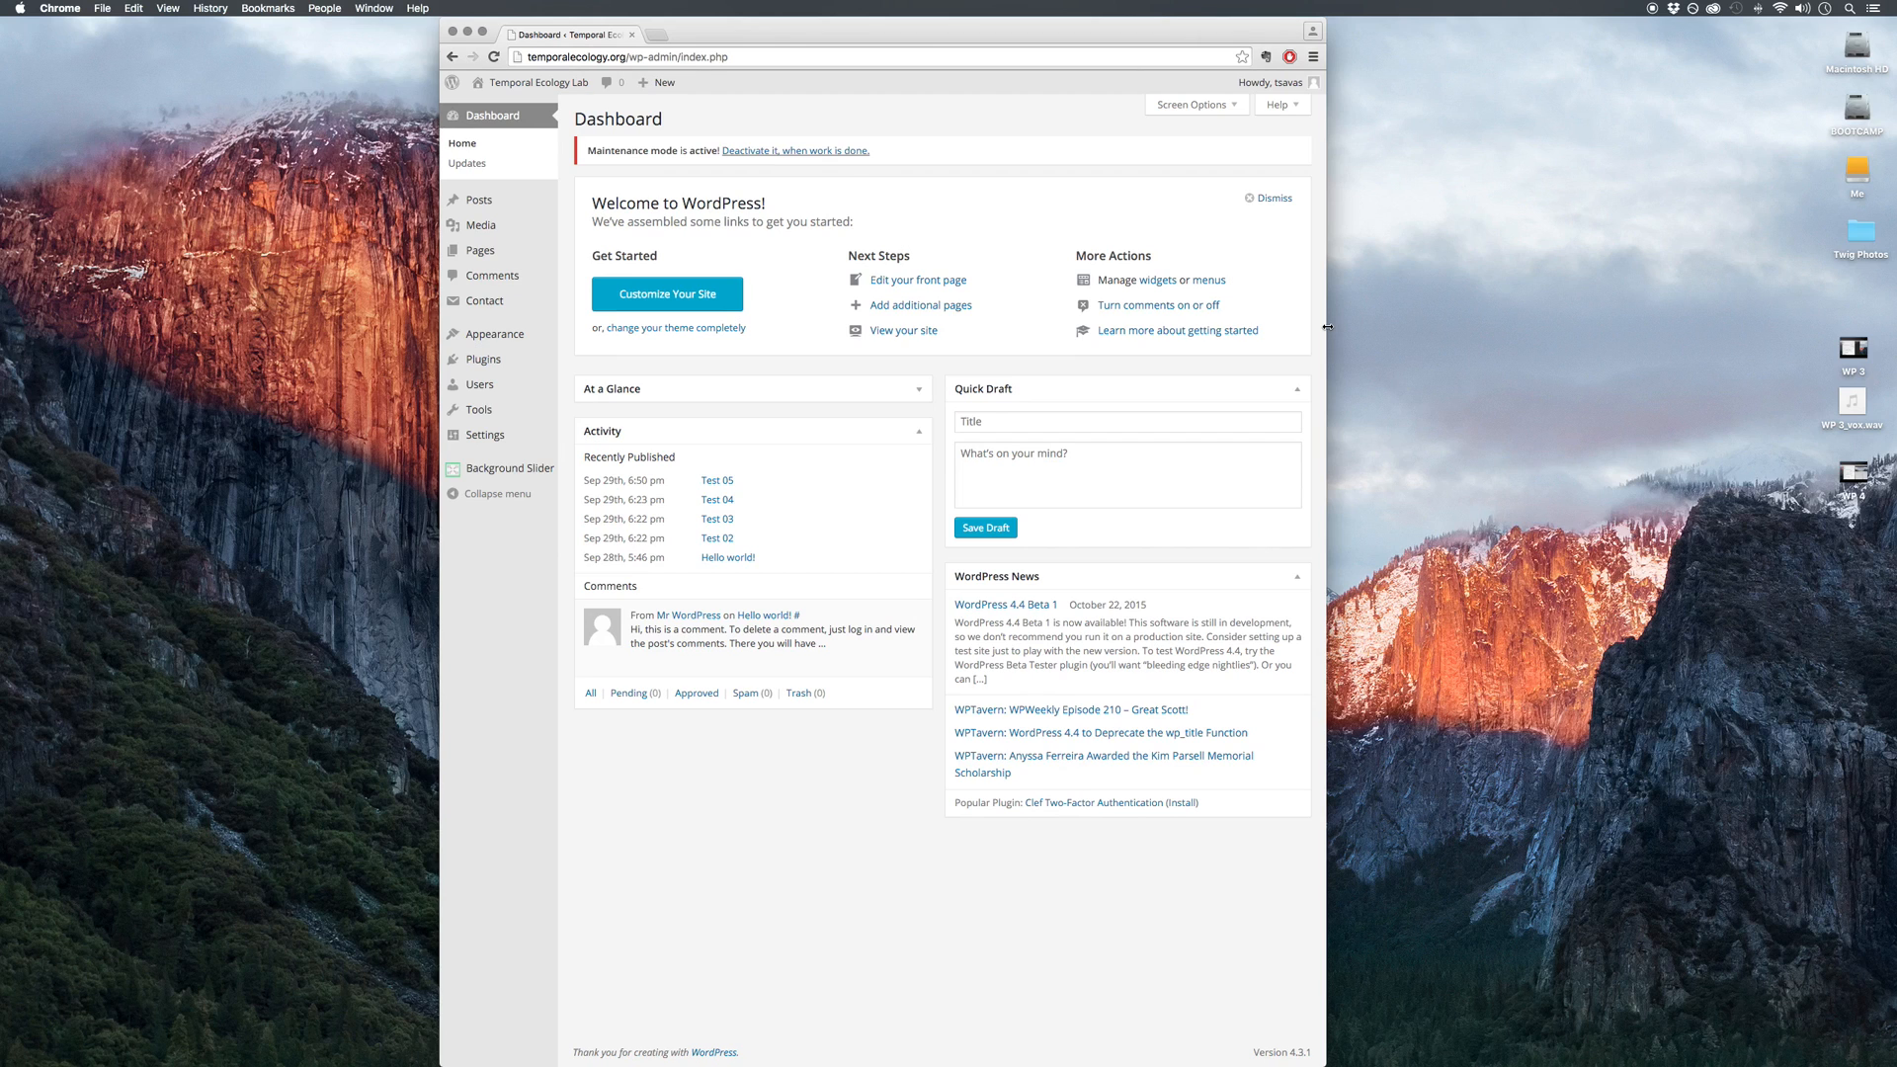
Step: Open the theme customizer for the site and go to the Header Colors settings within the Header Options
drag(1164, 34, 1200, 21)
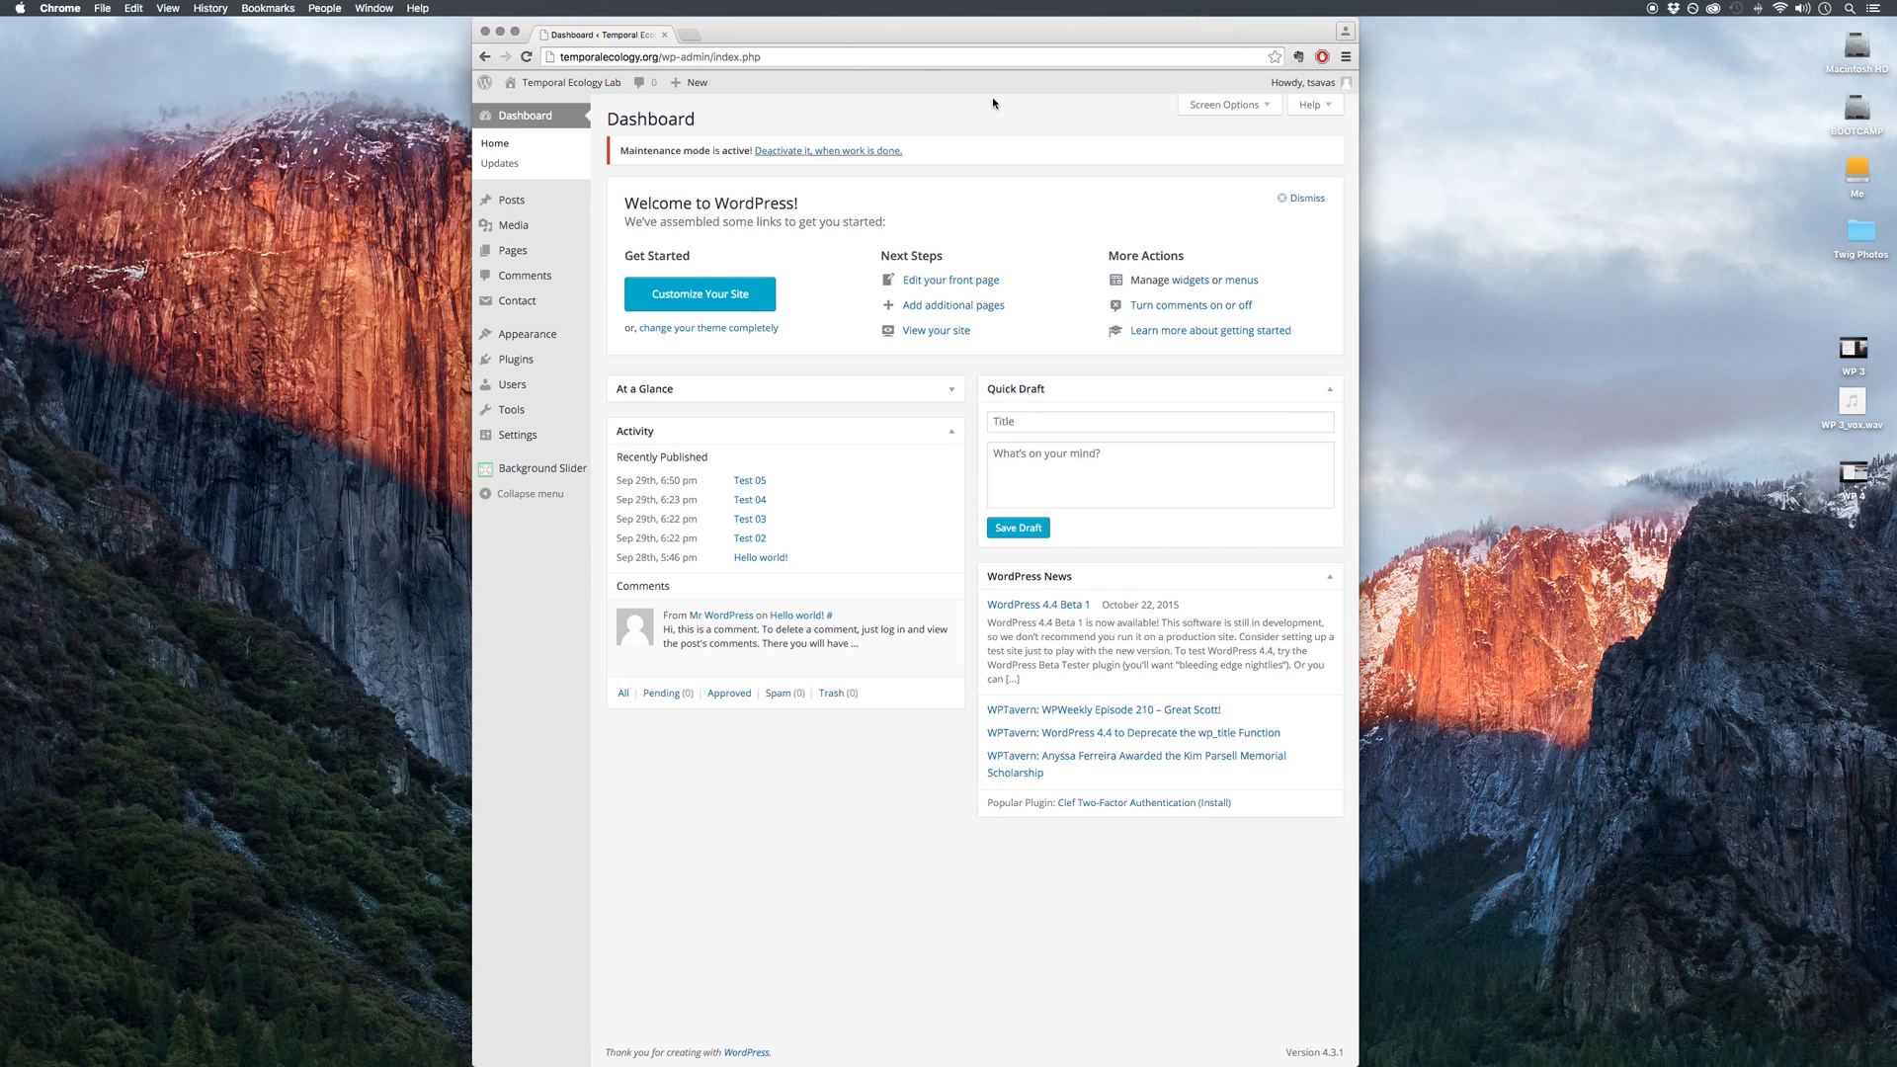
mouse_move(527, 343)
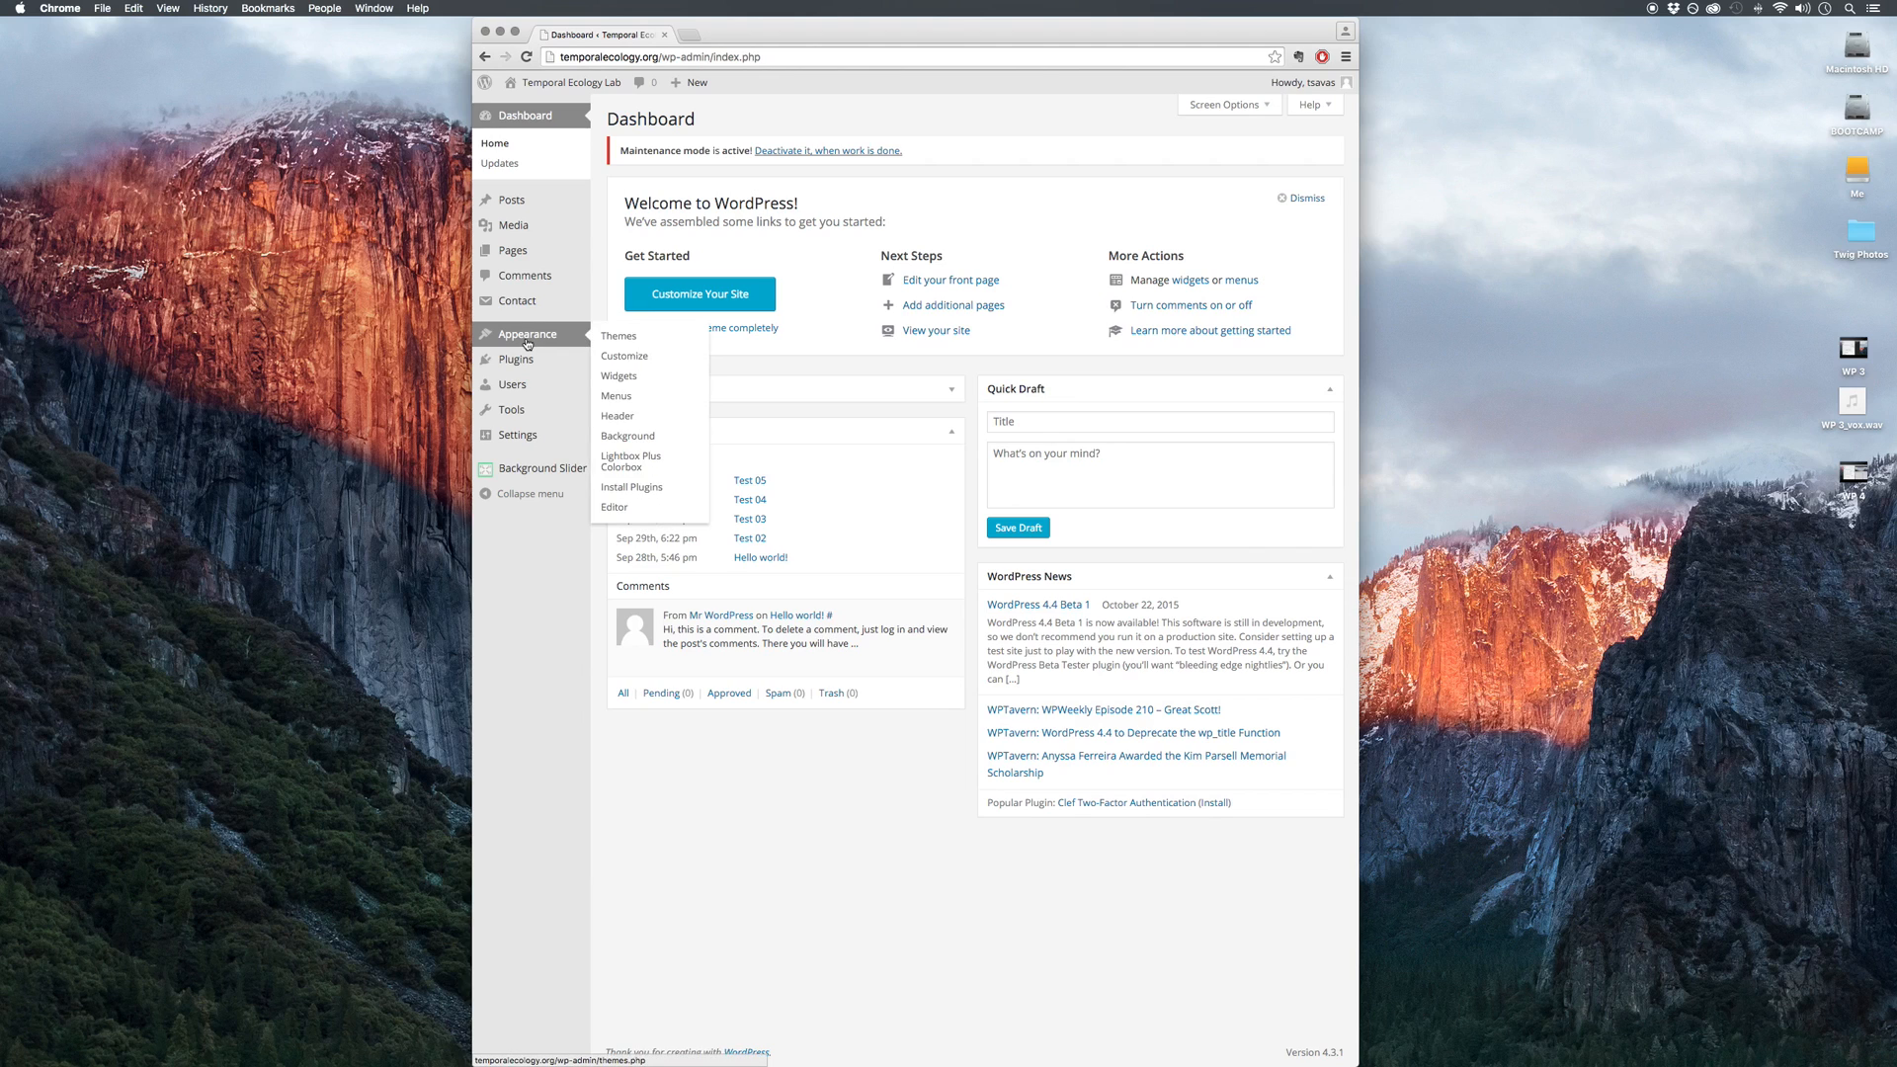
click(614, 357)
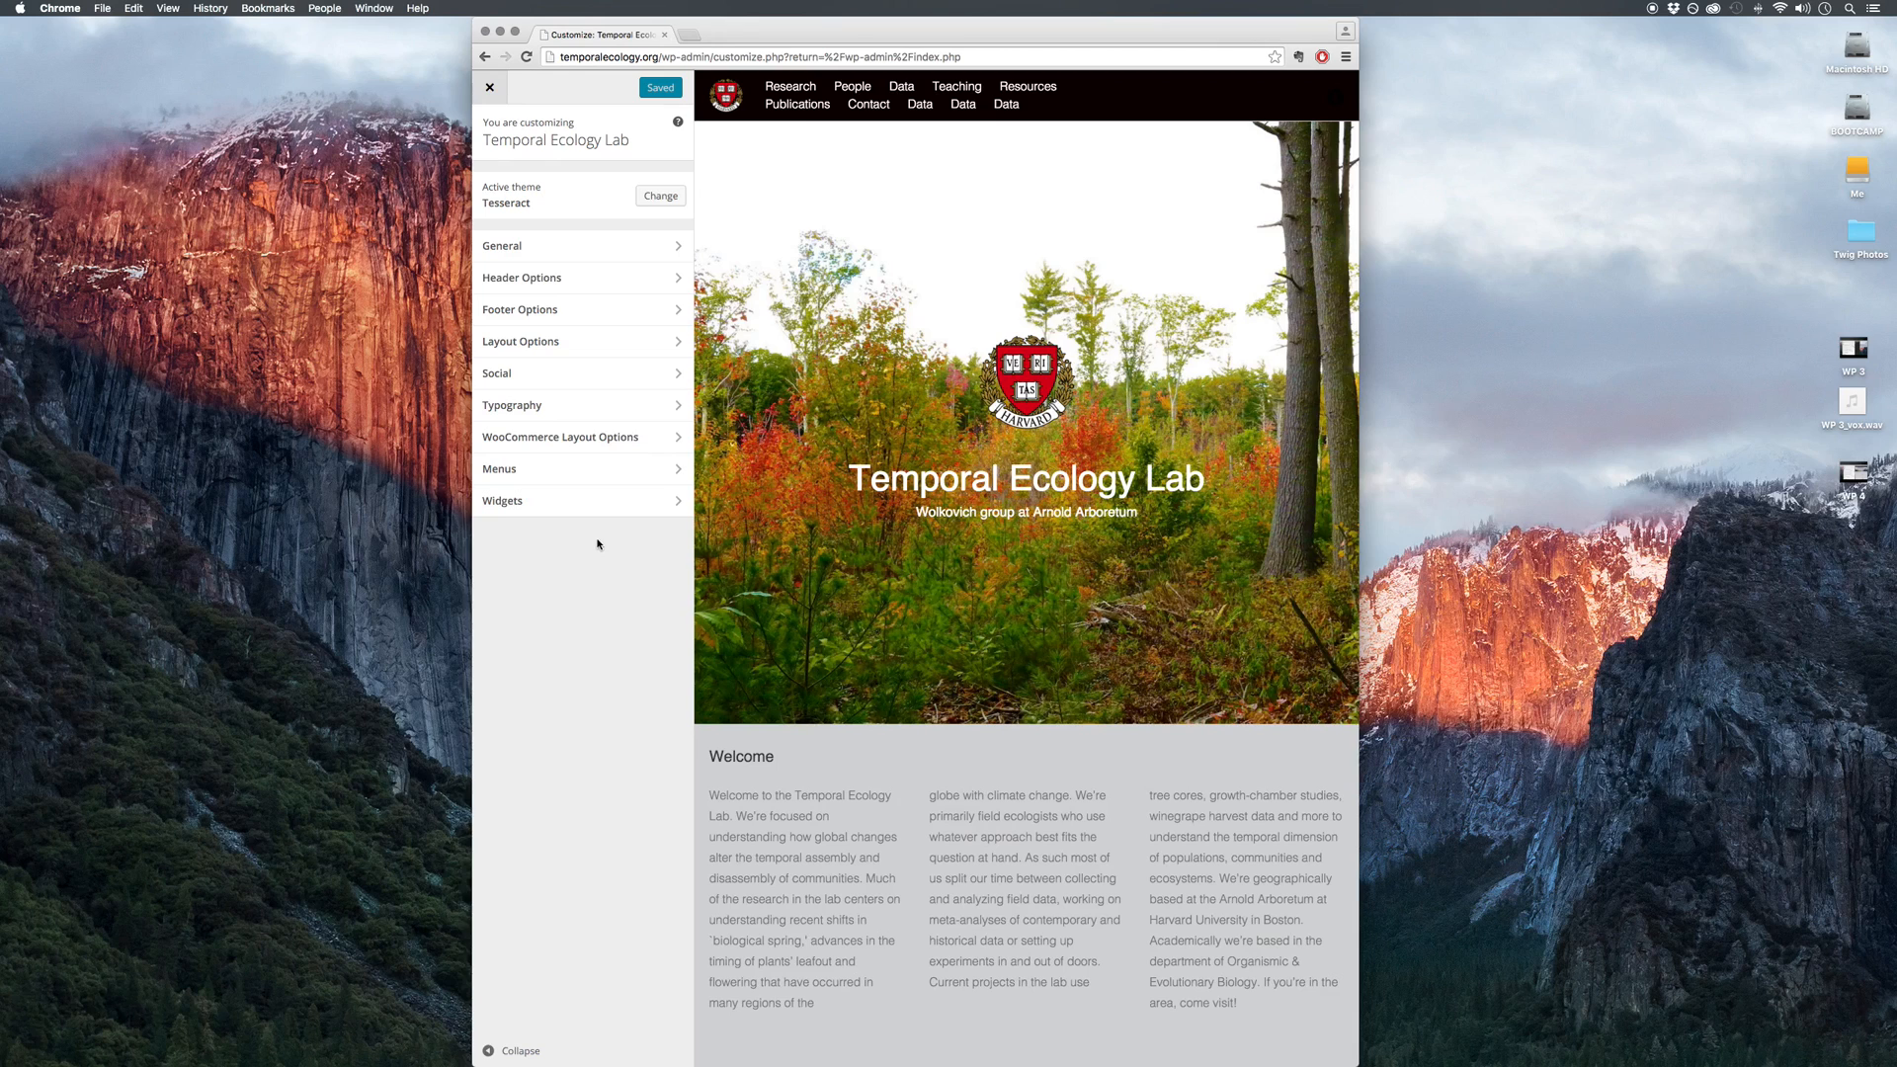
click(584, 282)
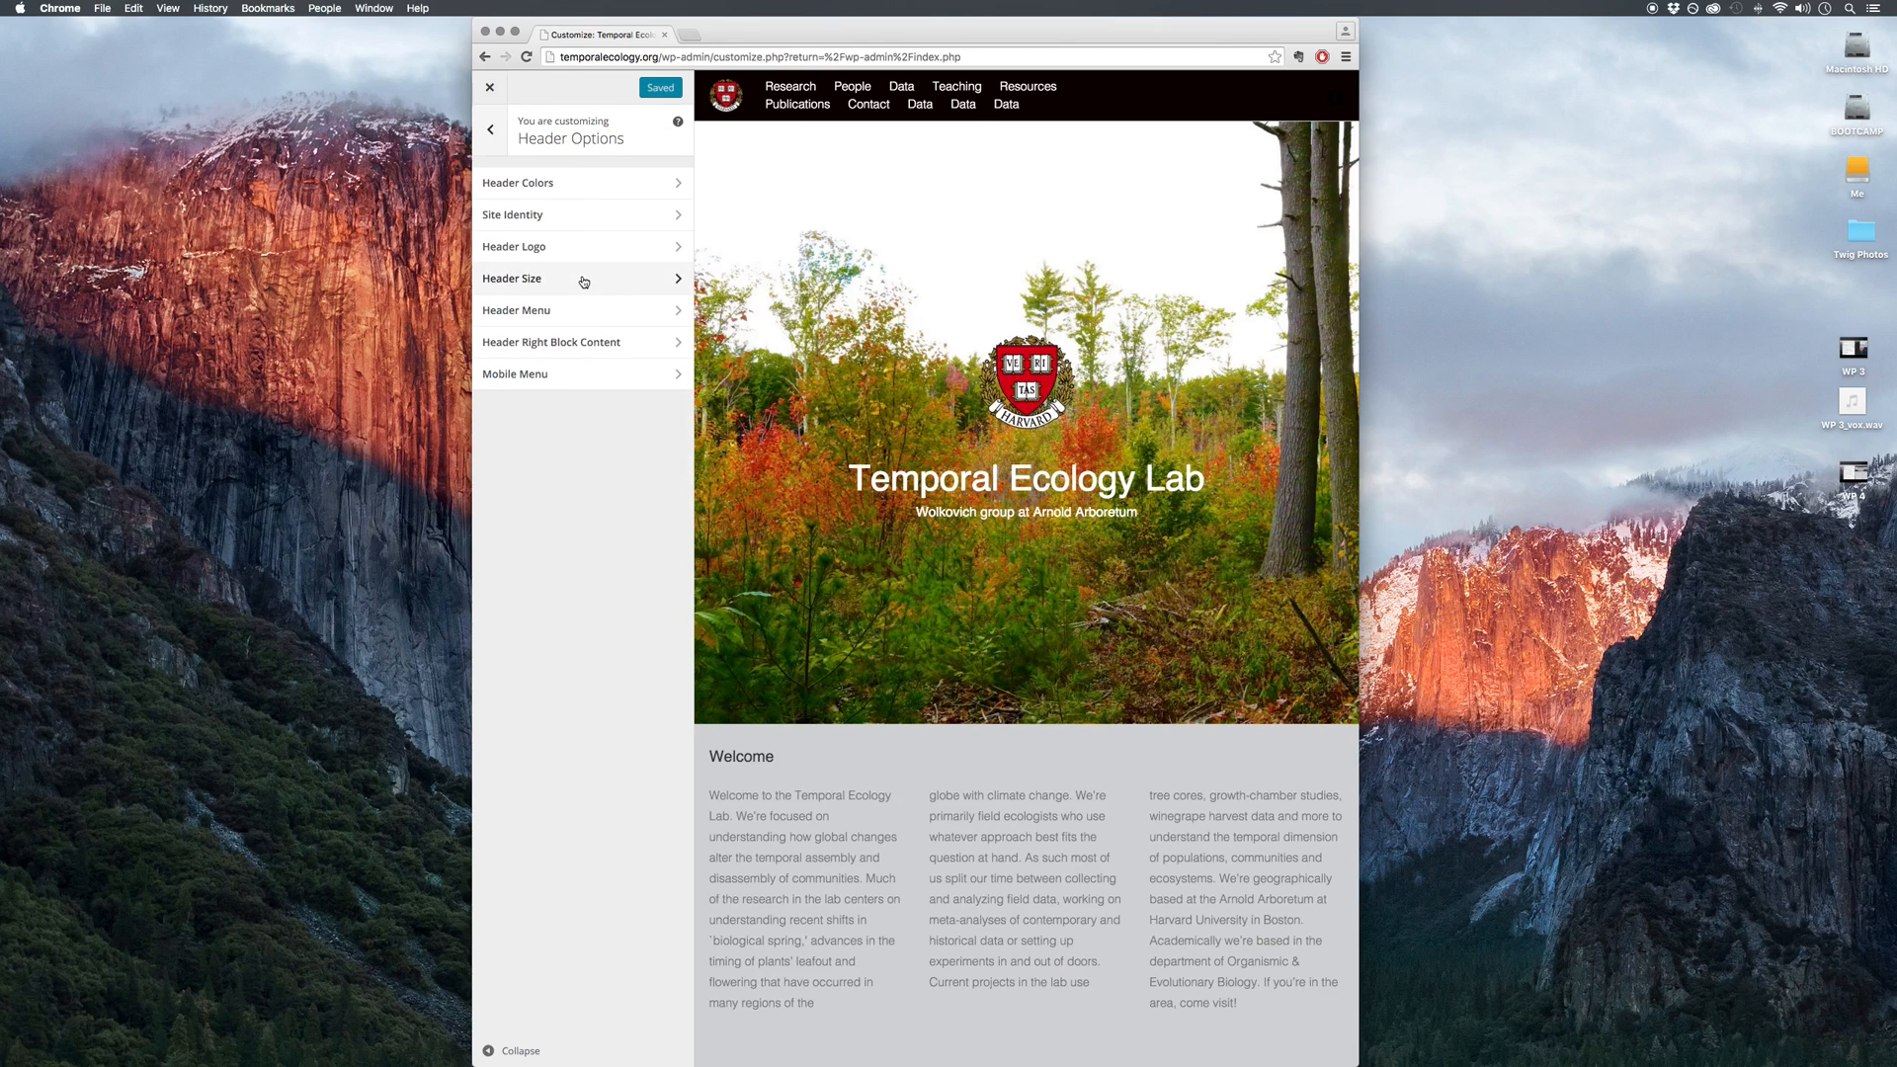
click(584, 188)
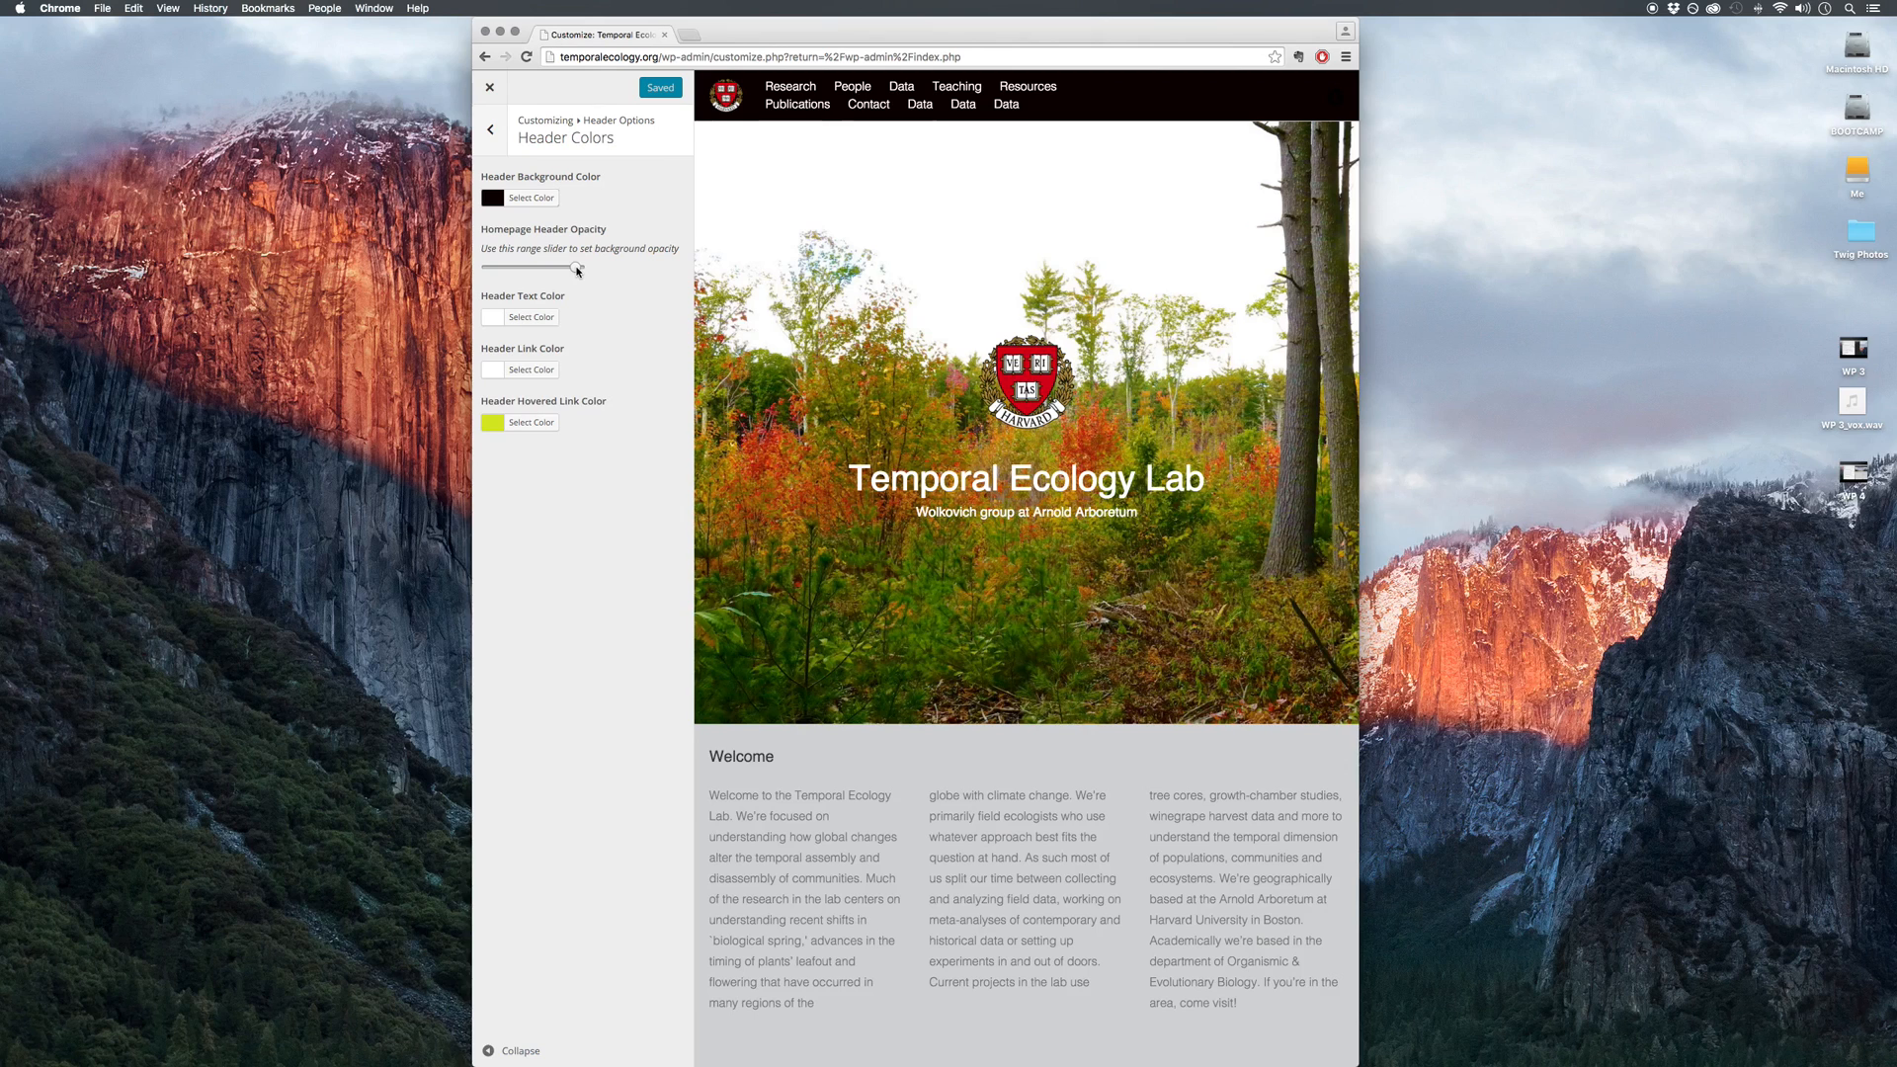
Step: Try a green header background colour, set it back to black, and view the Header Hovered Link Color picker
mouse_move(576, 270)
mouse_down()
mouse_move(520, 266)
mouse_move(597, 271)
mouse_up()
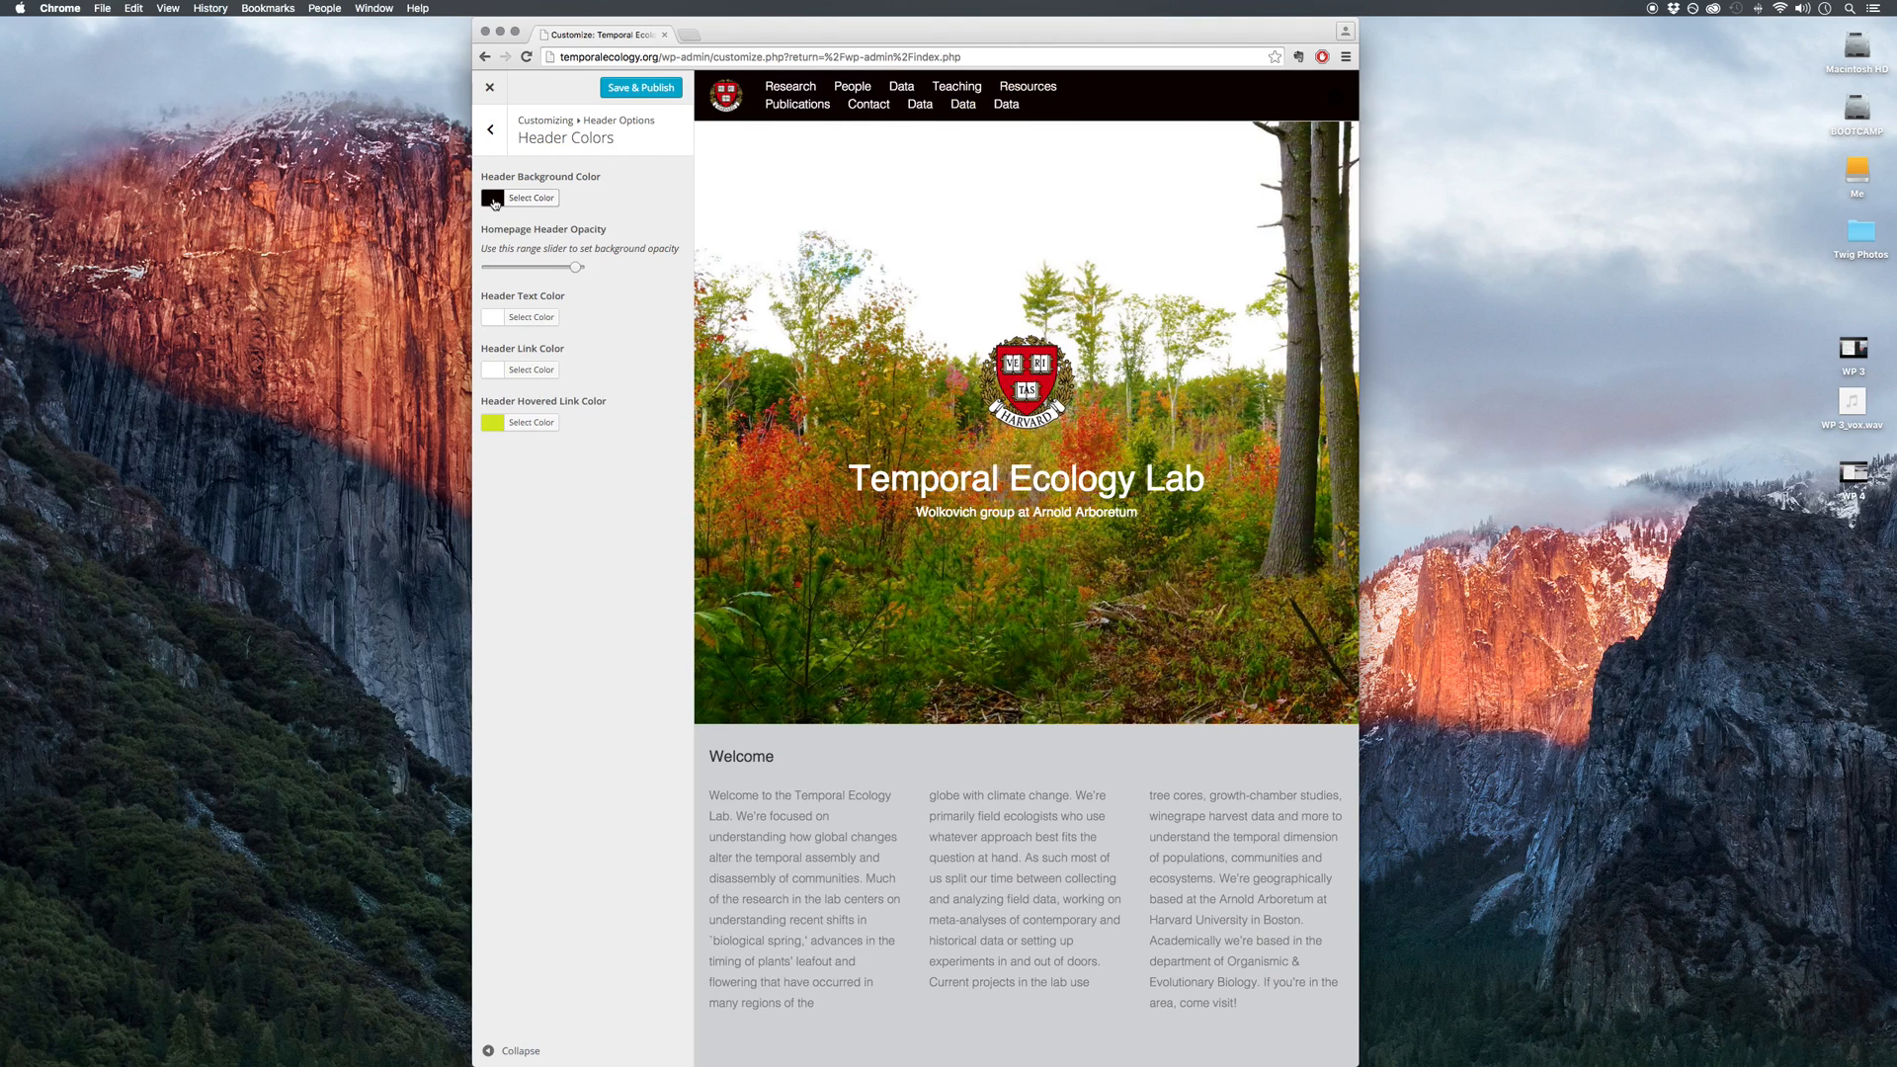
click(495, 200)
click(583, 369)
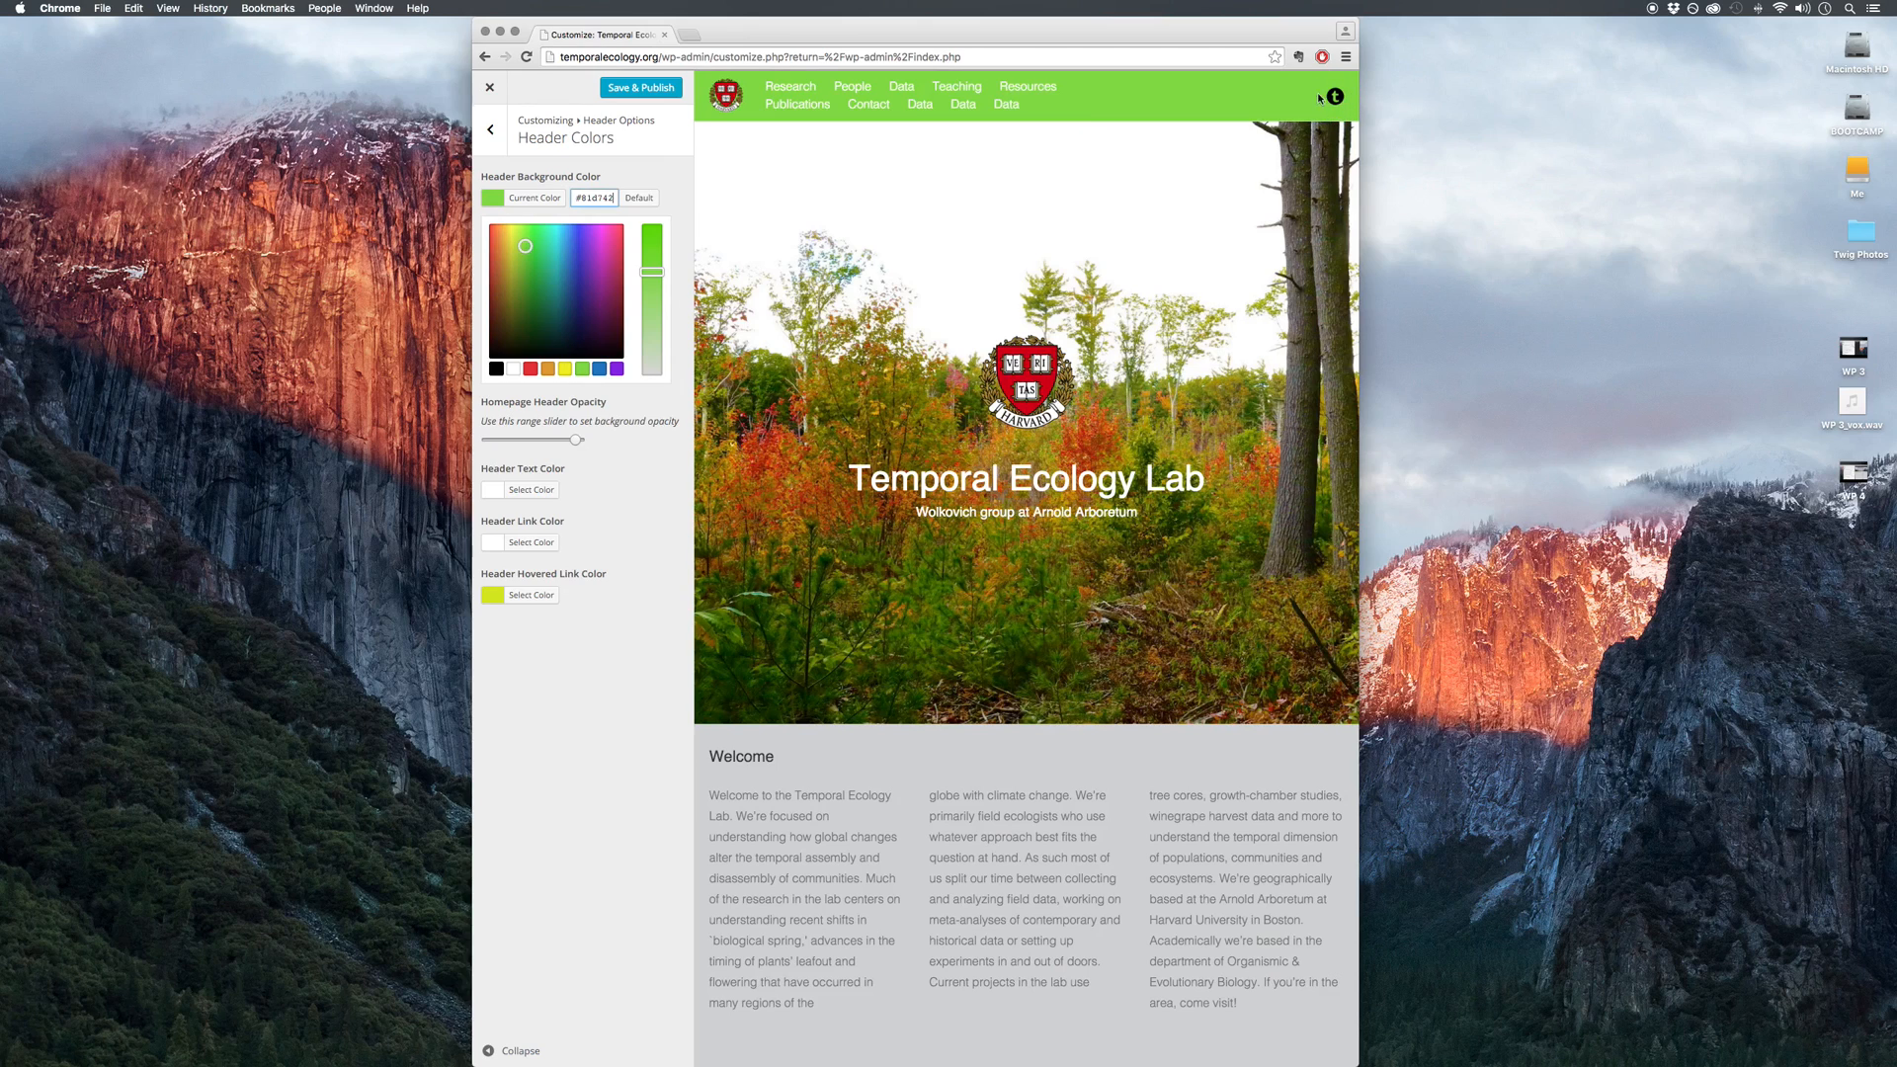
click(495, 368)
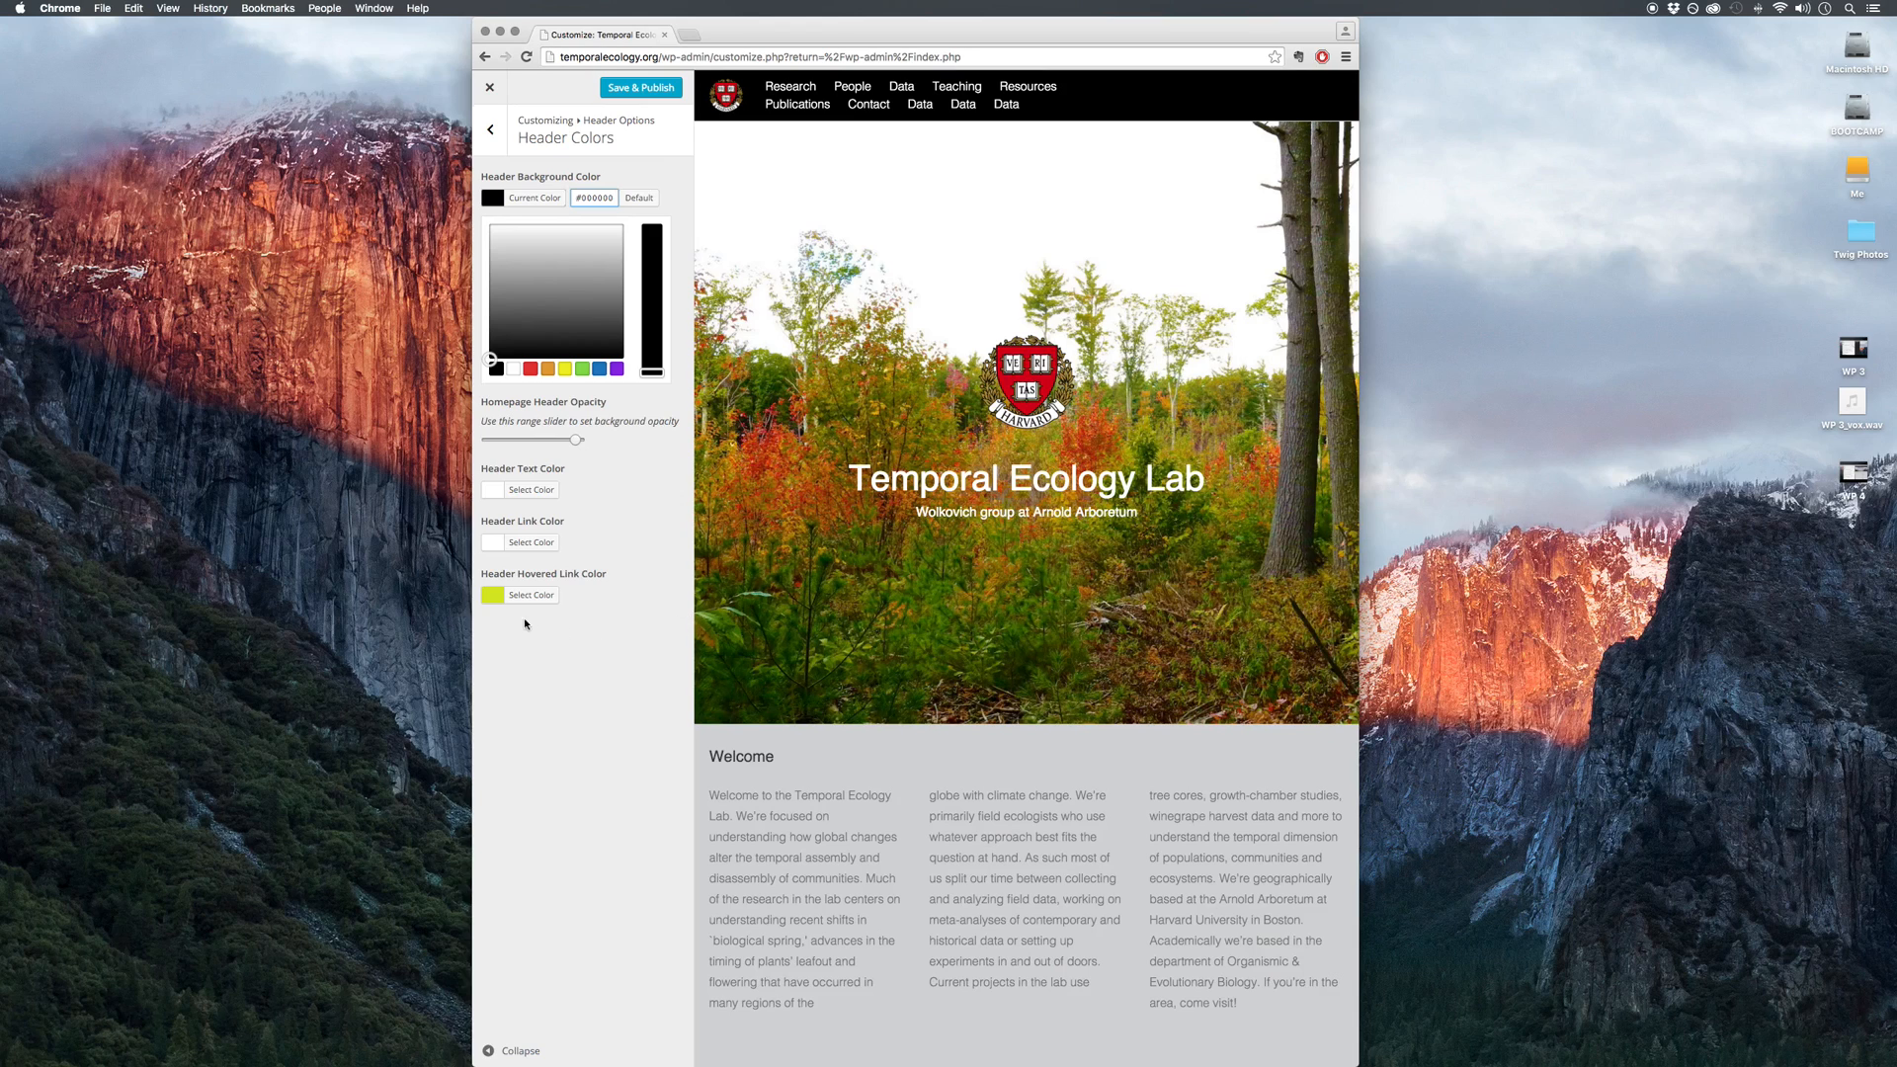
click(496, 597)
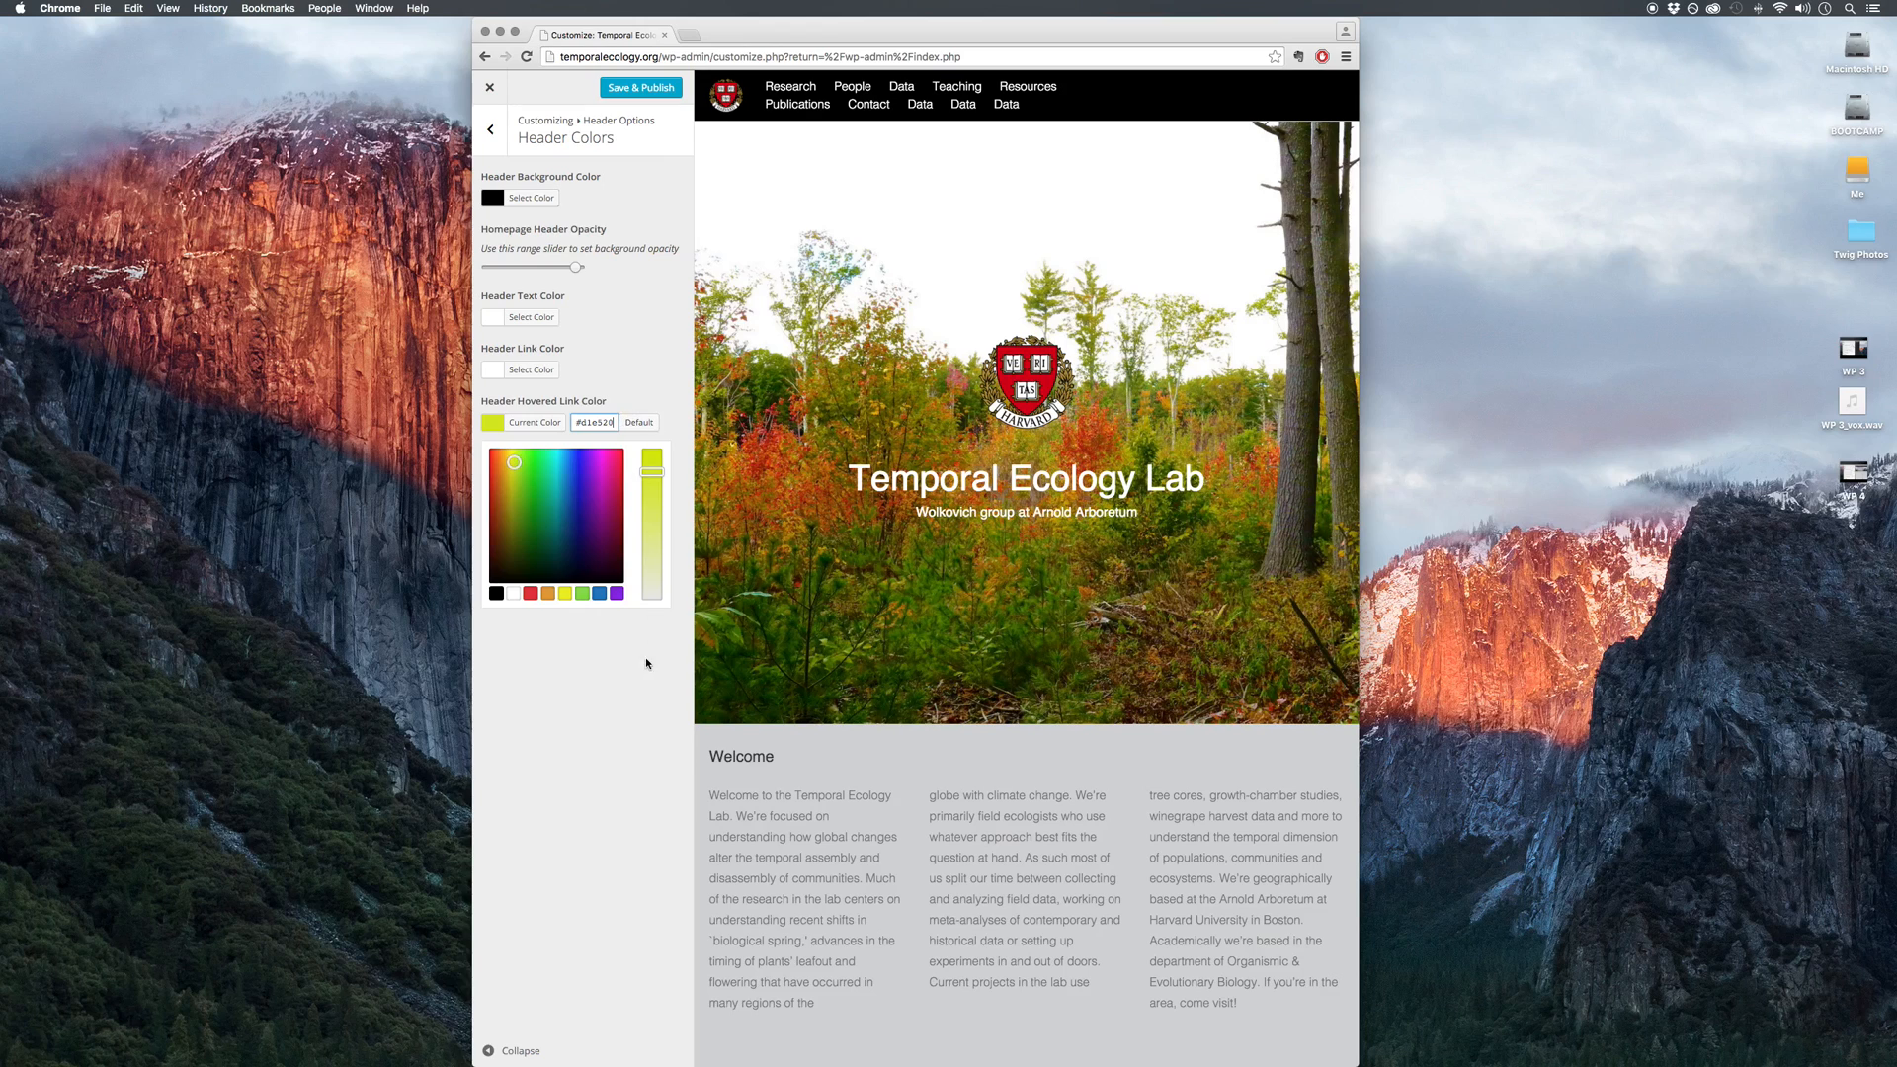
click(610, 664)
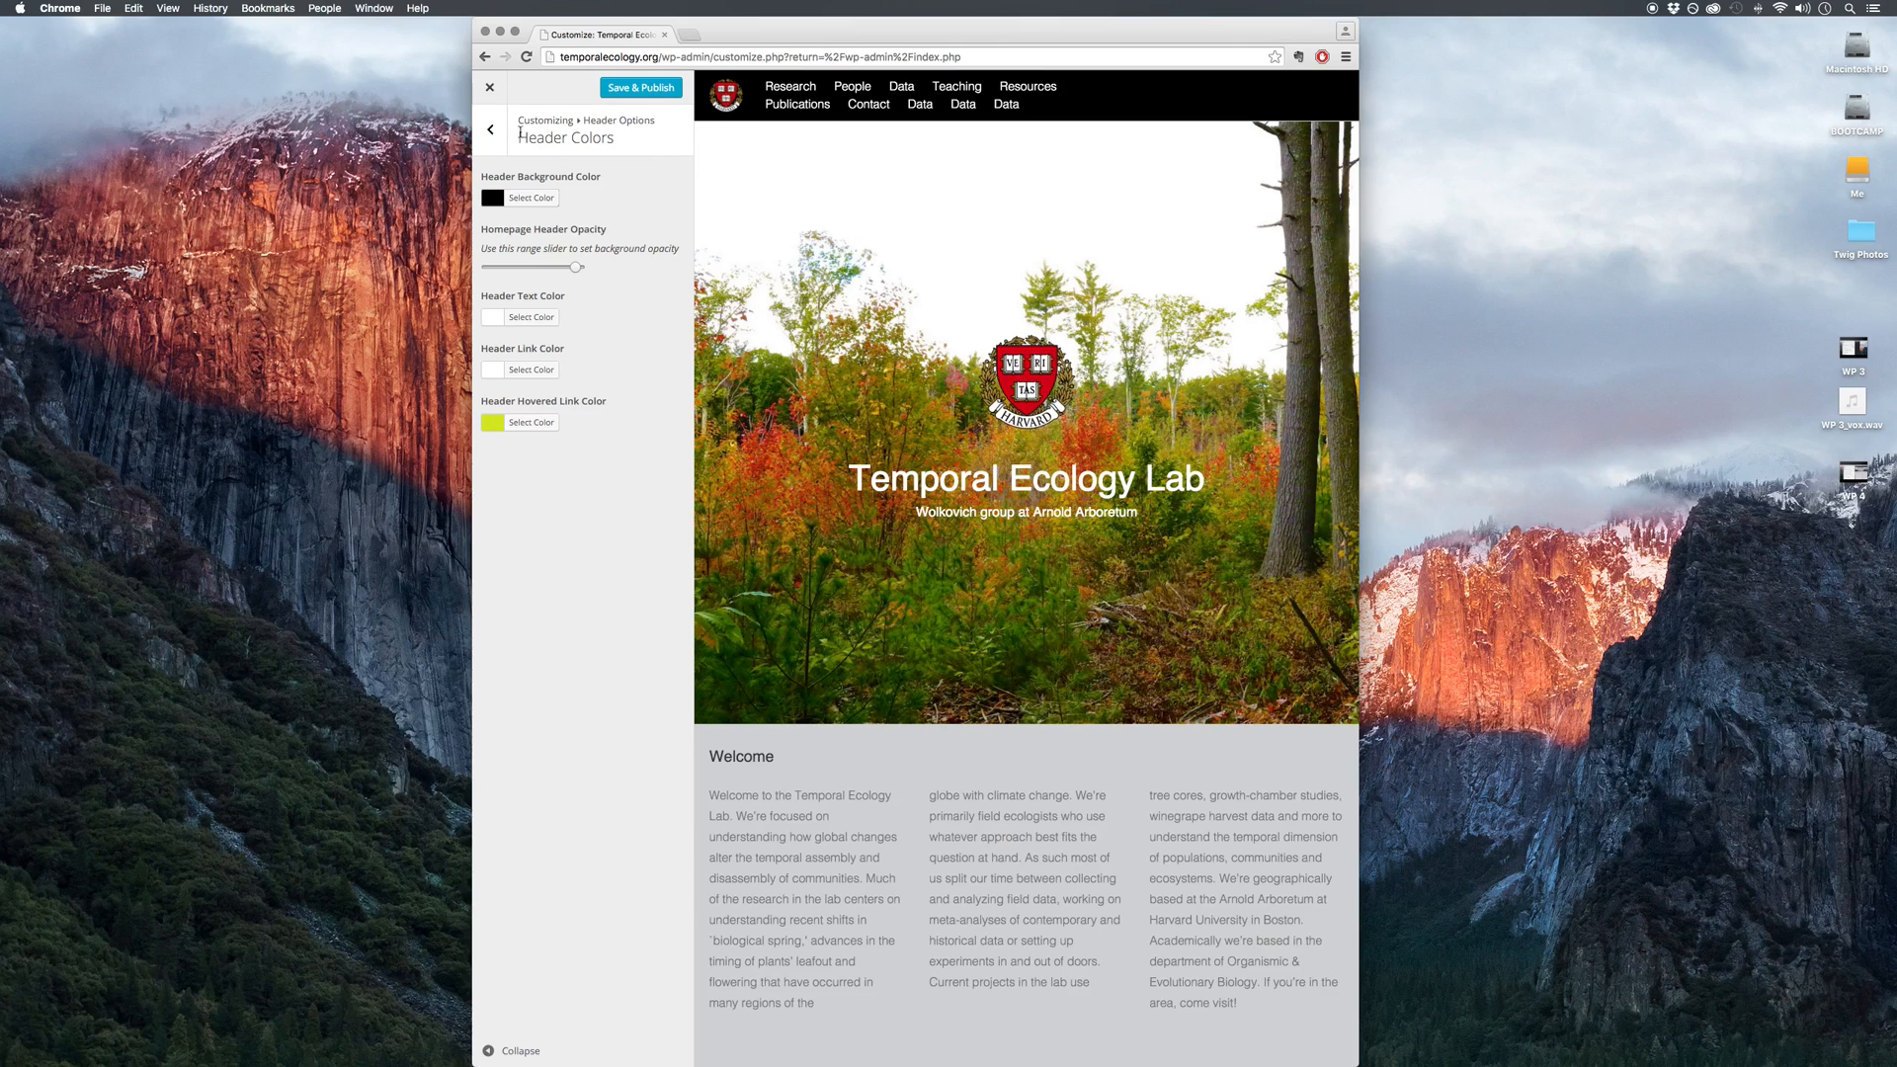
Step: Look through the Site Identity and Header Size settings, including the header height control
click(490, 129)
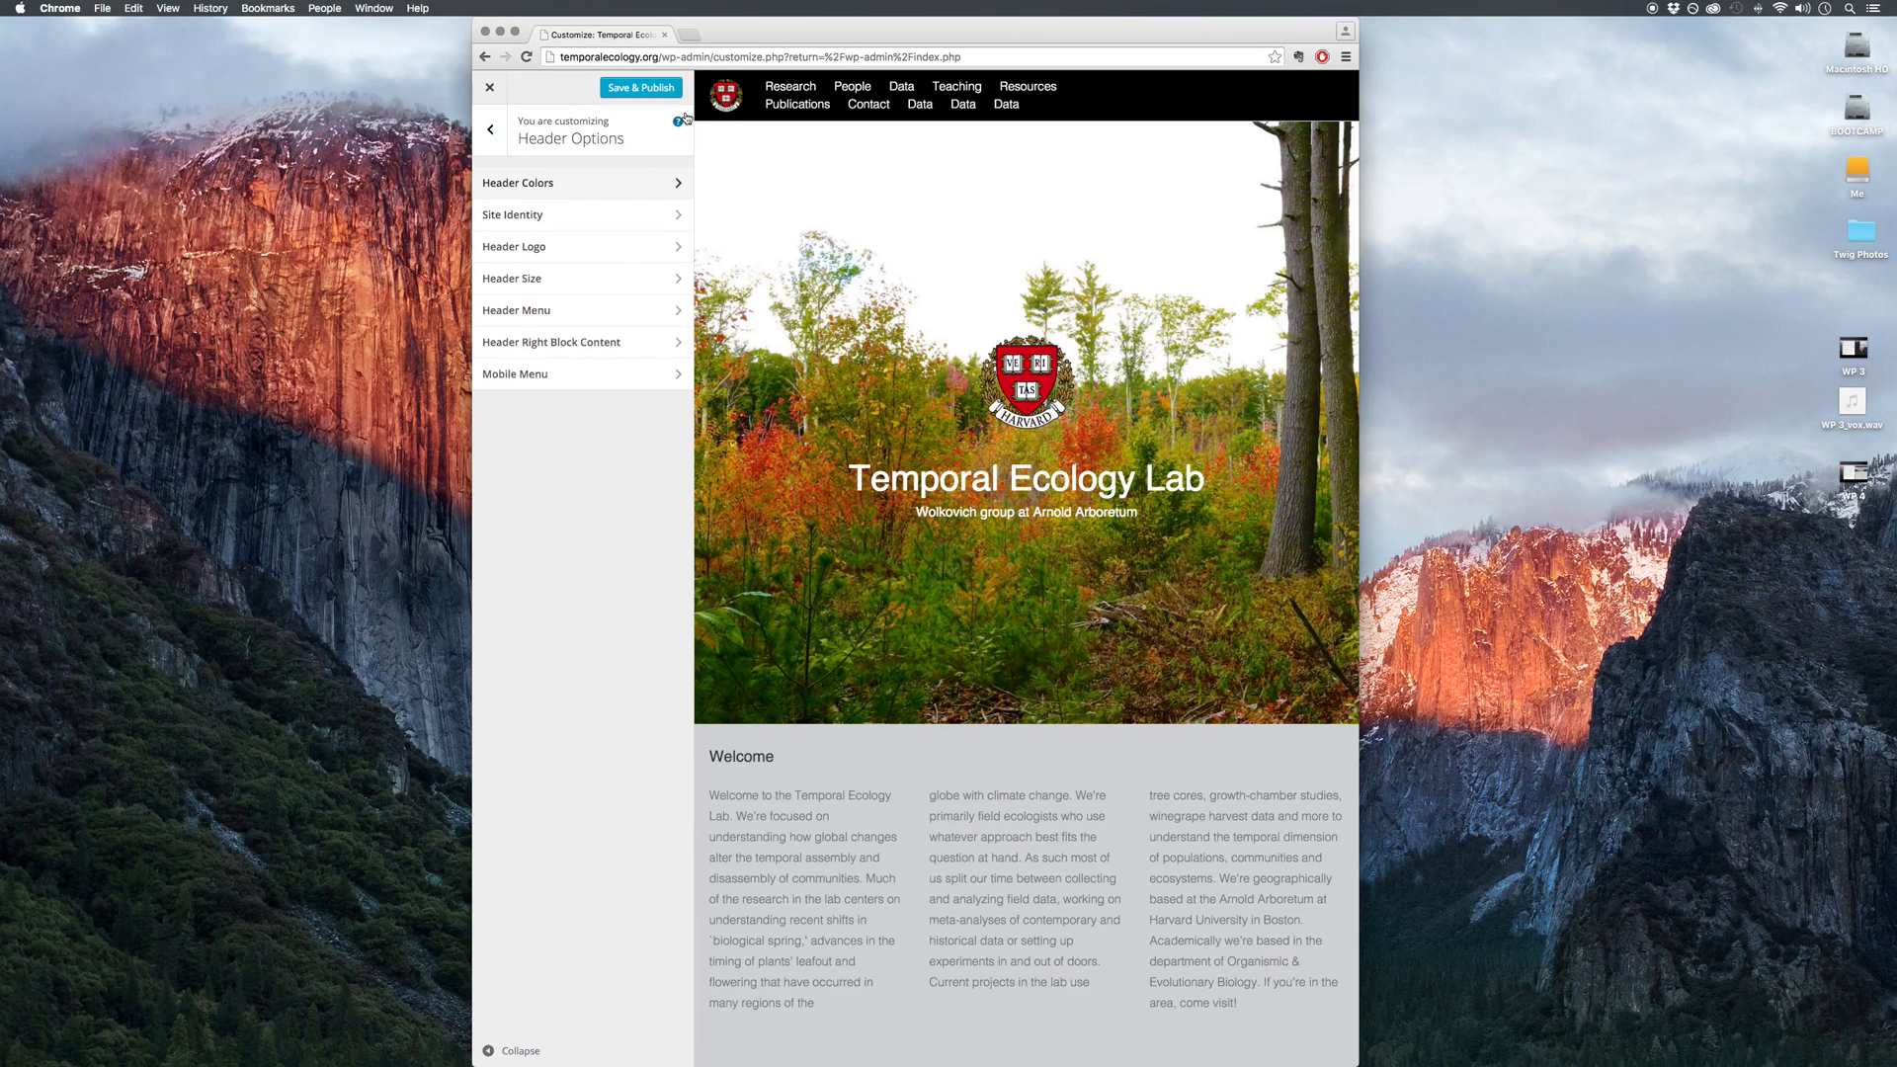
click(550, 220)
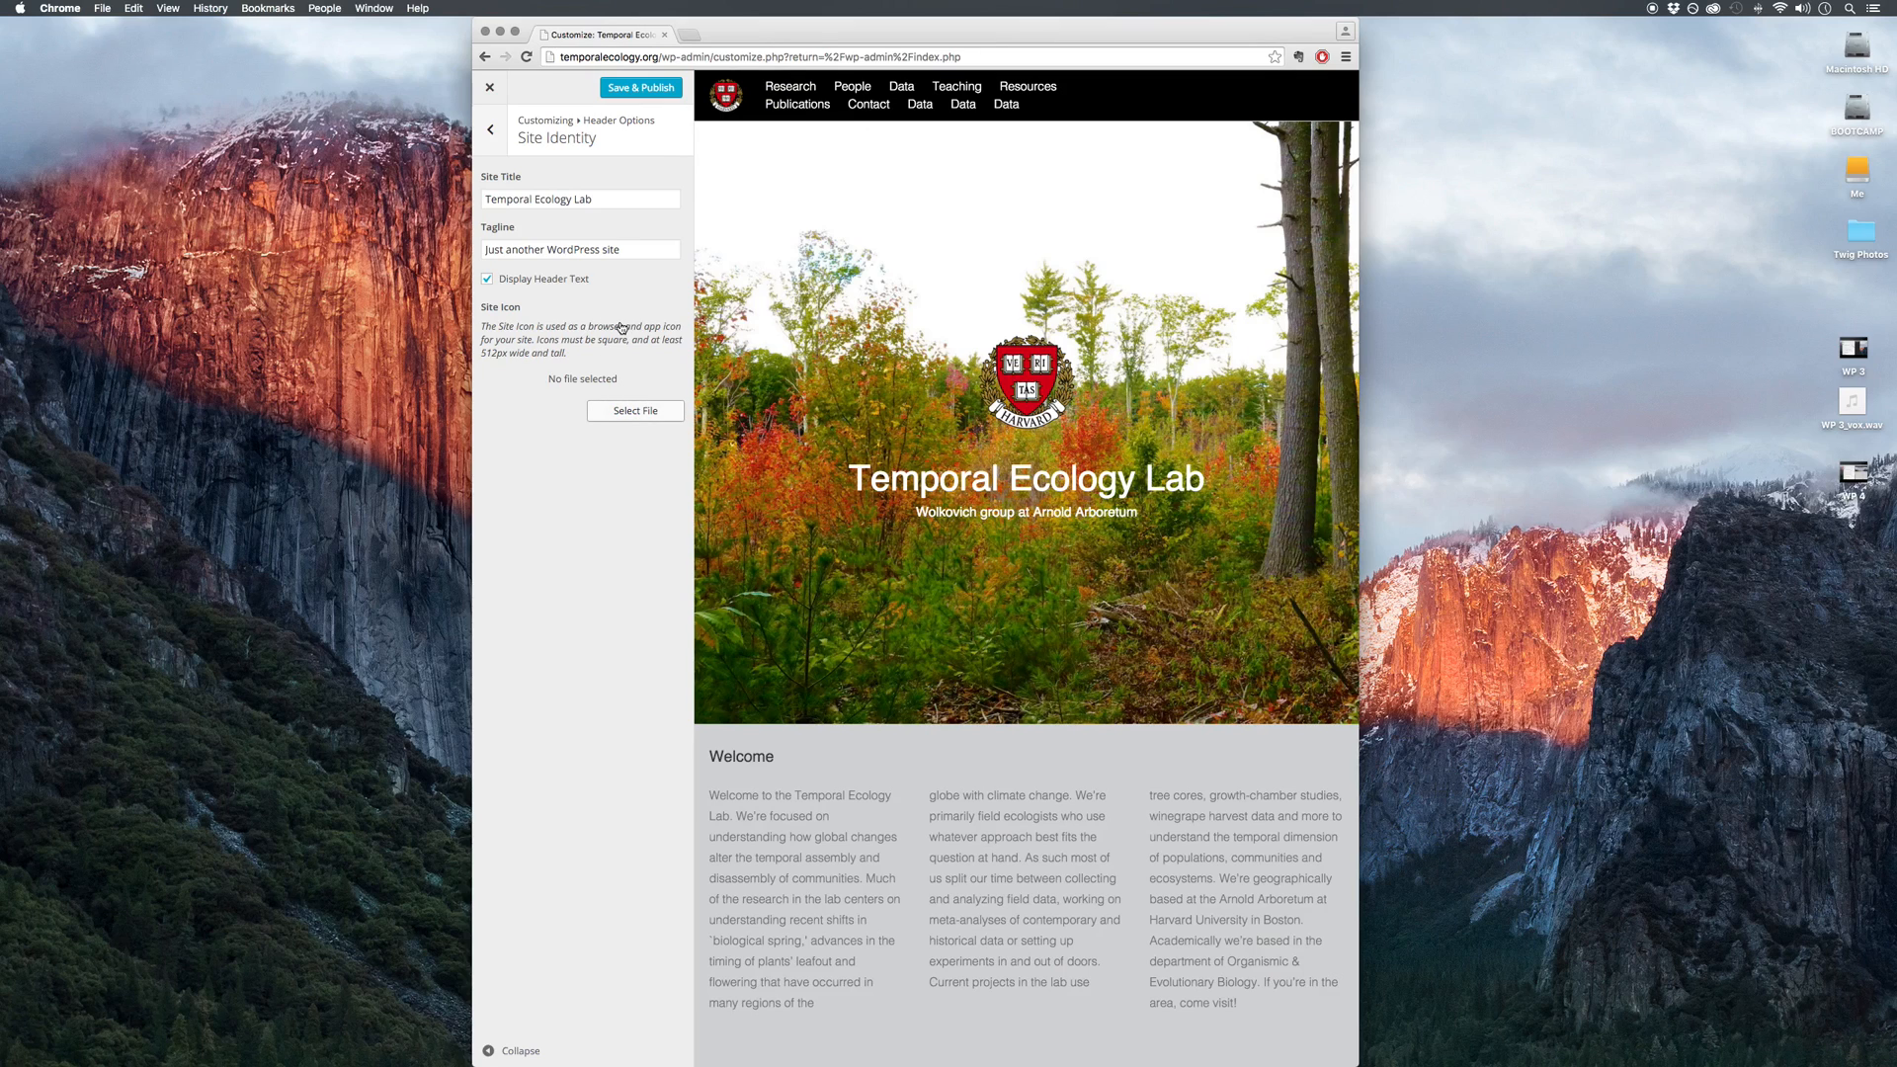
click(490, 130)
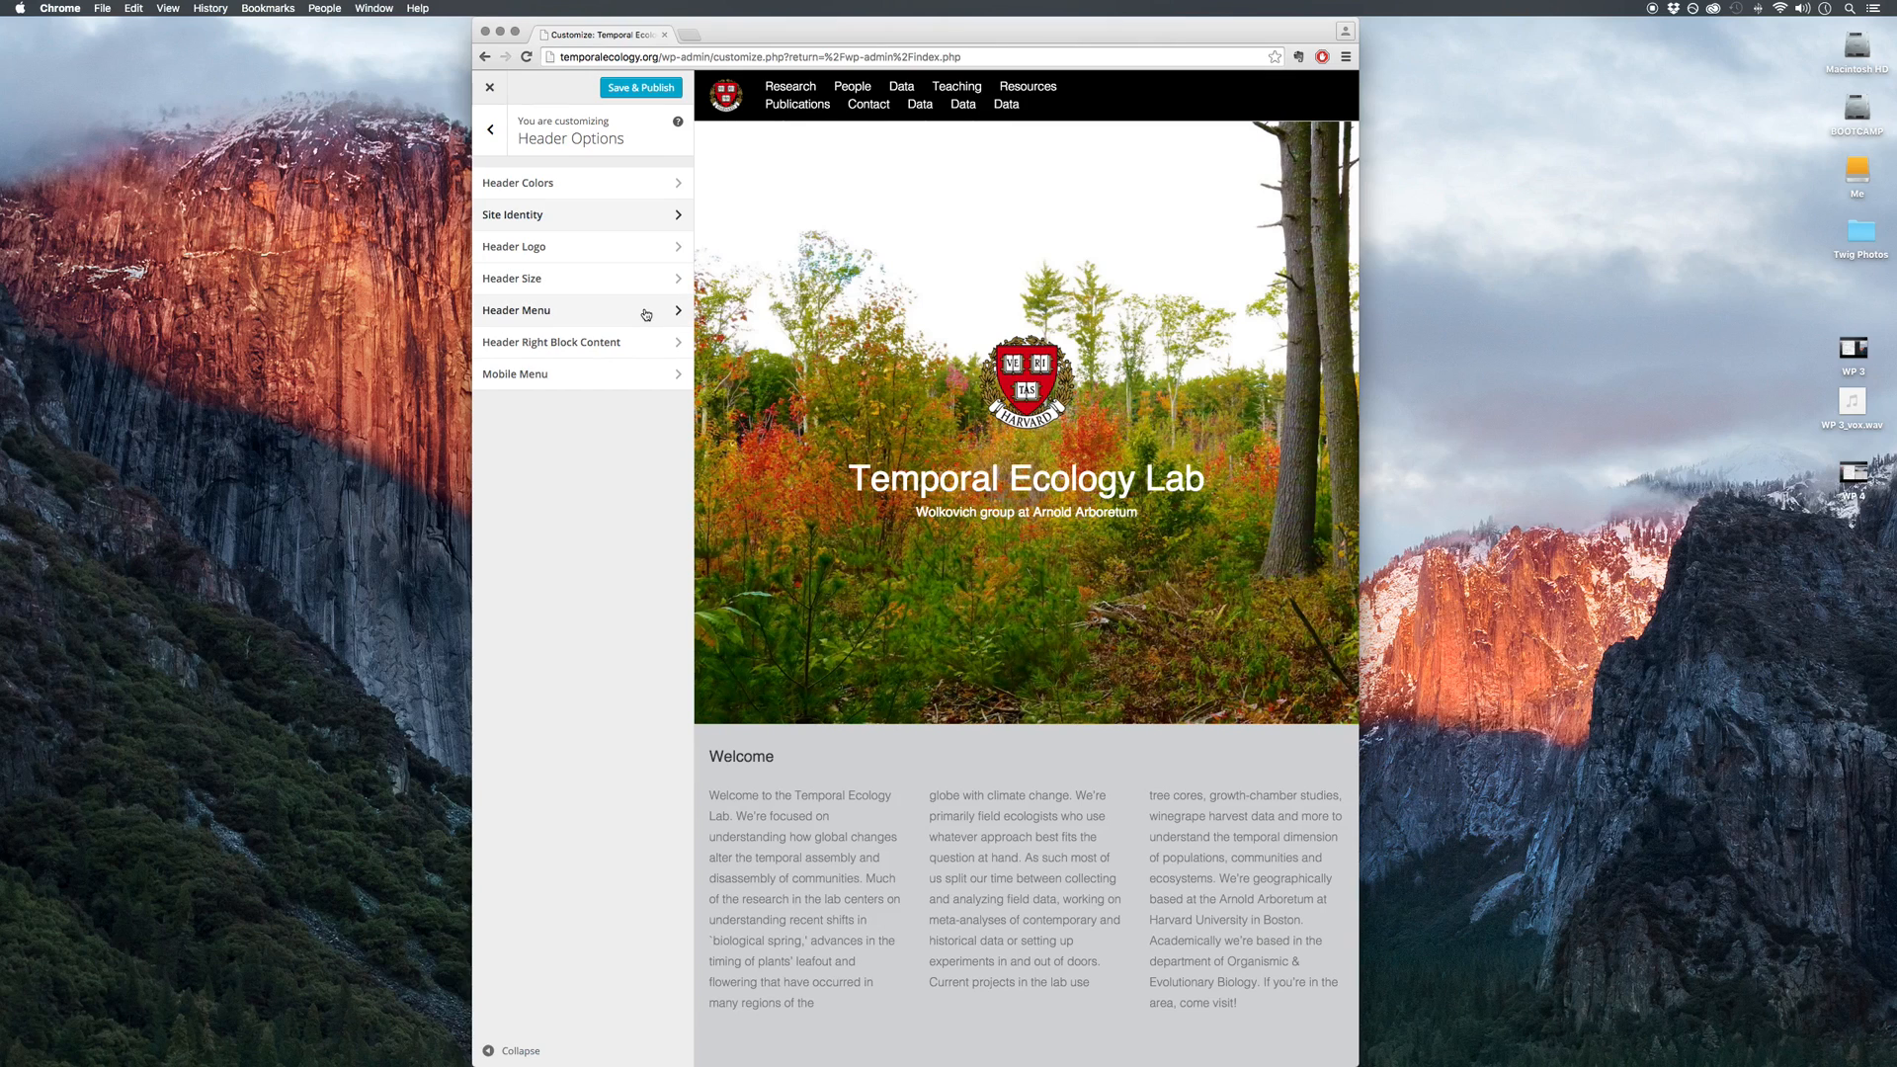
click(627, 280)
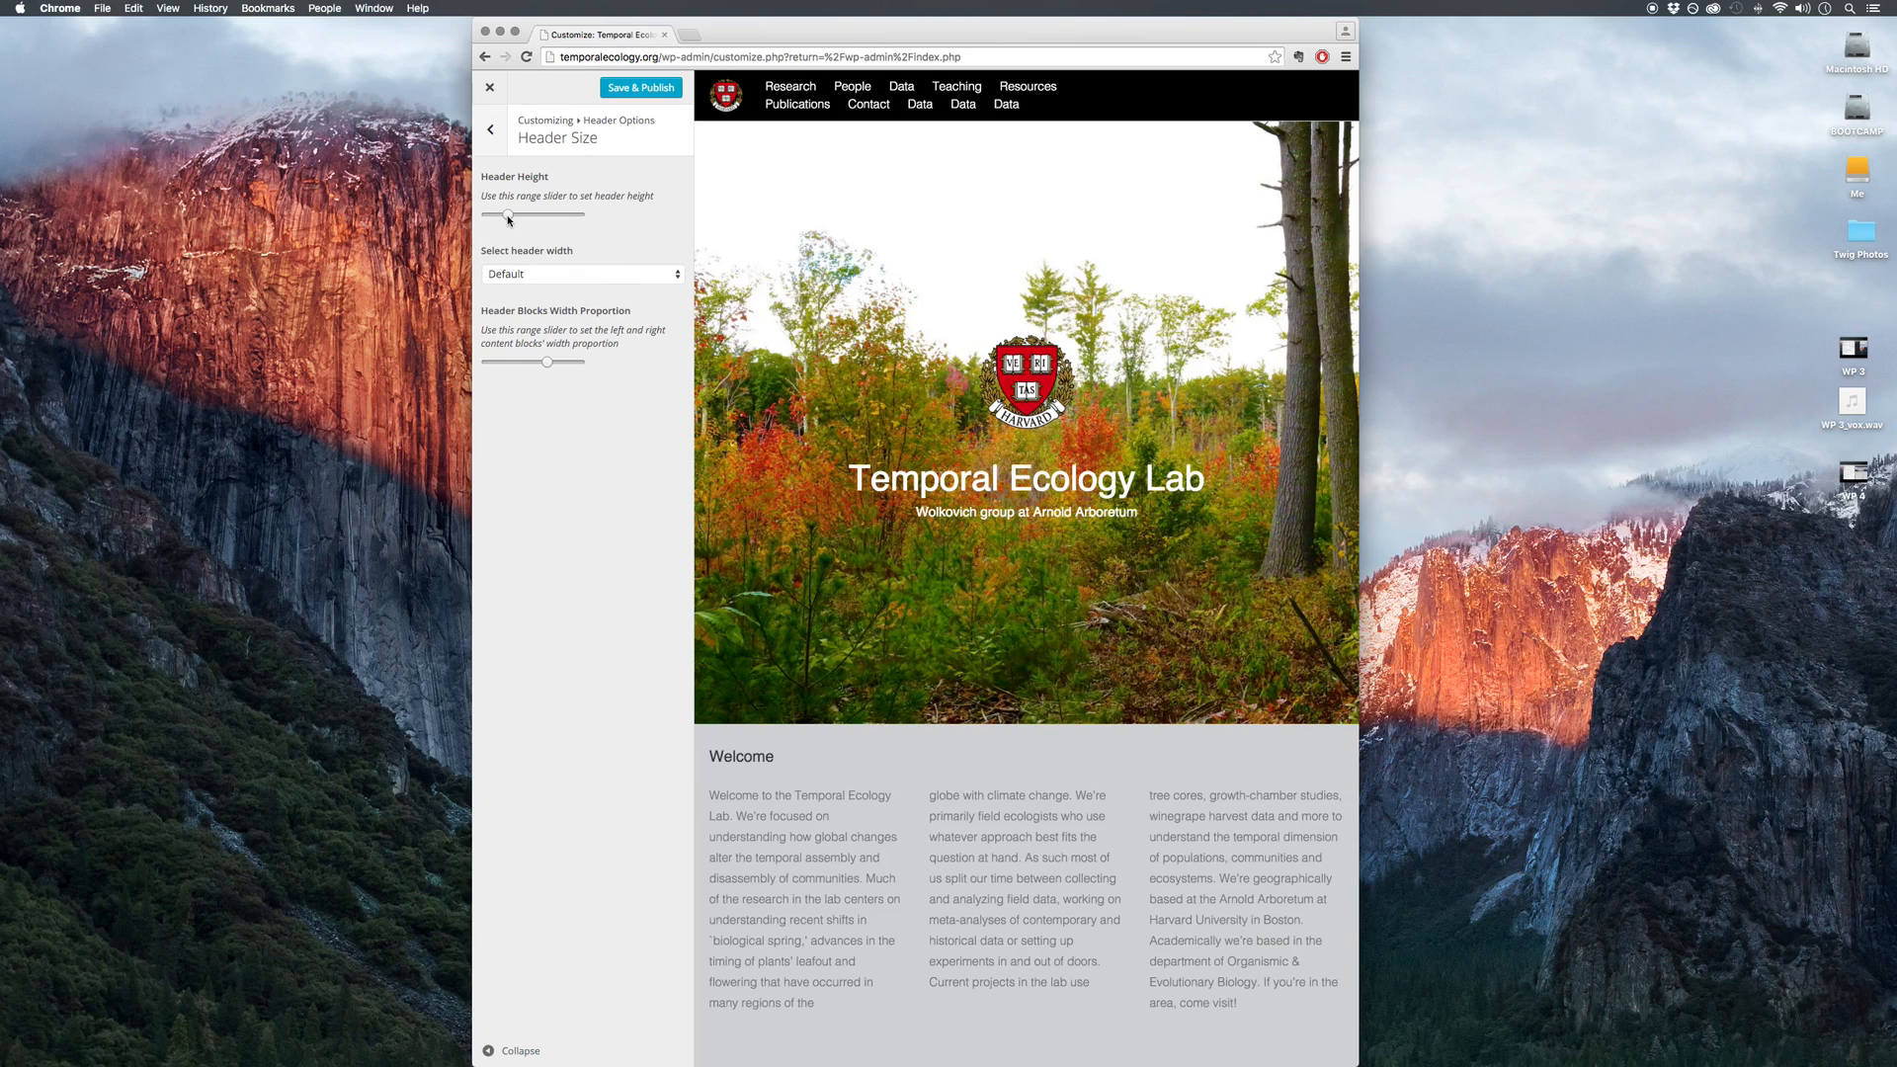
mouse_move(509, 219)
mouse_down()
mouse_move(543, 219)
mouse_move(507, 223)
mouse_up()
click(490, 130)
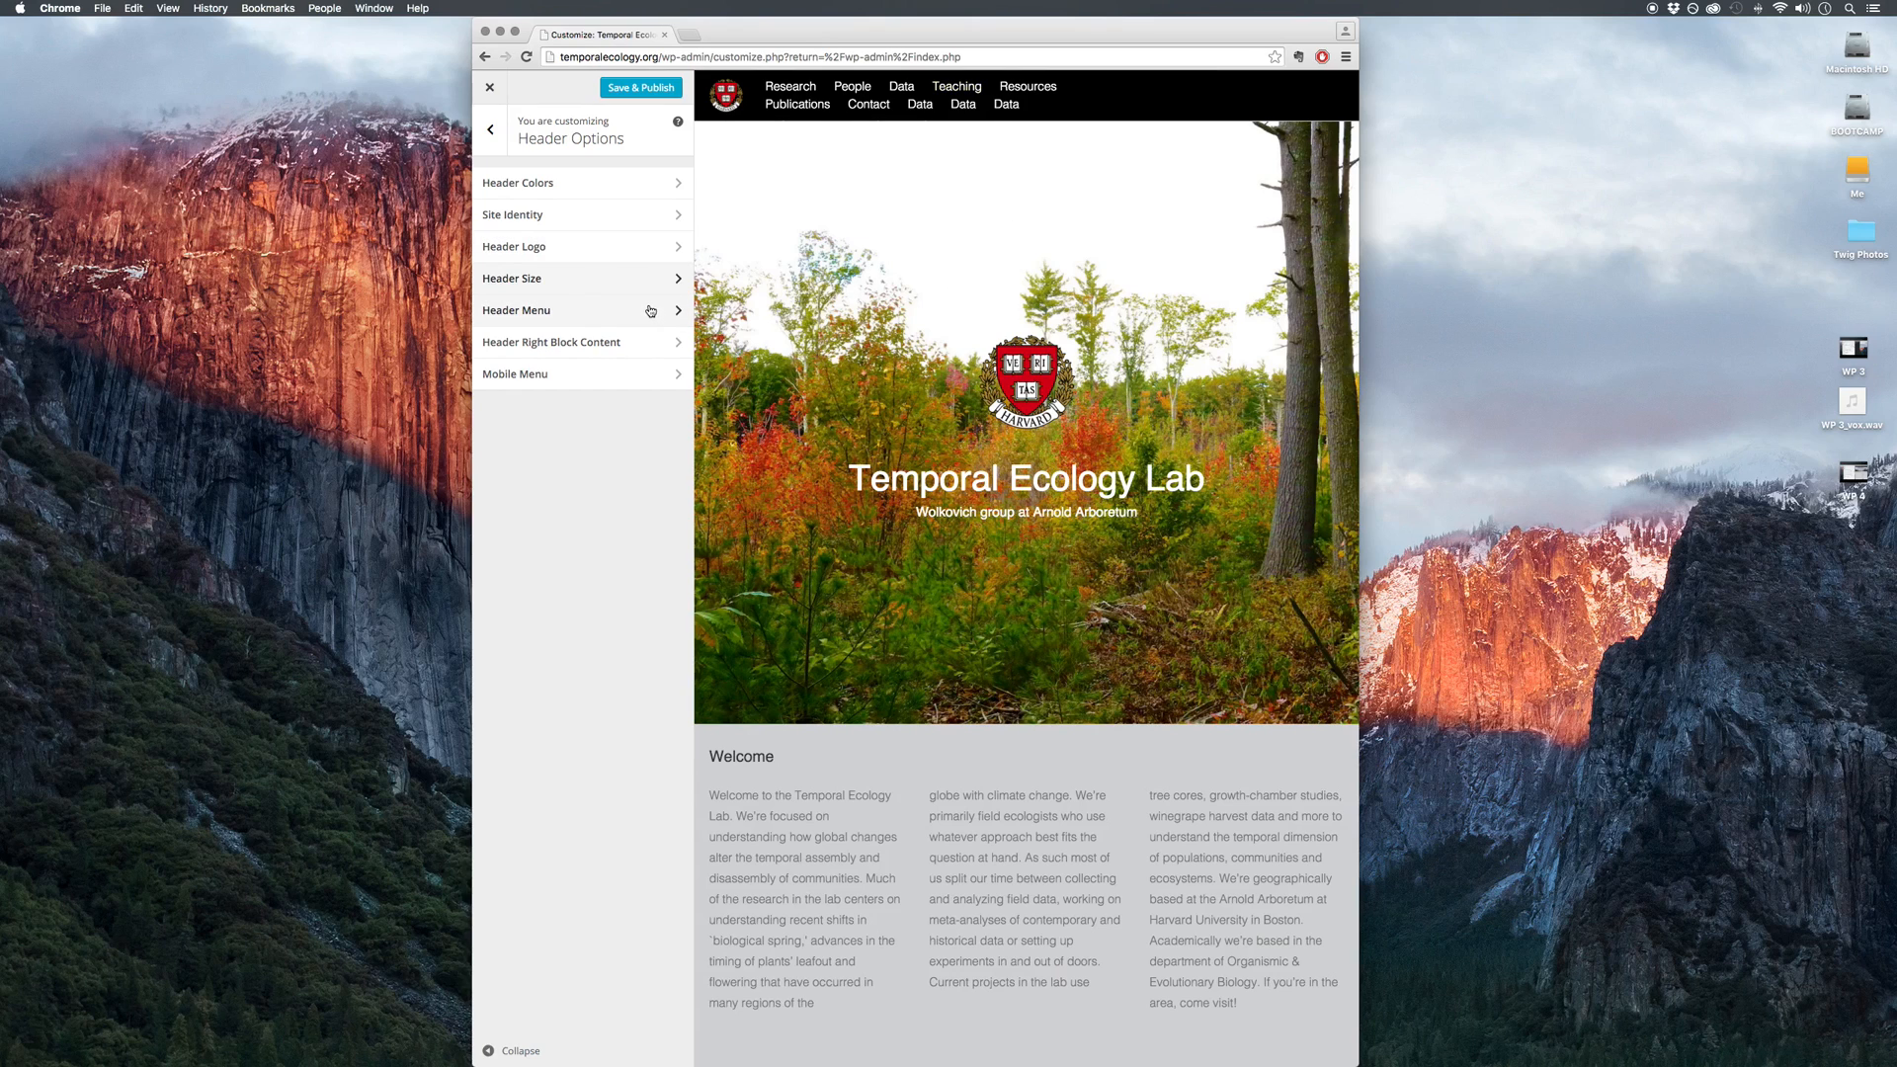
Step: View the Footer Options and examine the site footer at the end of the page preview
click(494, 135)
click(631, 309)
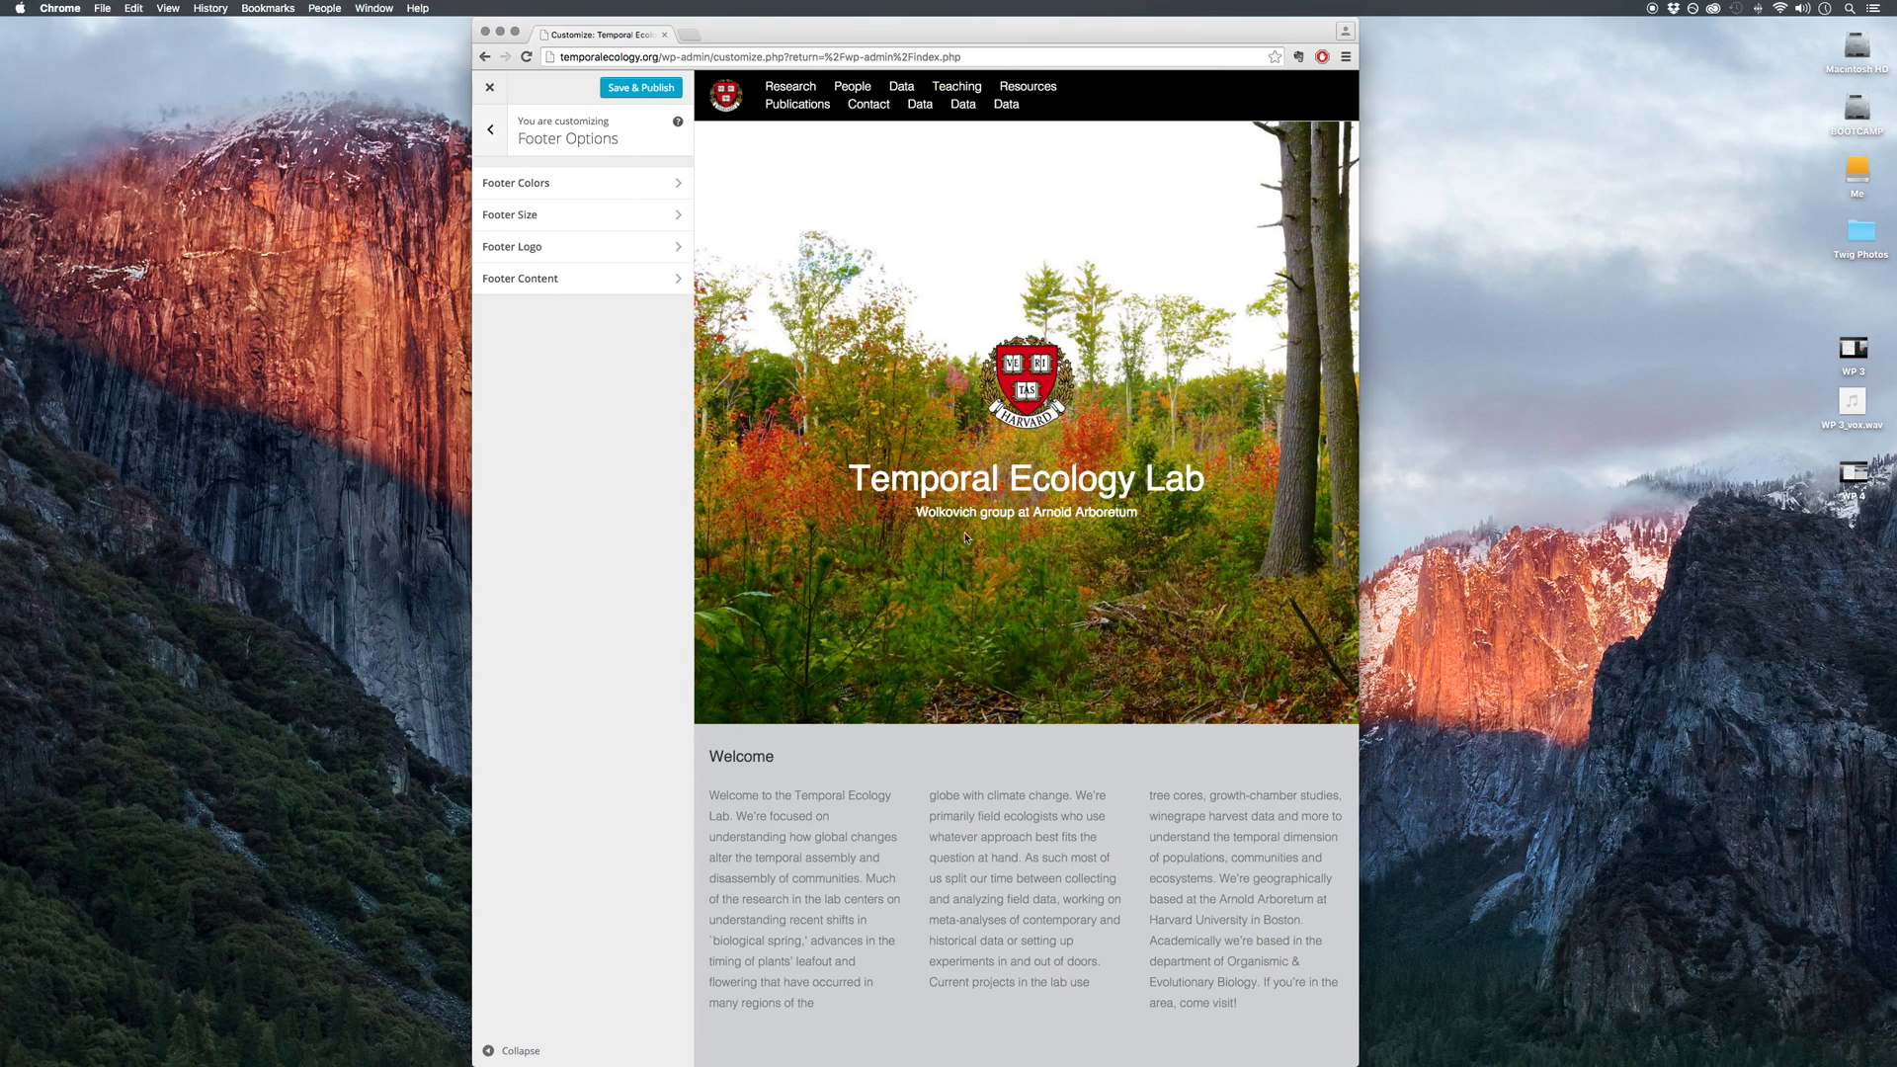
scroll(966, 538, down, 10)
scroll(966, 539, down, 10)
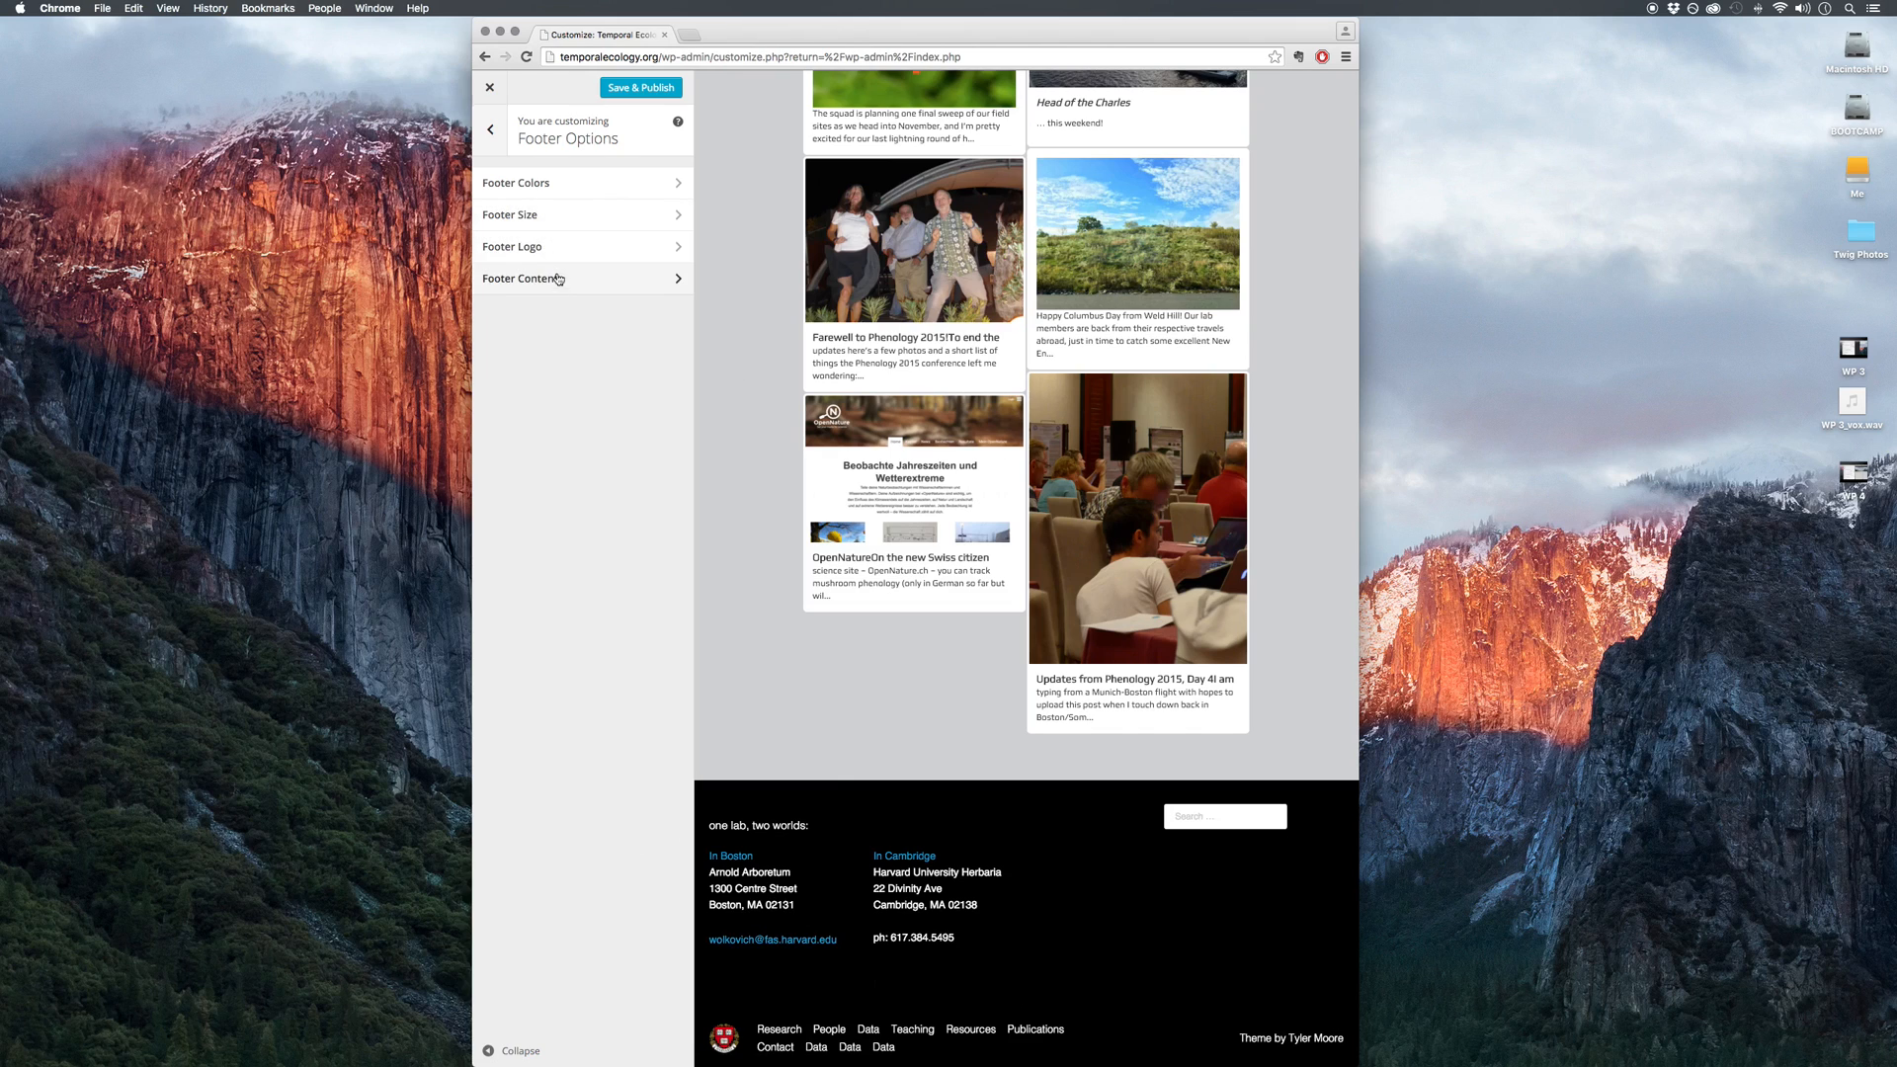
click(495, 131)
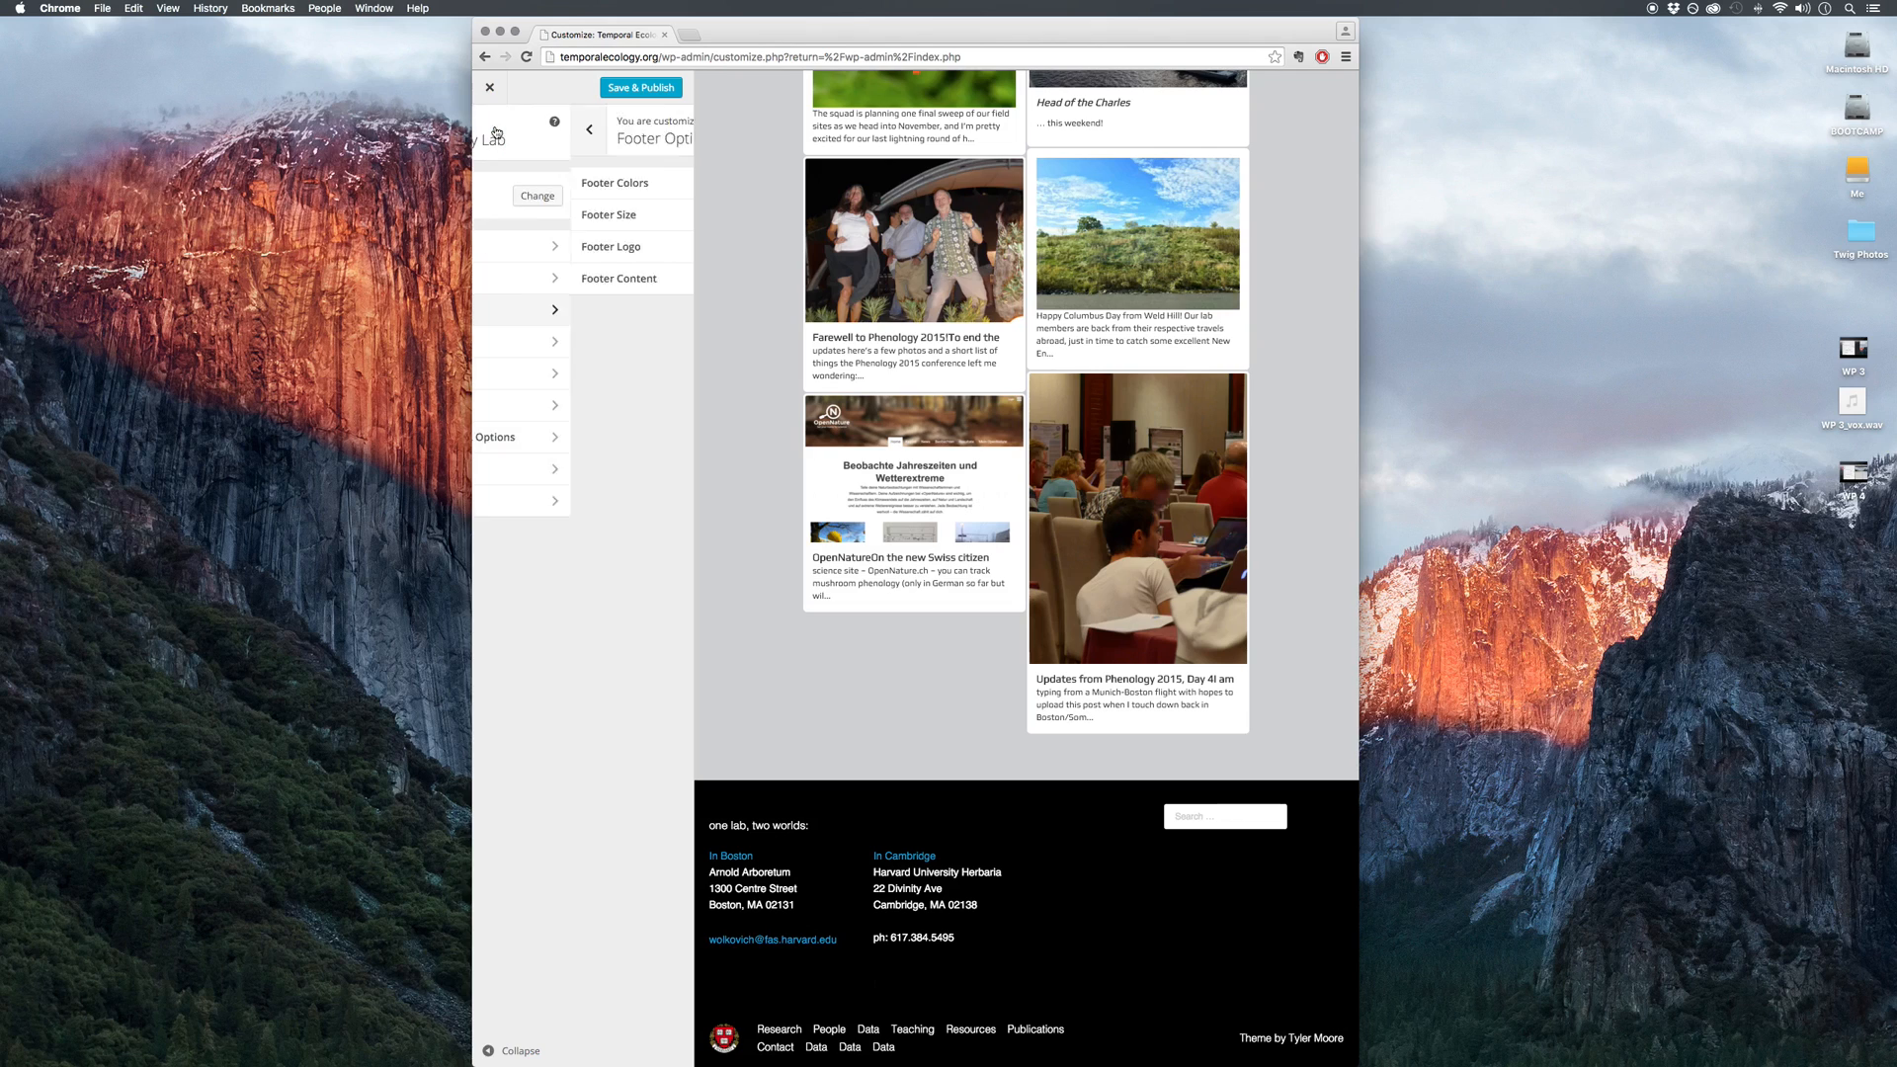
scroll(743, 410, up, 20)
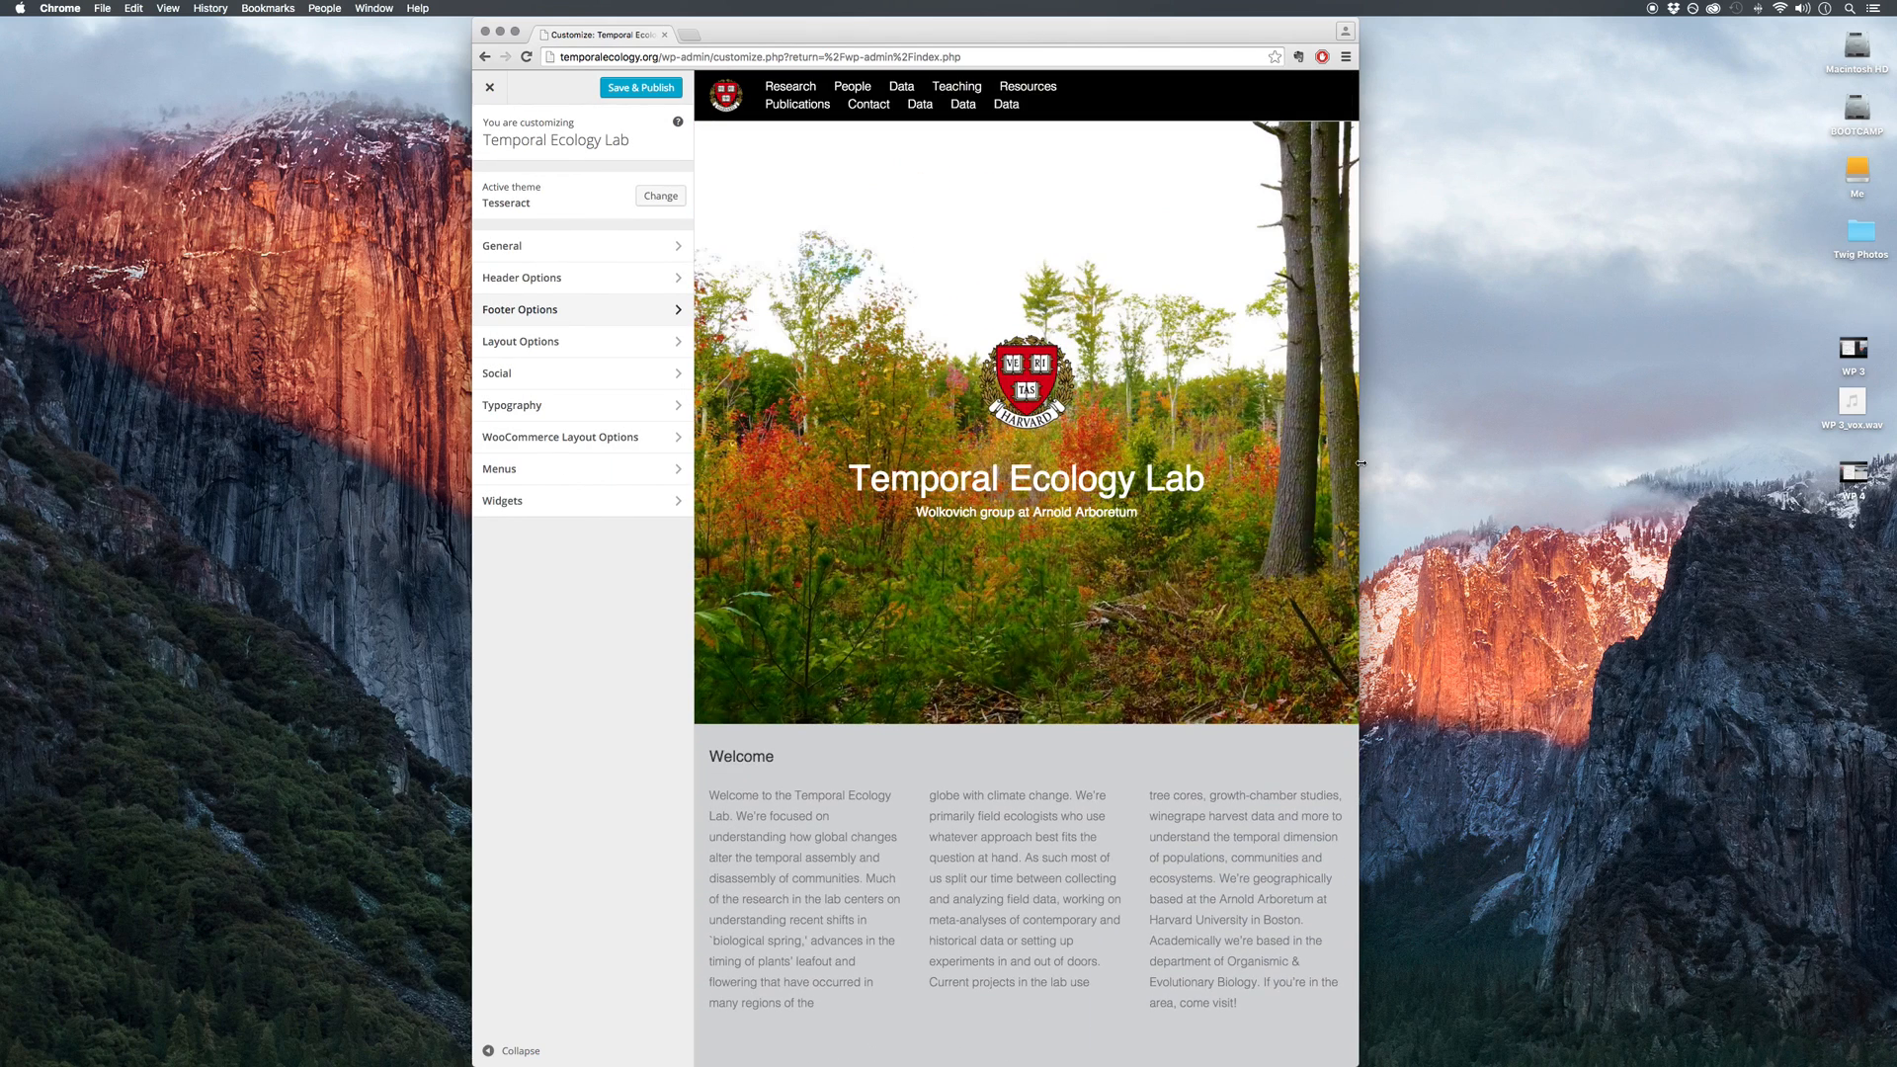
Step: Widen the browser window and leave the customizer, discarding the unsaved changes
drag(1360, 462, 1623, 460)
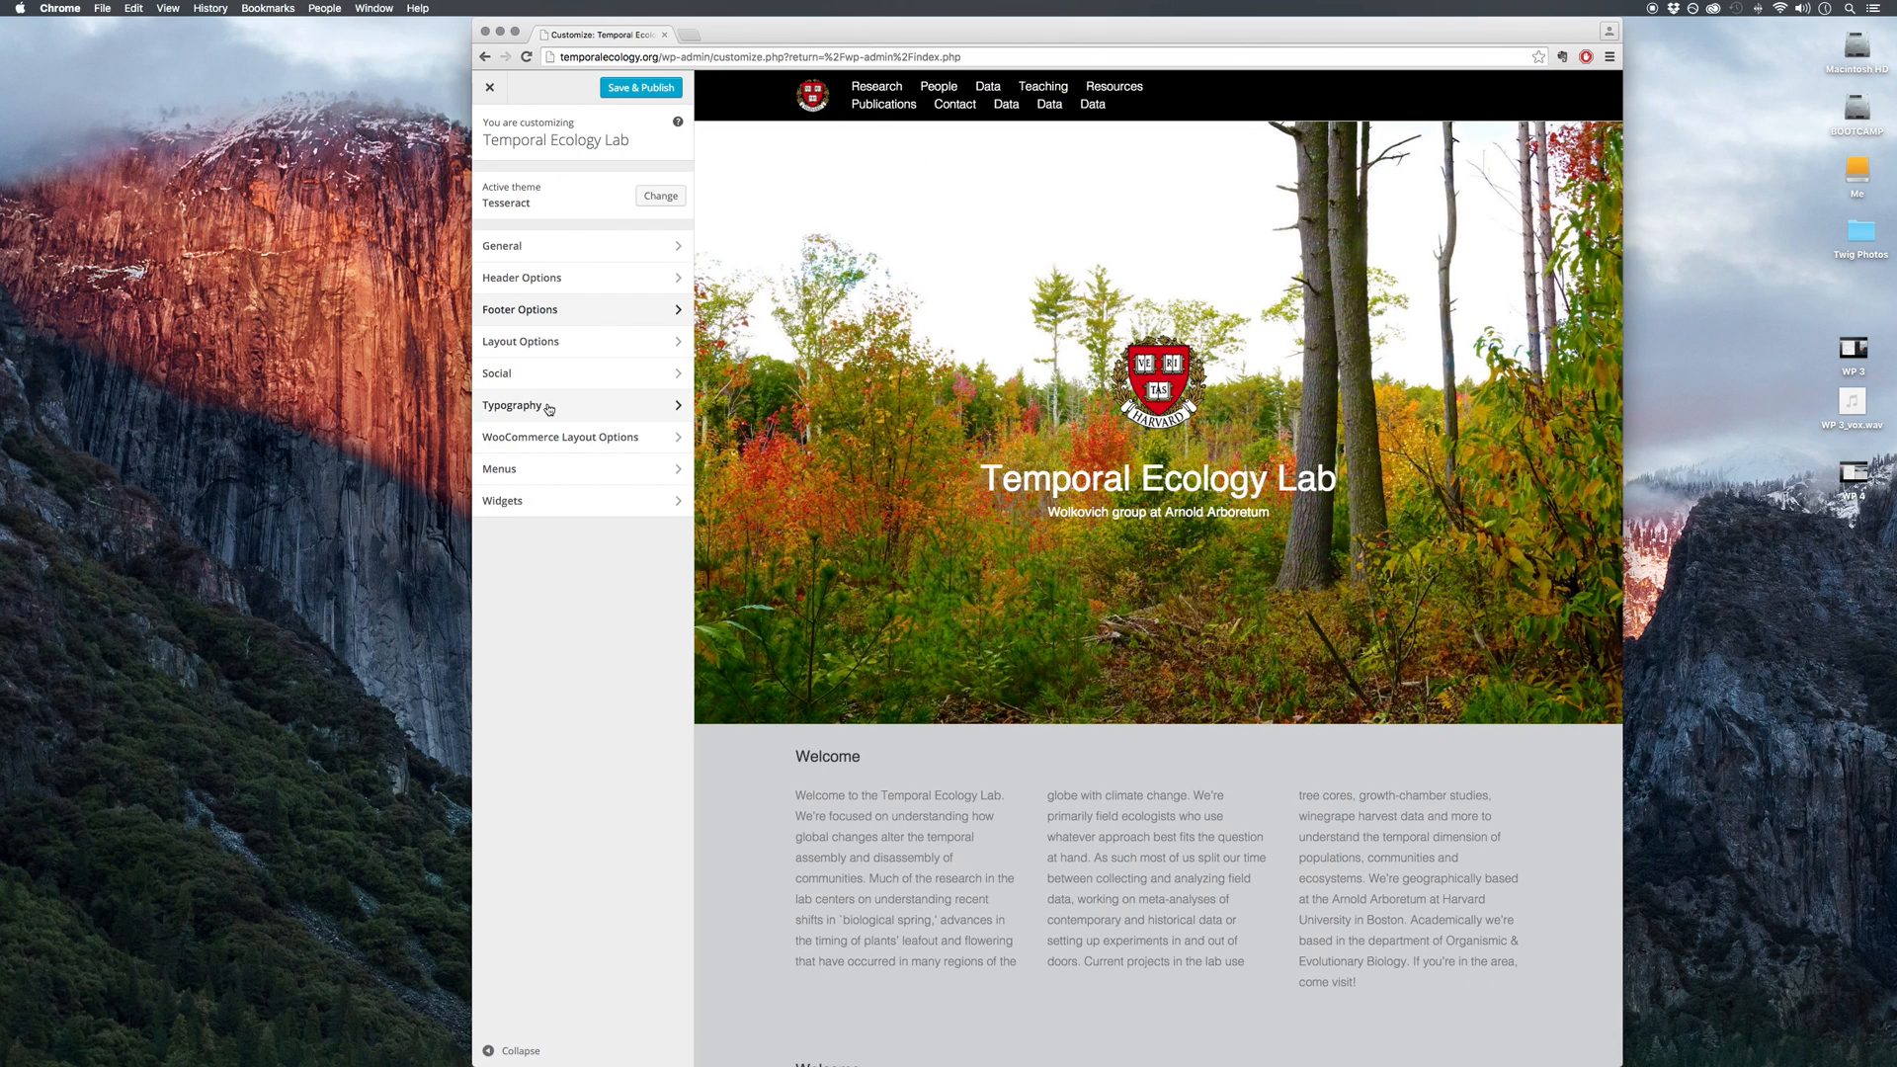
click(495, 88)
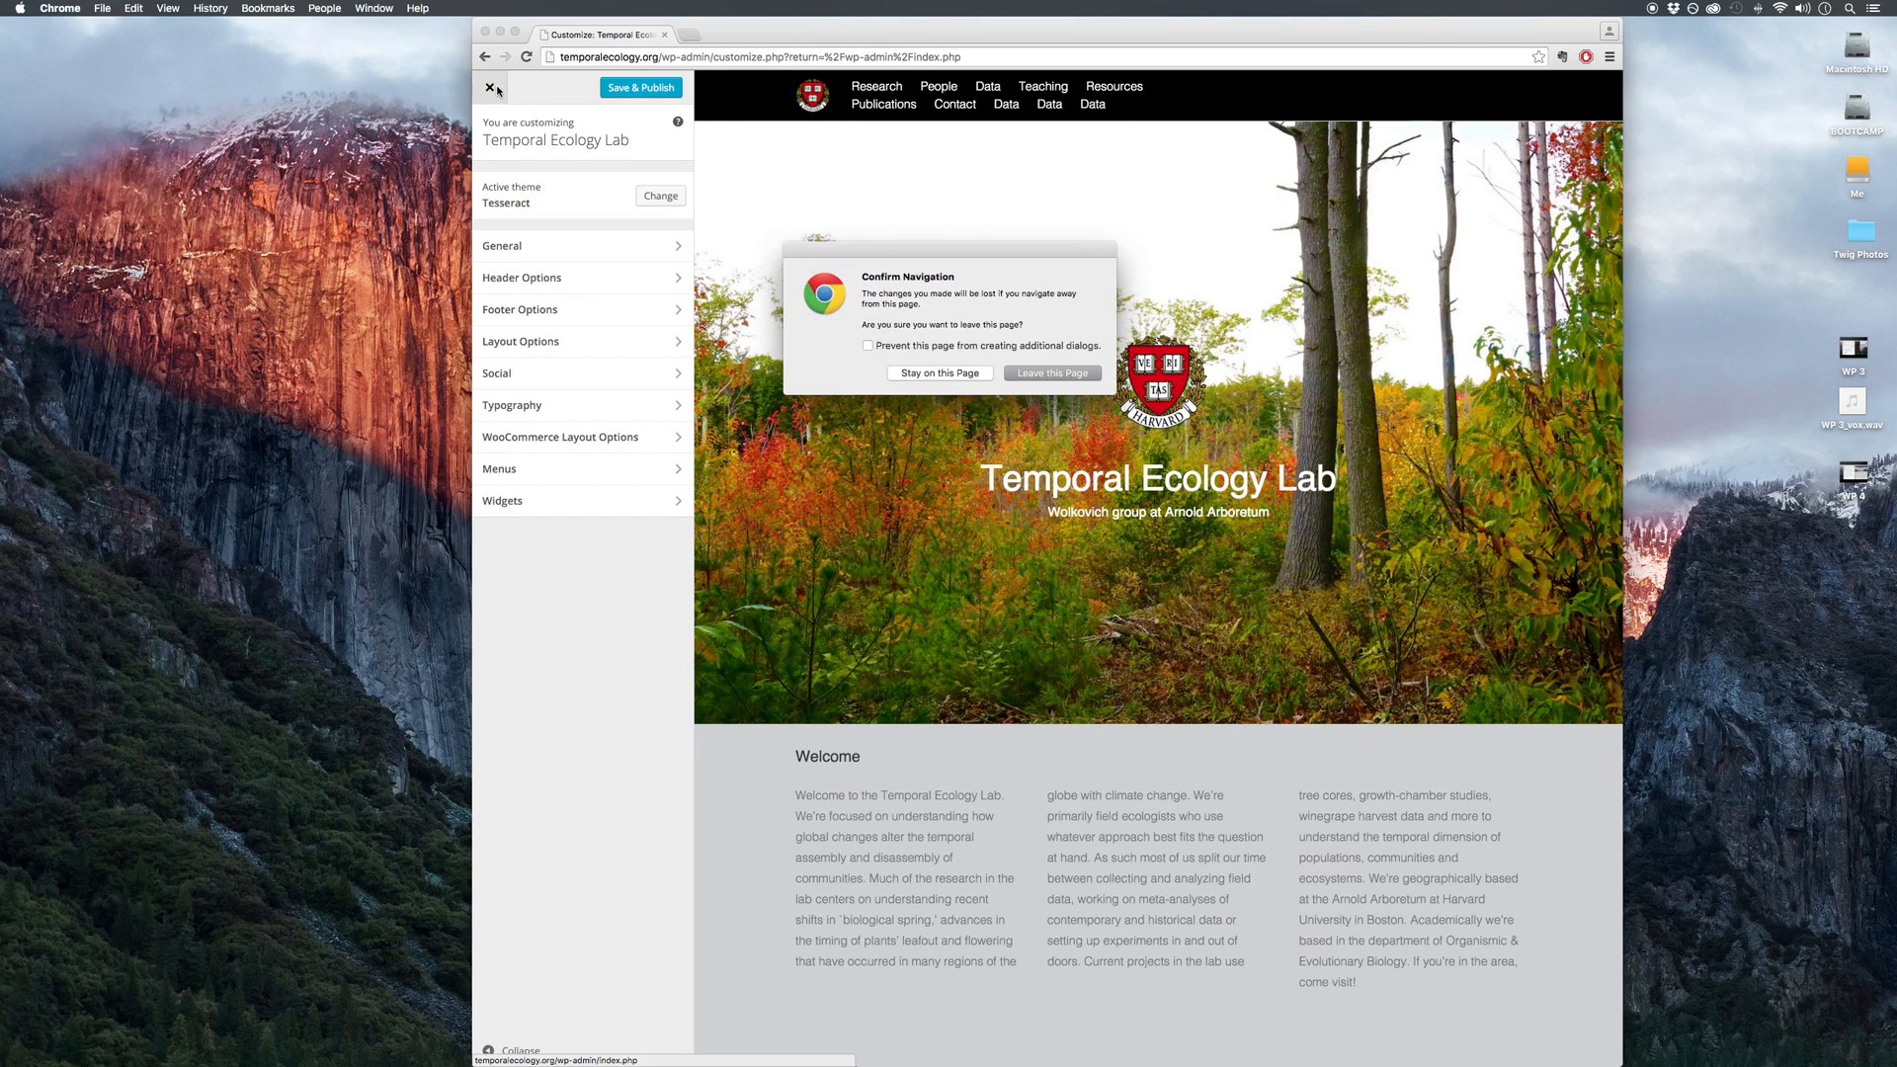
click(1079, 371)
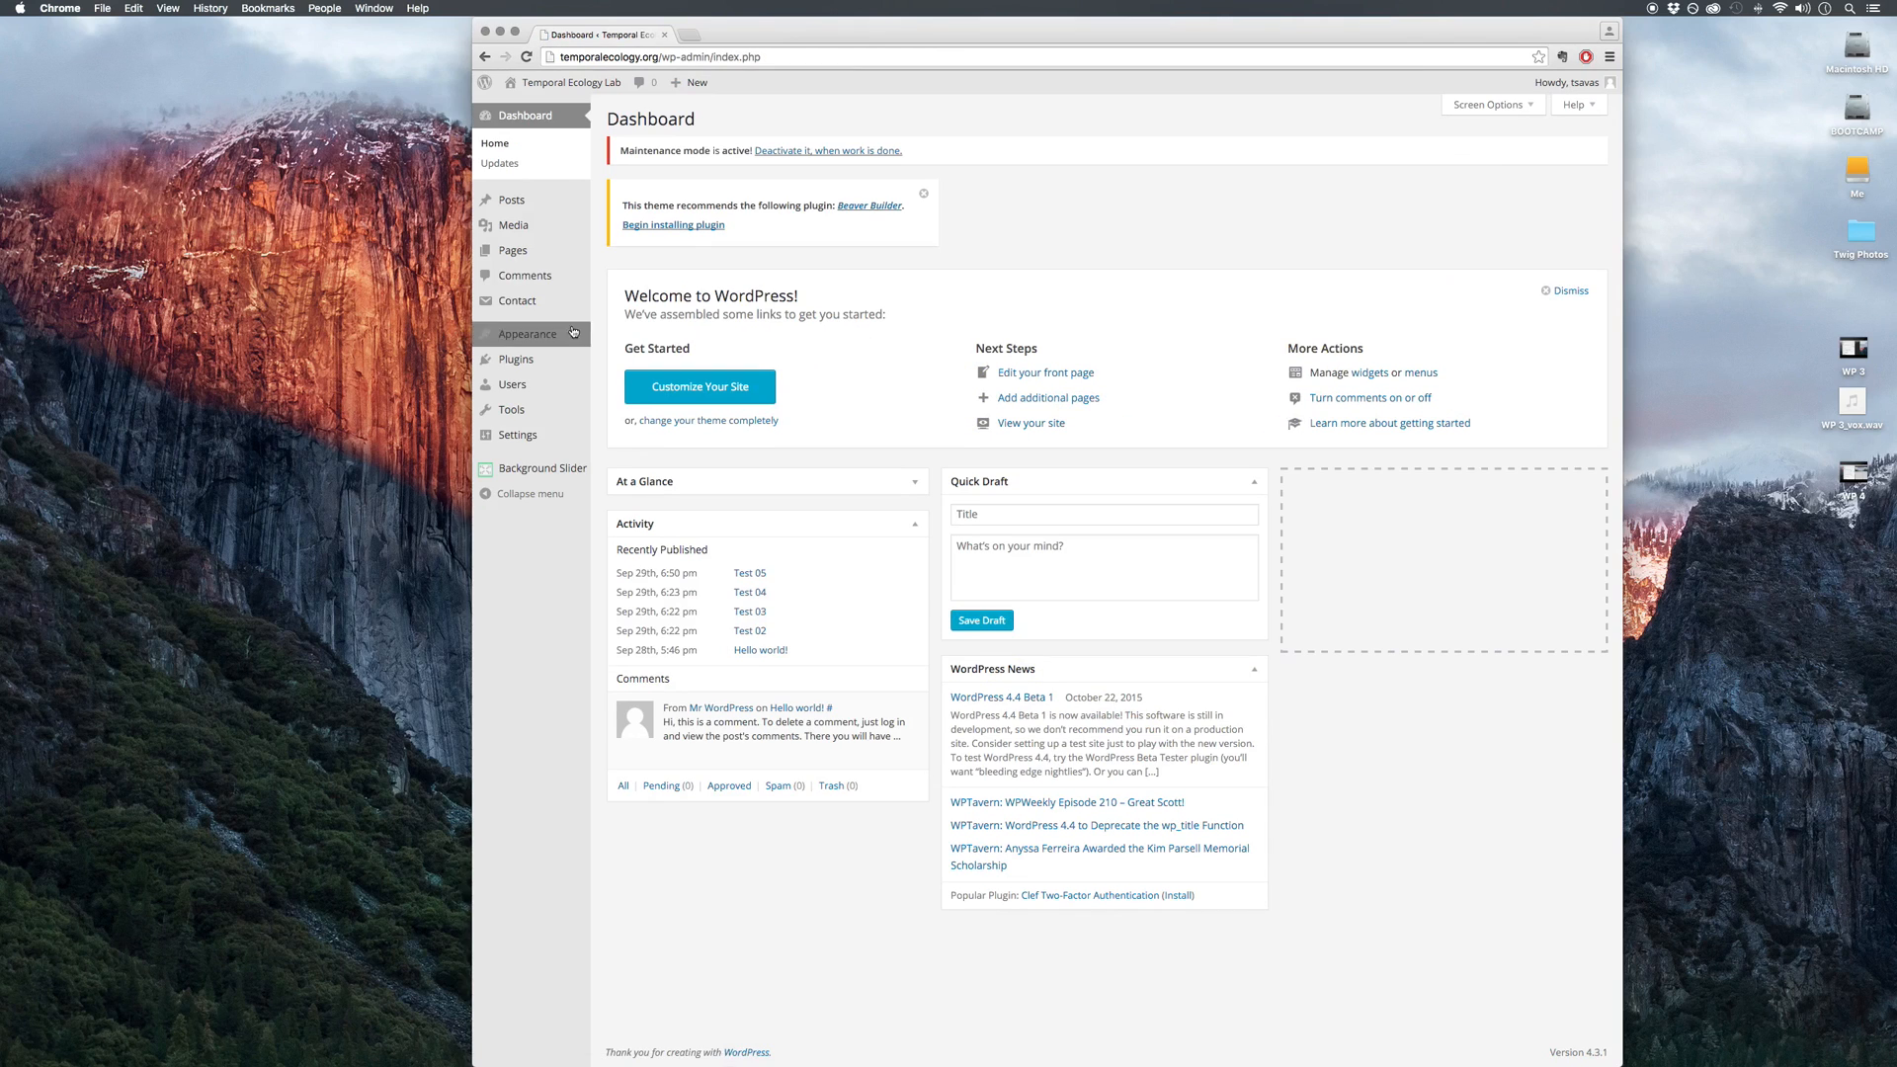
Step: Open the first of the two Data pages for editing and open its main text block in the Visual Editor
click(529, 263)
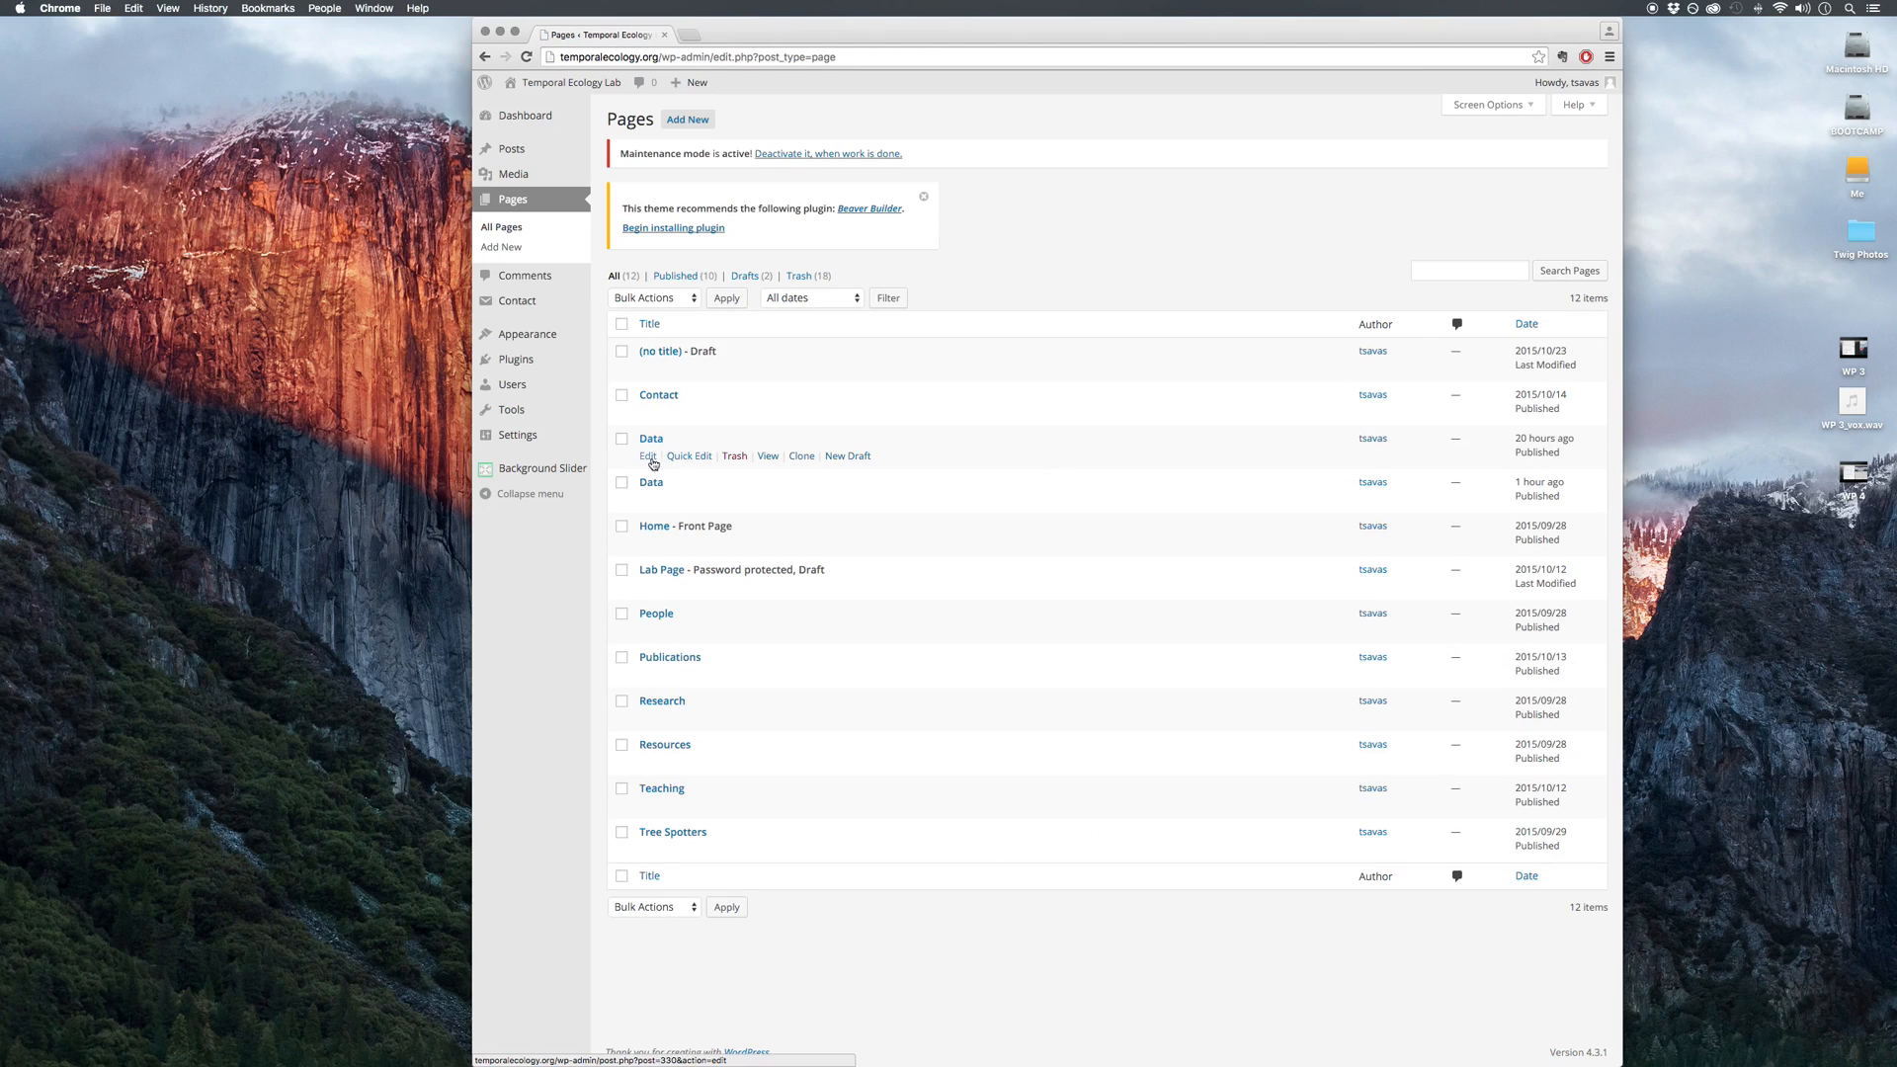
click(648, 457)
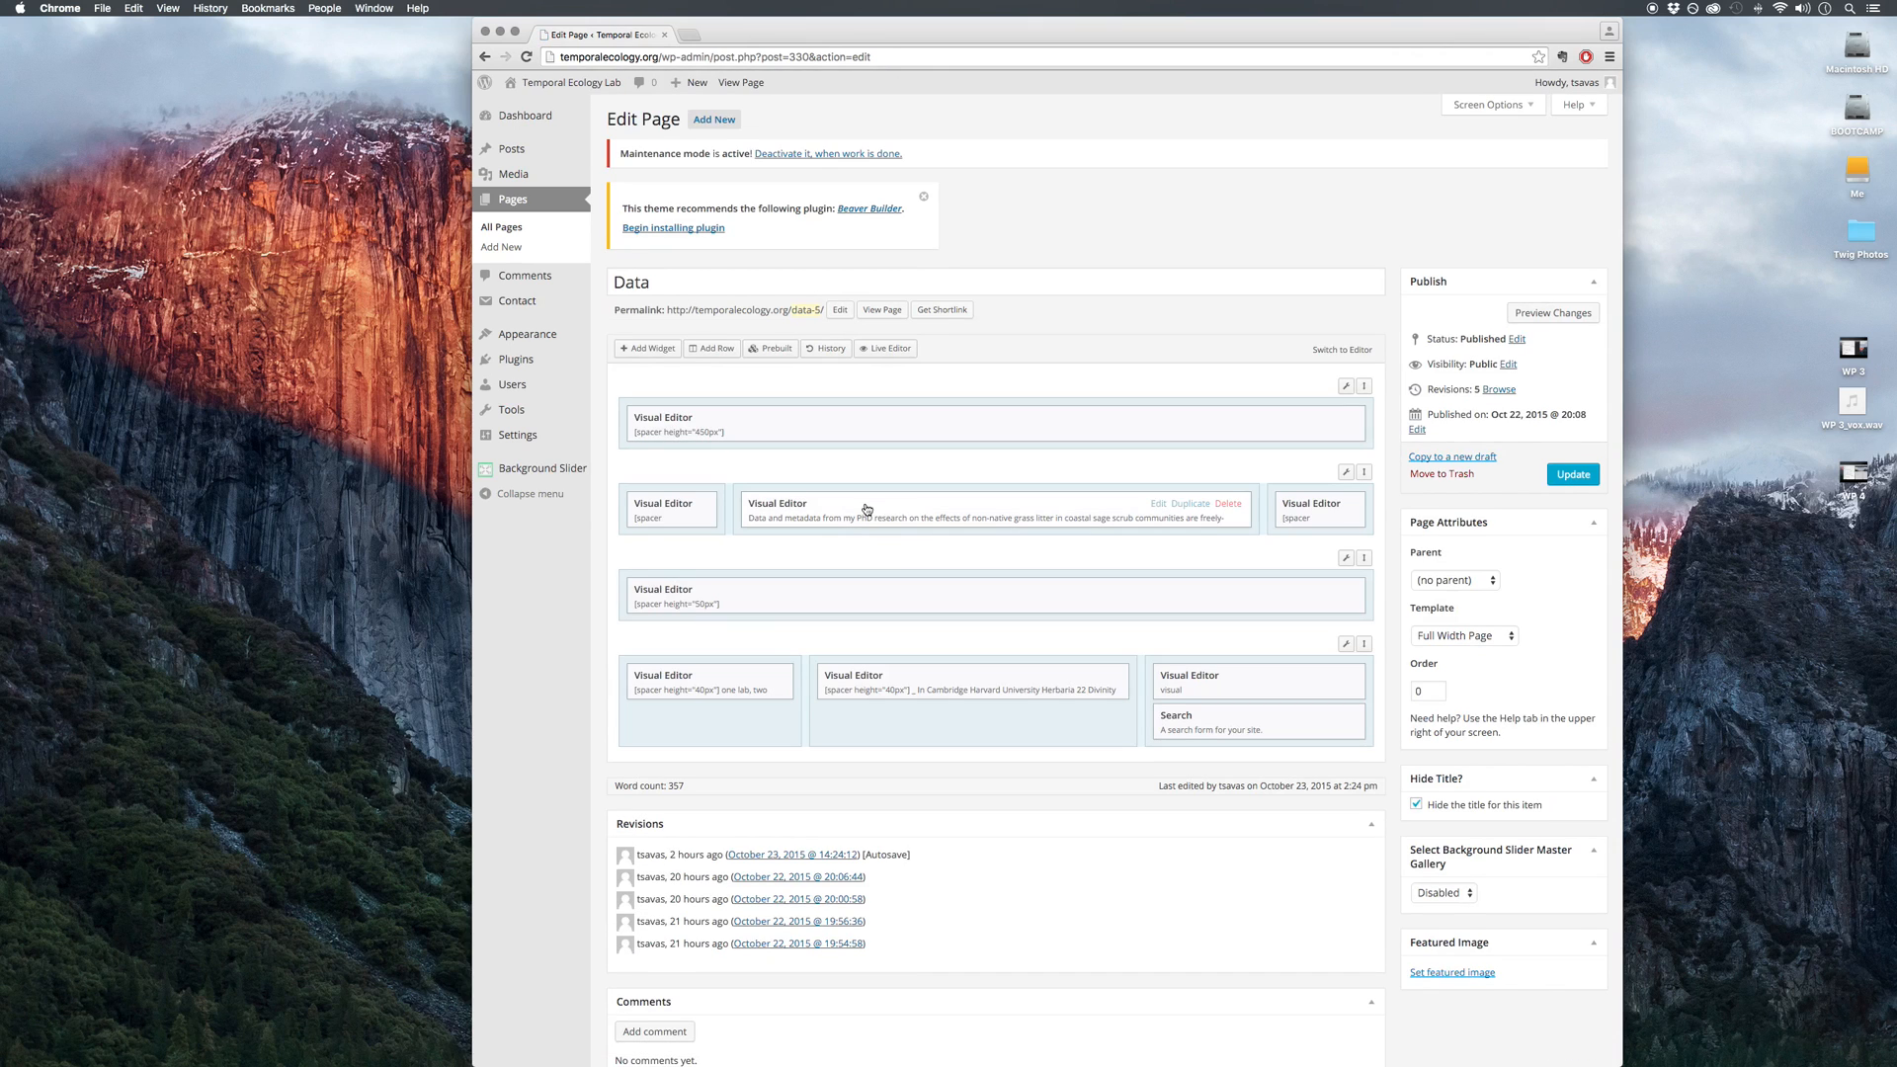
click(1160, 504)
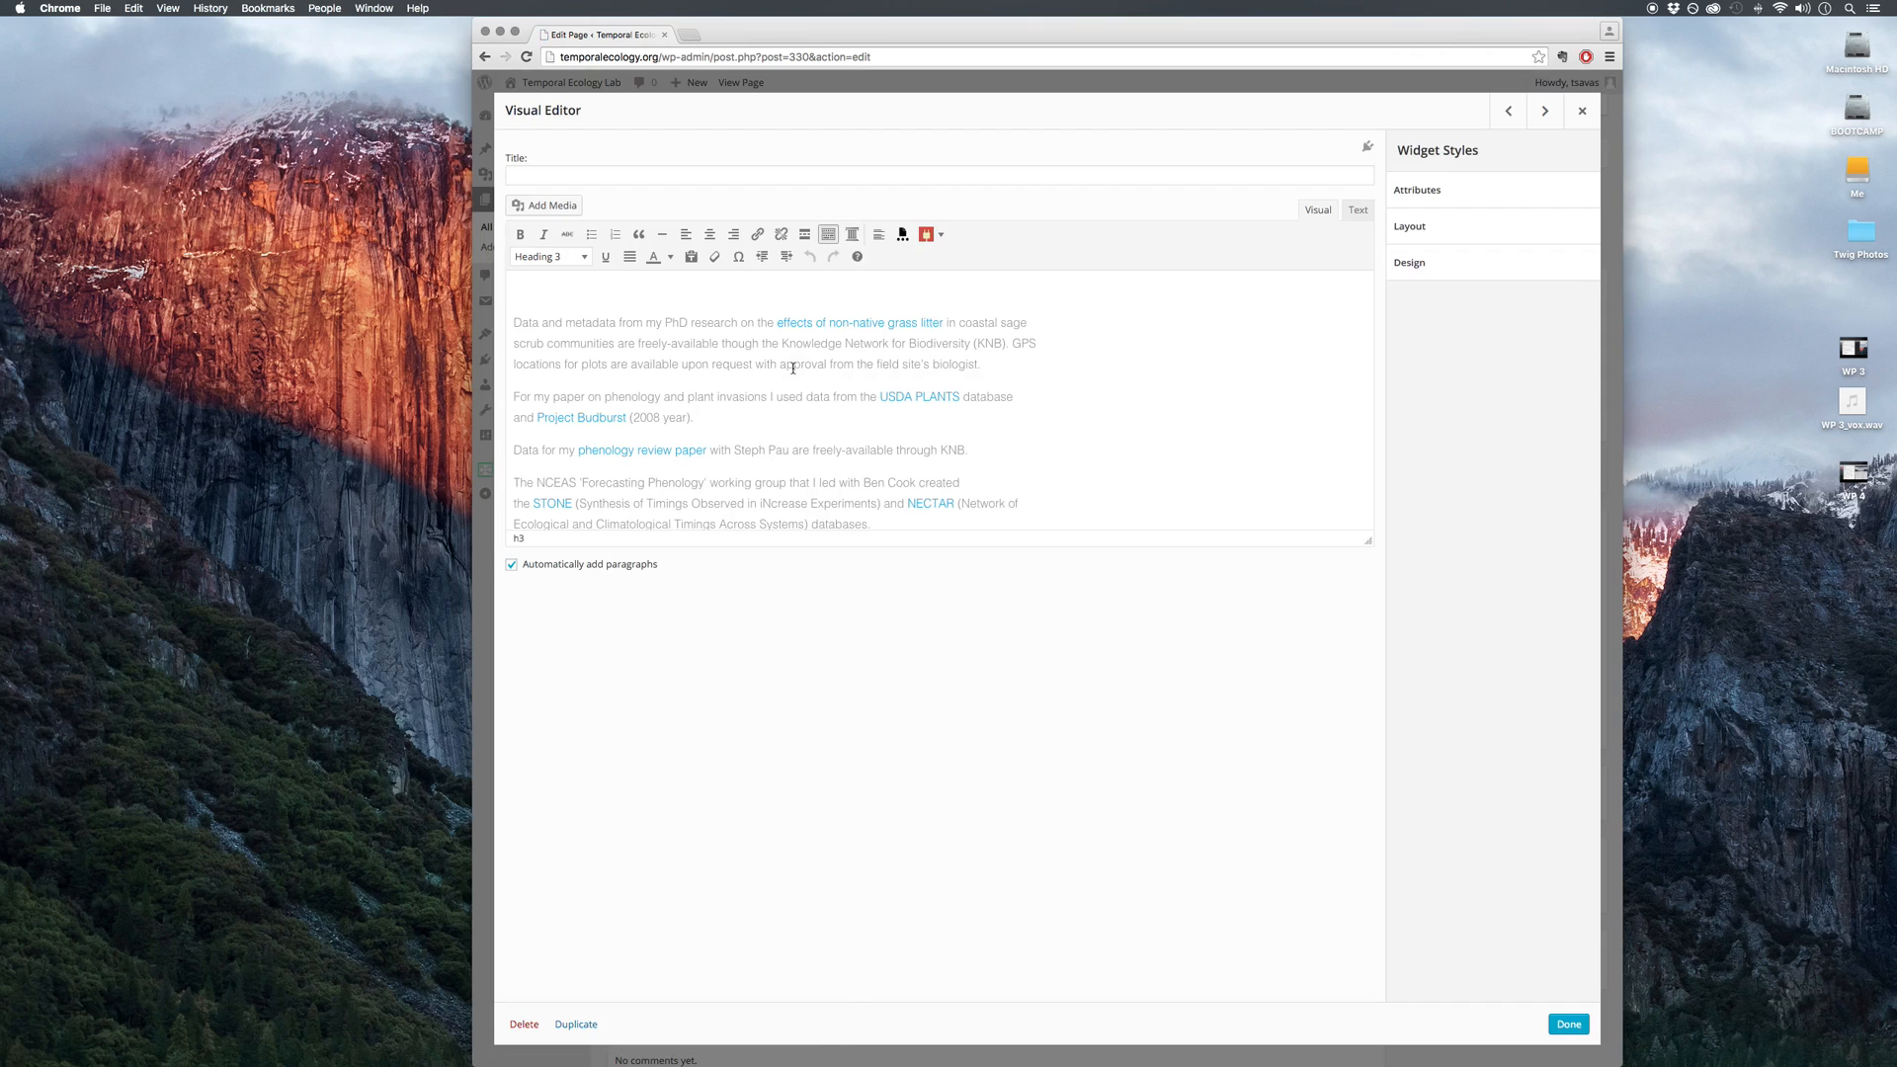
Step: Check which text formats are applied to the opening body paragraphs and to the "Data resources" heading
drag(711, 410, 519, 327)
click(585, 258)
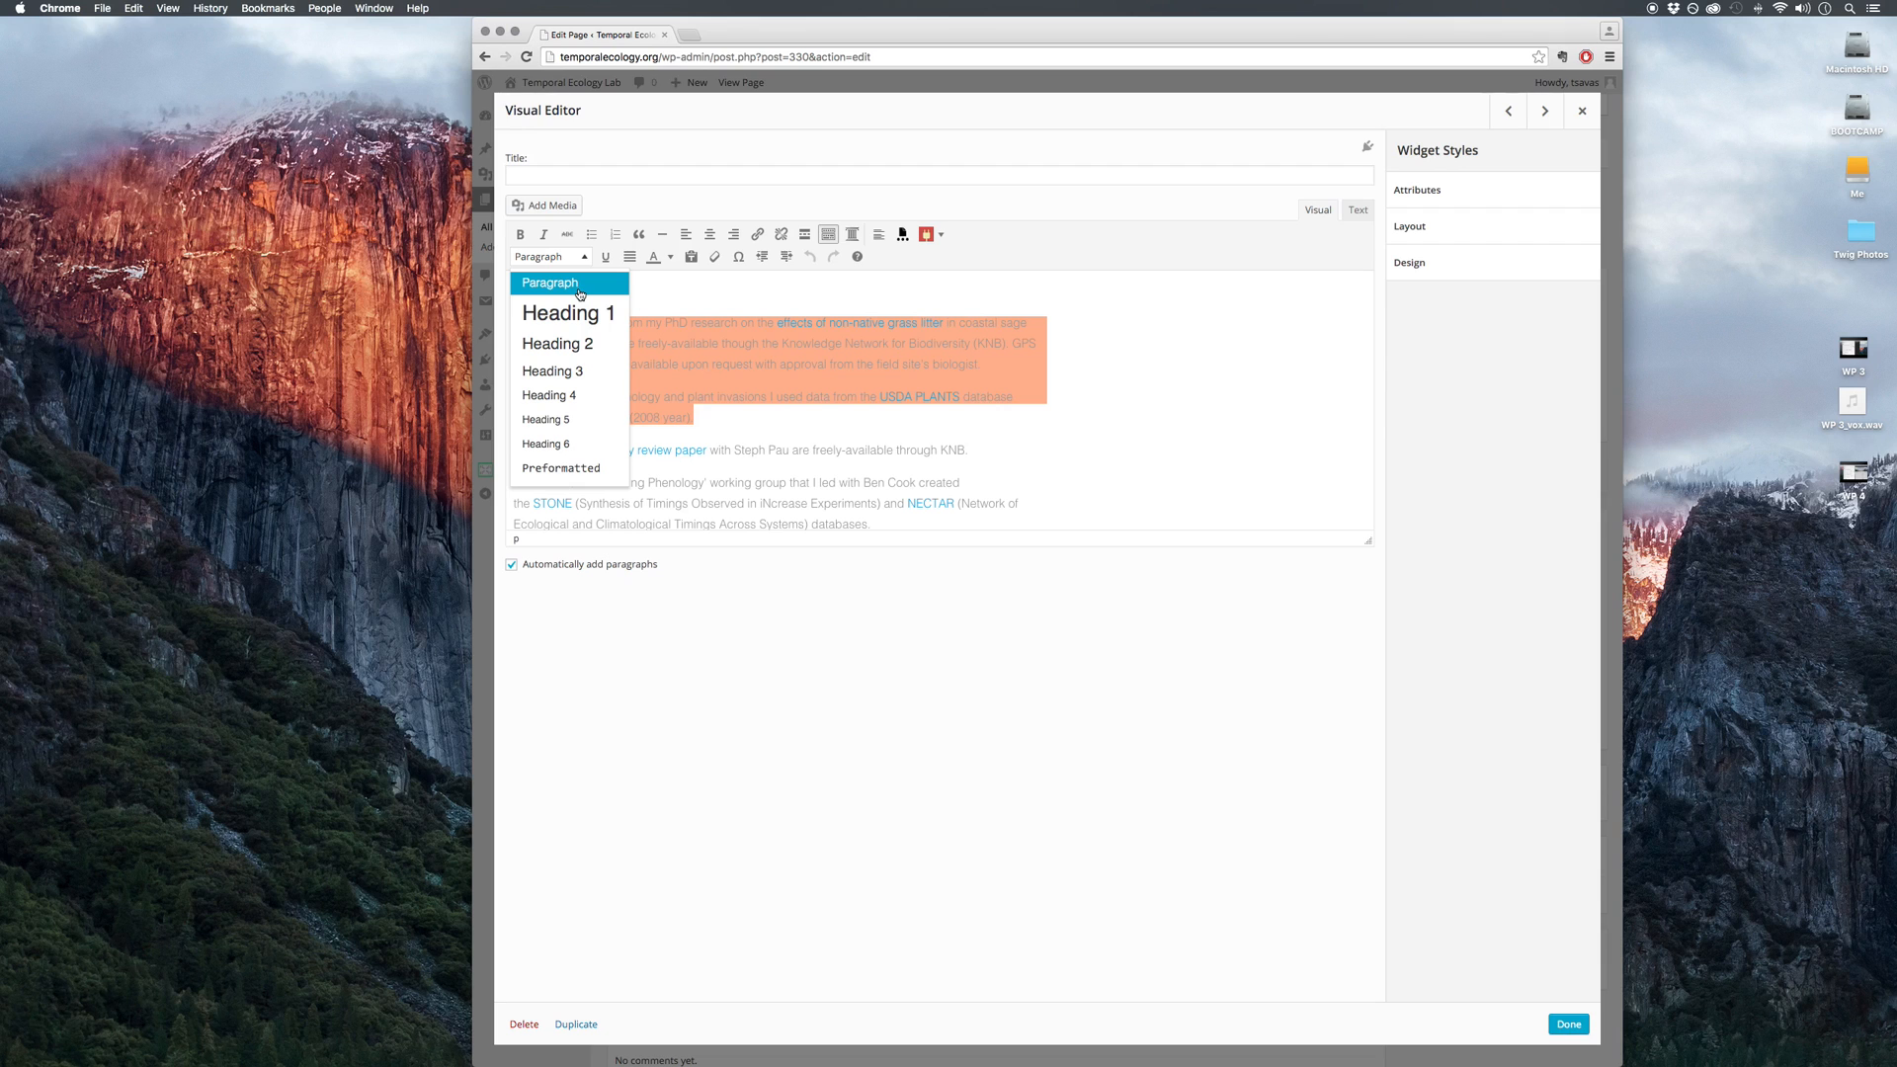
click(895, 446)
scroll(908, 435, down, 10)
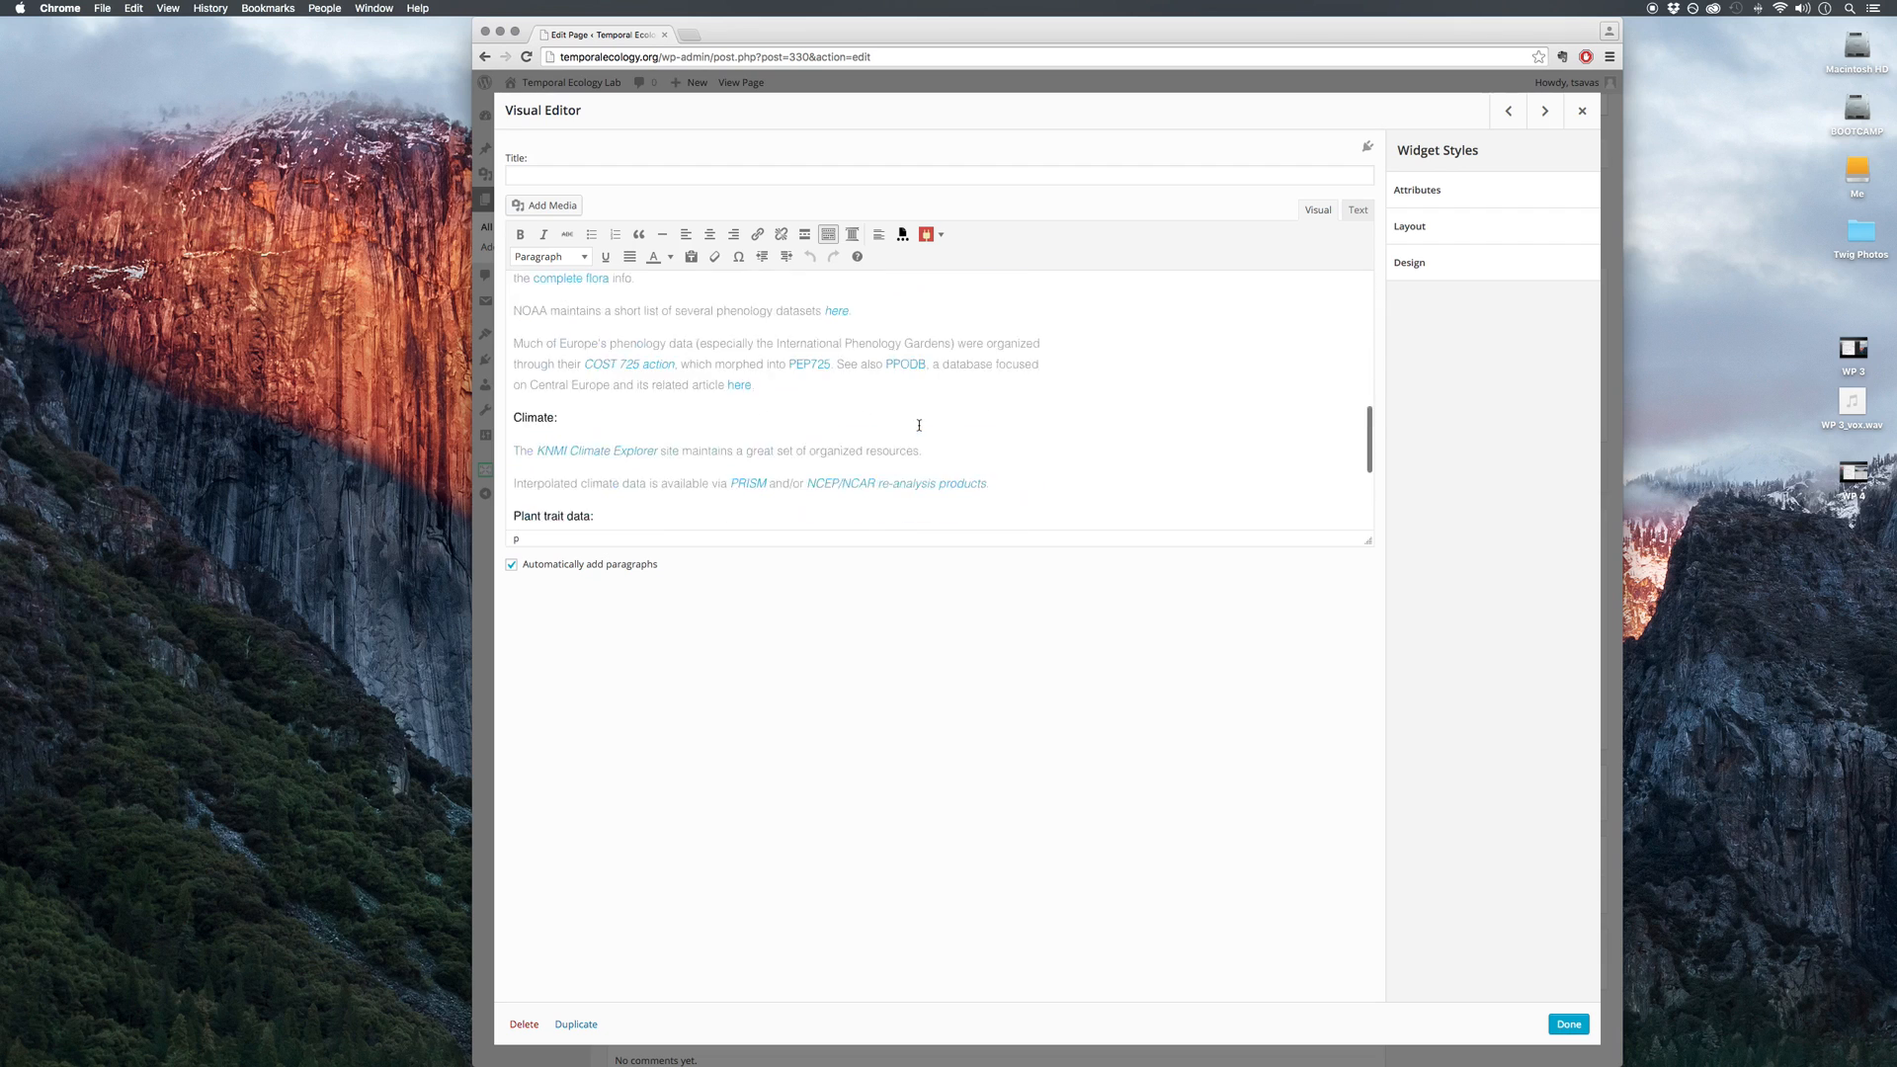
scroll(889, 415, up, 10)
drag(623, 353, 505, 351)
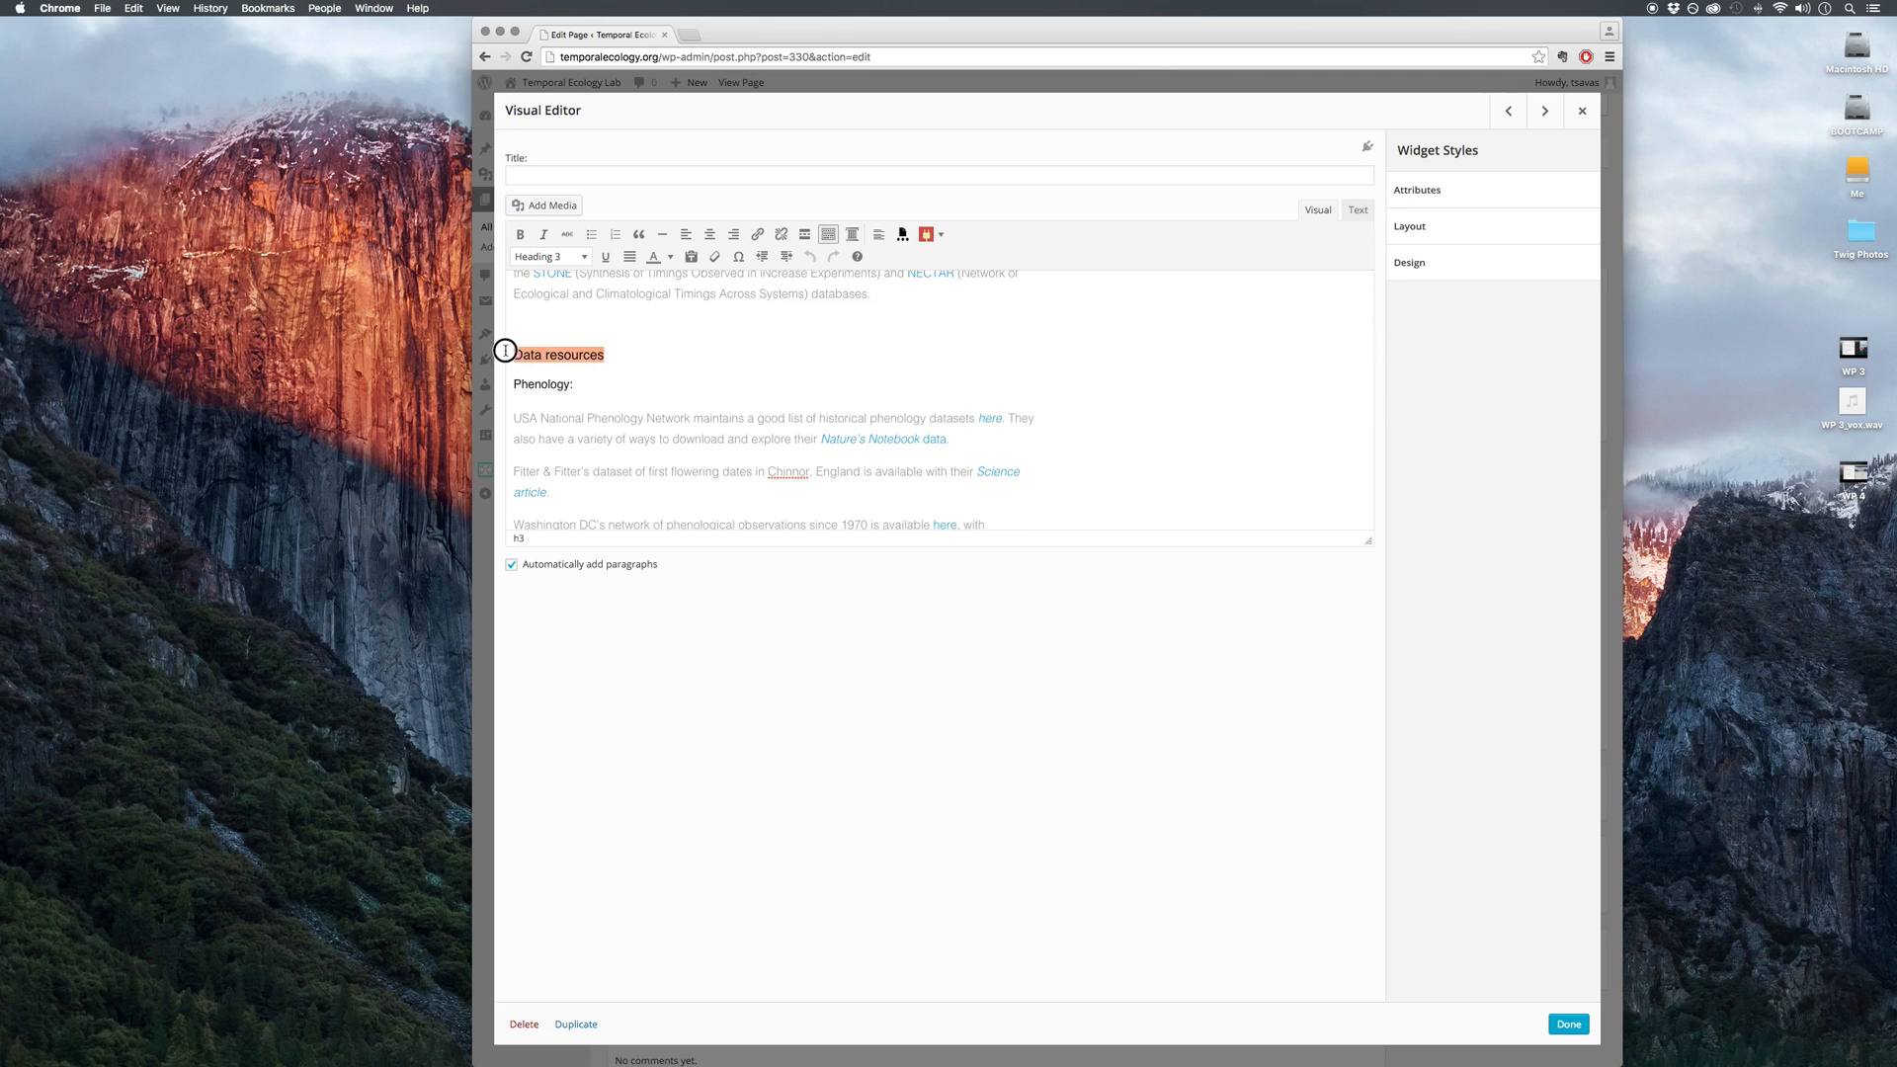
click(549, 255)
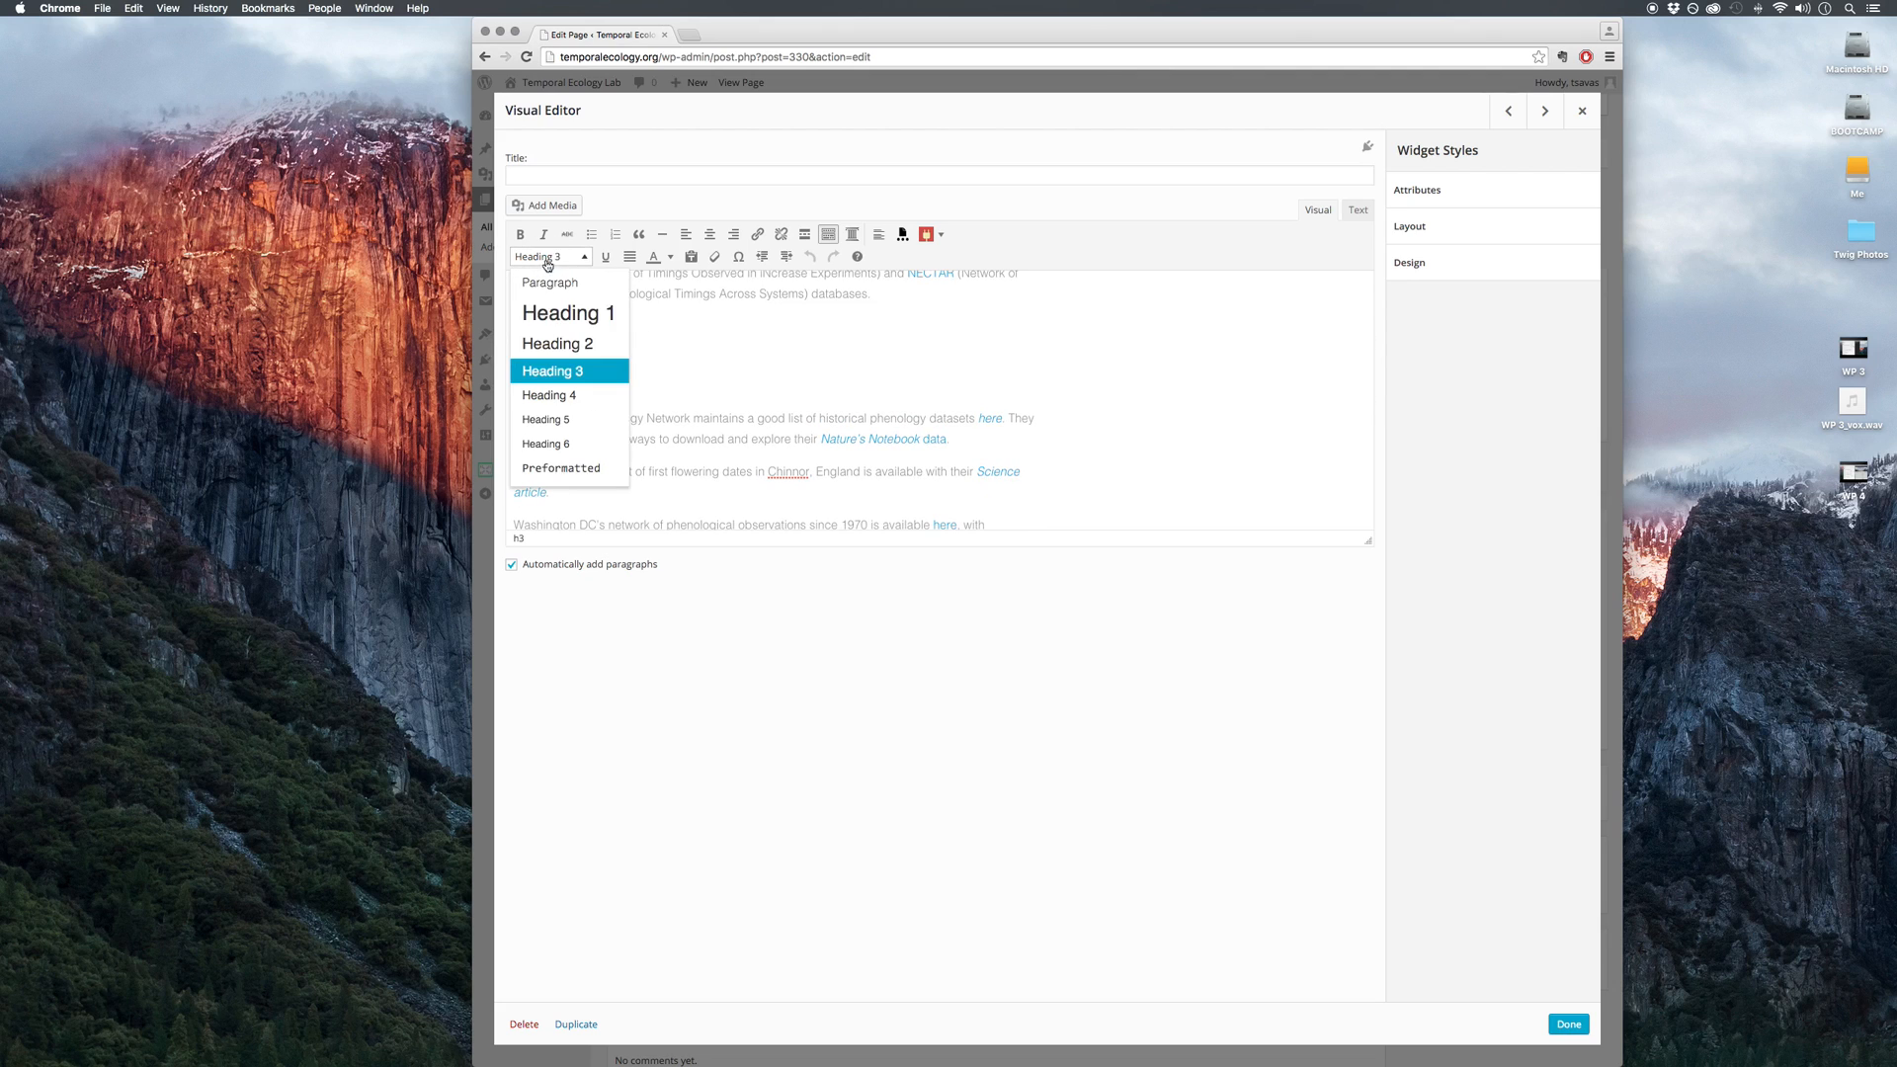
click(873, 367)
Step: Check which heading level is applied to the "Phenology:" subheading
triple_click(540, 385)
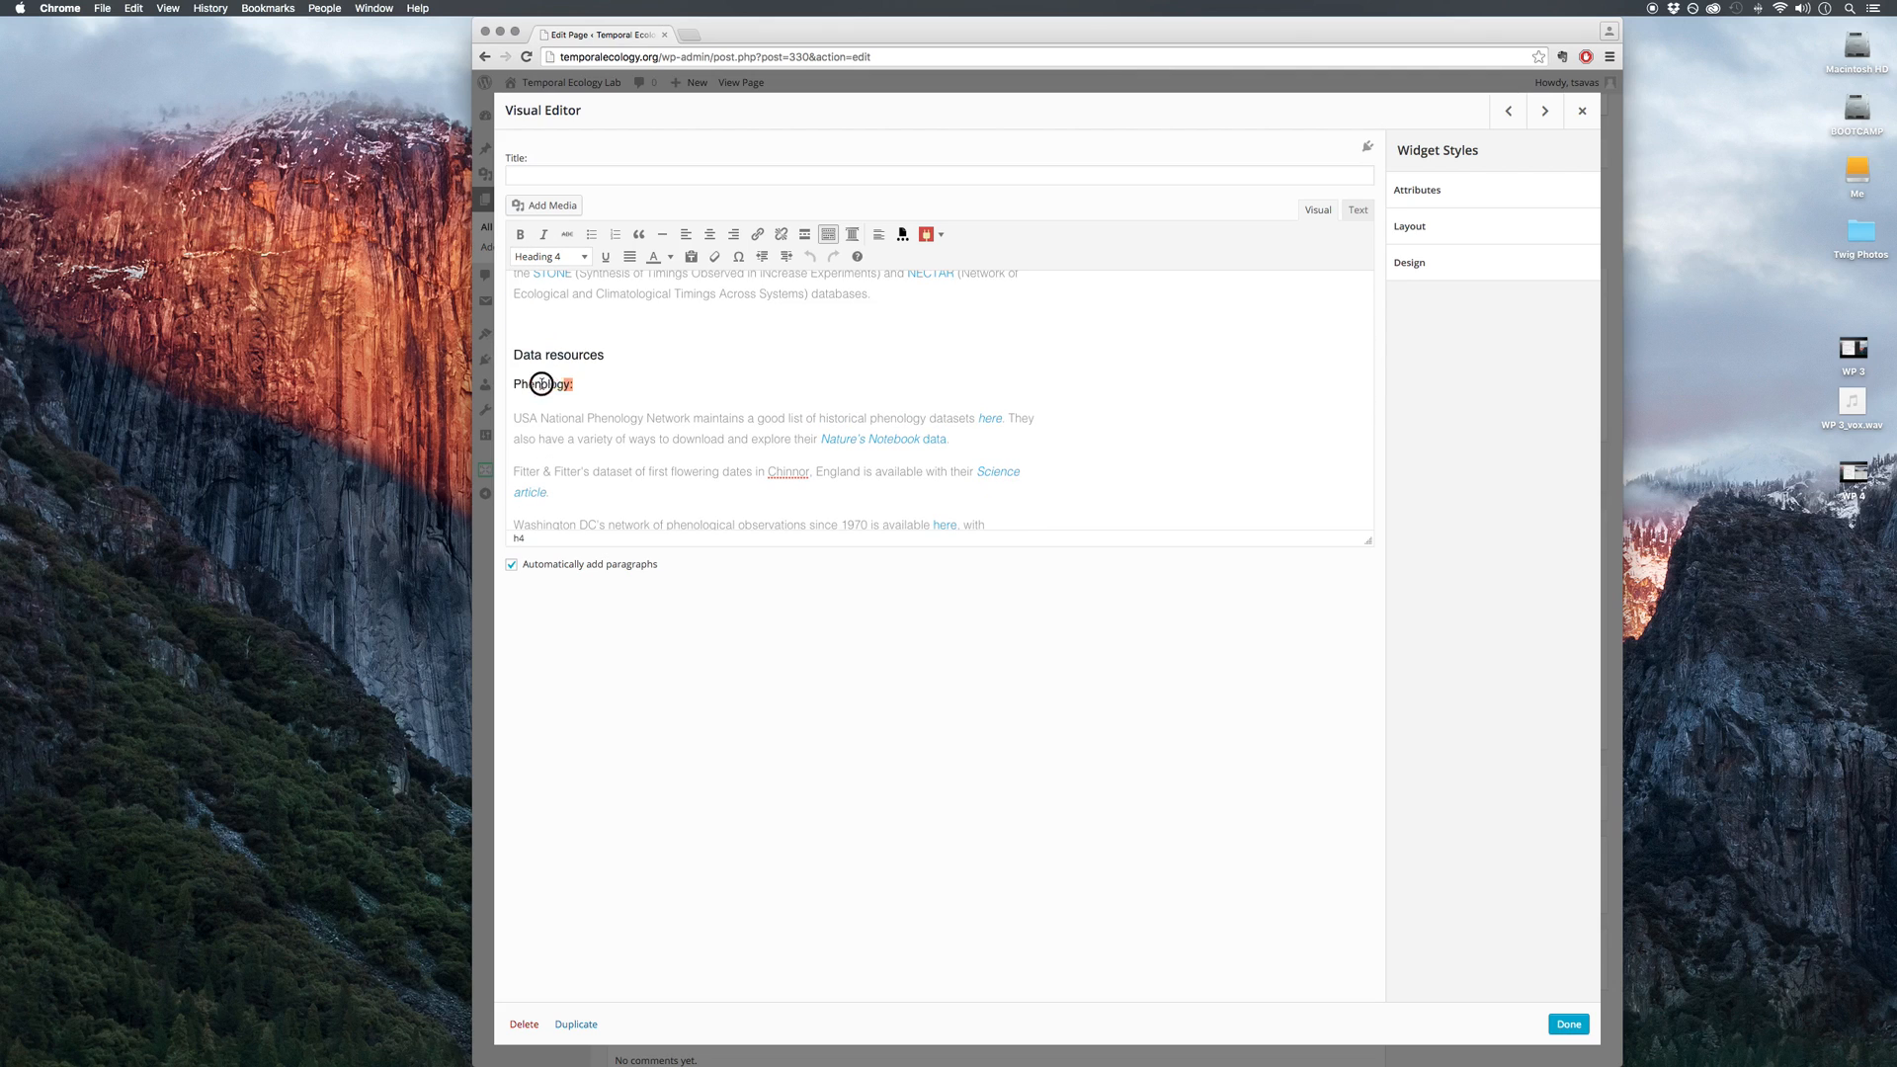
click(539, 262)
click(796, 370)
click(662, 380)
Step: Review the available heading levels against the page text and place the cursor in the blank line above "Data resources"
scroll(642, 362, up, 3)
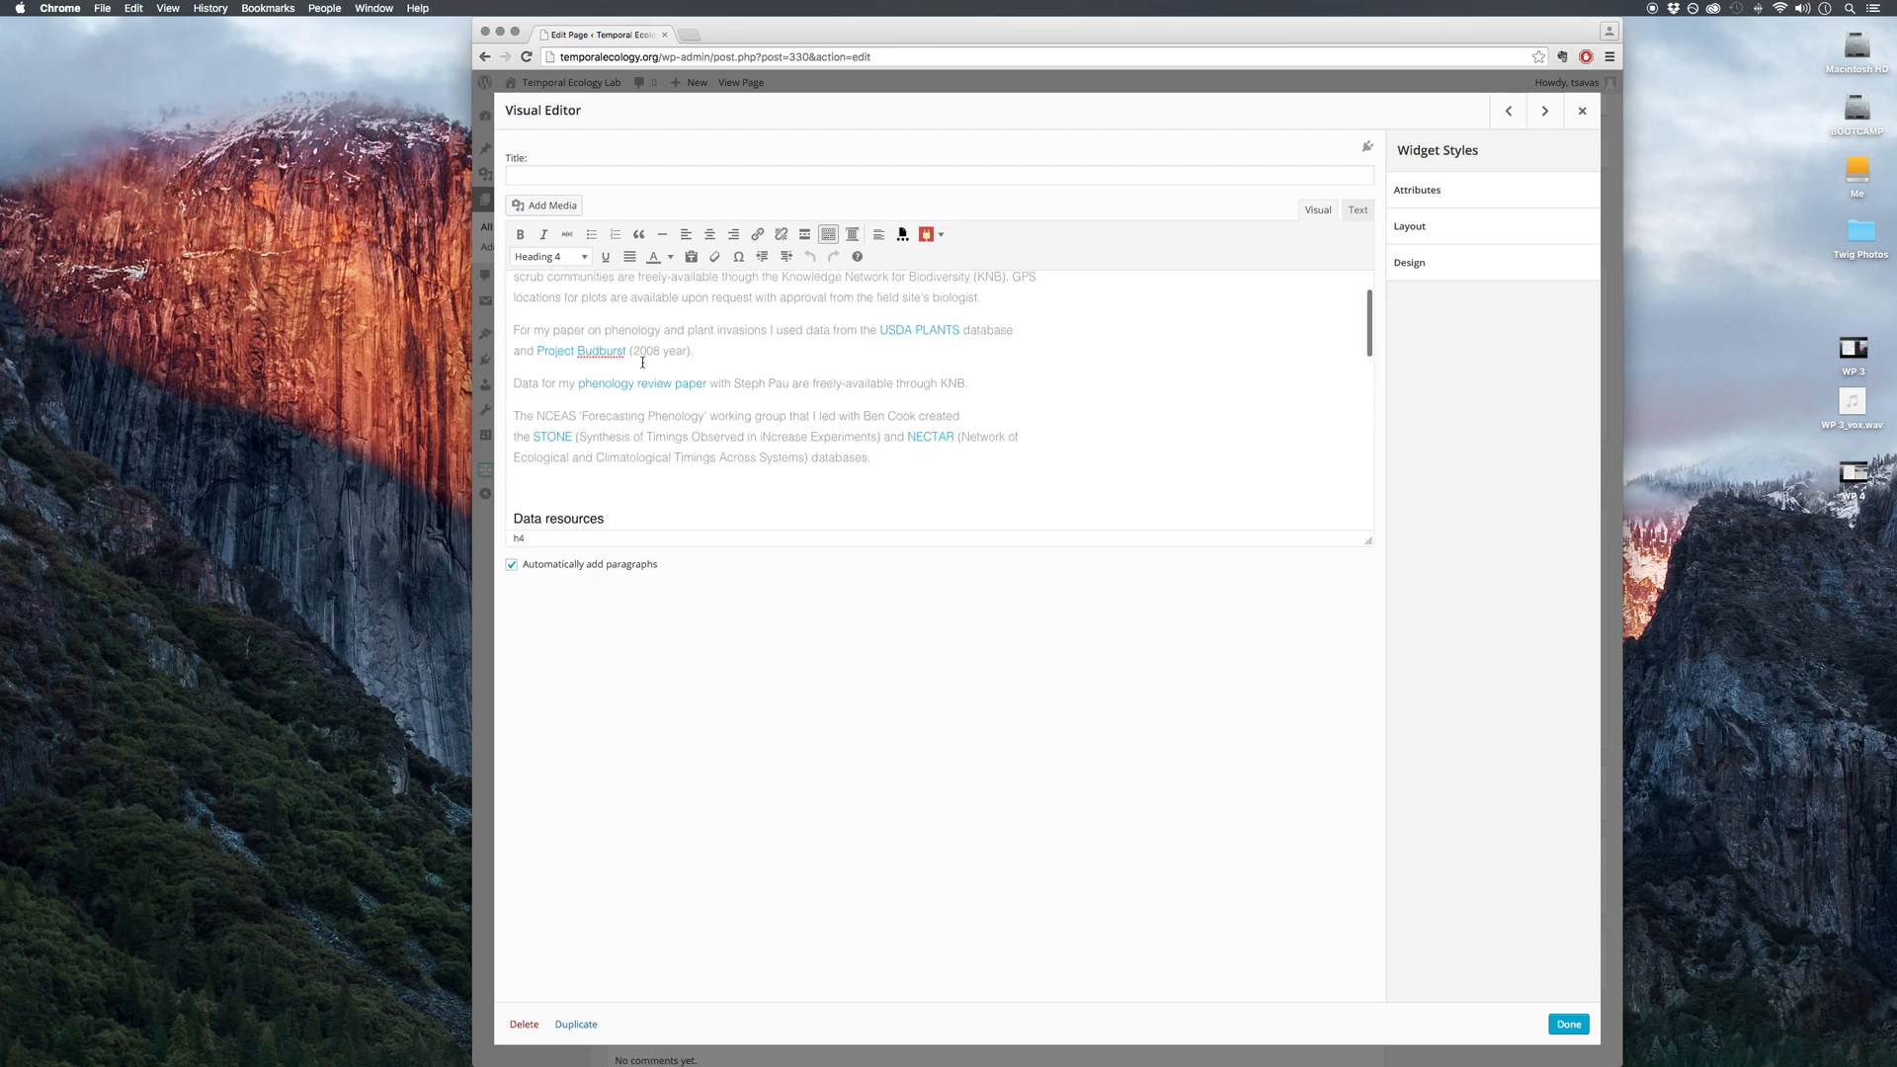
scroll(643, 363, down, 3)
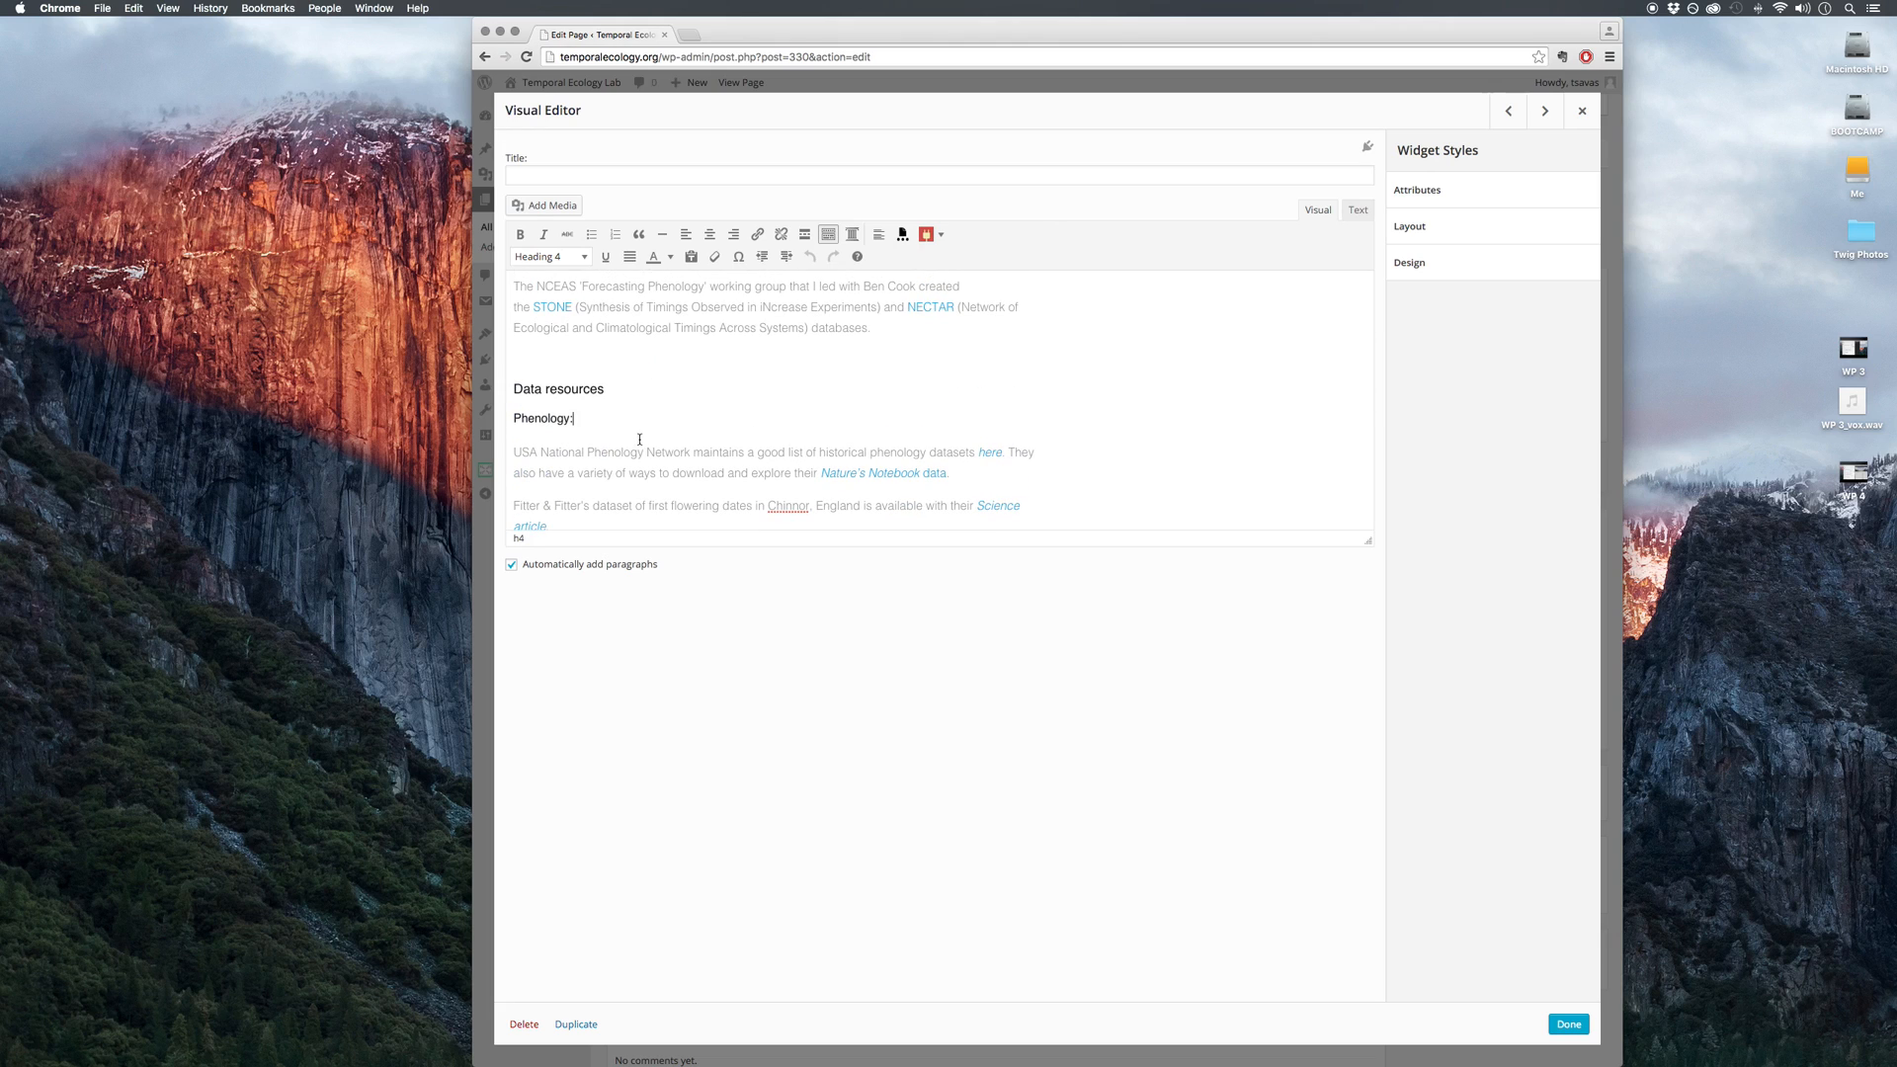
scroll(639, 439, up, 1)
click(583, 258)
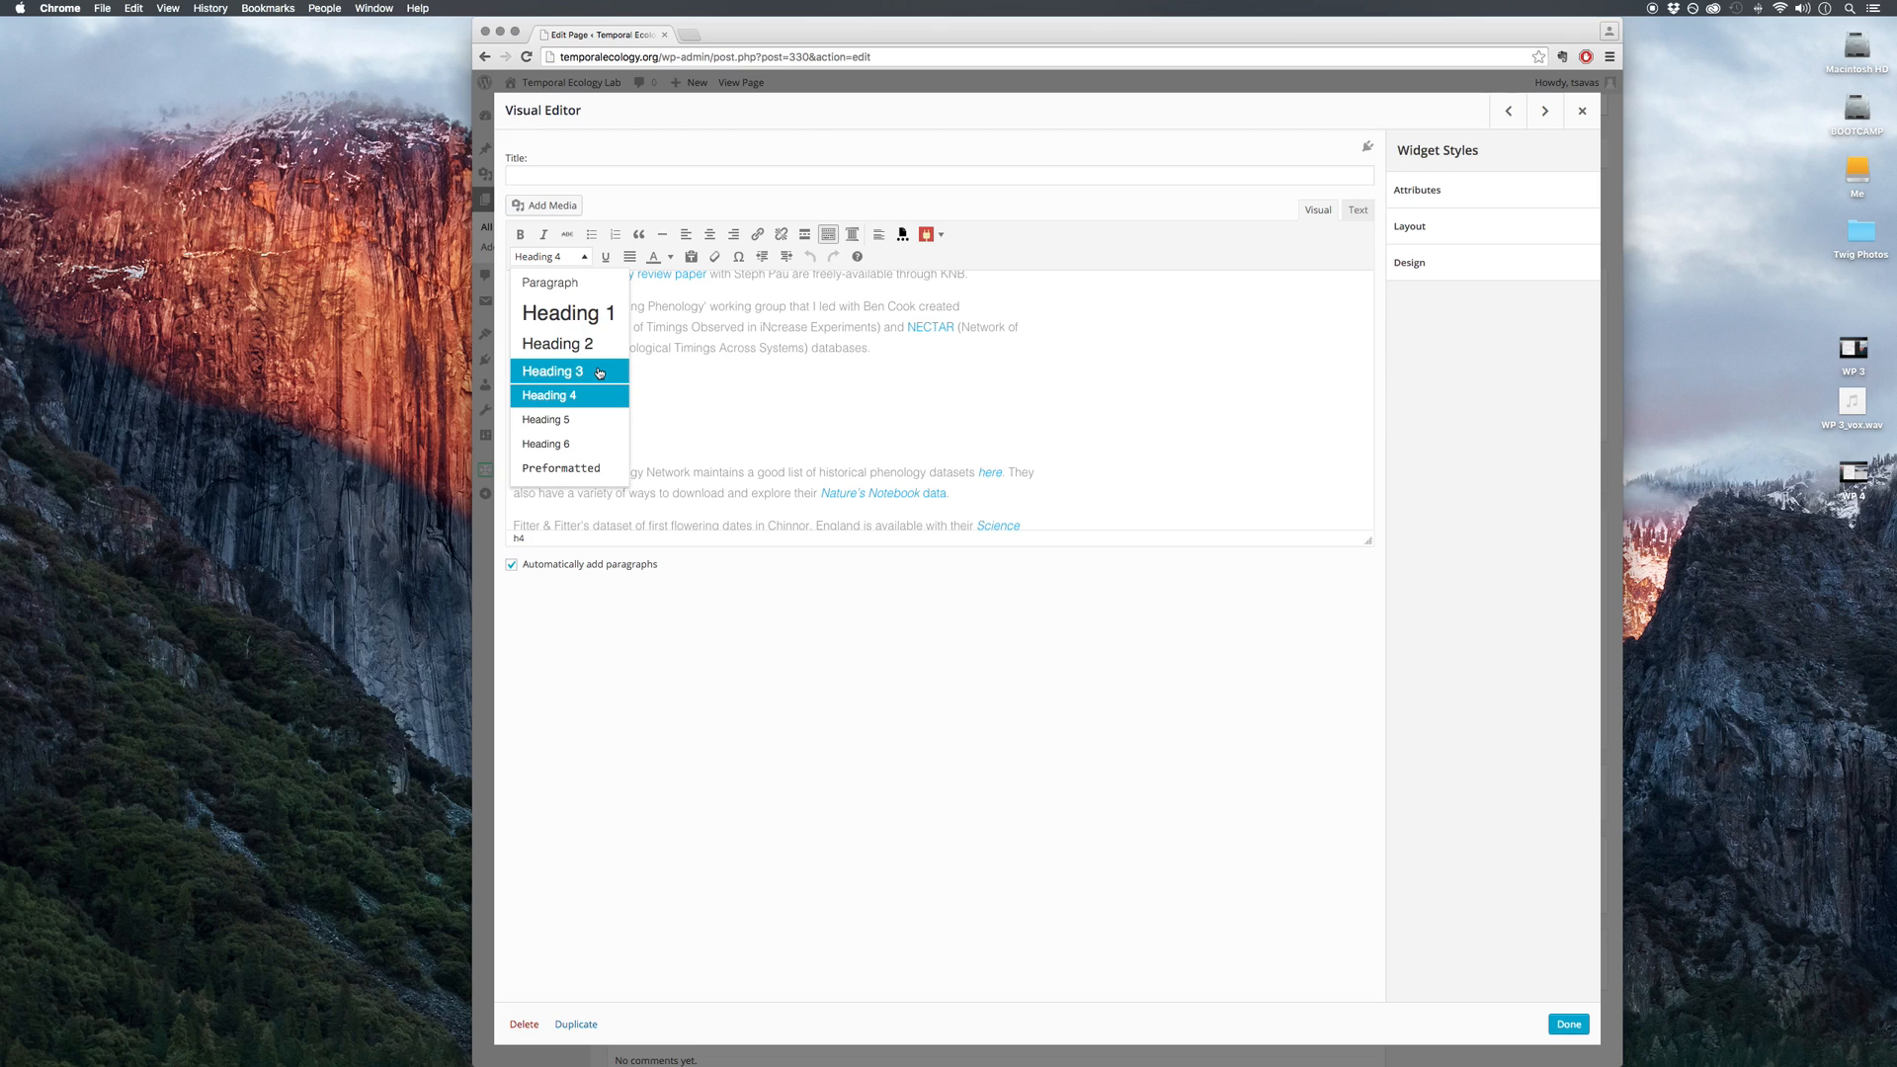
click(781, 386)
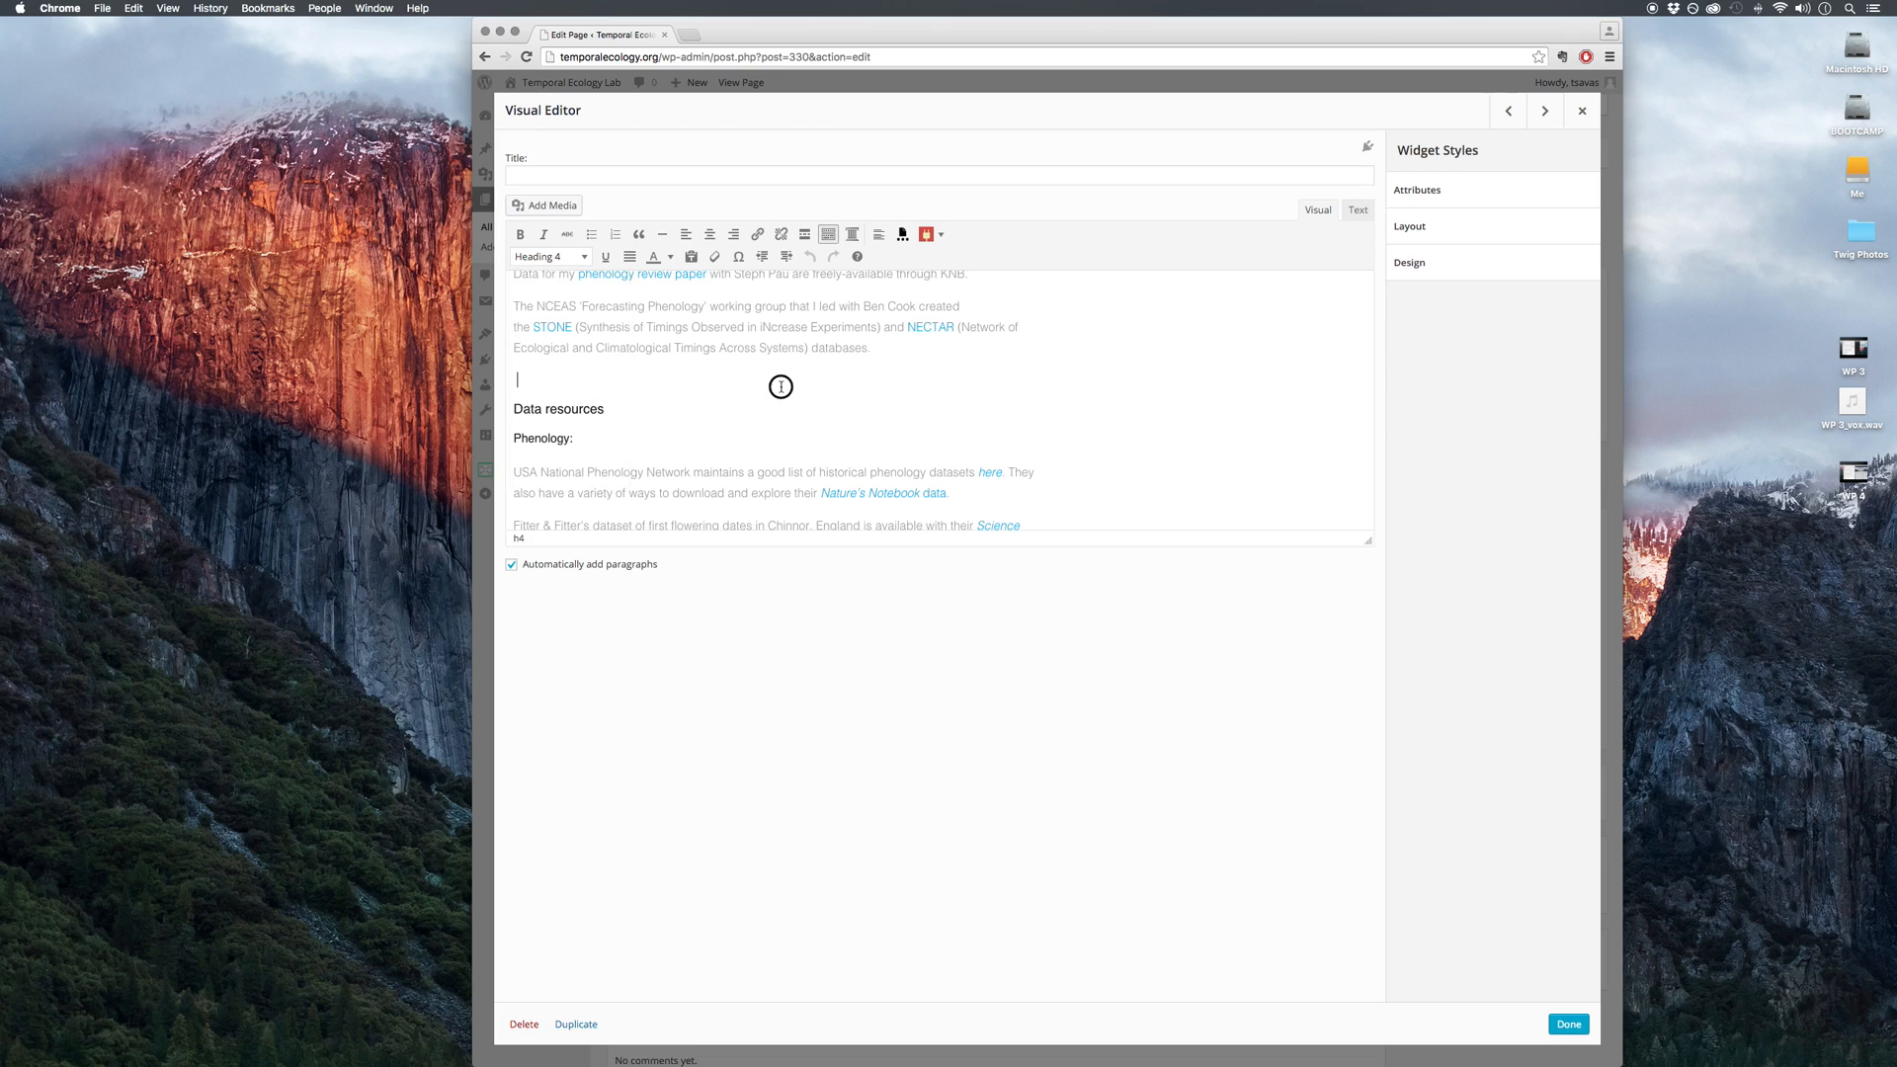
scroll(813, 437, up, 3)
scroll(815, 441, down, 2)
scroll(815, 442, down, 2)
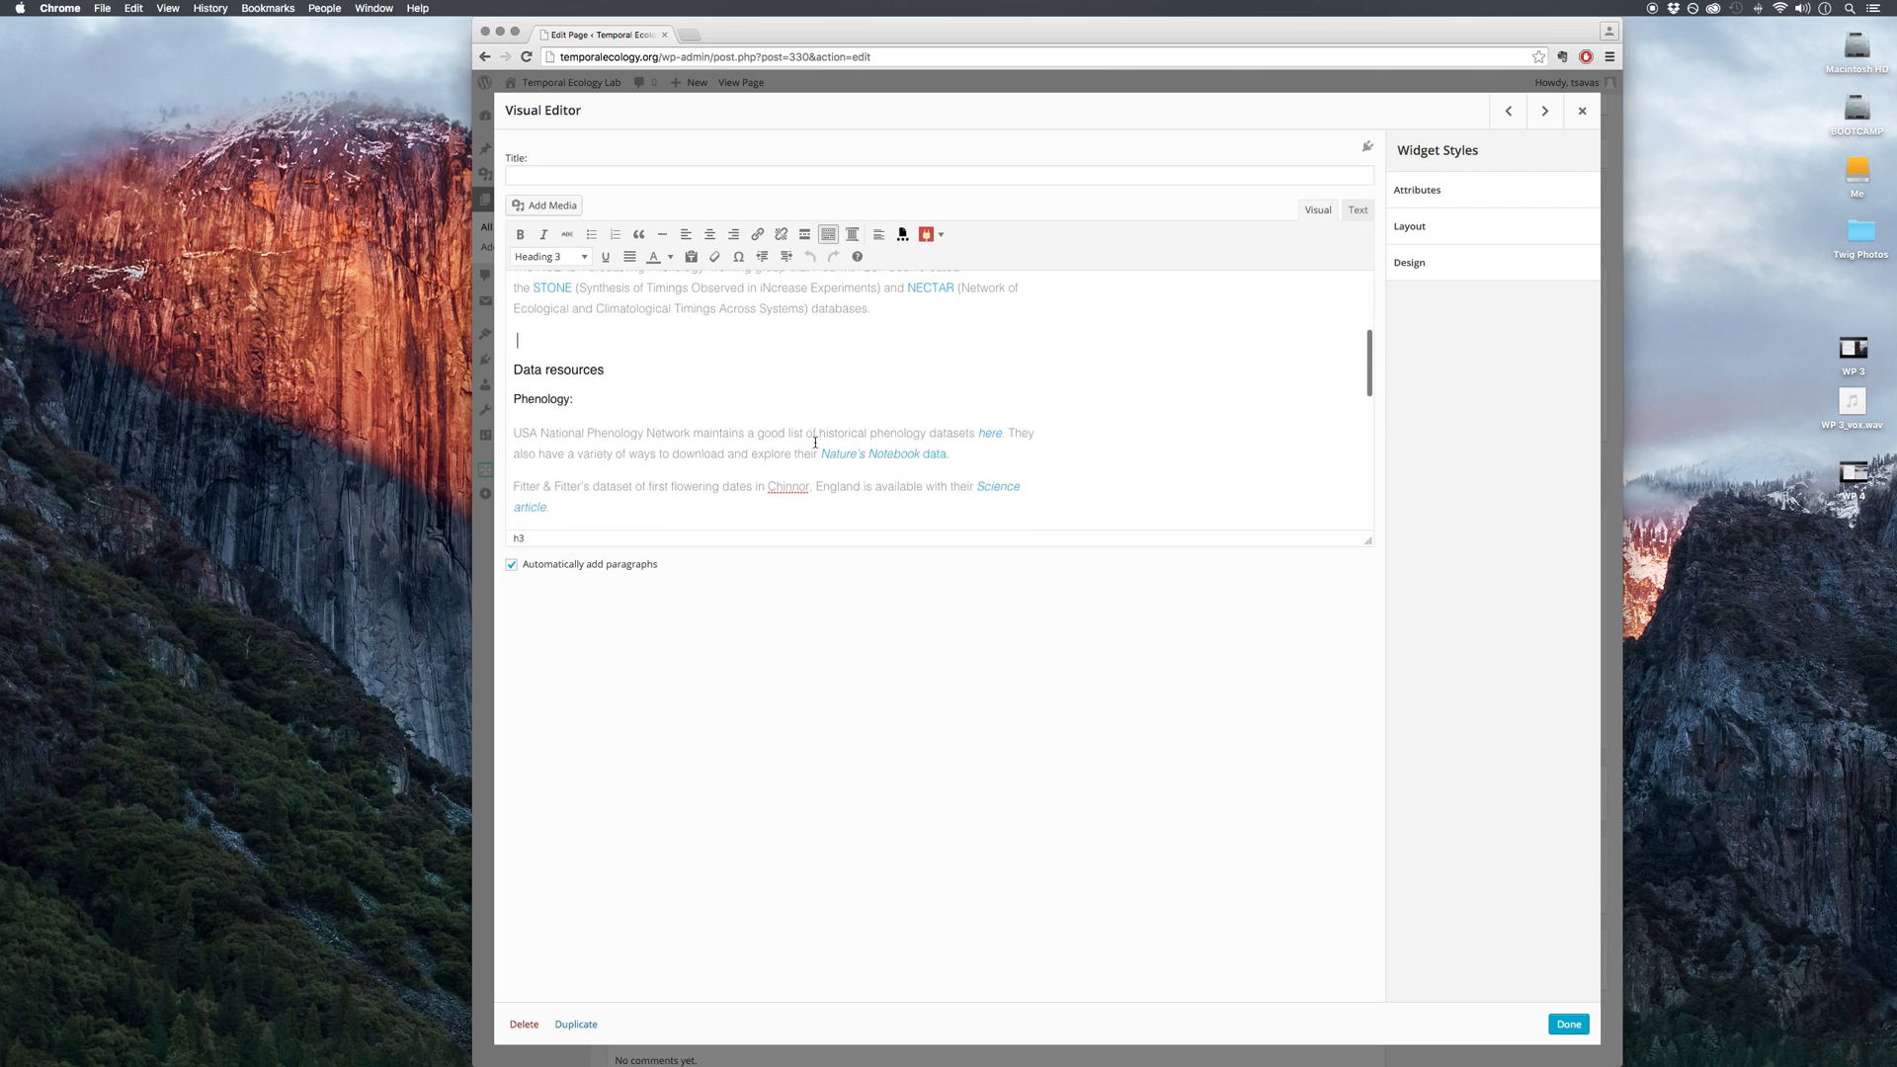
Step: Check the text color and format options available for the opening body paragraphs, and close the Visual Editor
scroll(840, 459, up, 6)
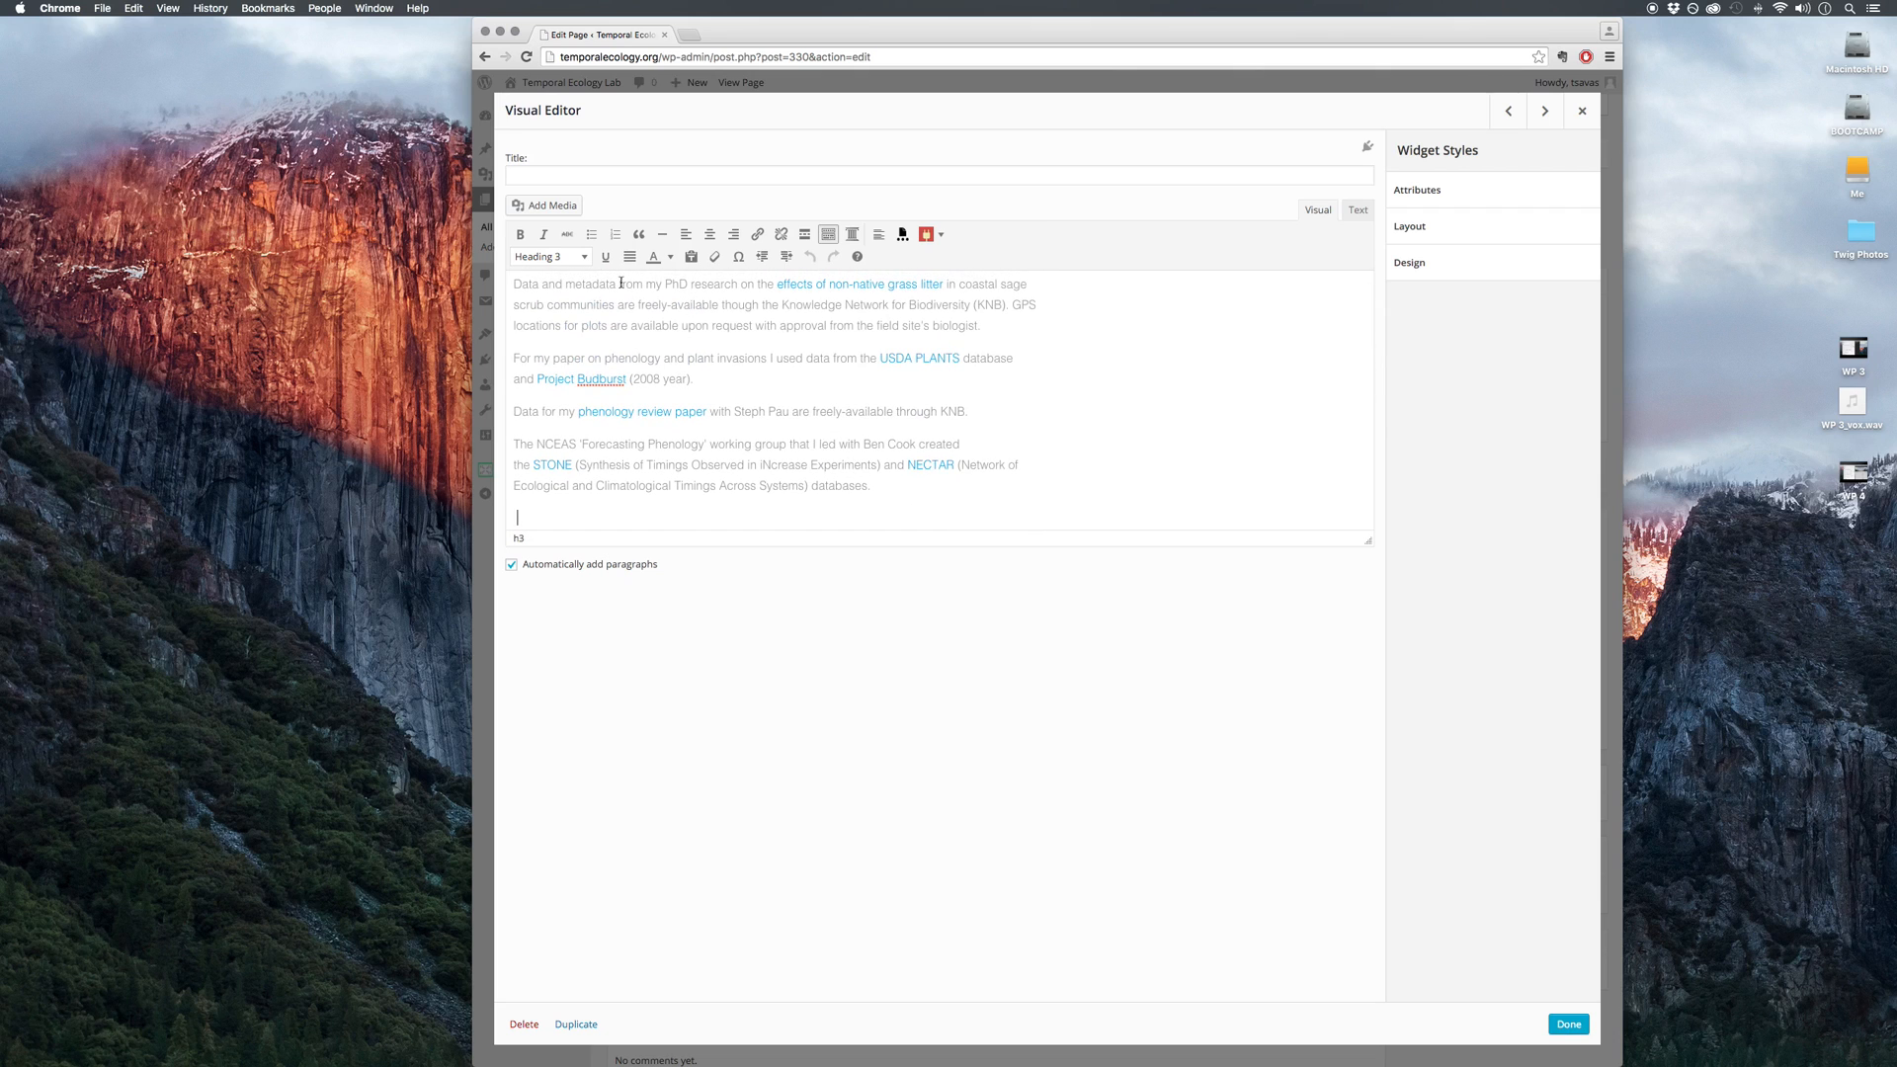
drag(889, 489, 520, 283)
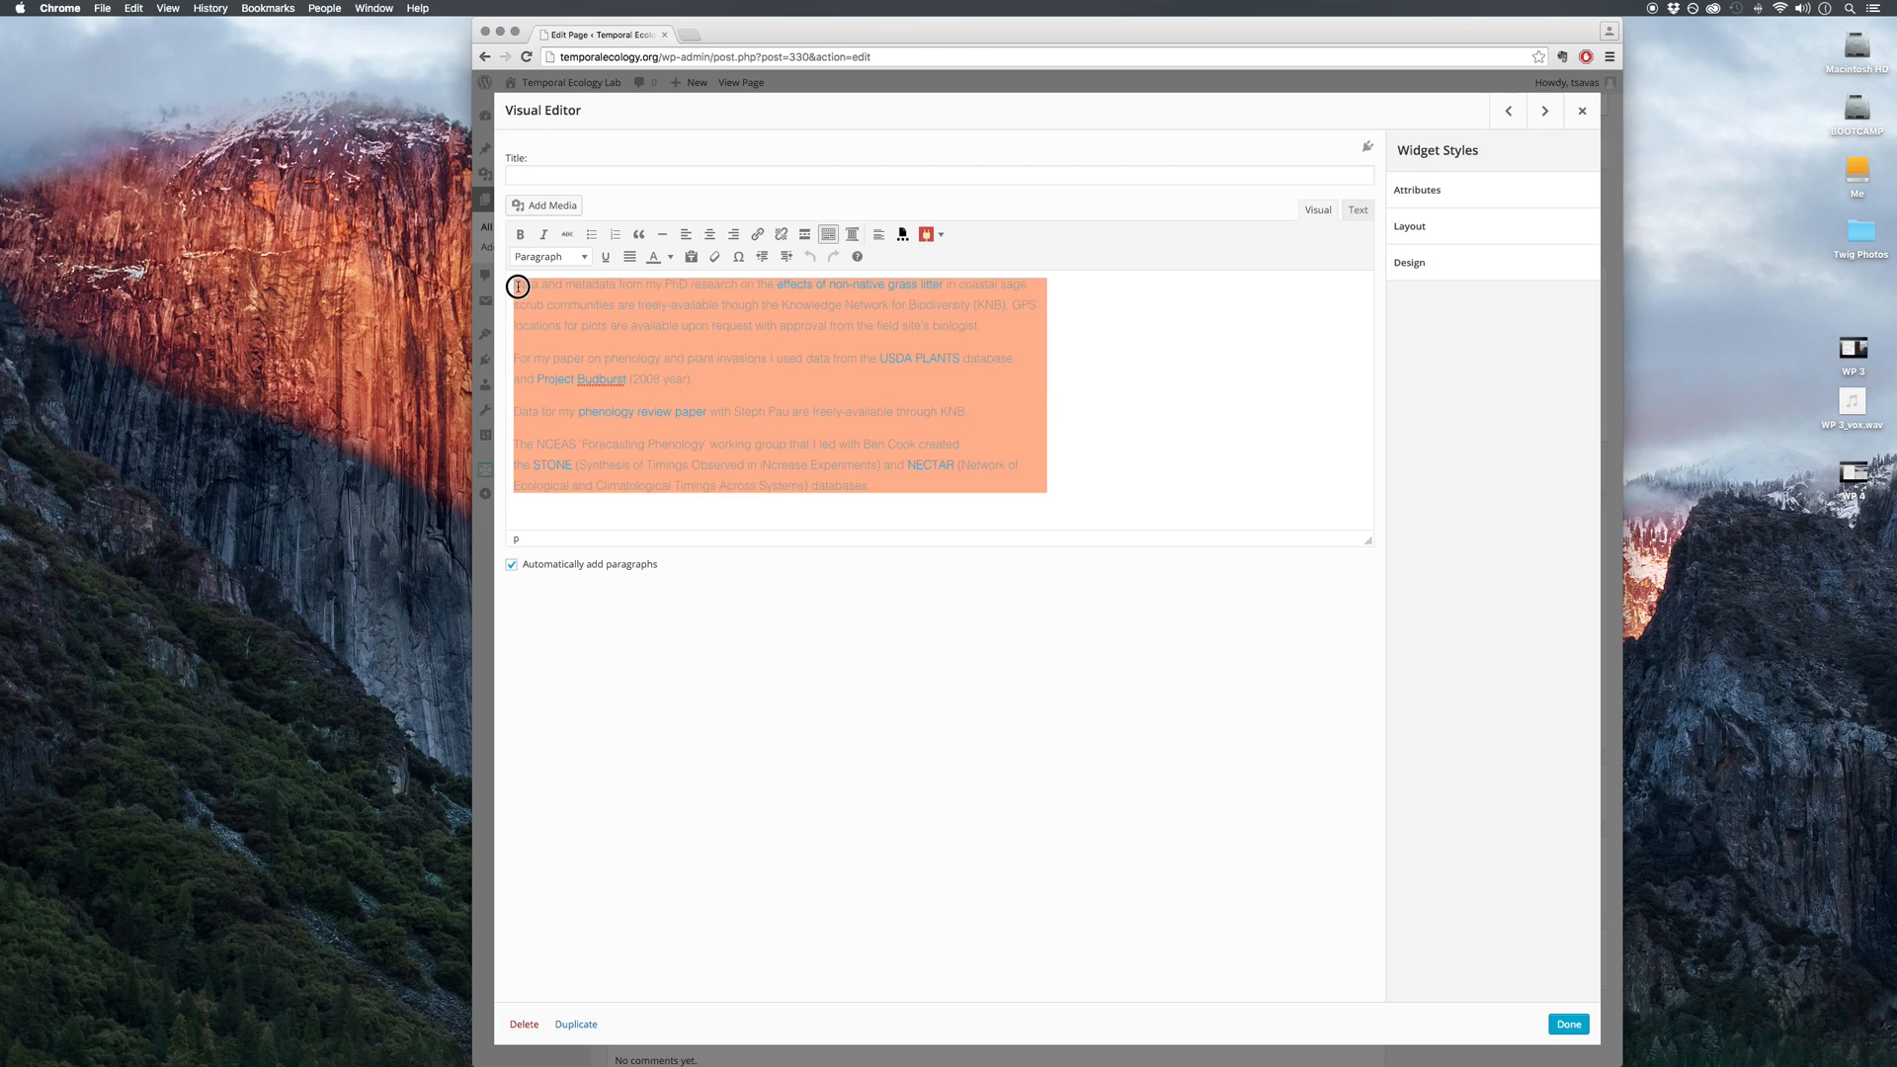
click(670, 257)
click(736, 283)
click(584, 257)
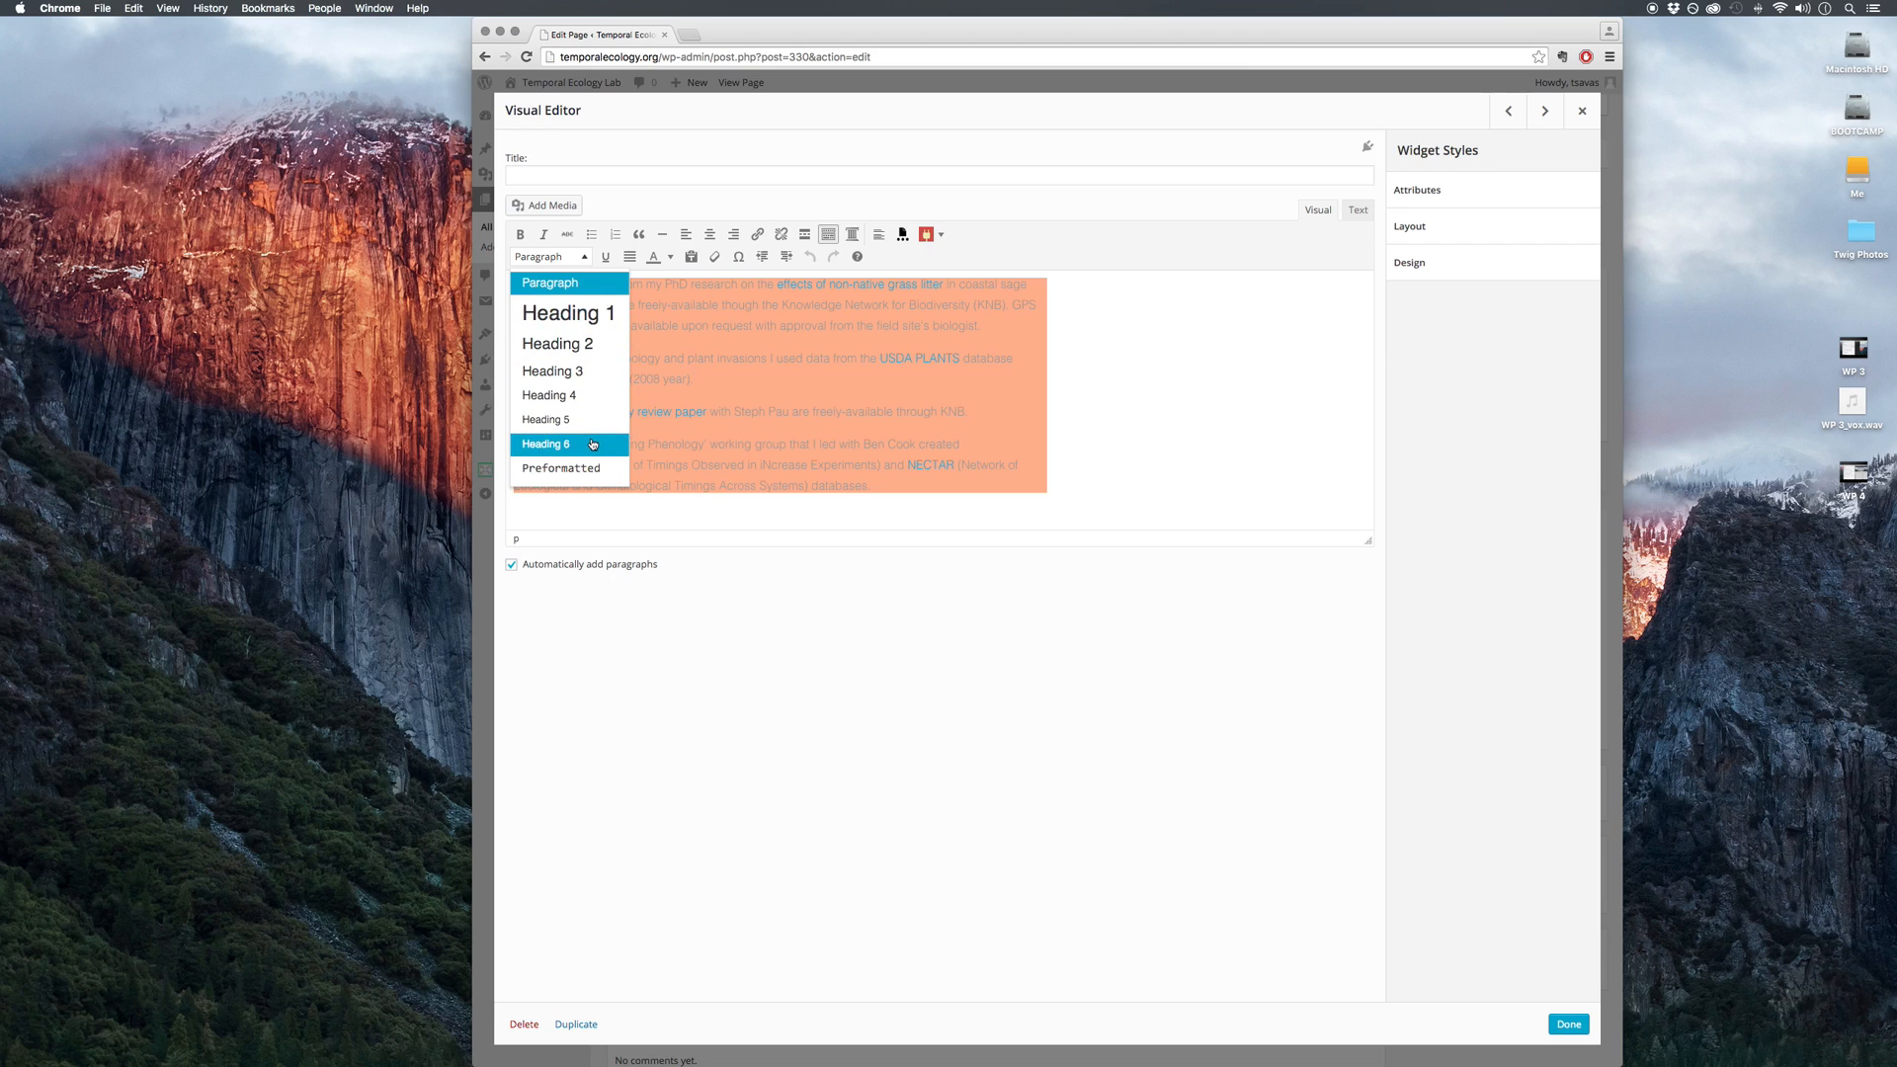
click(689, 358)
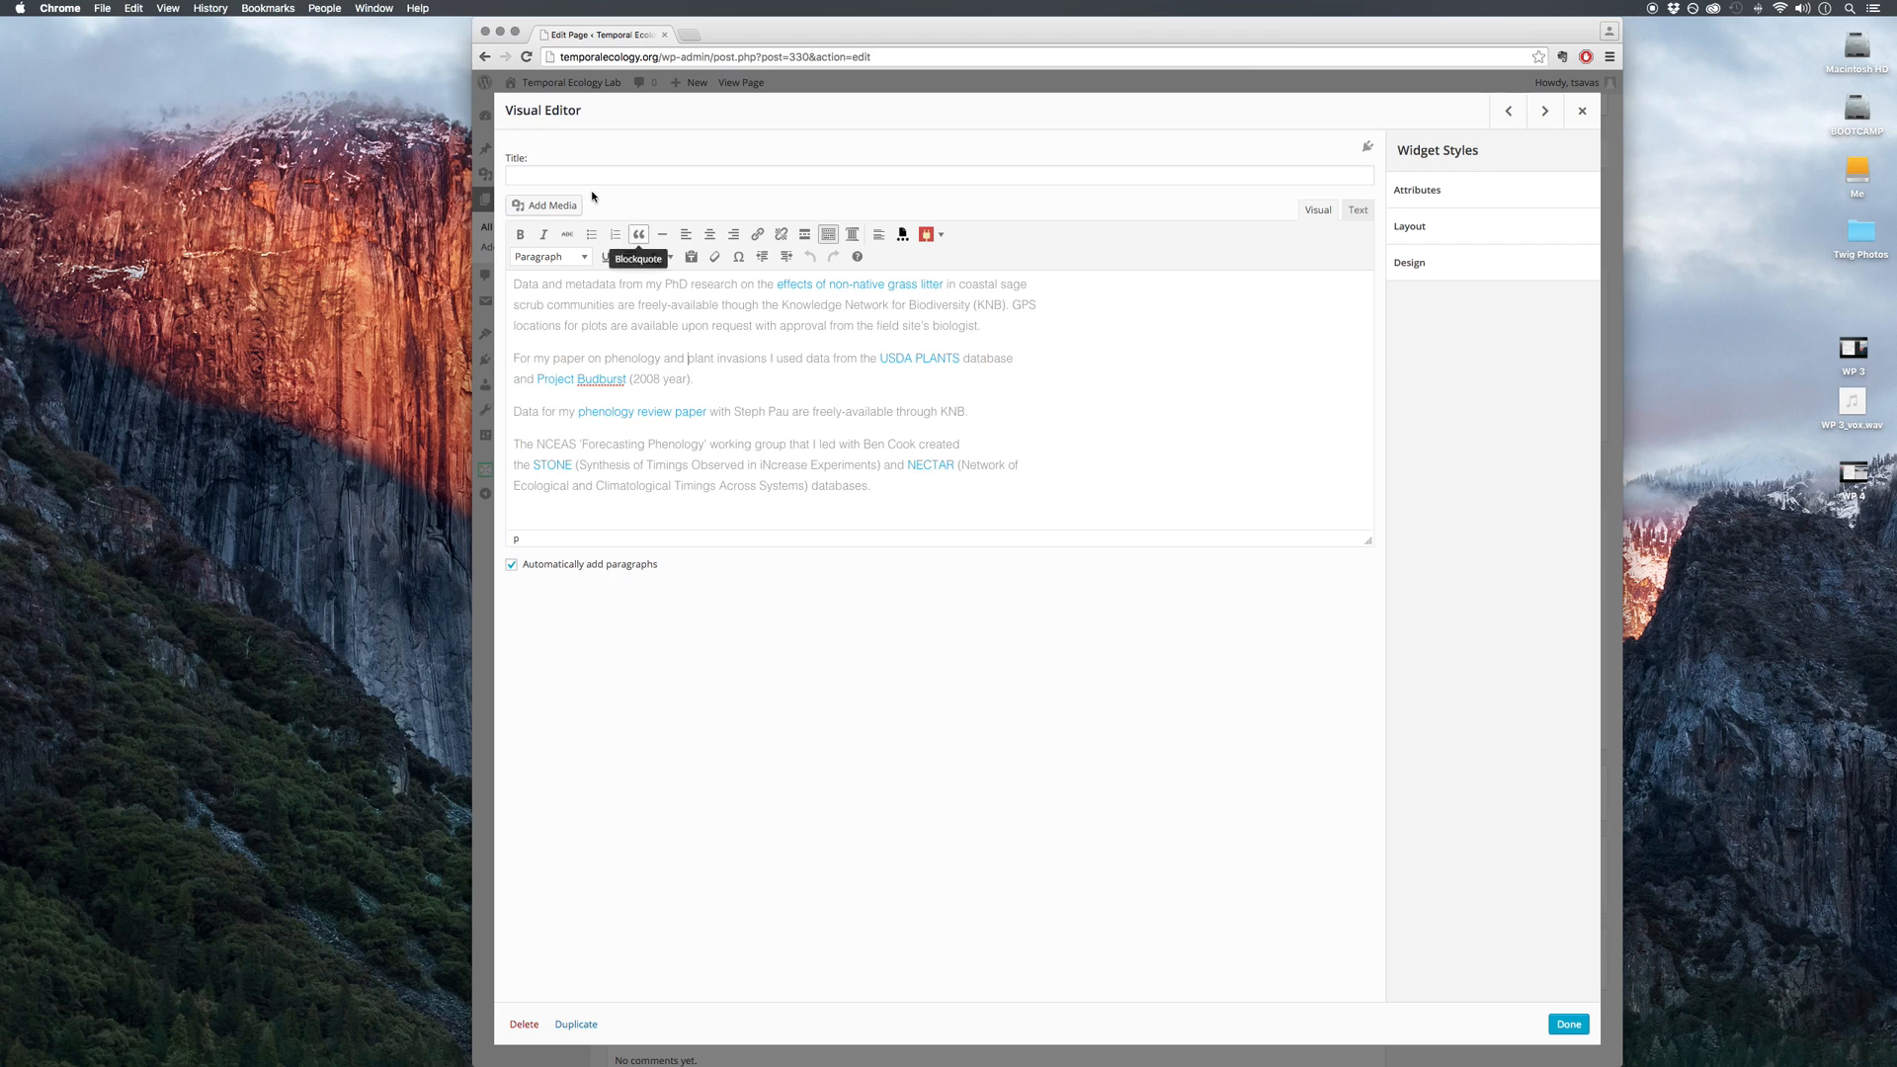
click(1581, 111)
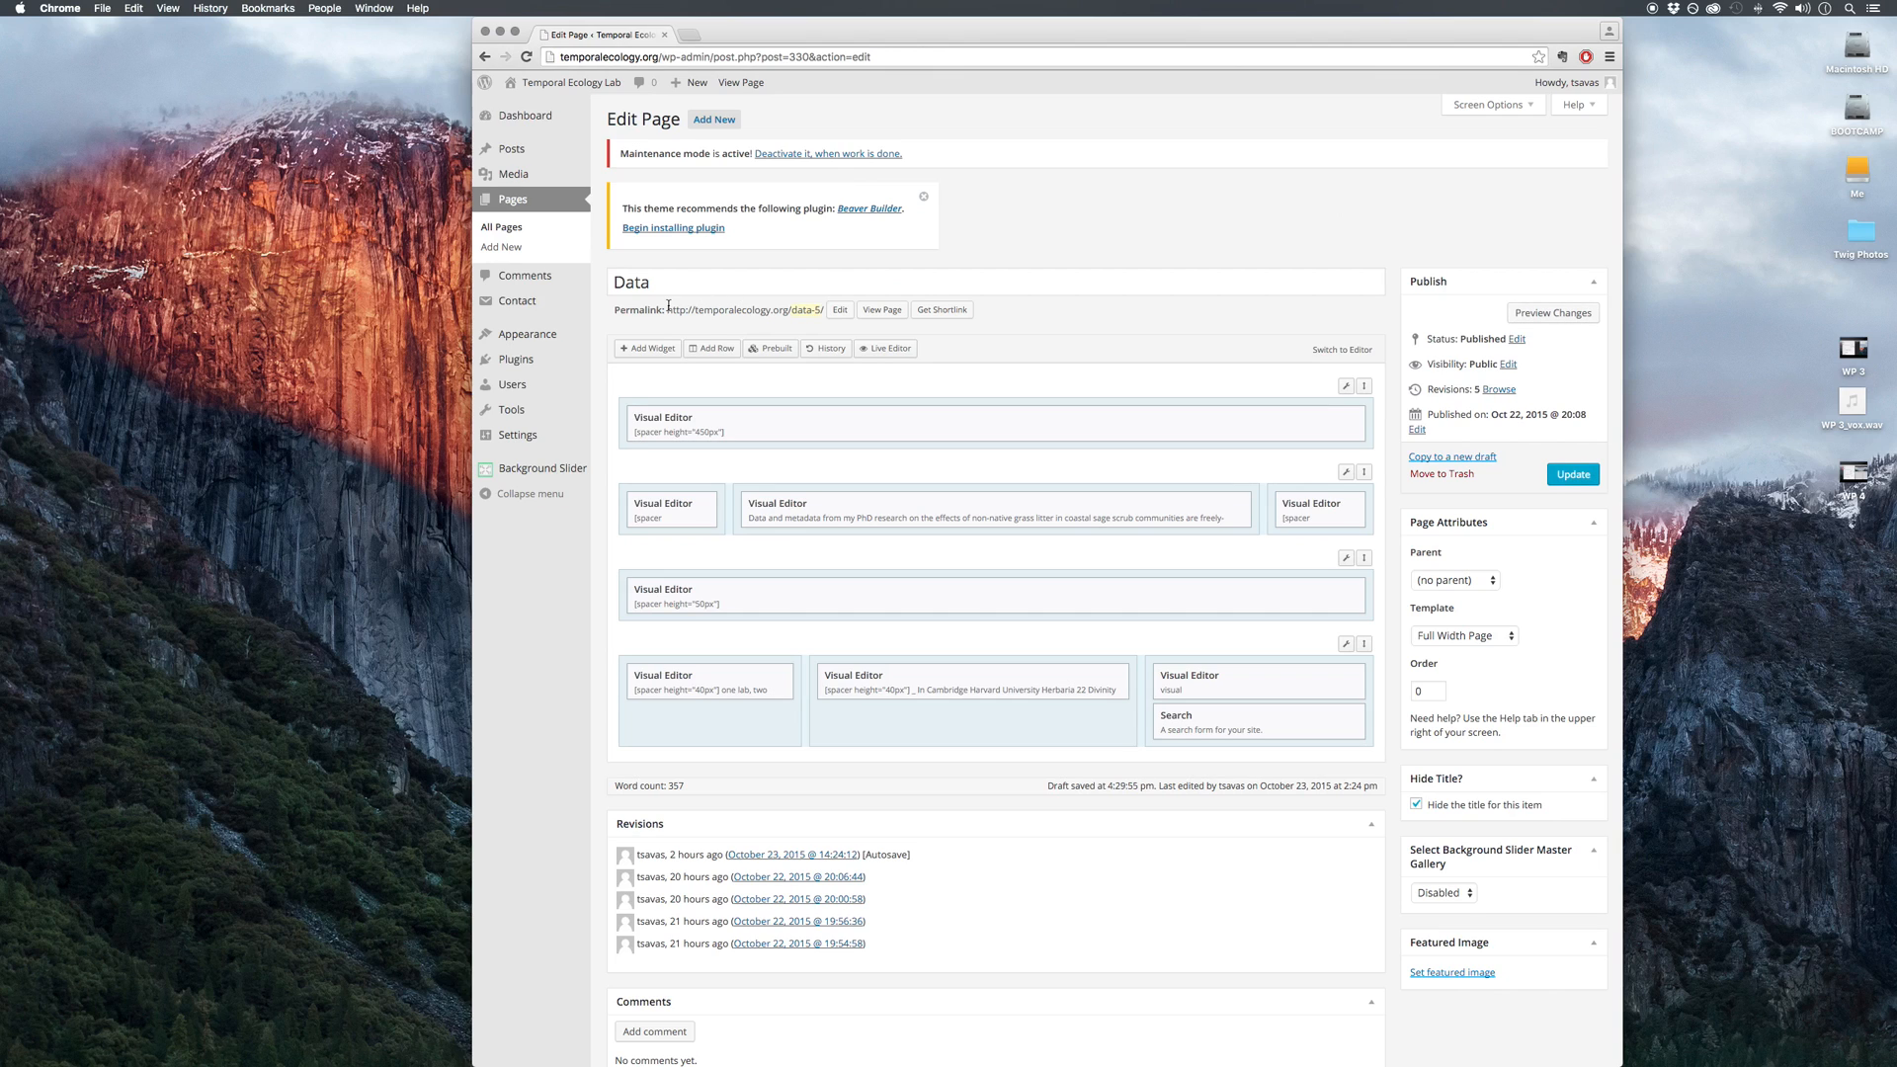
Step: Open the customizer's Default Typography settings, leaving the Data page editor without saving
mouse_move(551, 368)
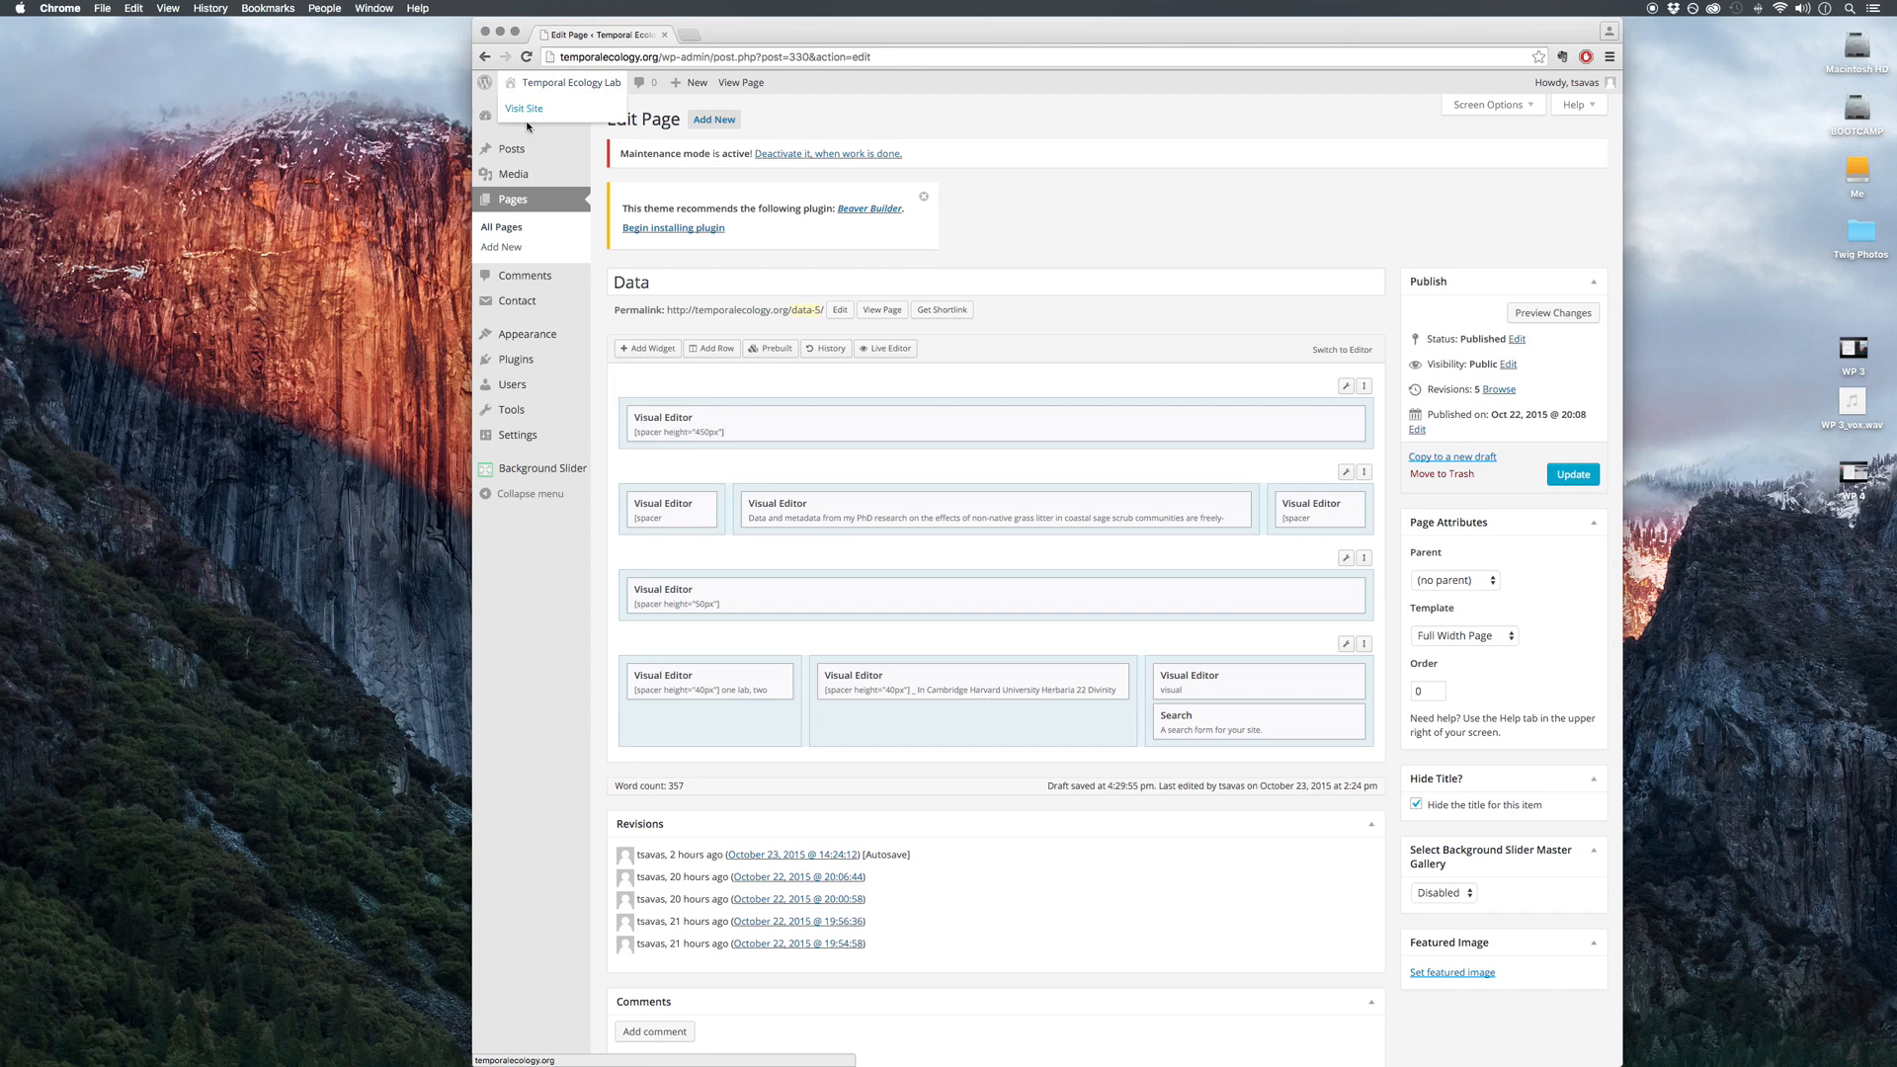
mouse_move(522, 155)
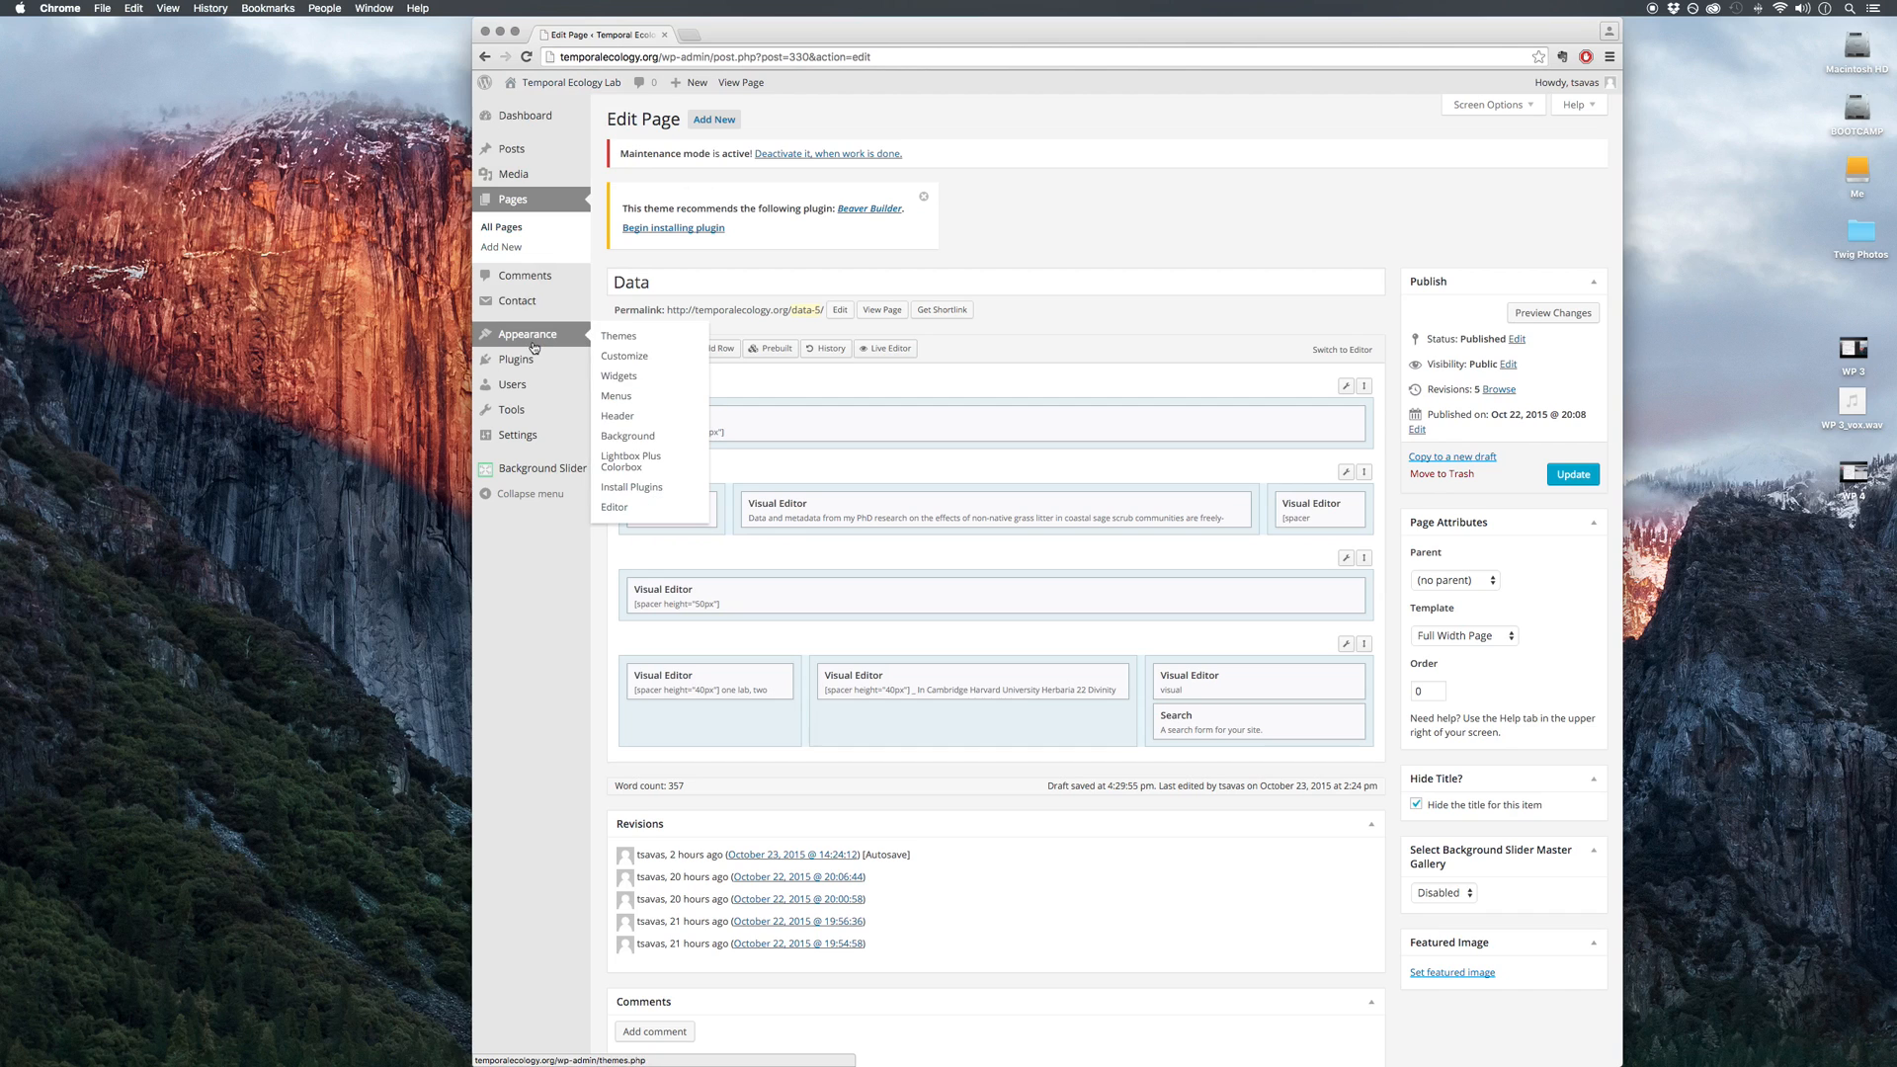
click(624, 356)
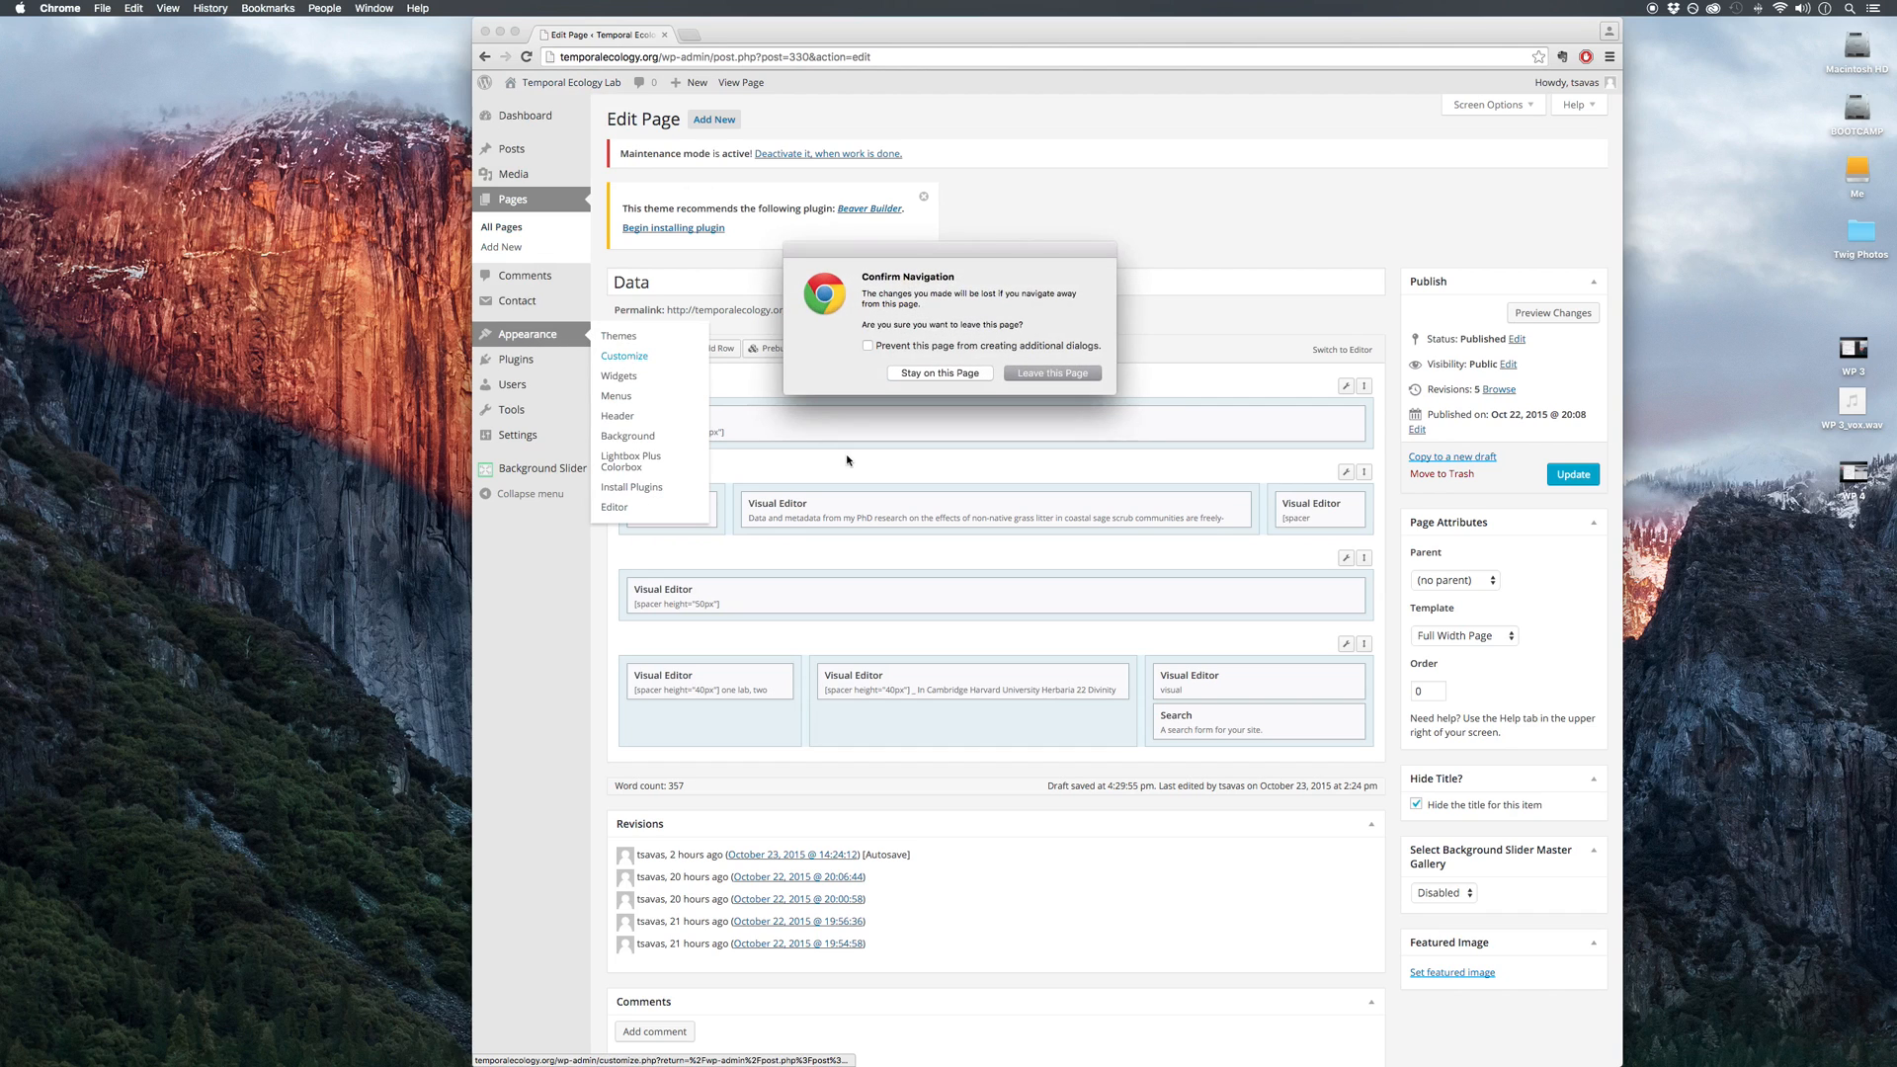
click(1051, 373)
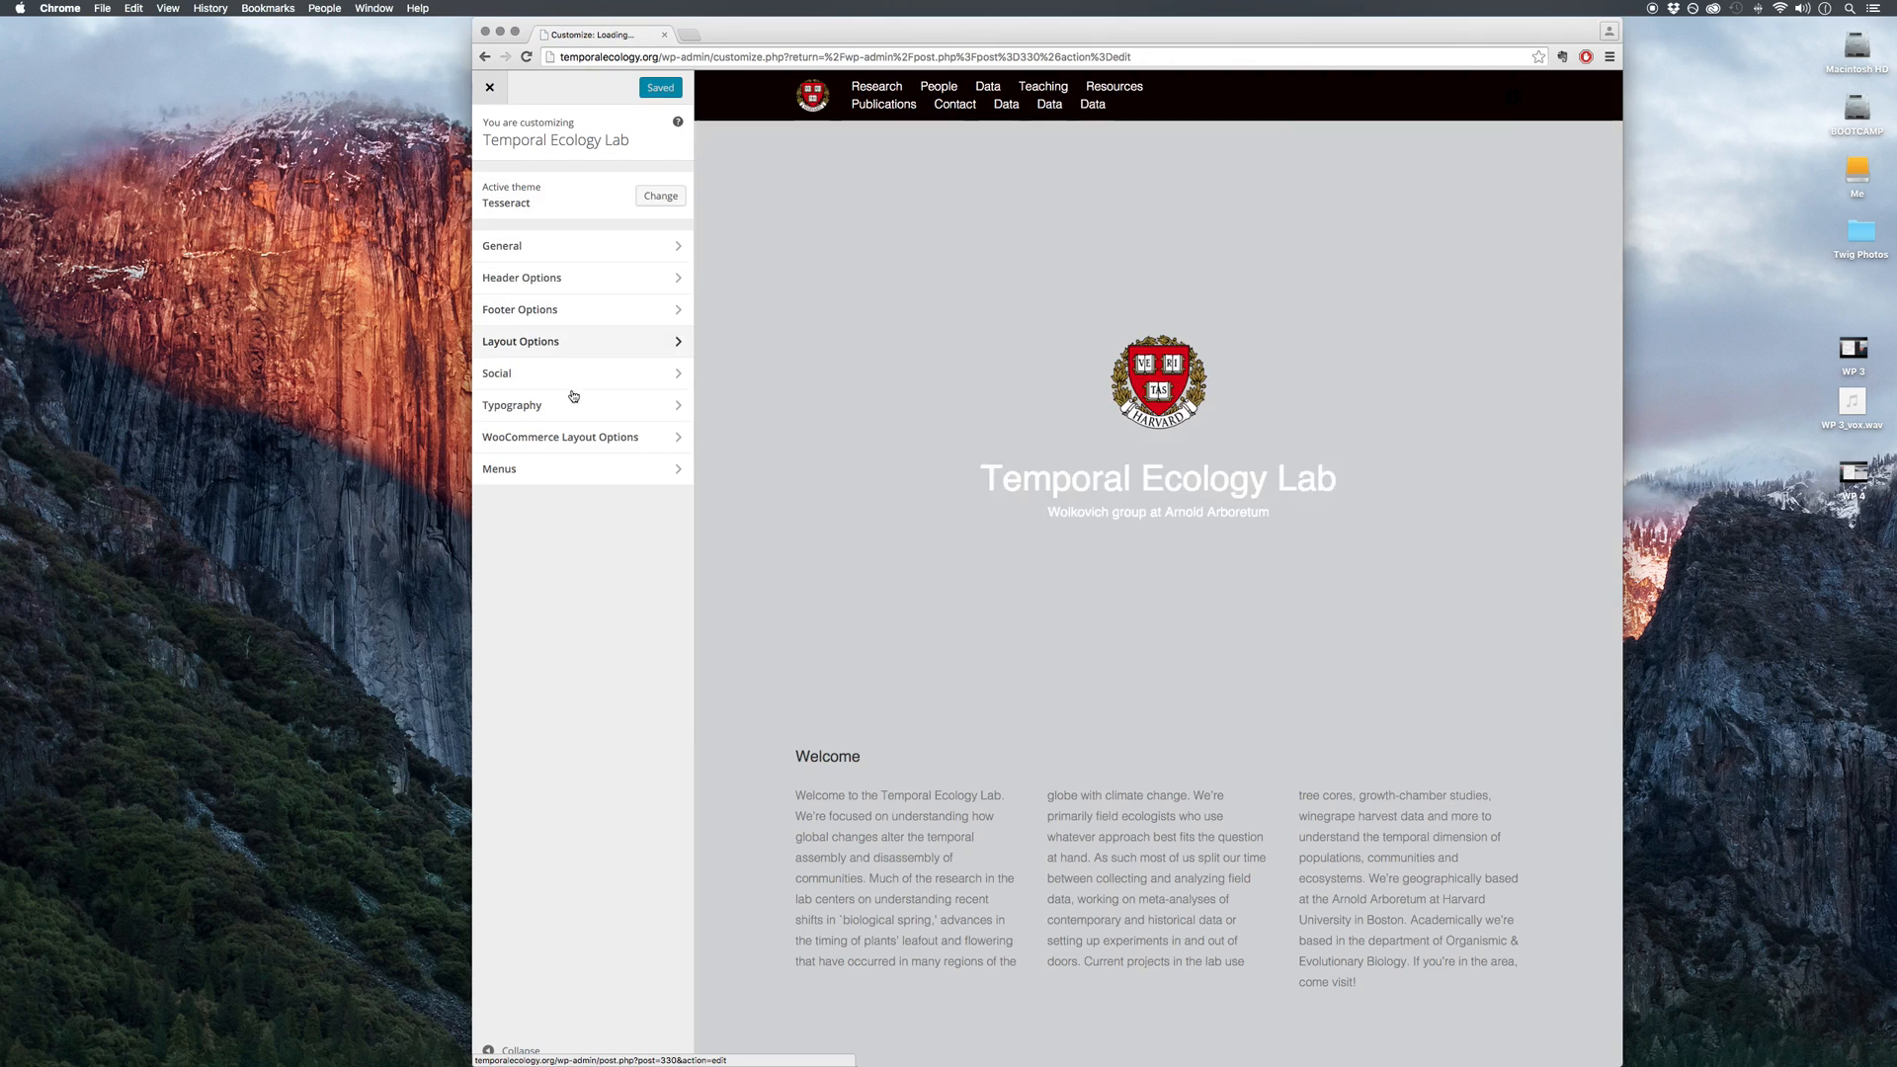
click(573, 408)
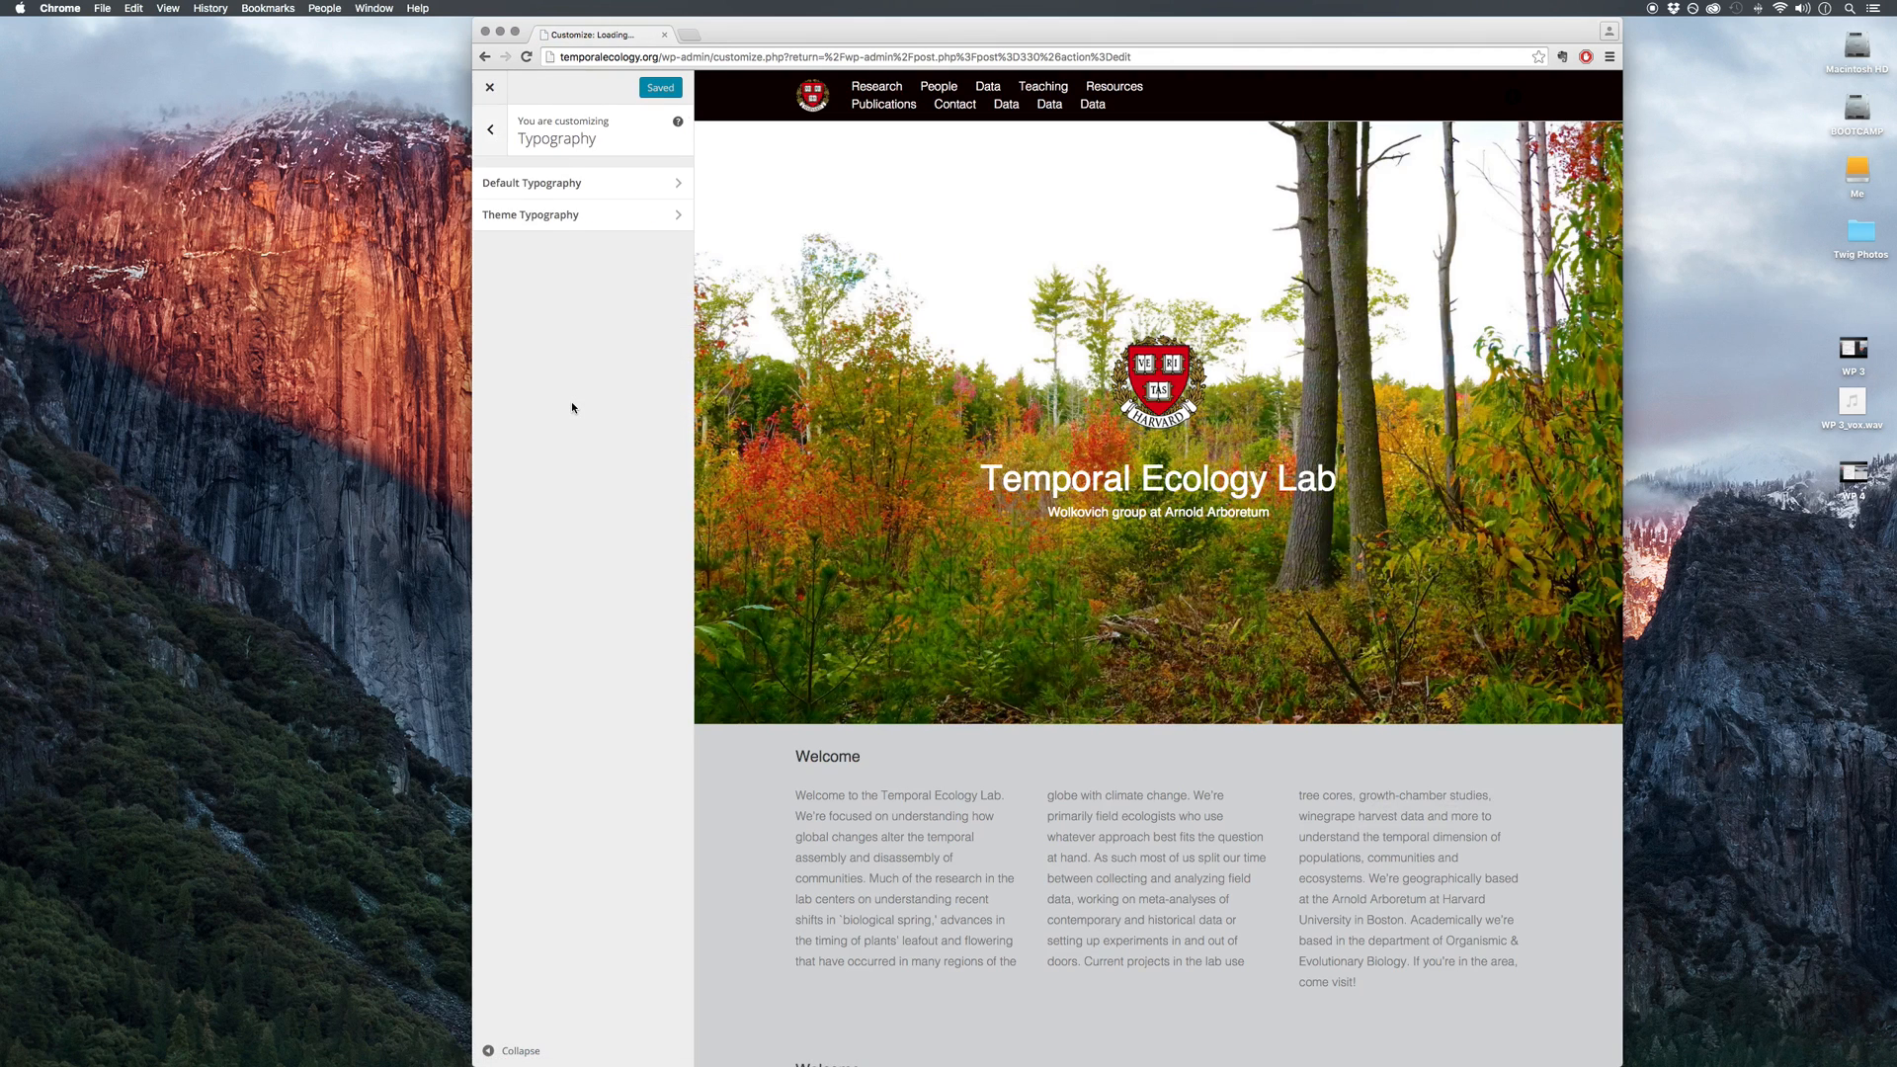
click(592, 183)
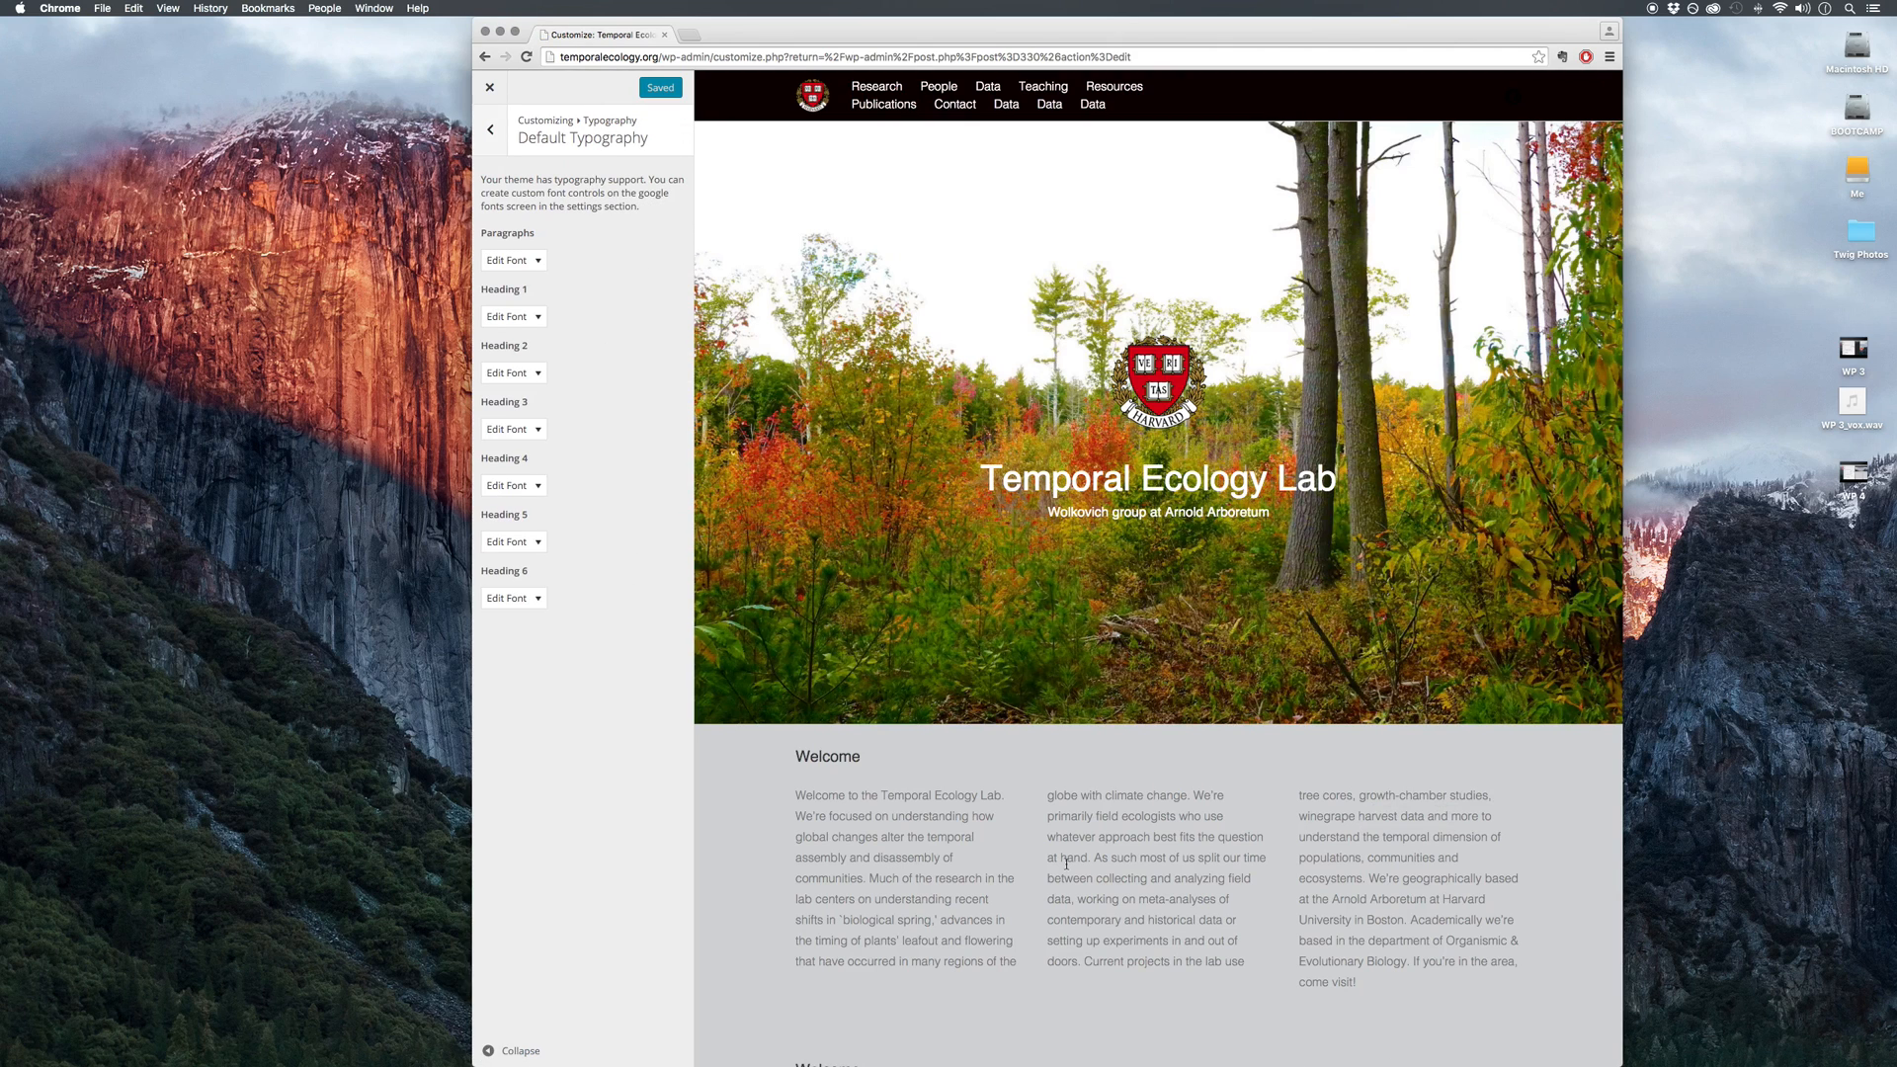
Step: Load the first of the three trailing Data pages in the customizer preview and view its "Data resources" section
scroll(1016, 840, down, 2)
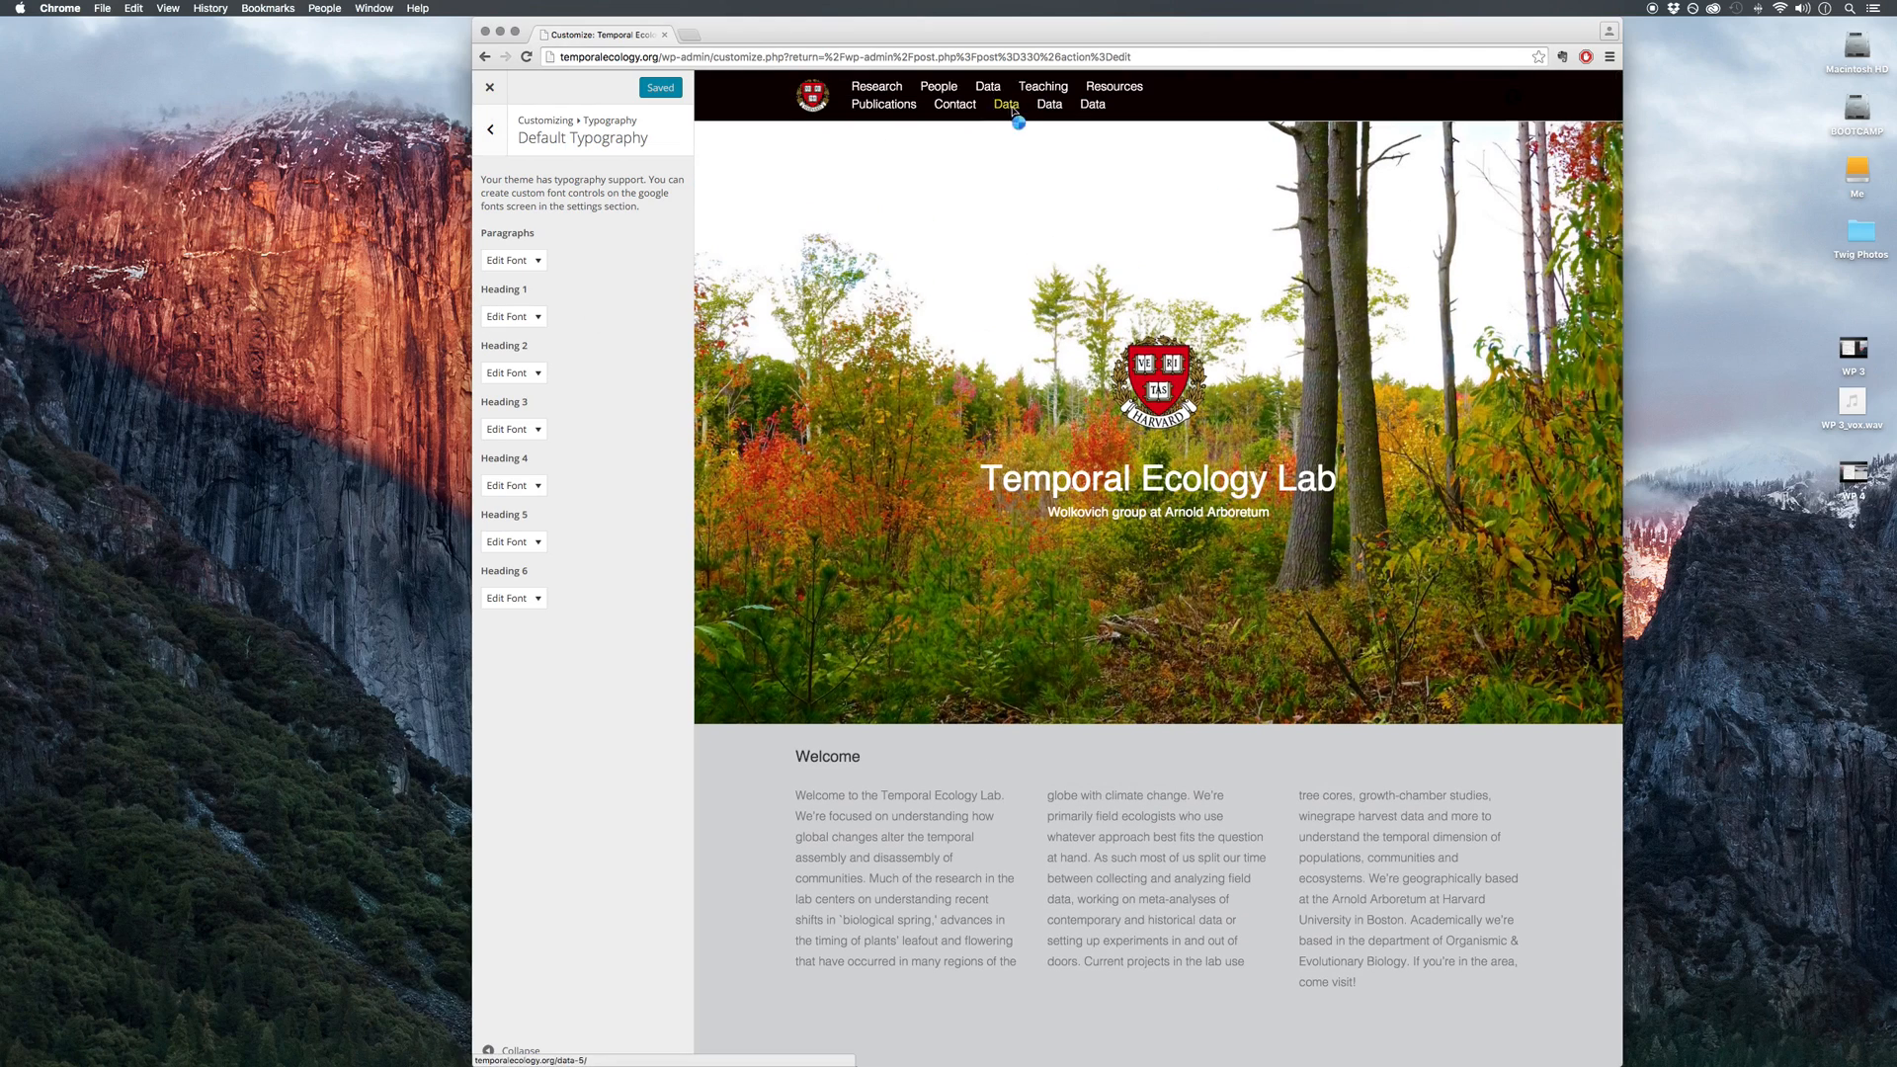
click(1009, 104)
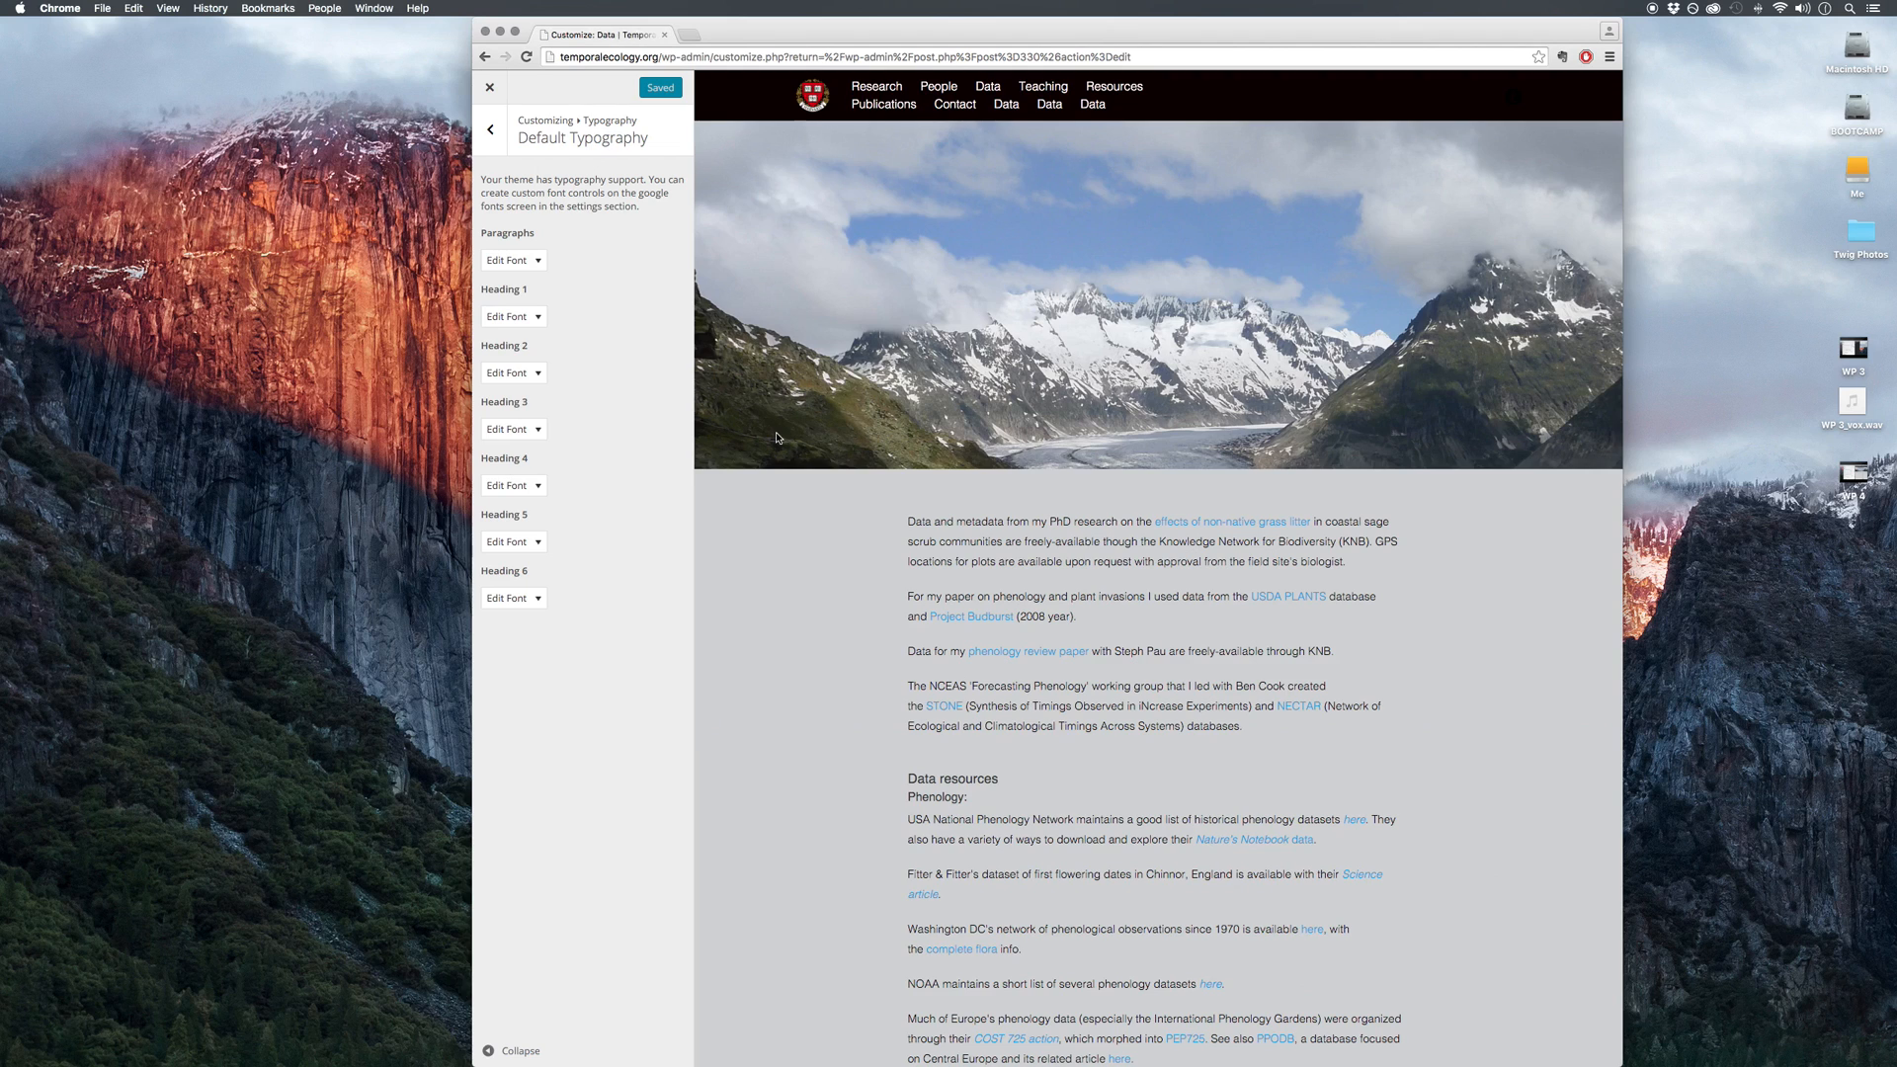
scroll(777, 437, down, 5)
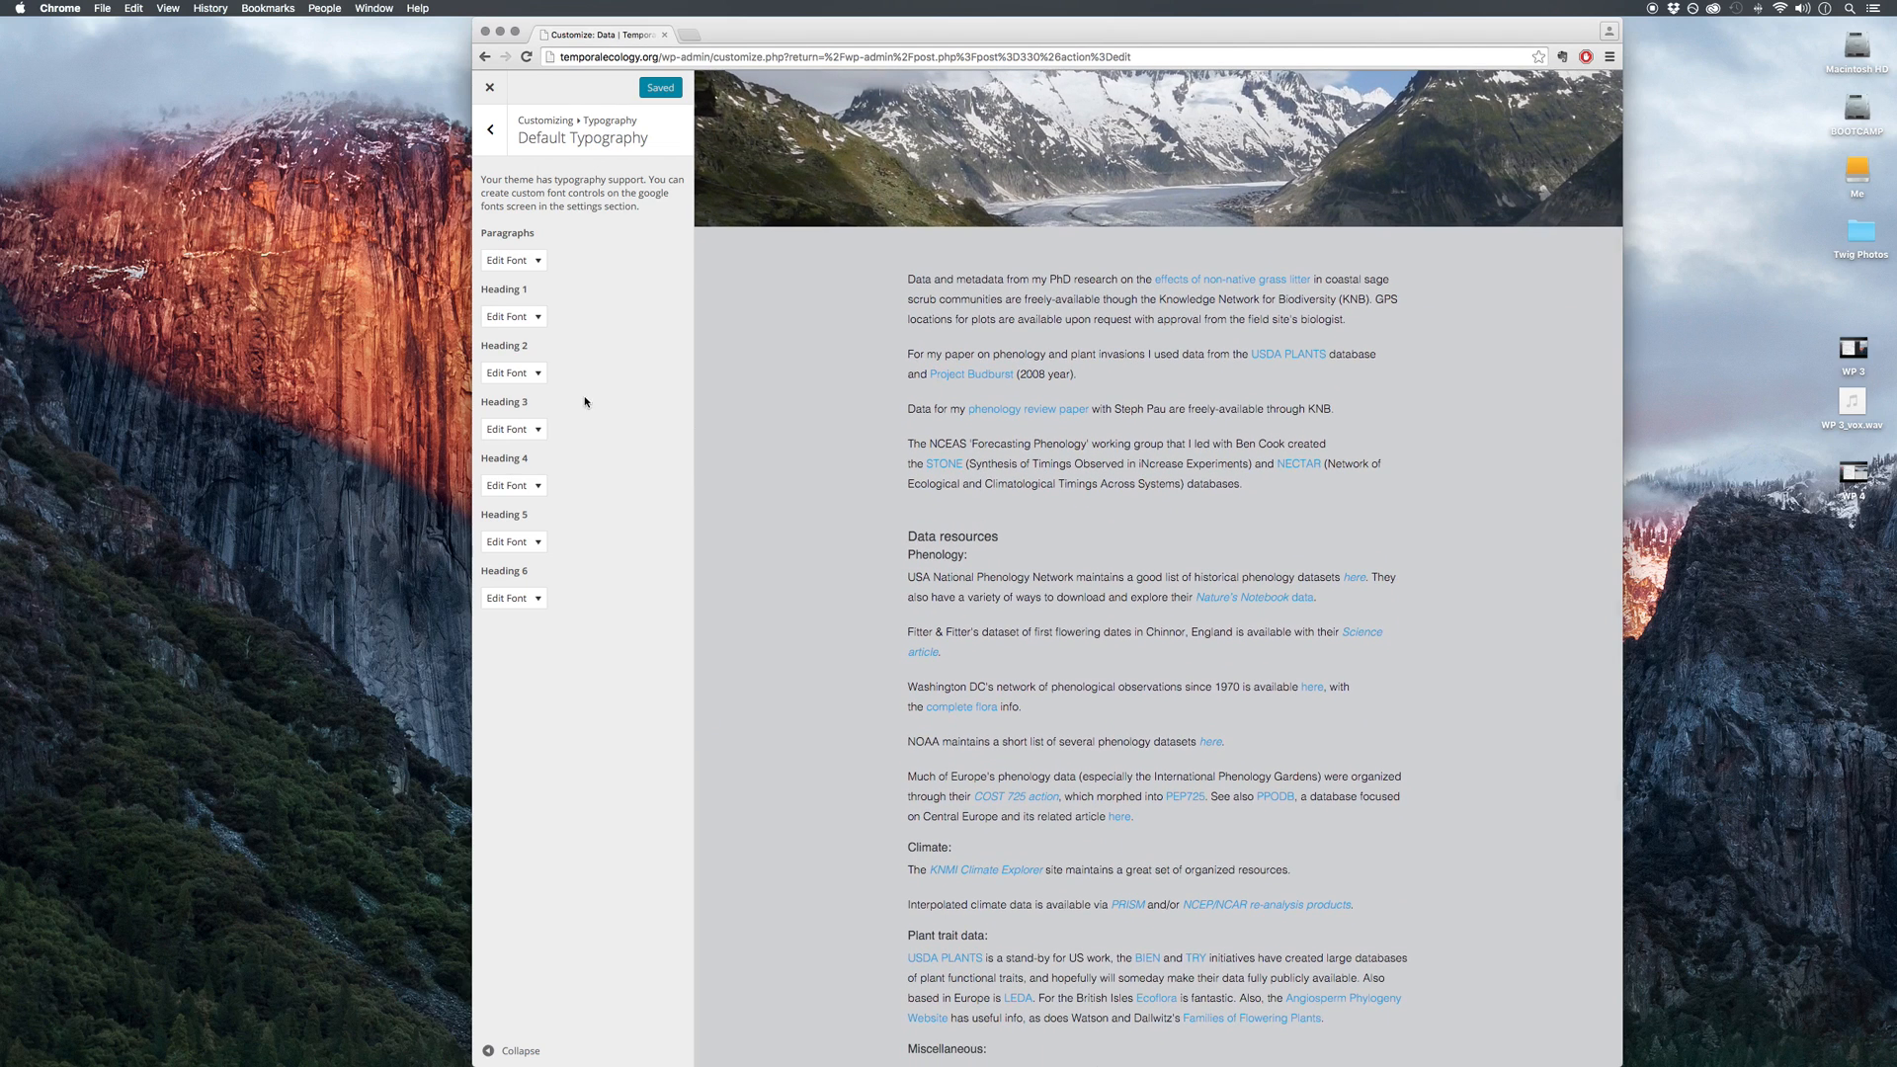
Step: Try Impact and Arial as the Heading 3 font family and highlight the "Data resources" heading in the preview
click(538, 429)
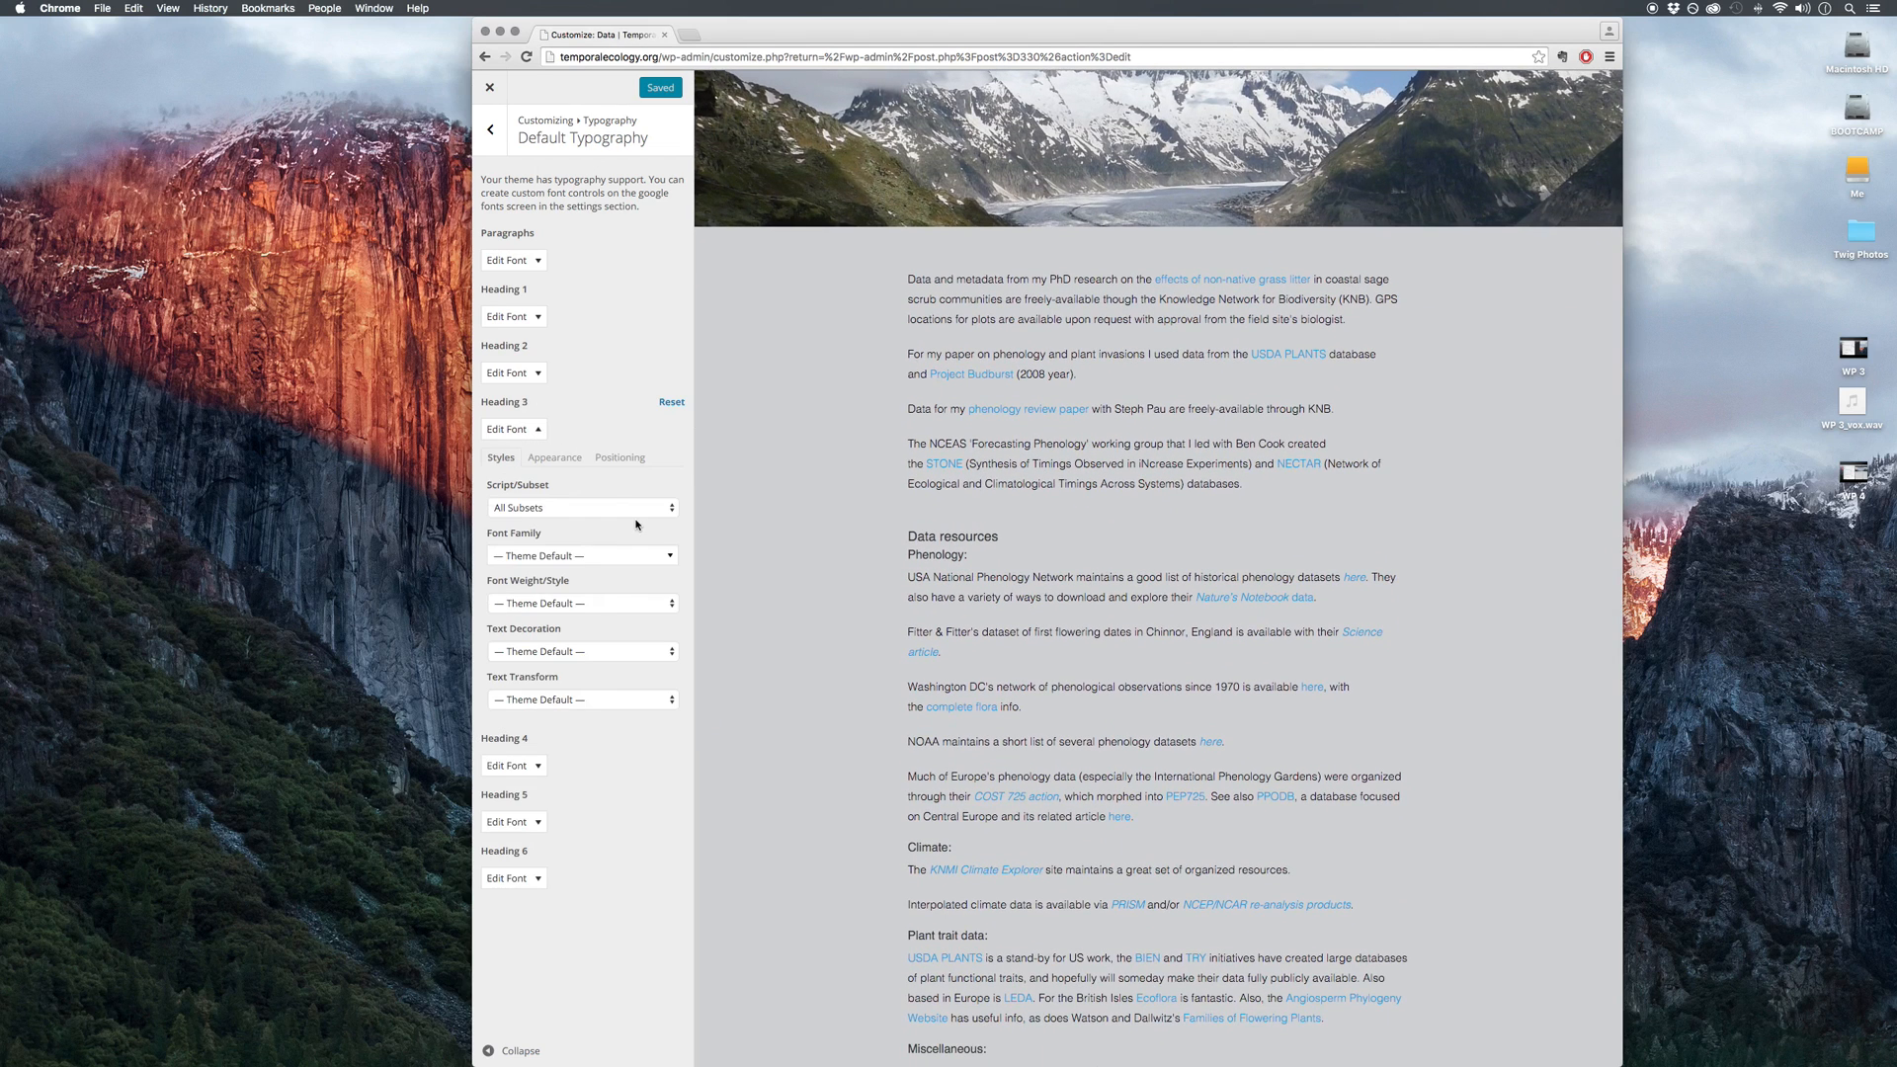
click(635, 555)
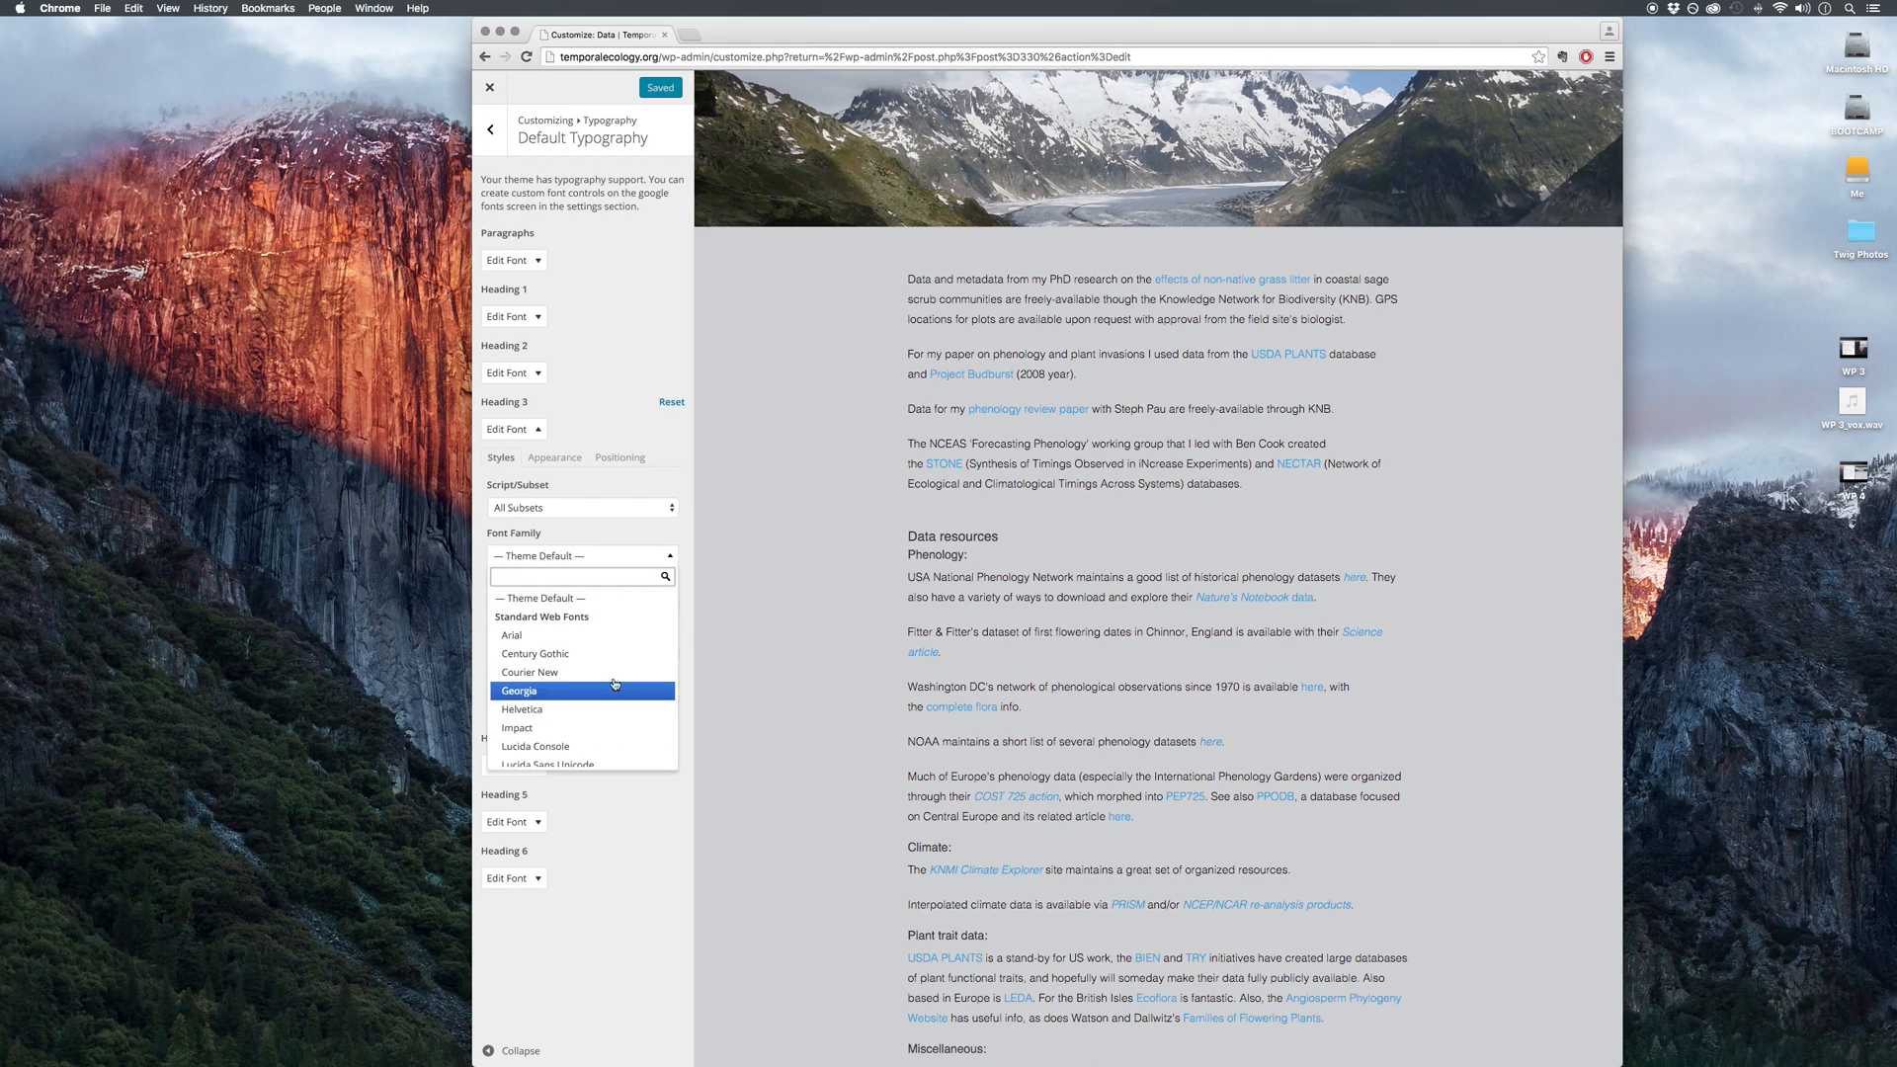
click(617, 726)
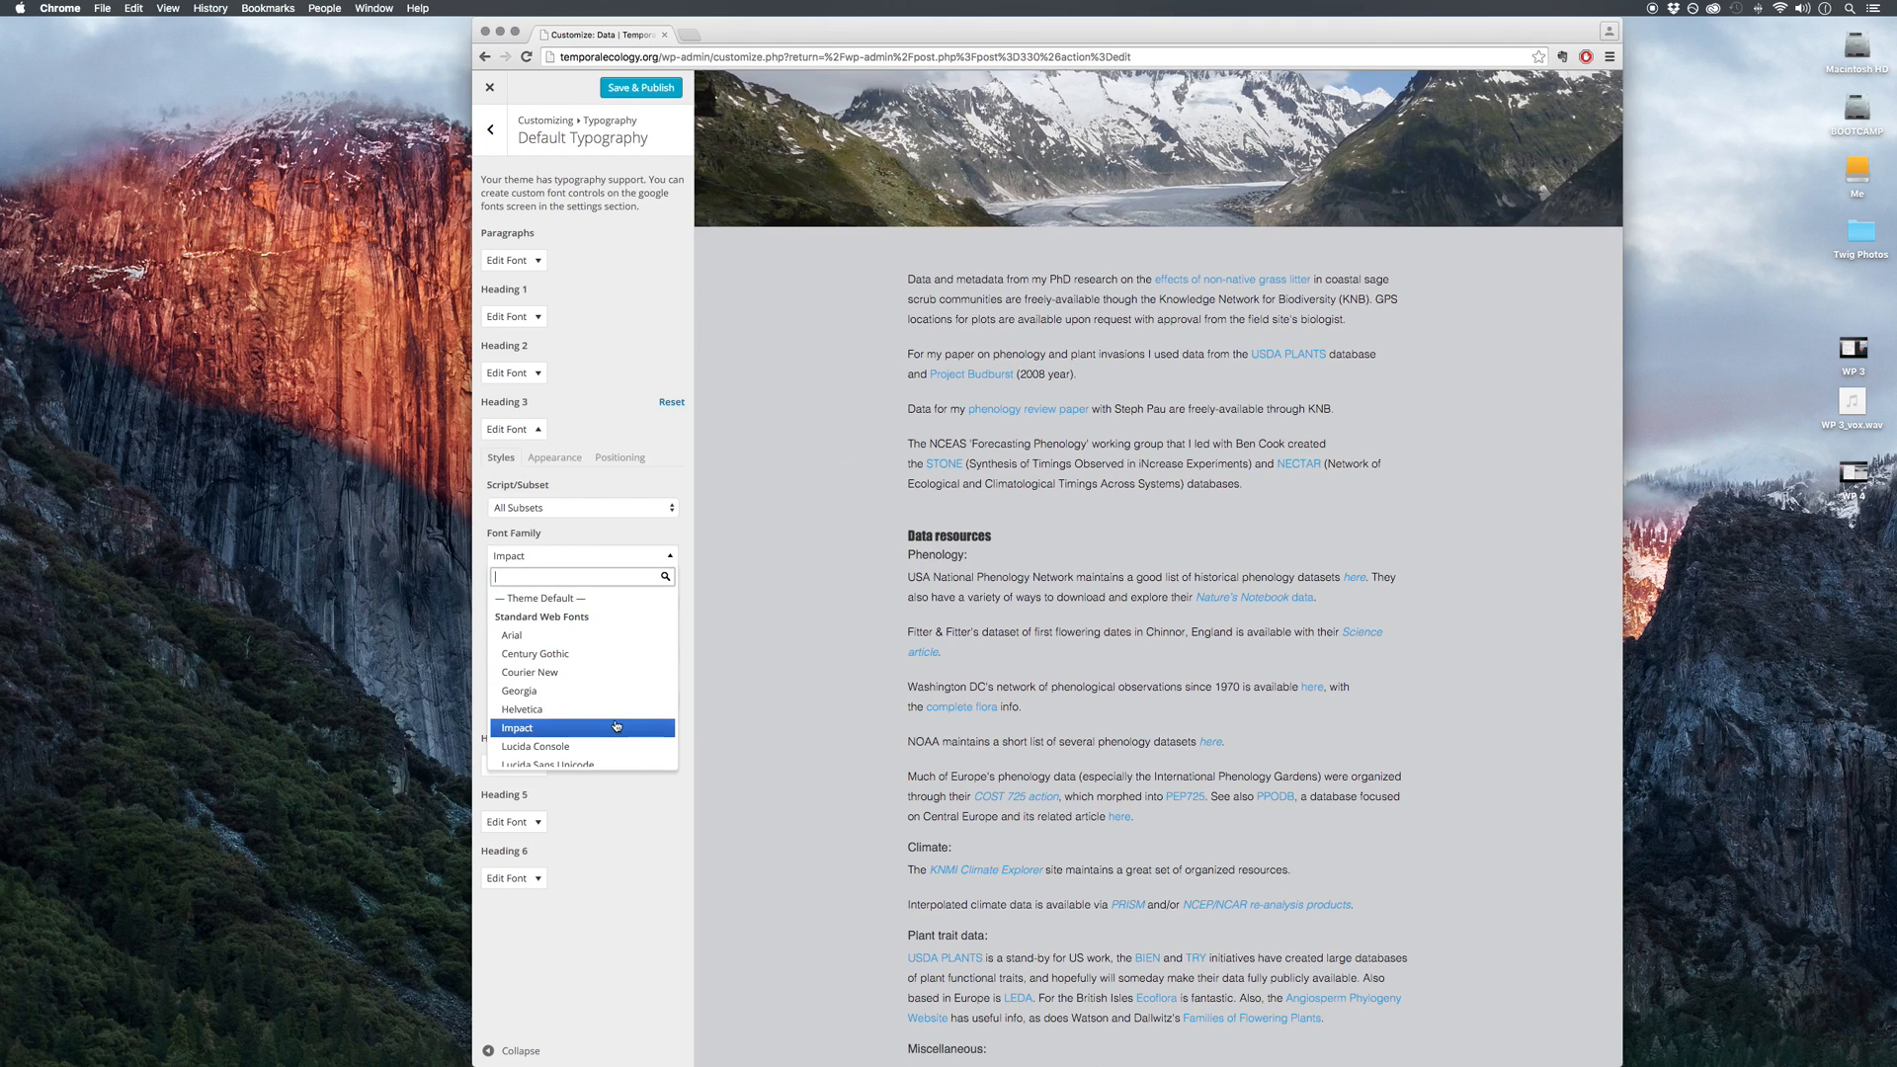
click(624, 639)
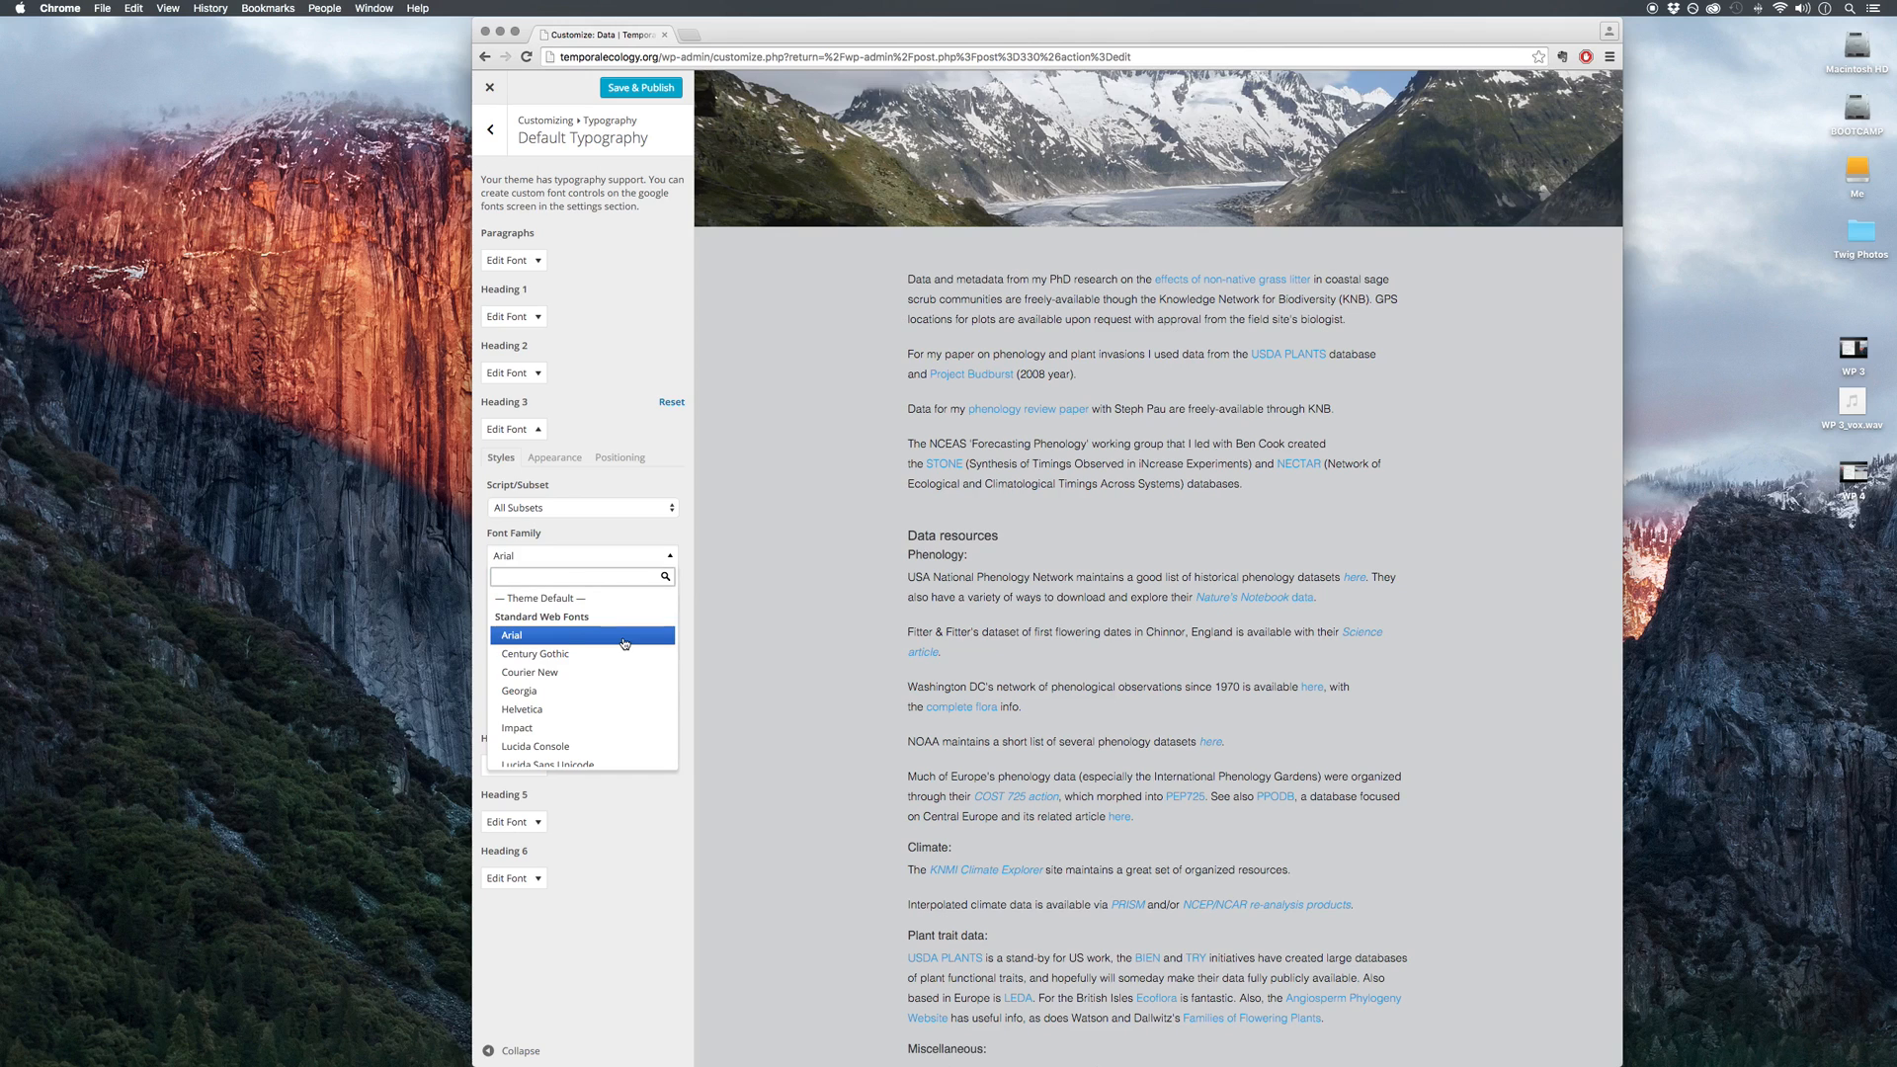
click(999, 537)
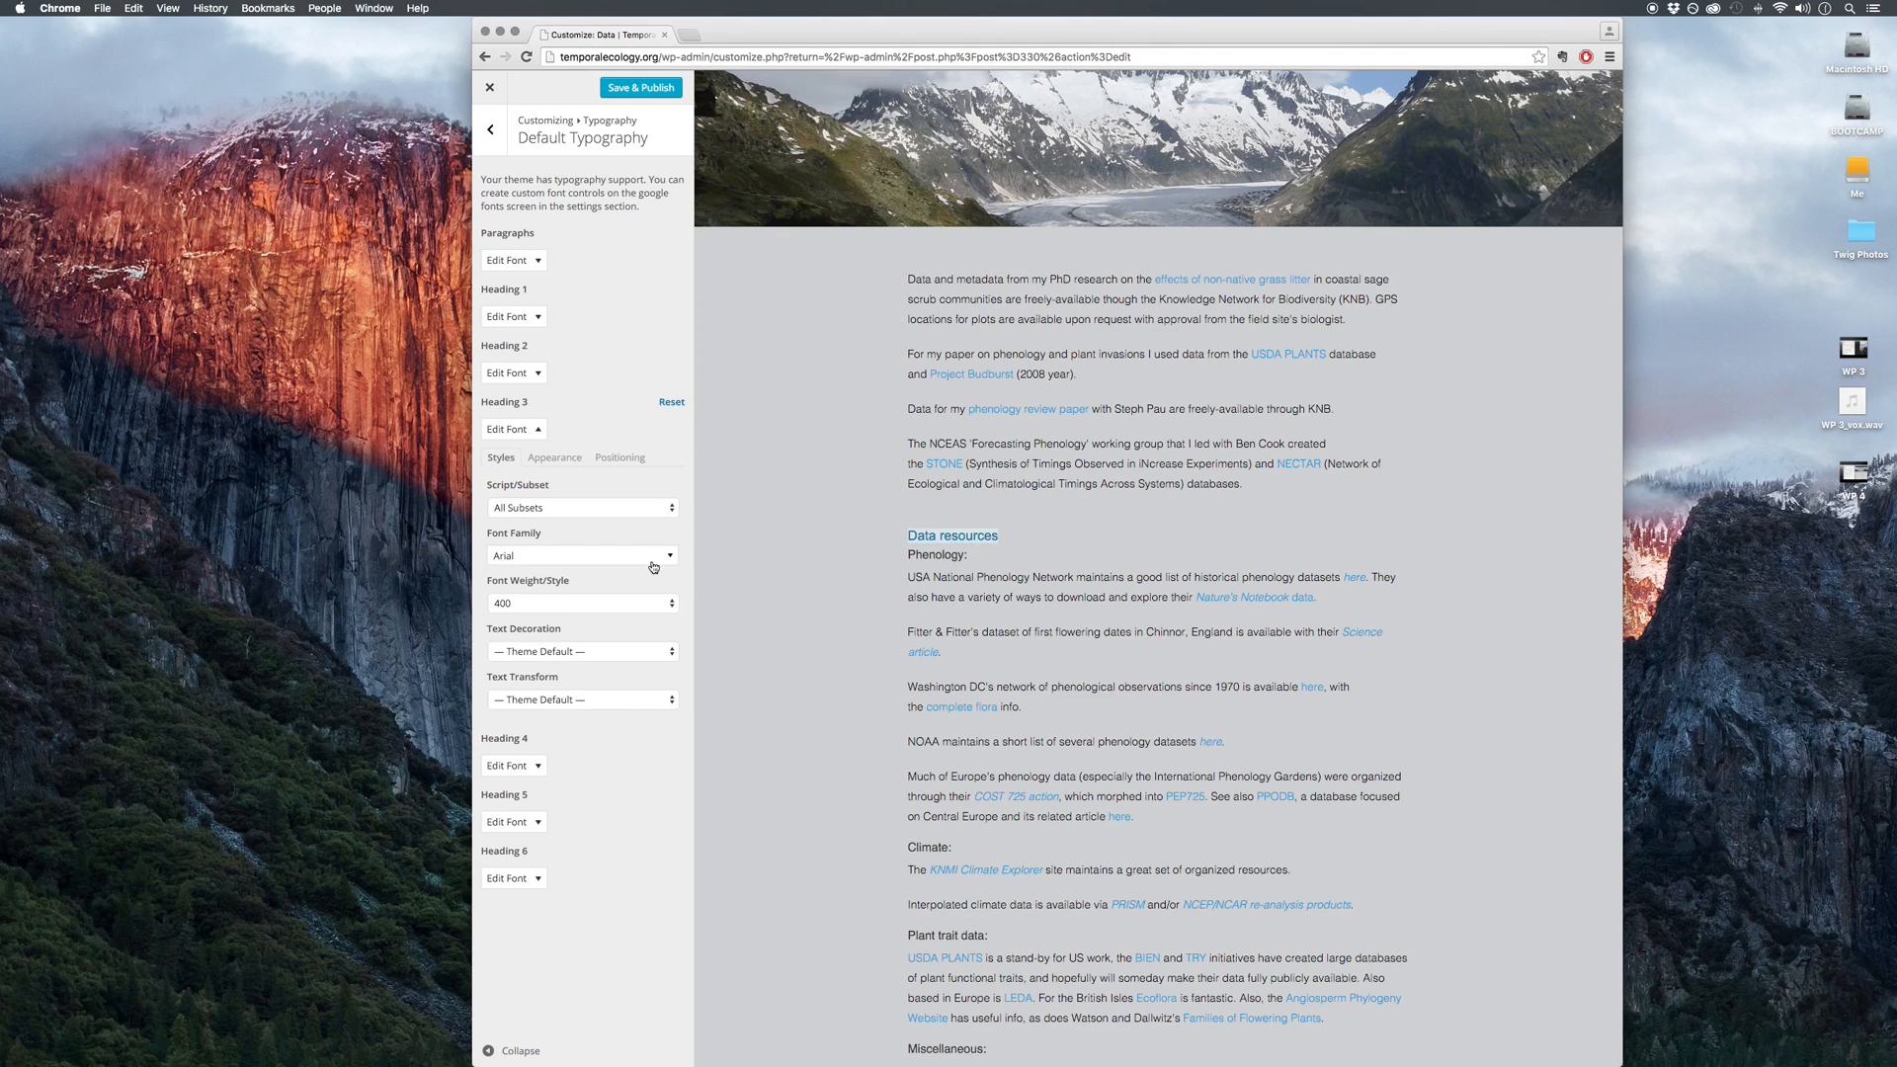
Step: Try Georgia and Impact as the Heading 3 font family and browse the rest of the font list
click(673, 510)
click(764, 530)
click(566, 558)
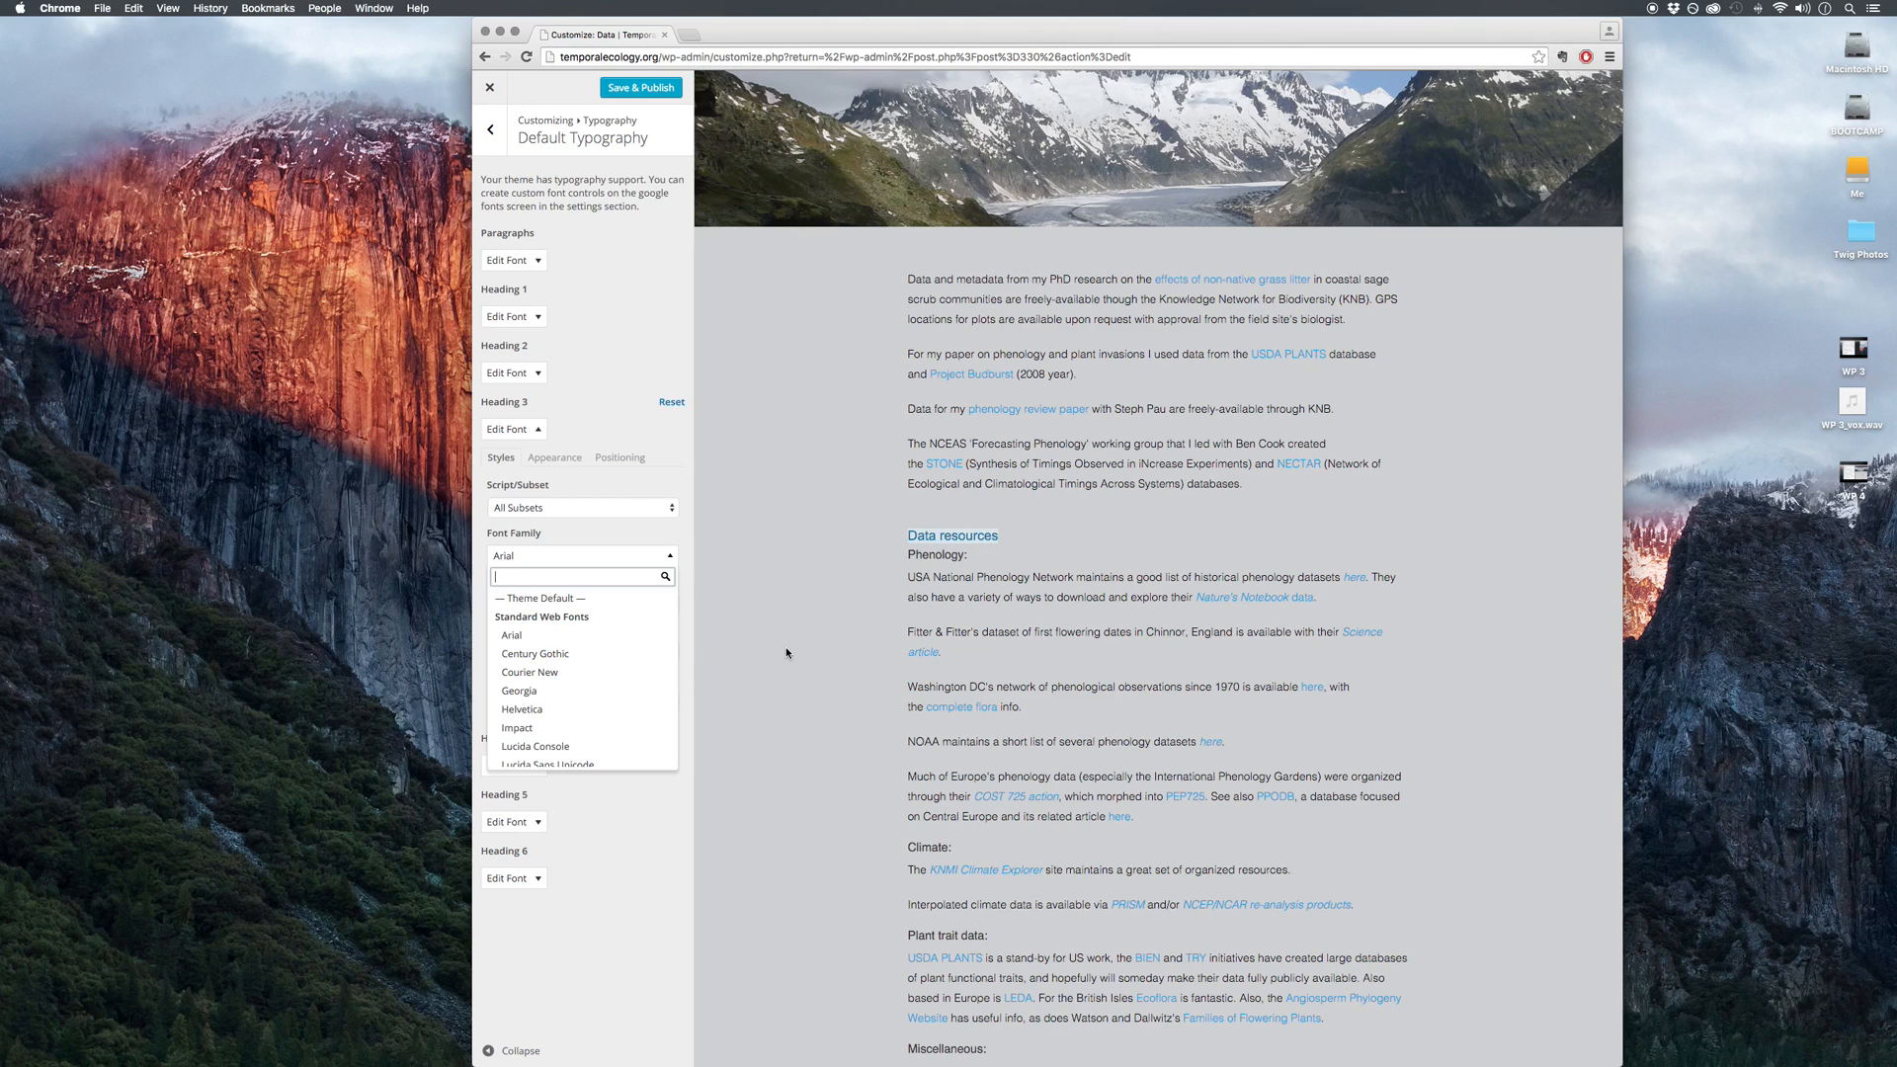
click(627, 691)
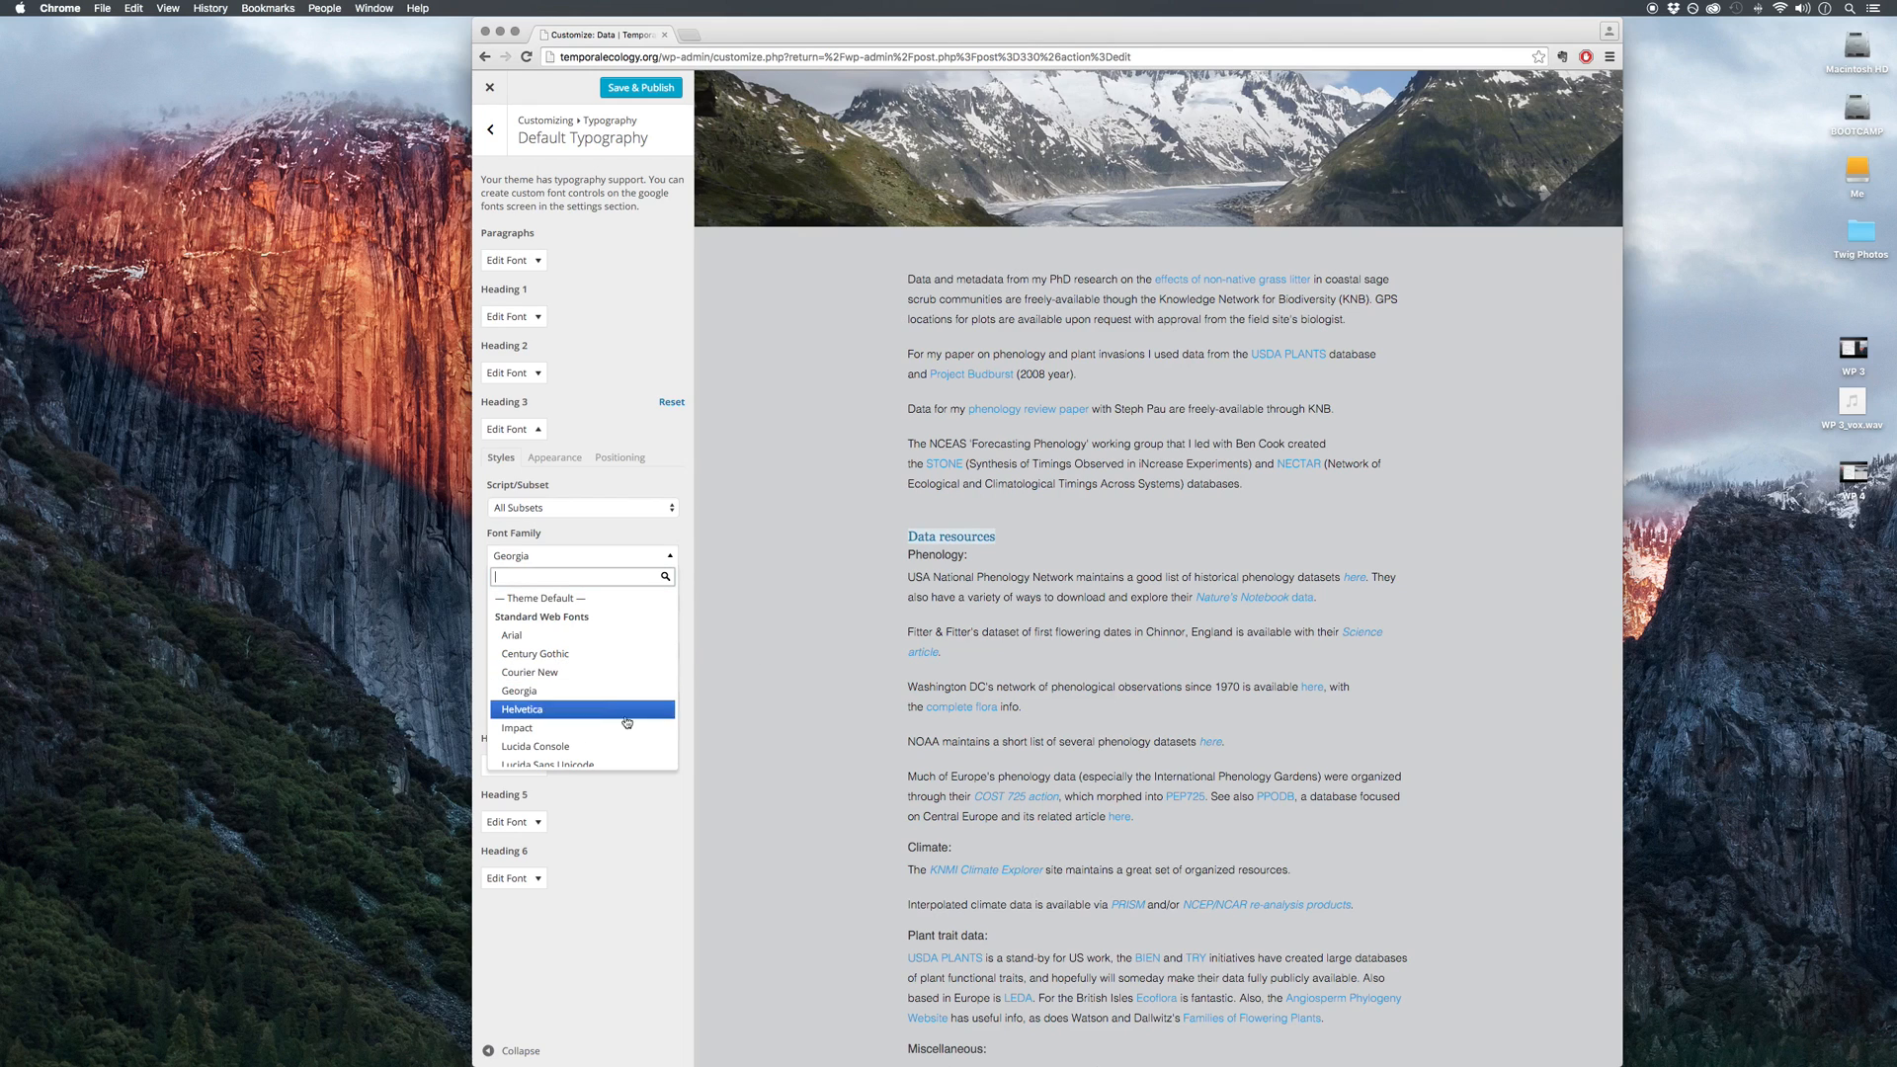
click(626, 728)
scroll(626, 731, down, 10)
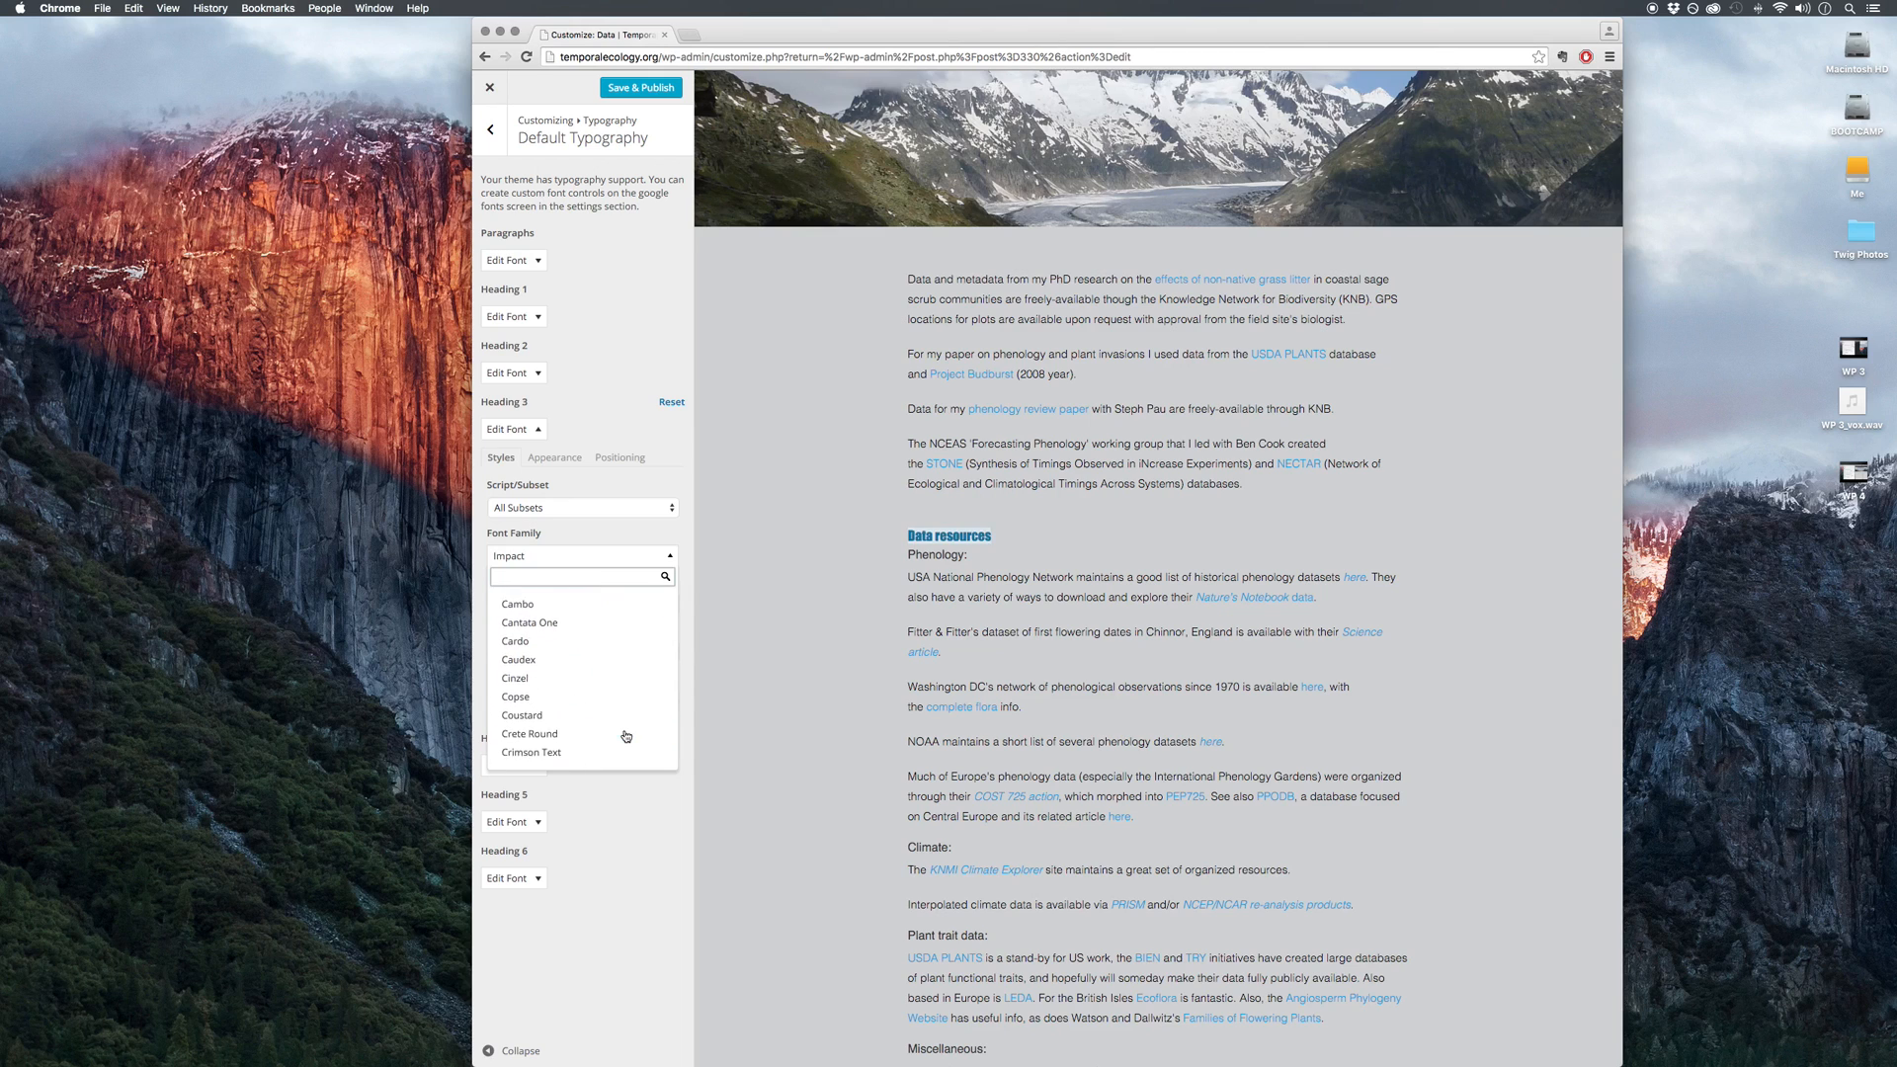
scroll(626, 736, down, 15)
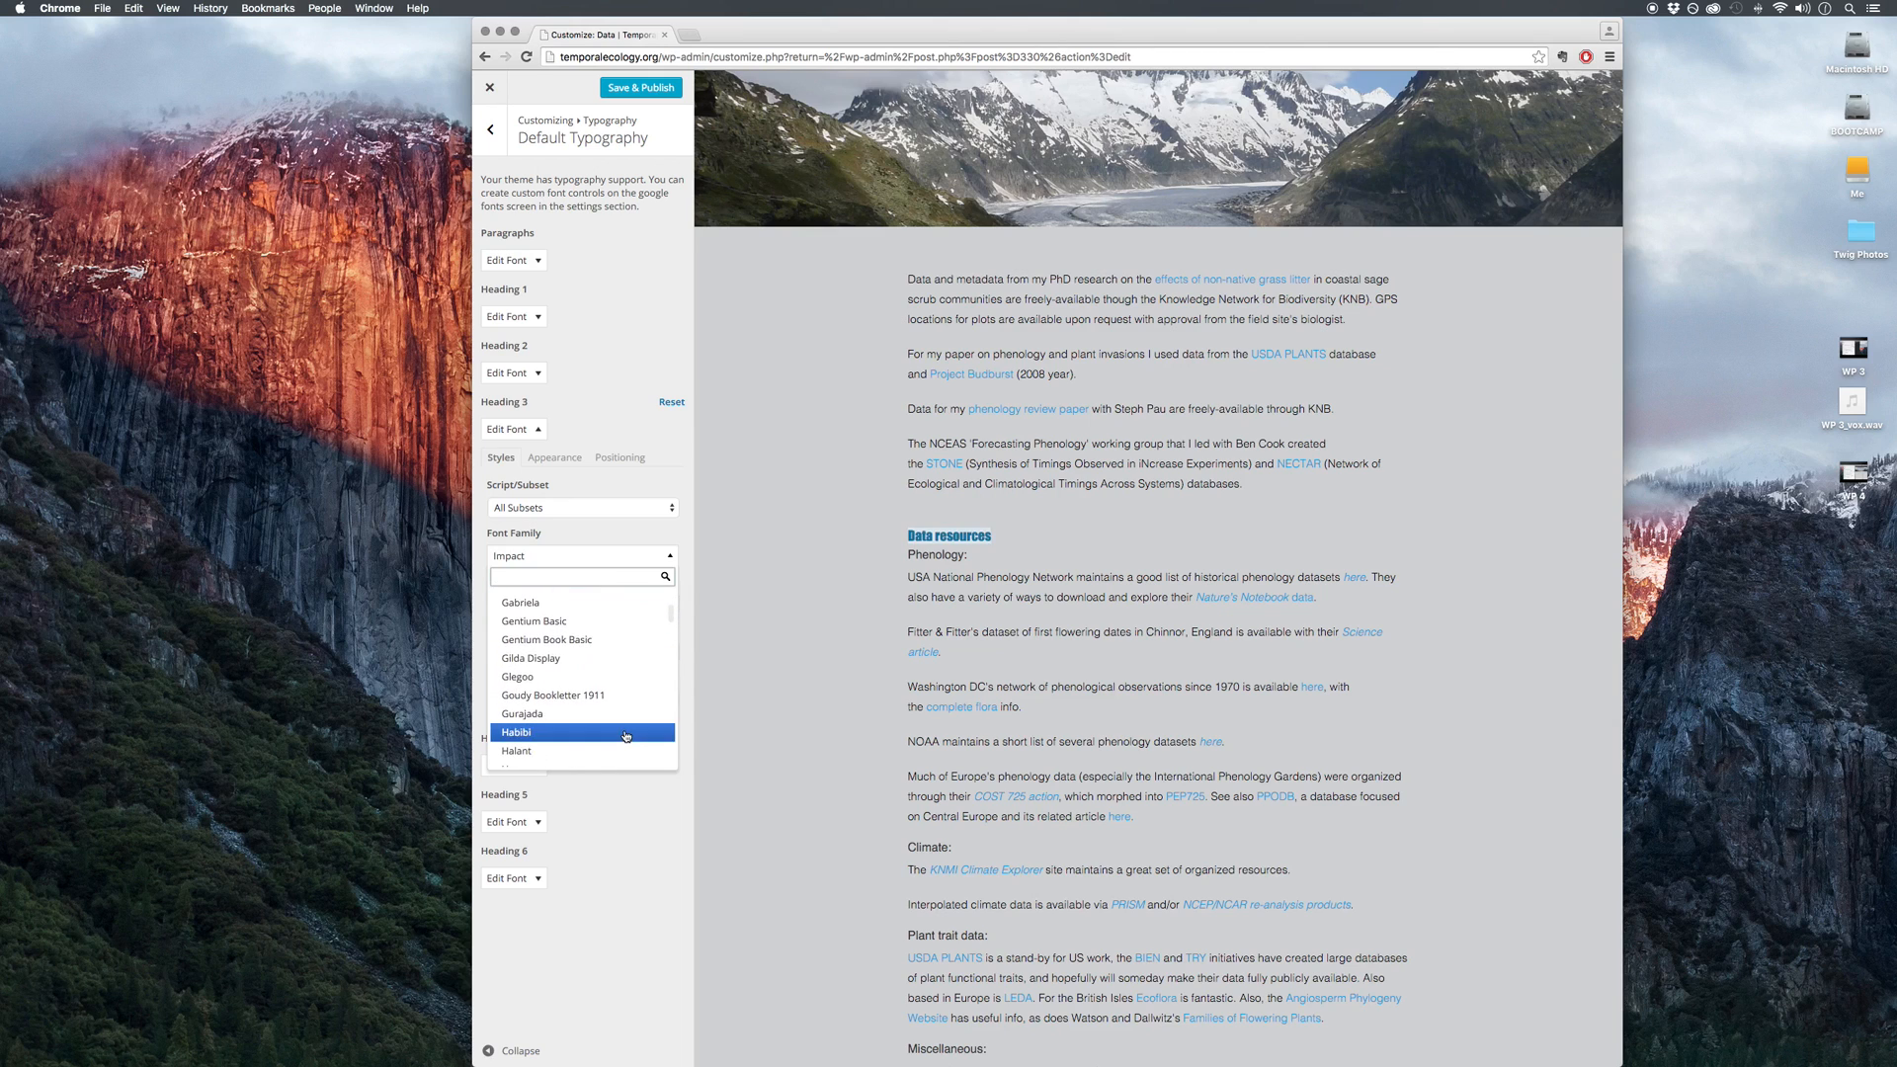
scroll(625, 731, down, 5)
click(808, 608)
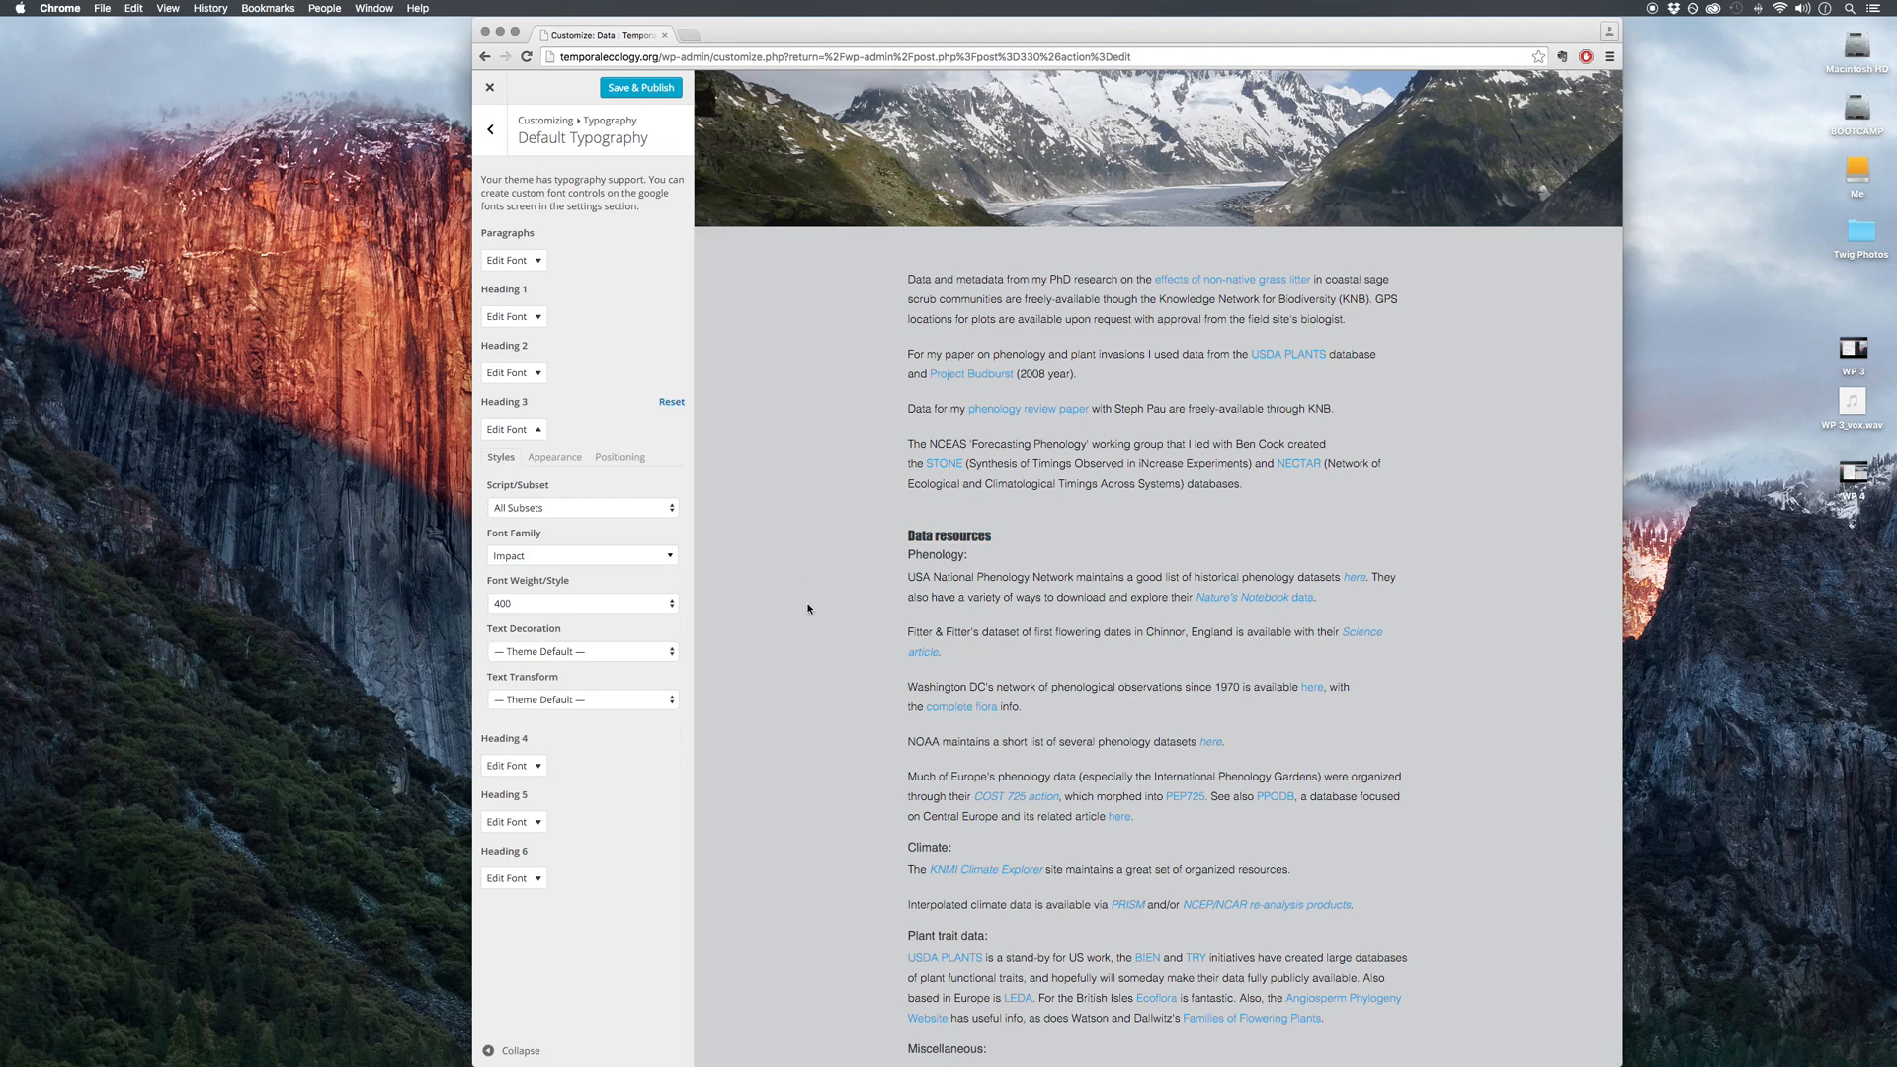
Step: Set the Heading 3 font size to 26 px and view its positioning options
click(558, 462)
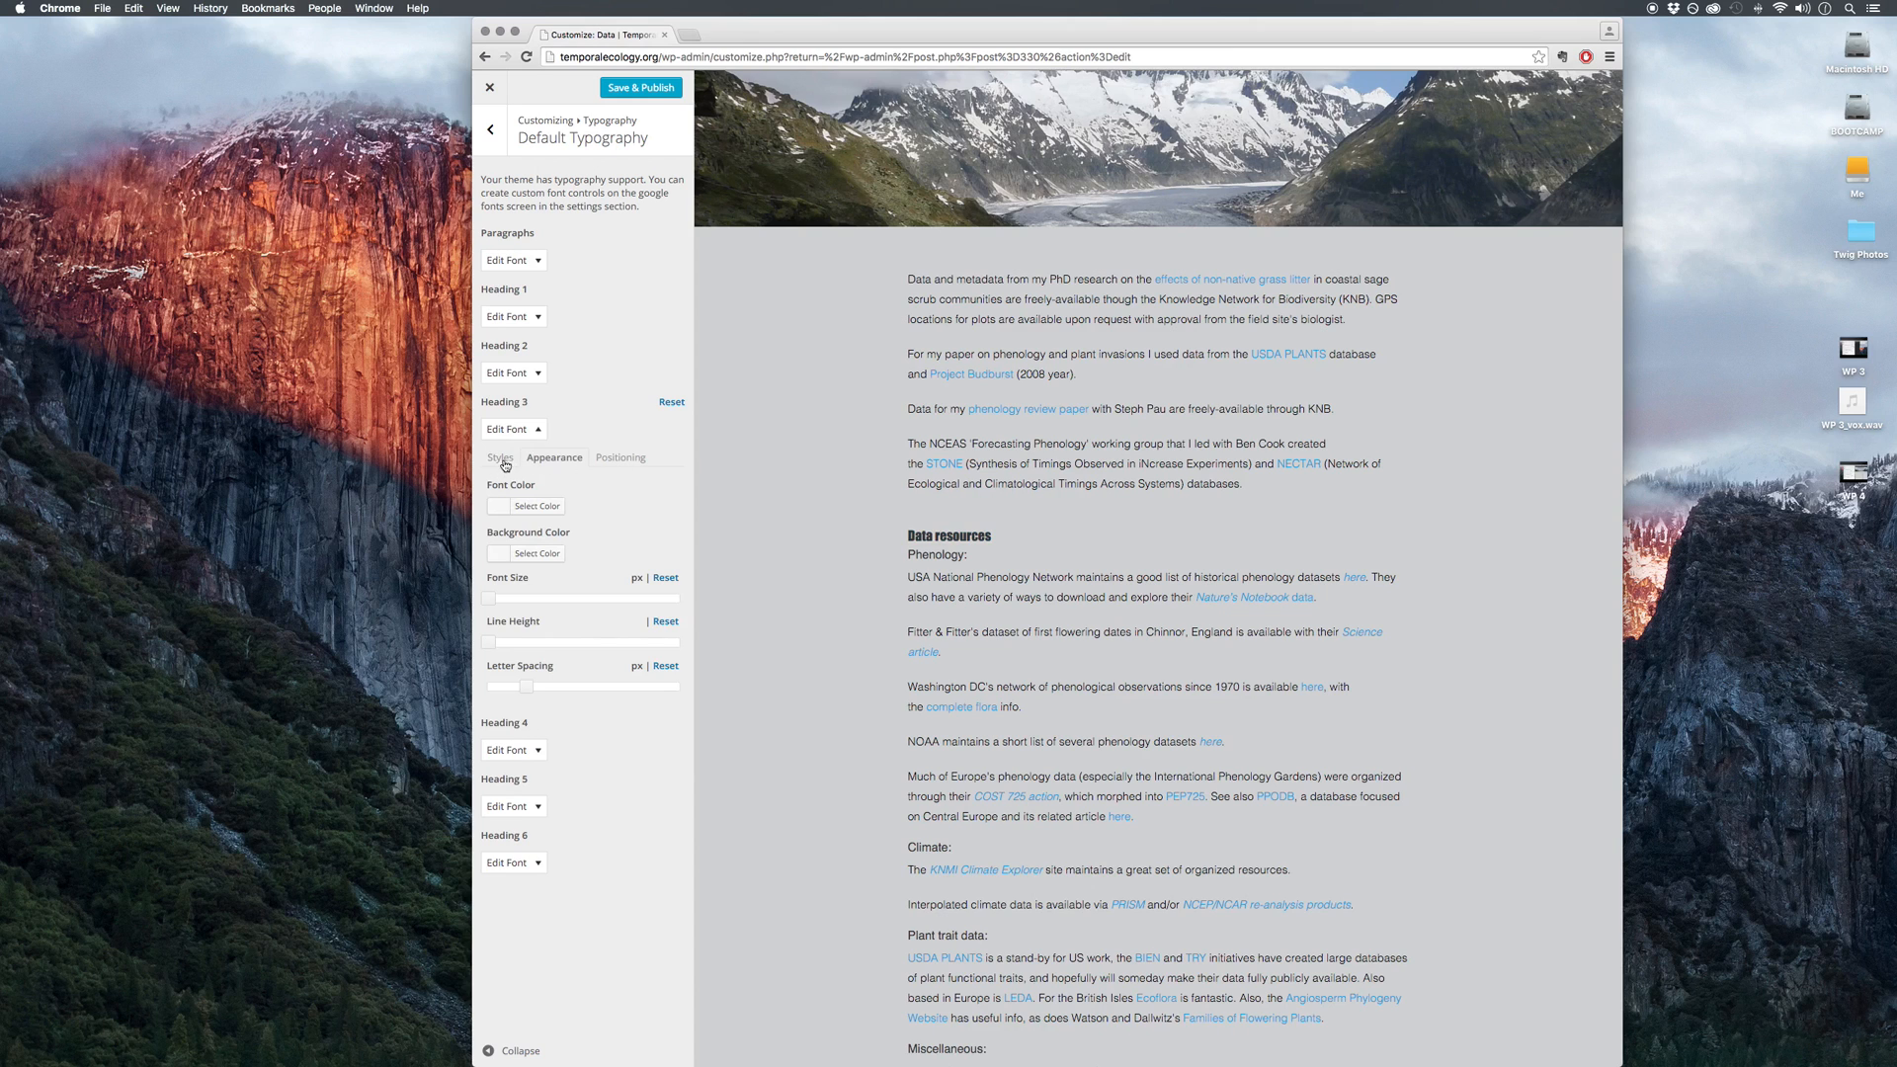
click(497, 600)
drag(499, 605, 524, 602)
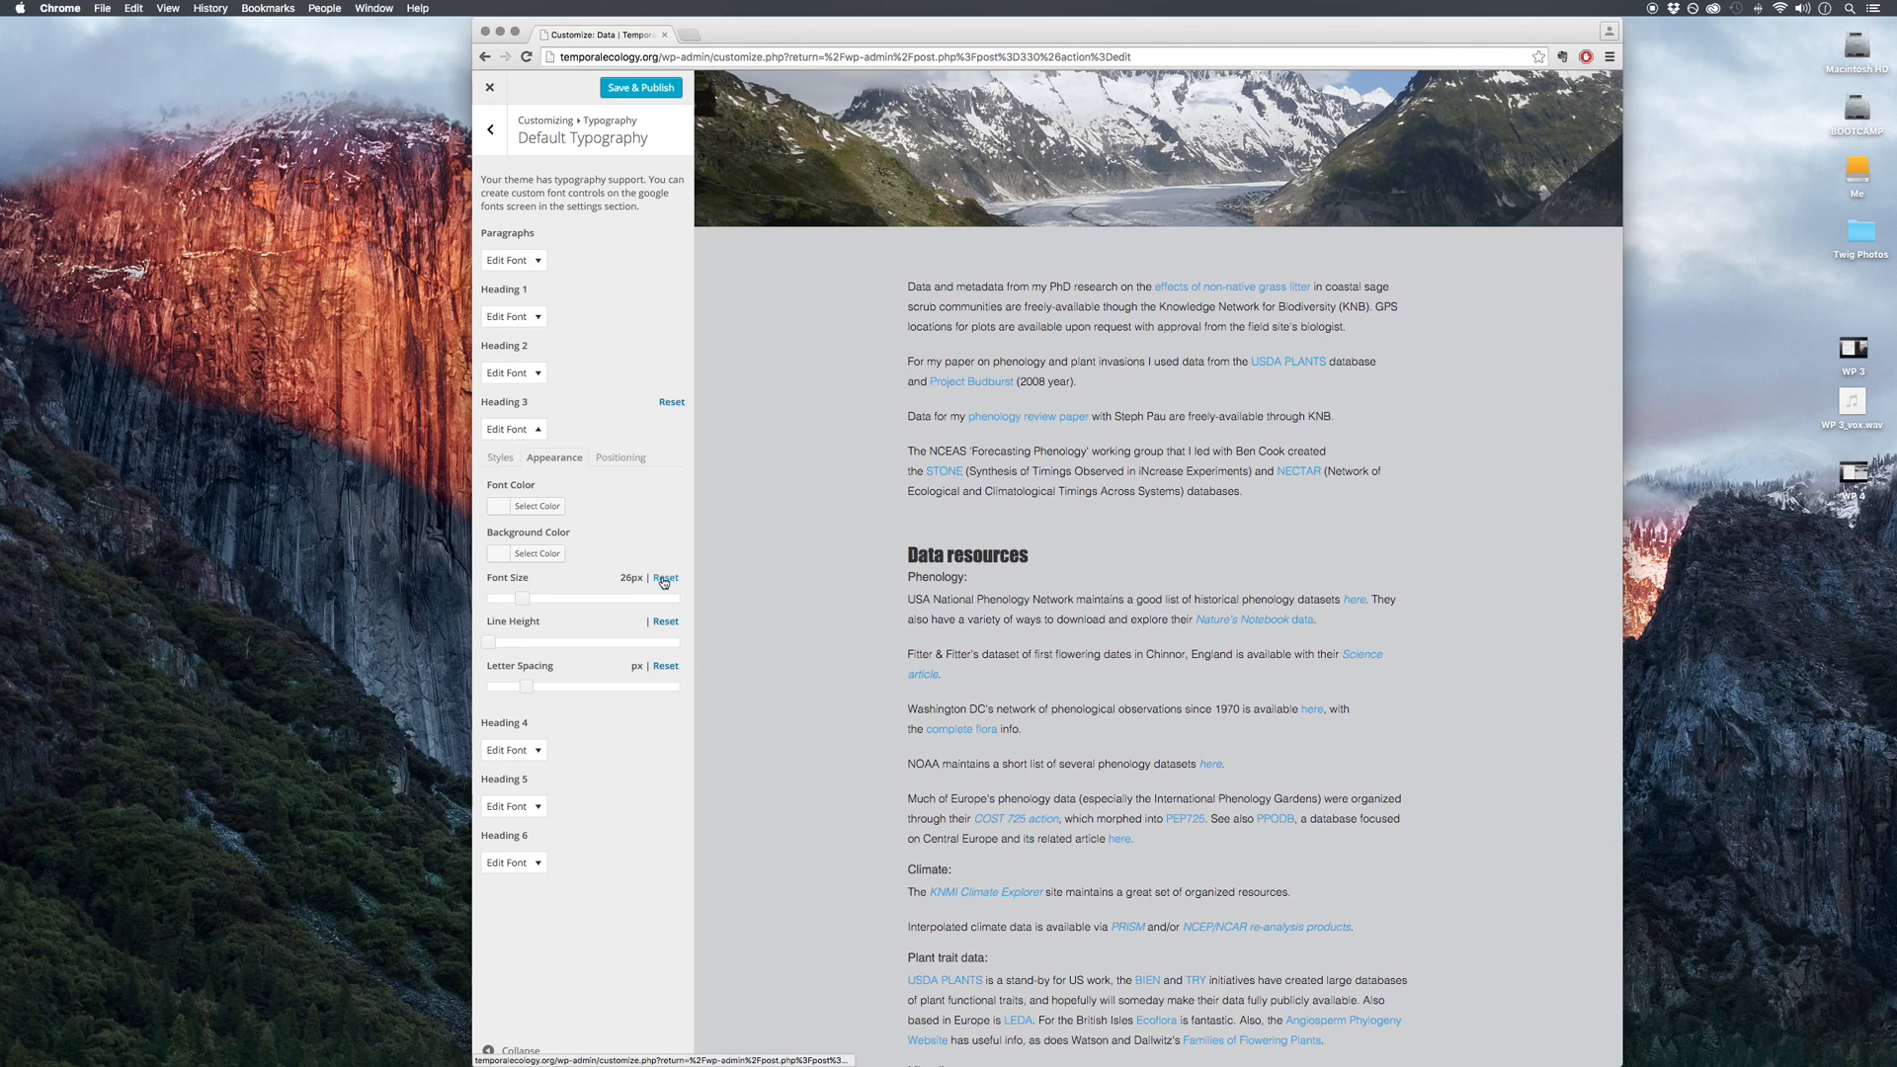
click(620, 459)
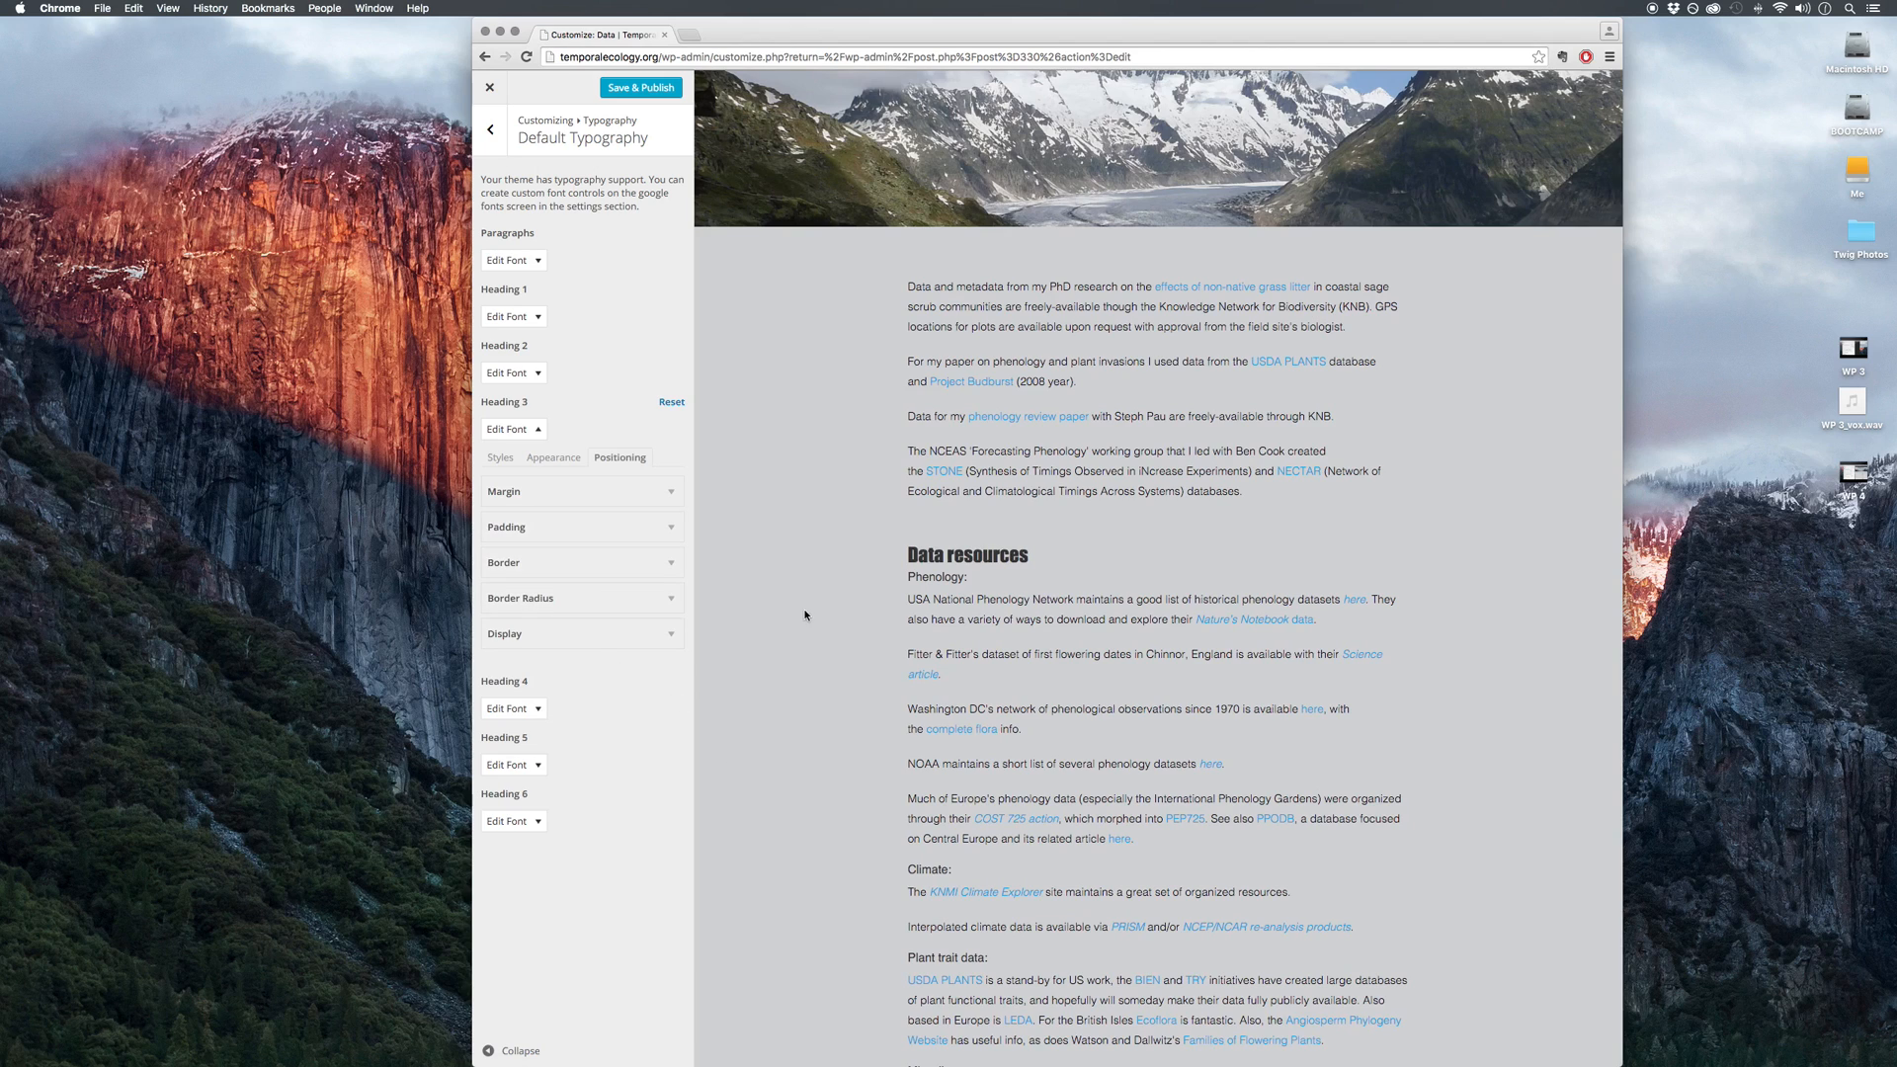
Step: Leave the customizer without saving the typography changes and go to the site's Dashboard
click(491, 139)
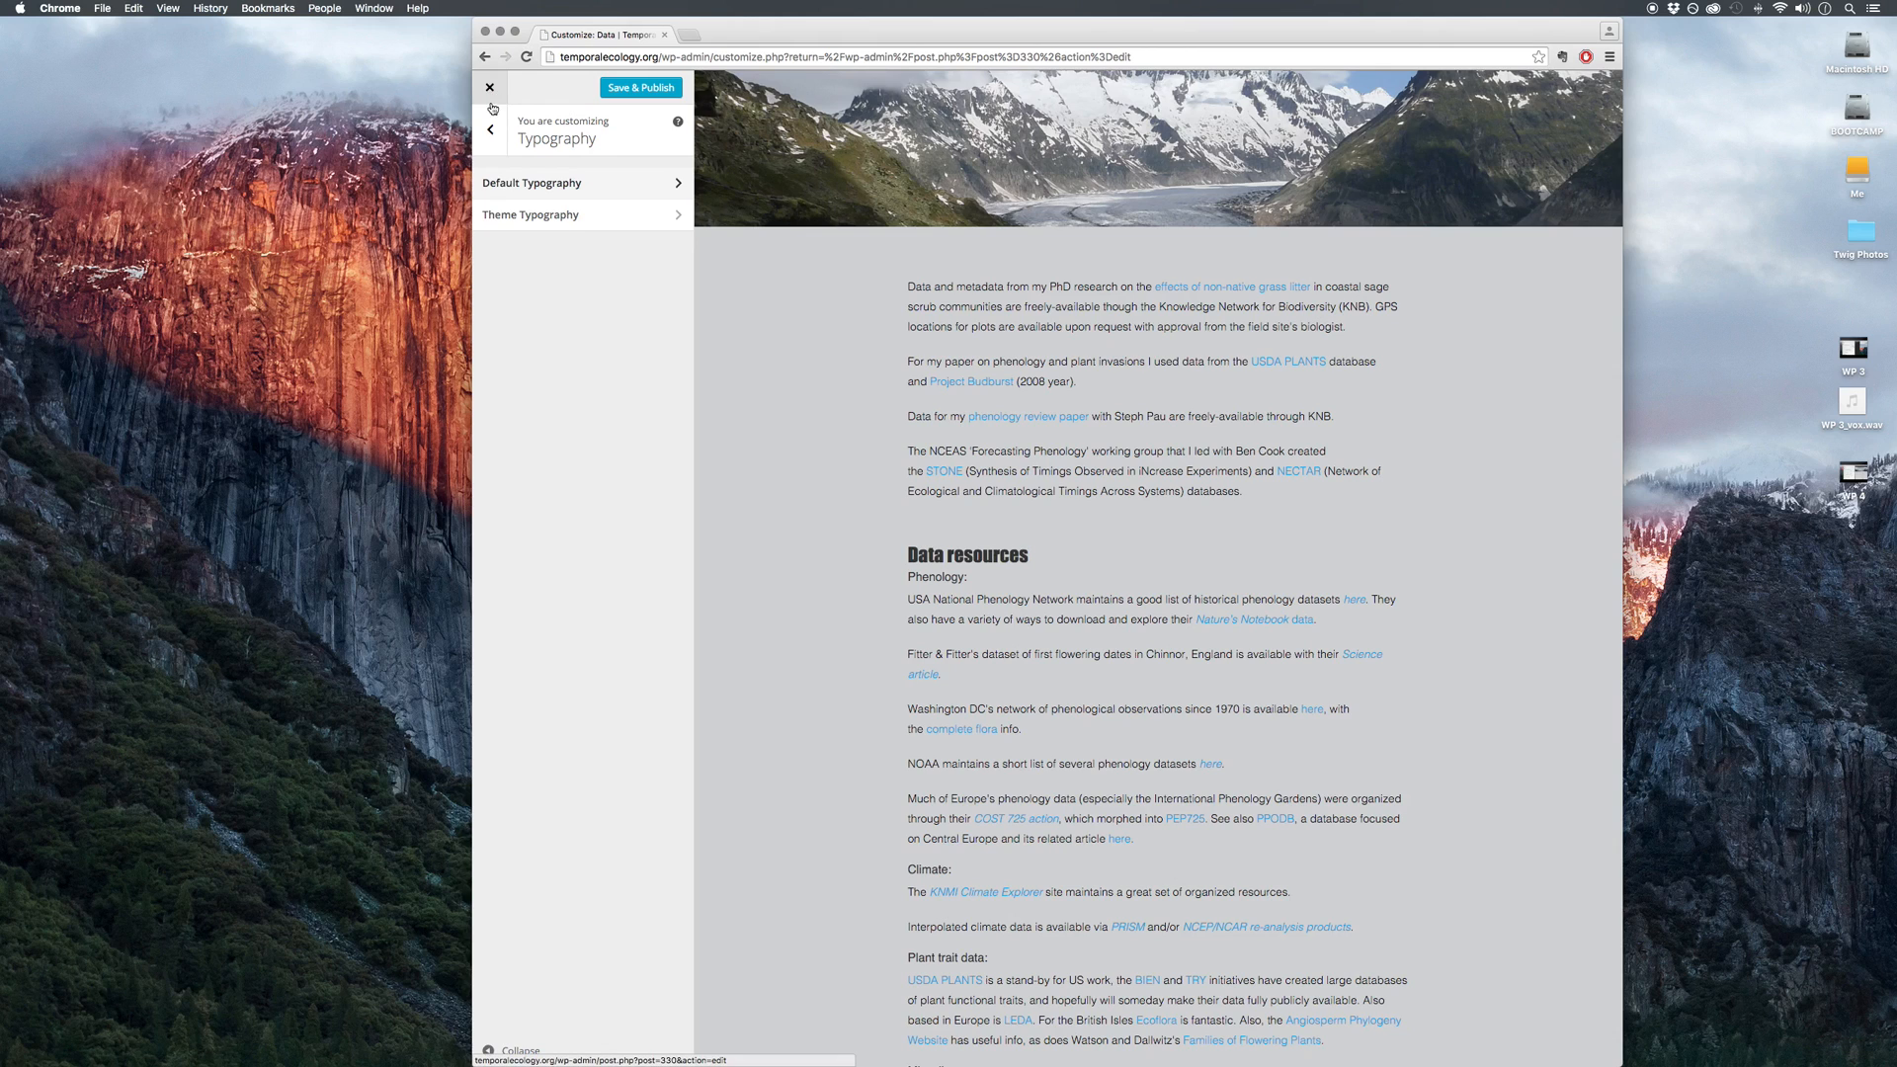
click(490, 95)
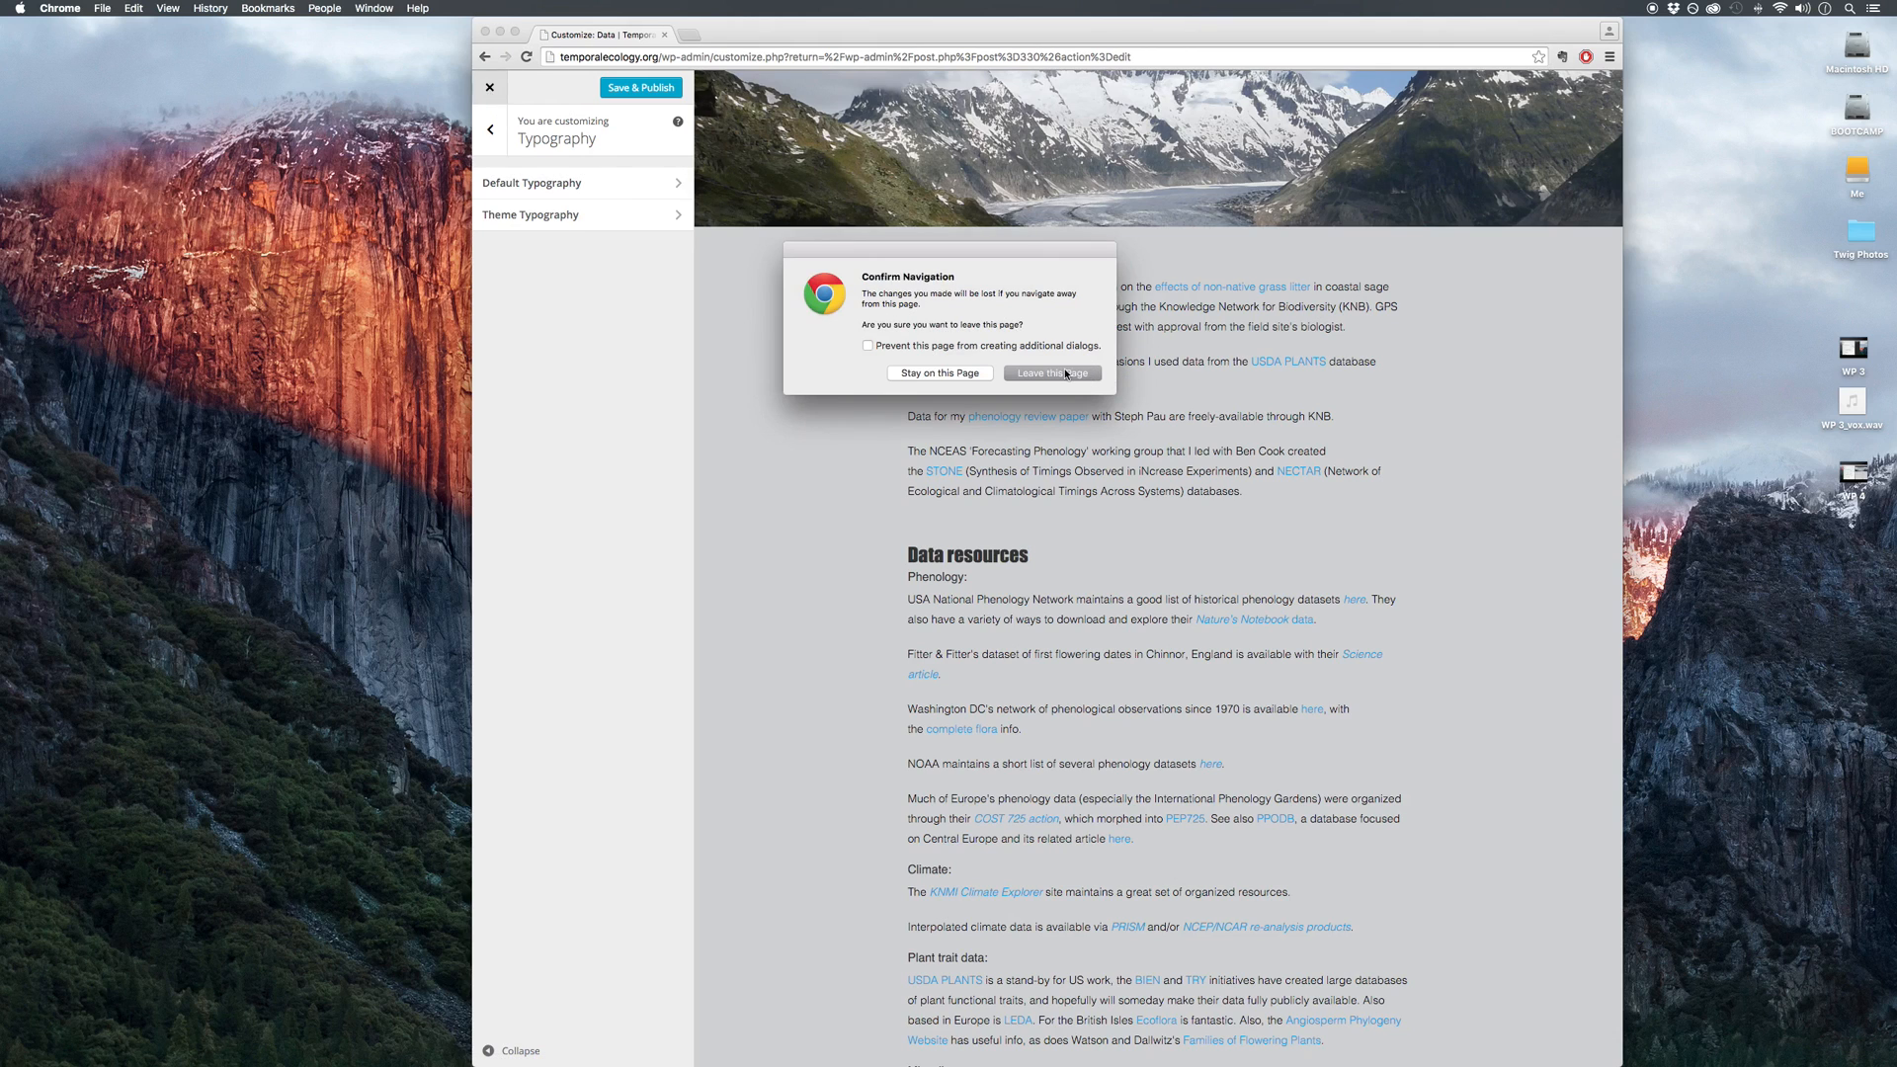
click(1066, 375)
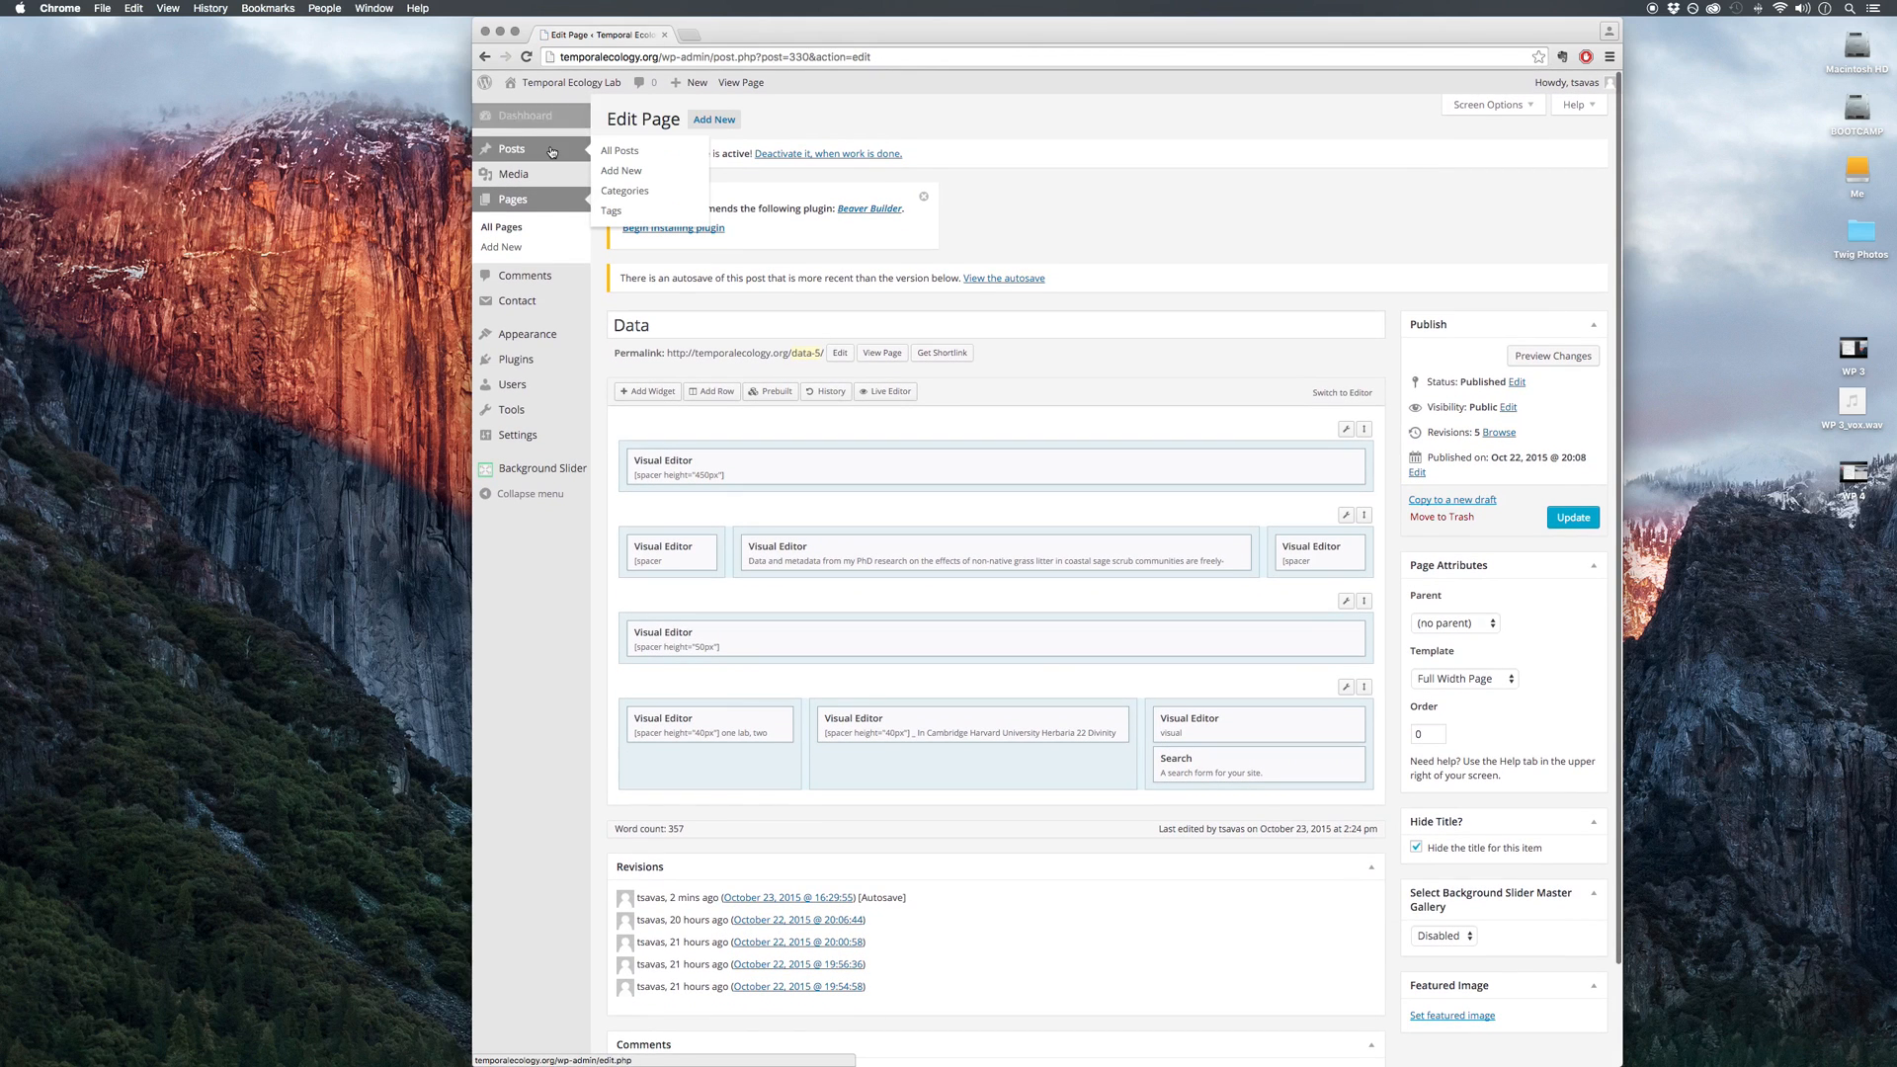
mouse_move(541, 117)
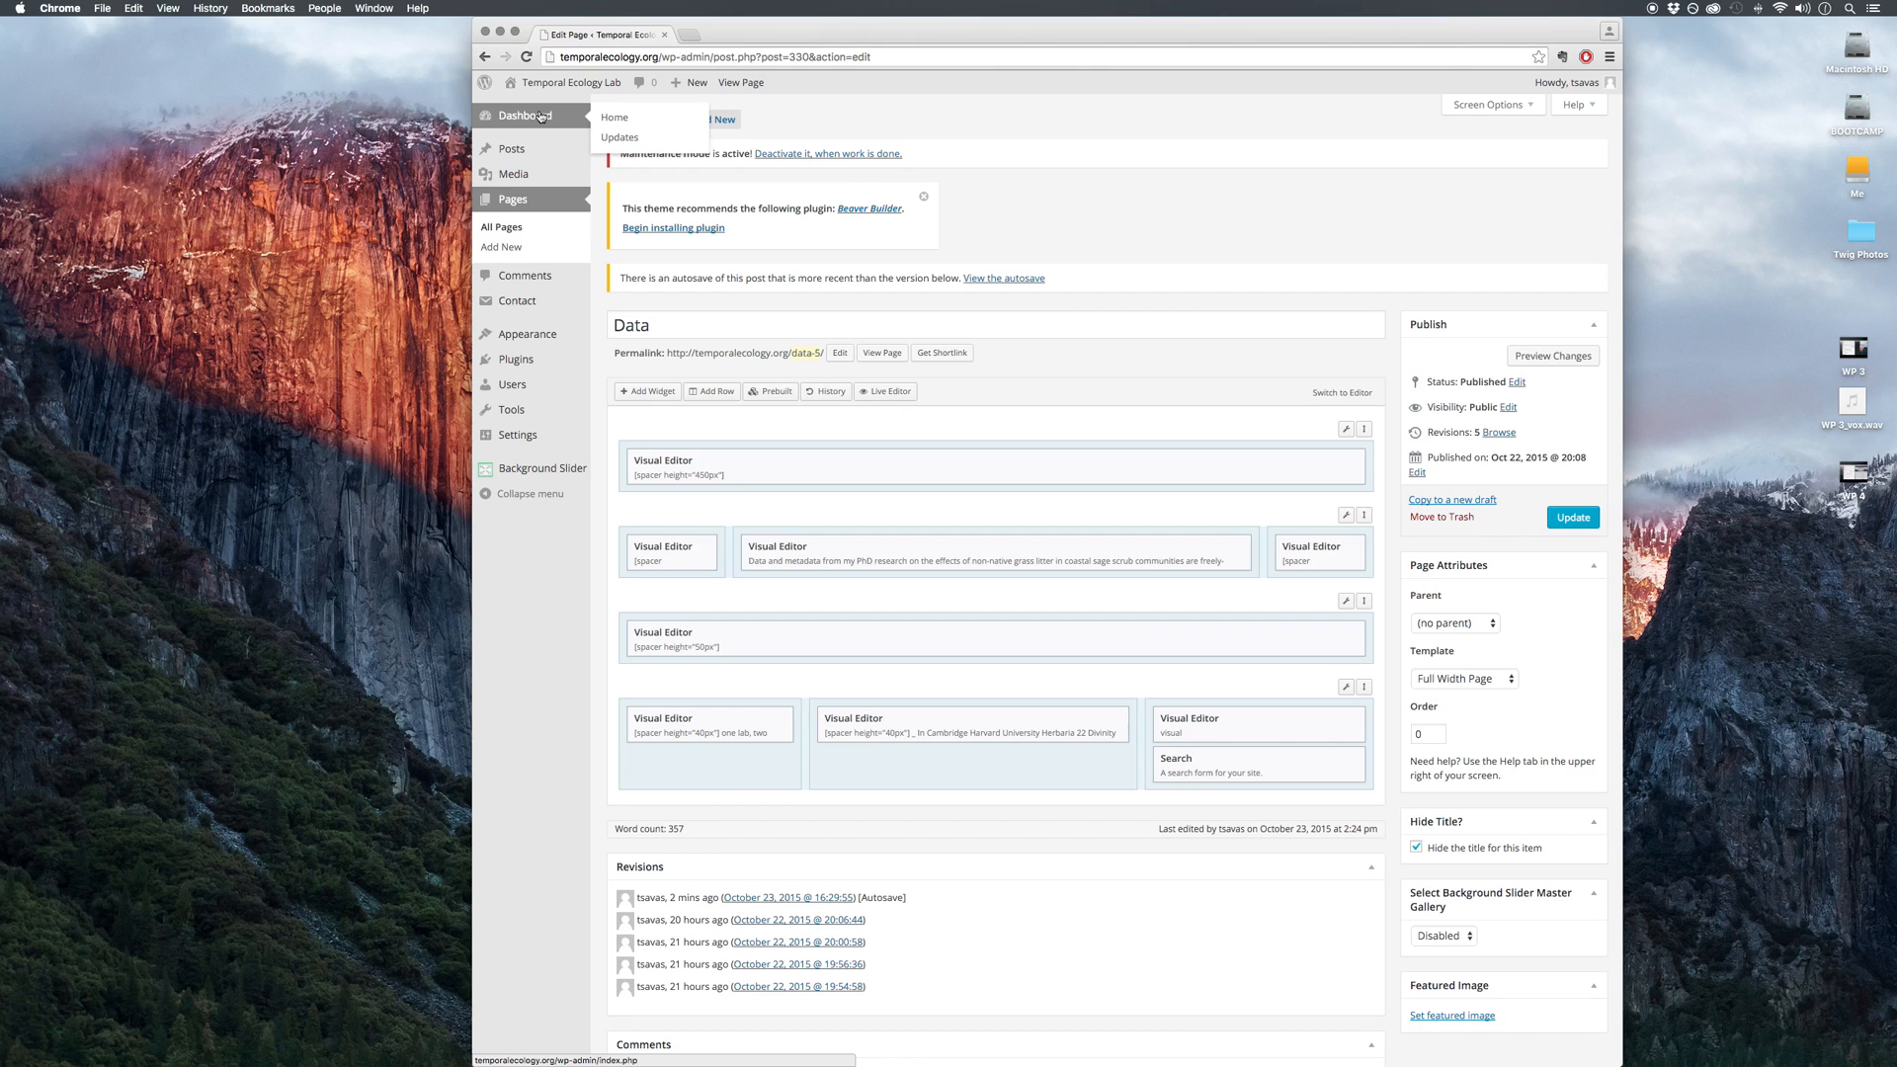
click(541, 117)
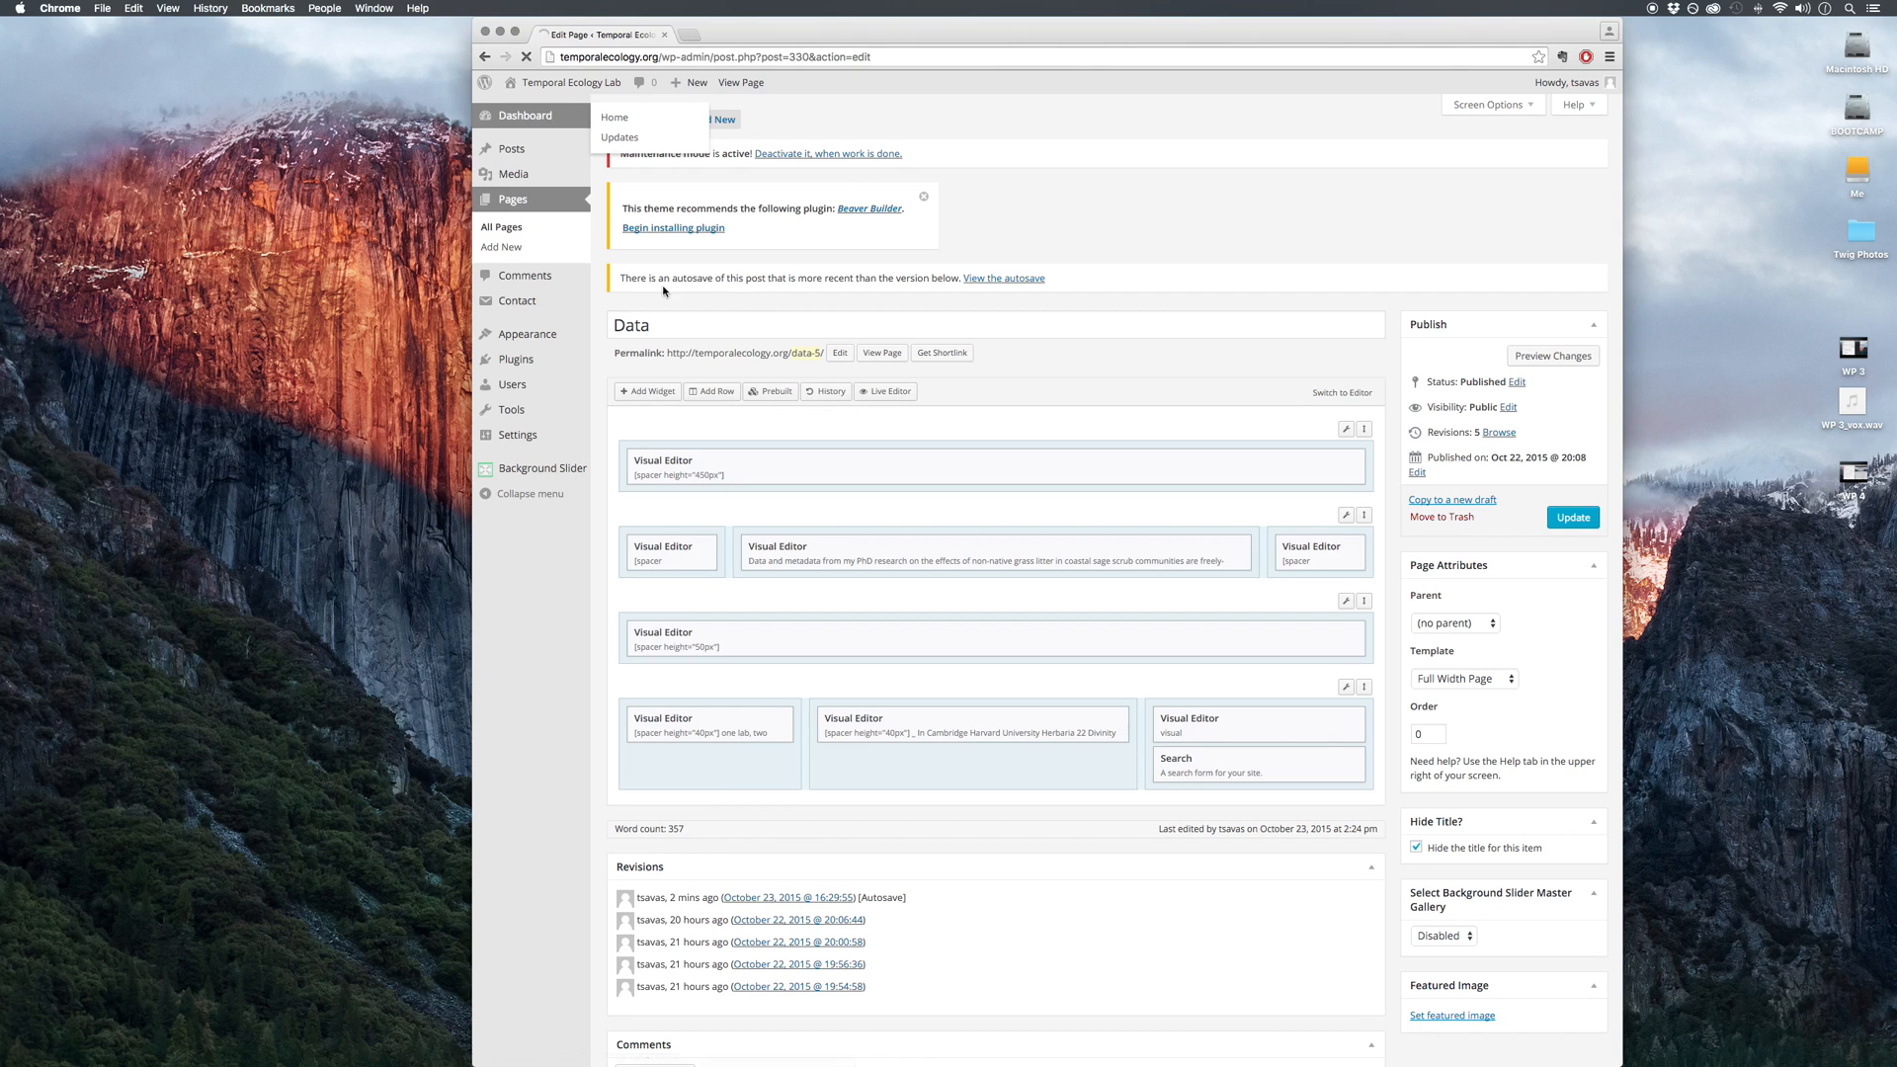
drag(931, 28, 911, 27)
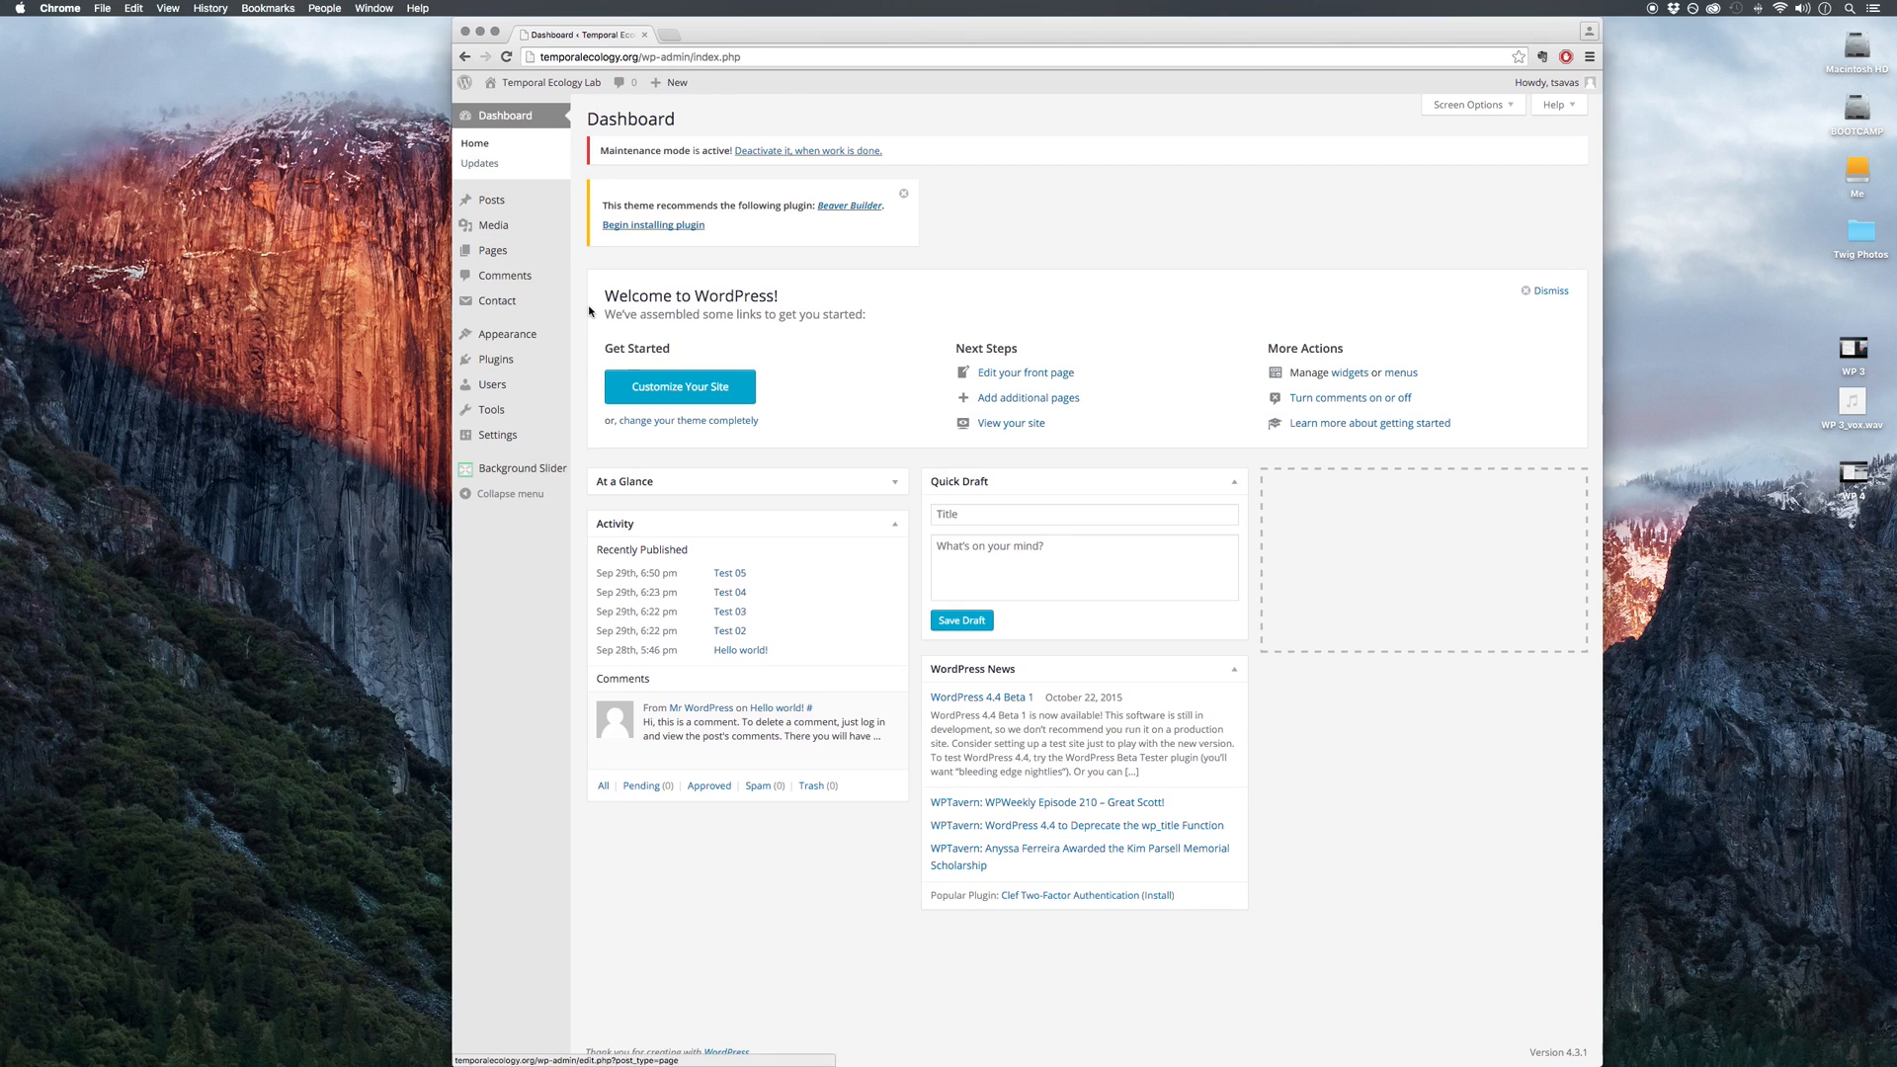
mouse_move(539, 201)
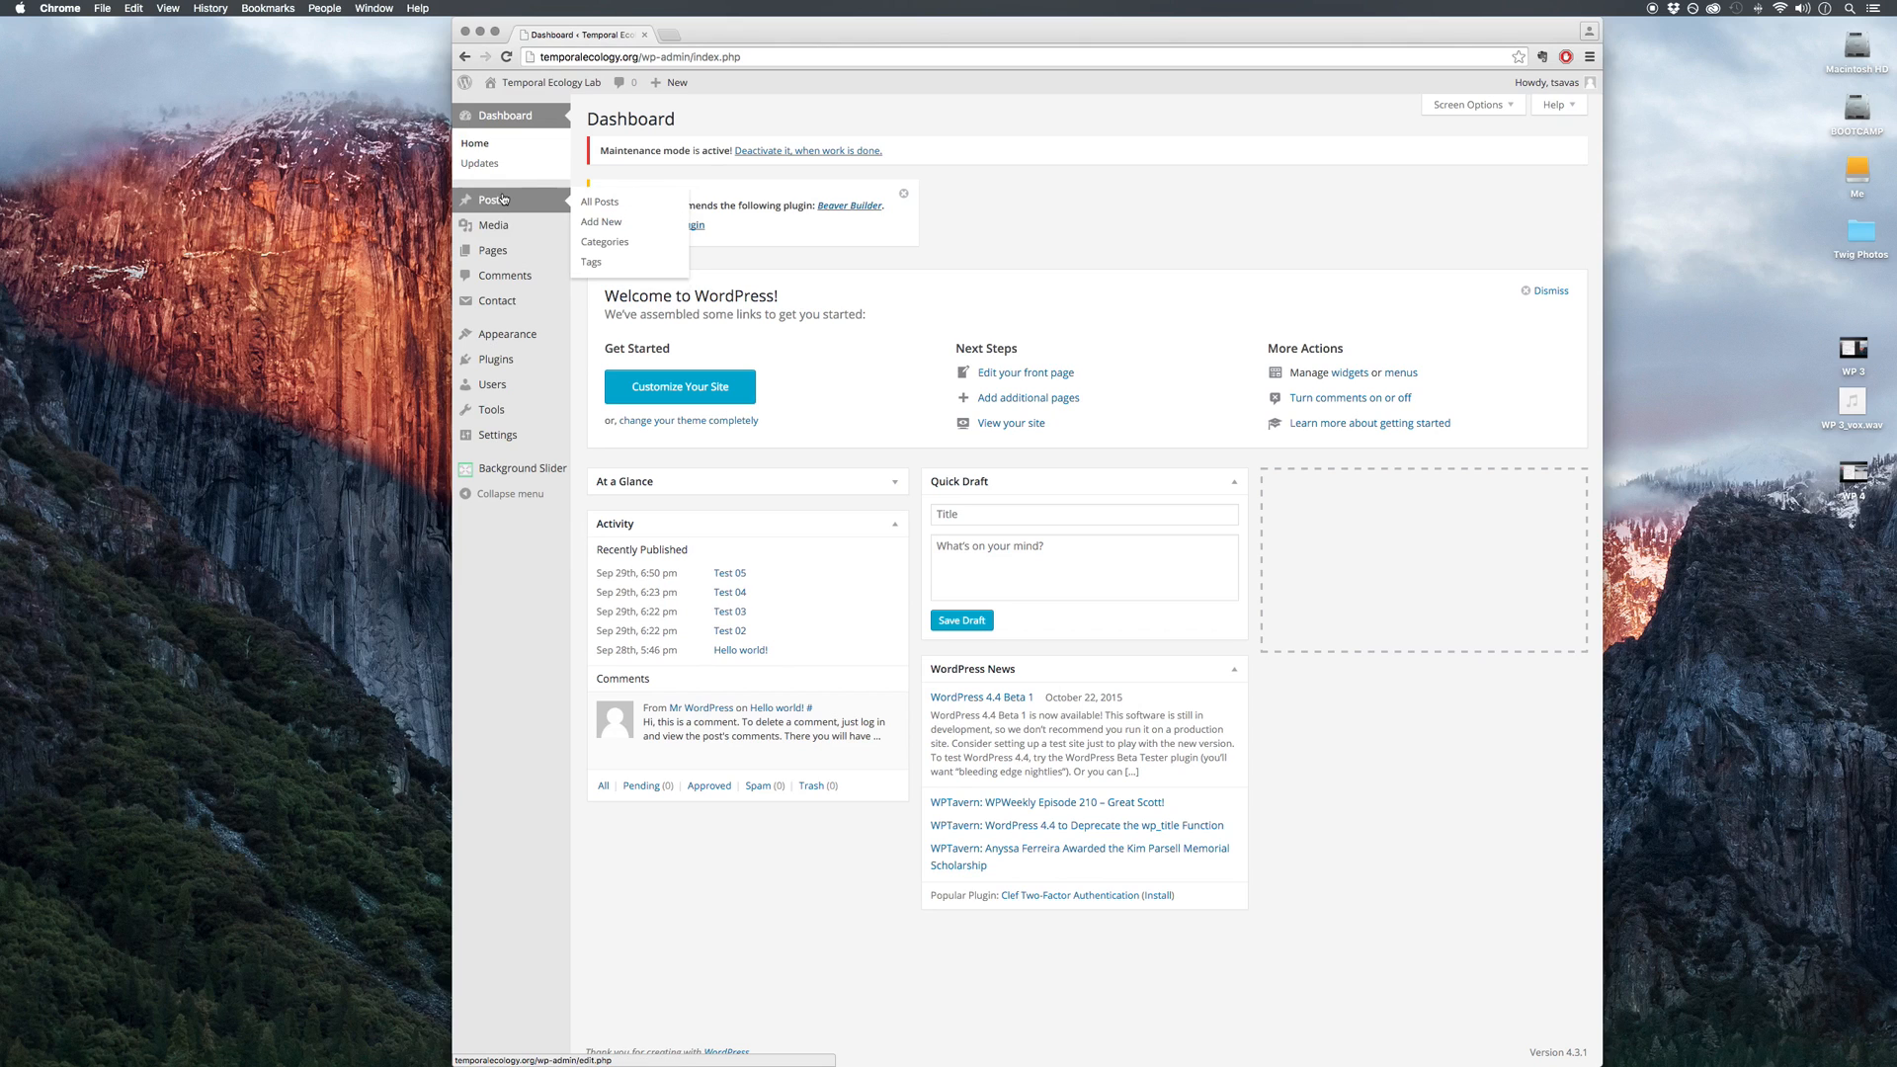
mouse_move(518, 259)
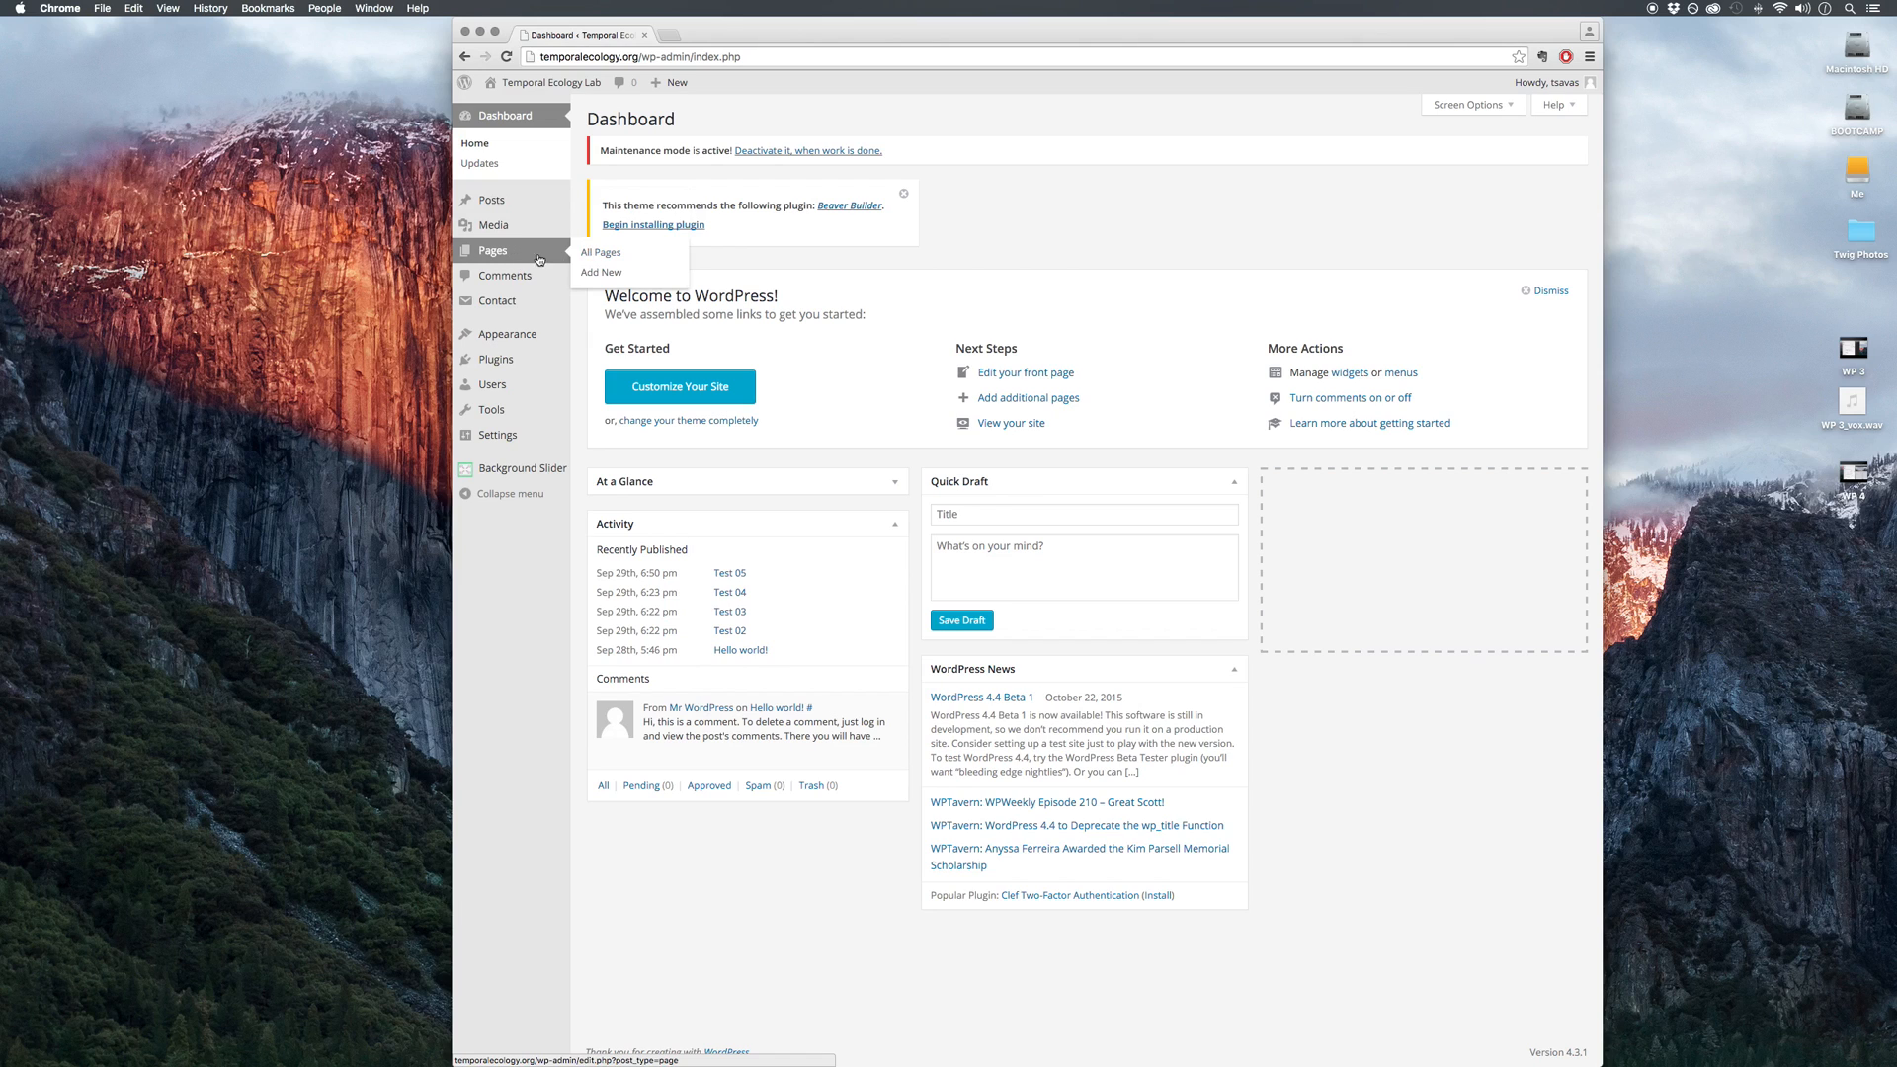
Step: Open the first Data page in the Pages list for editing and preview its changes
click(595, 257)
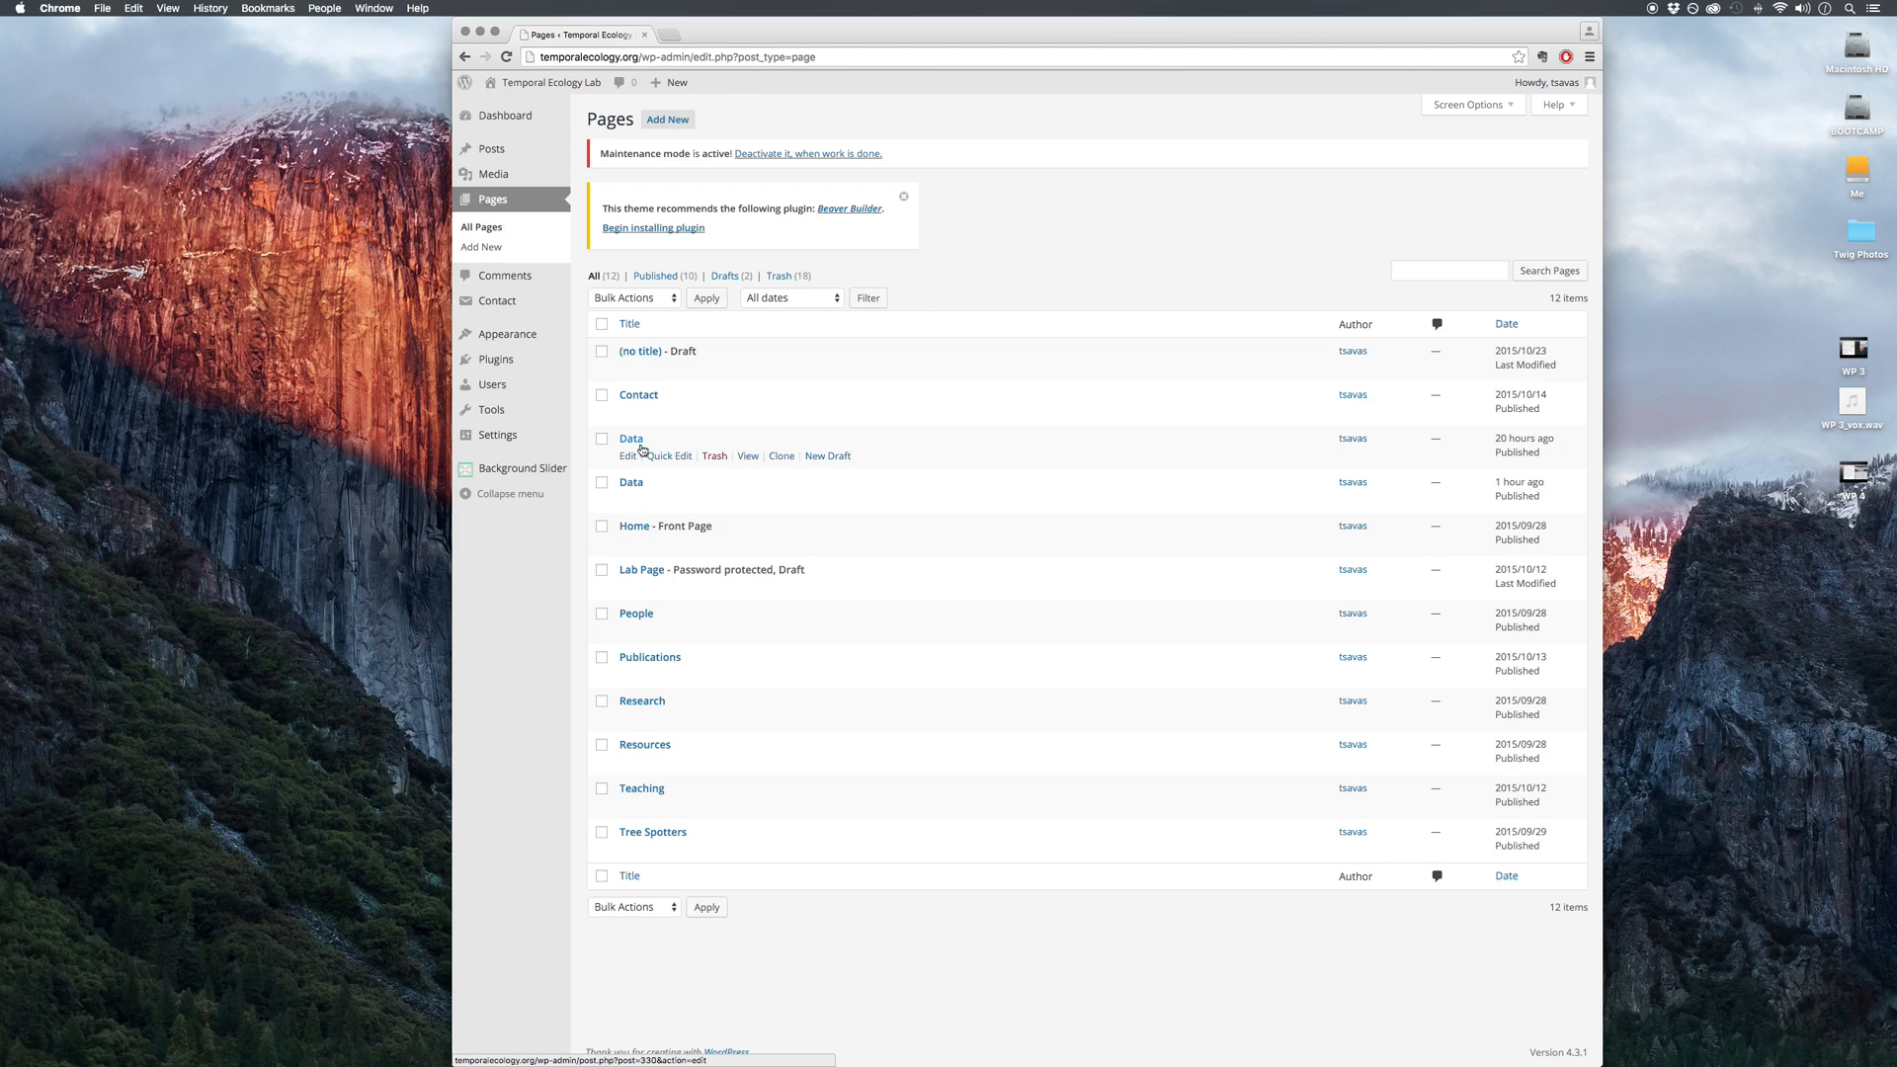
click(628, 457)
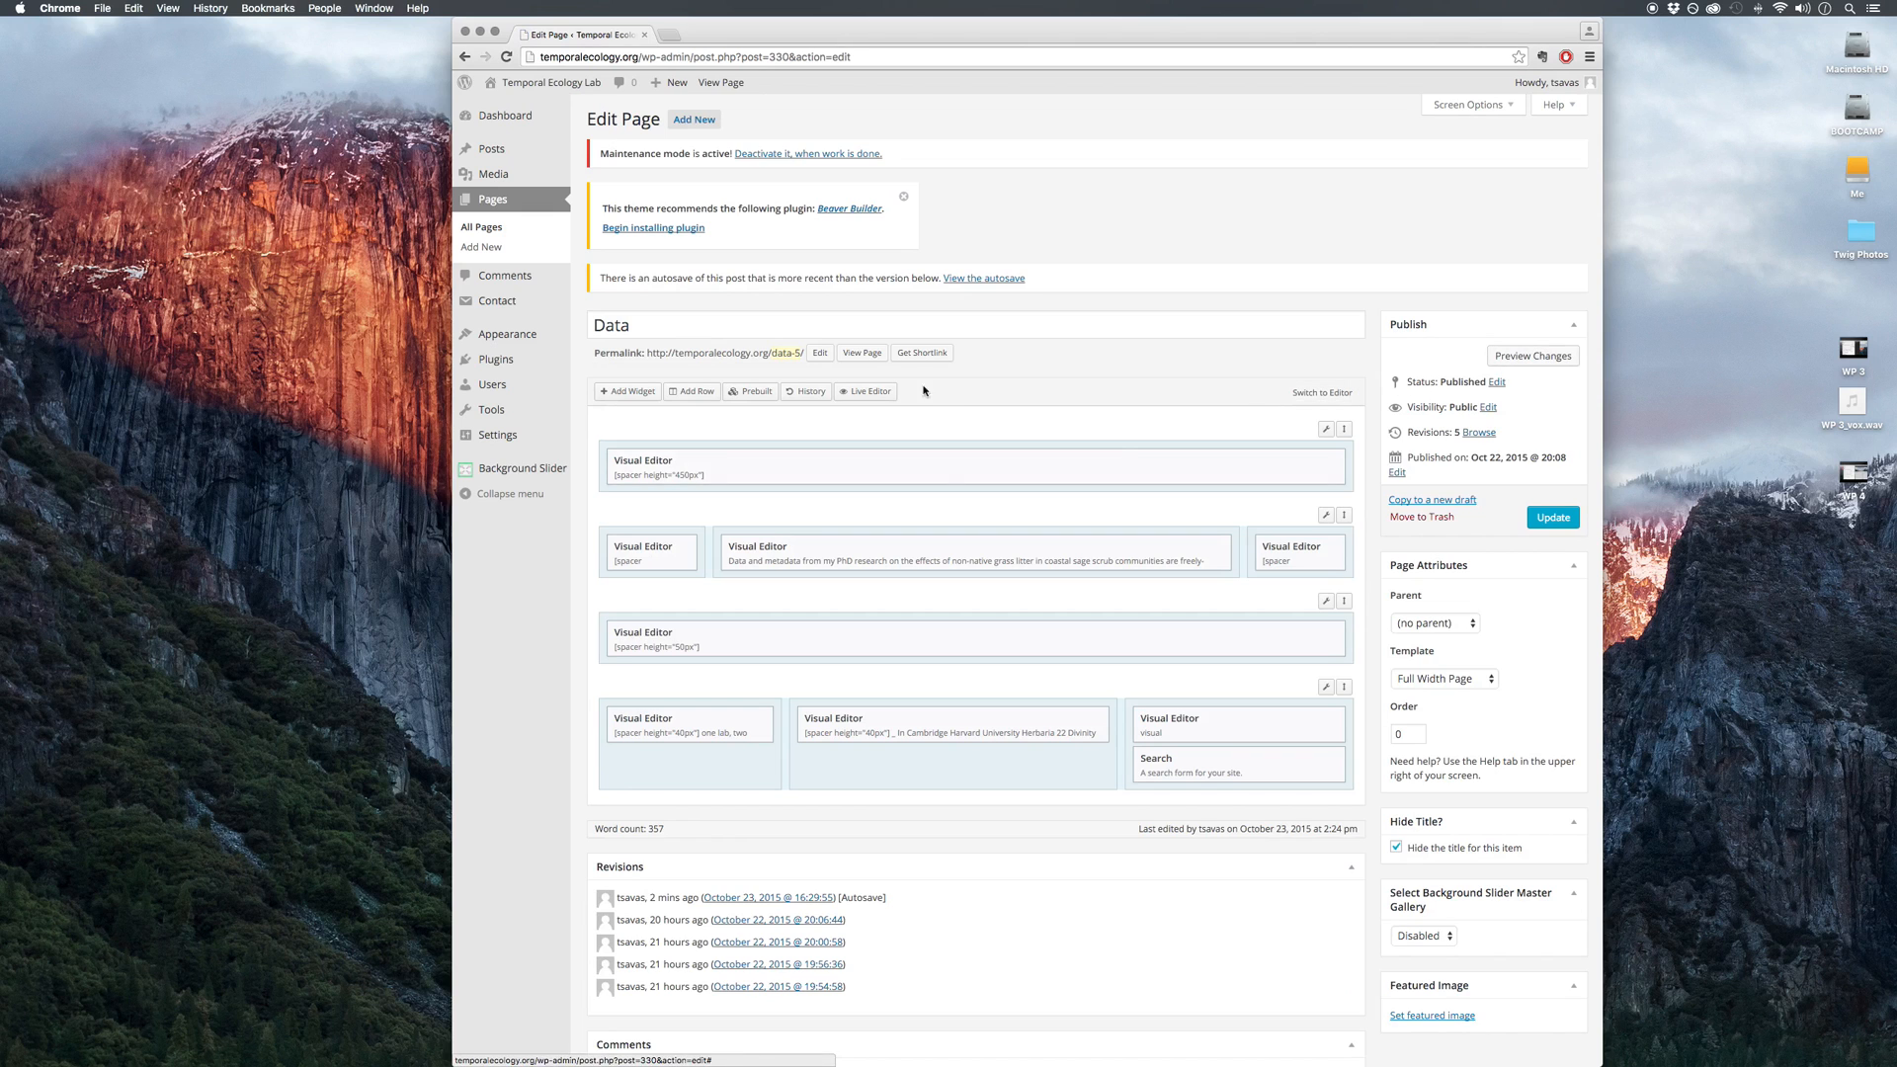
click(1533, 358)
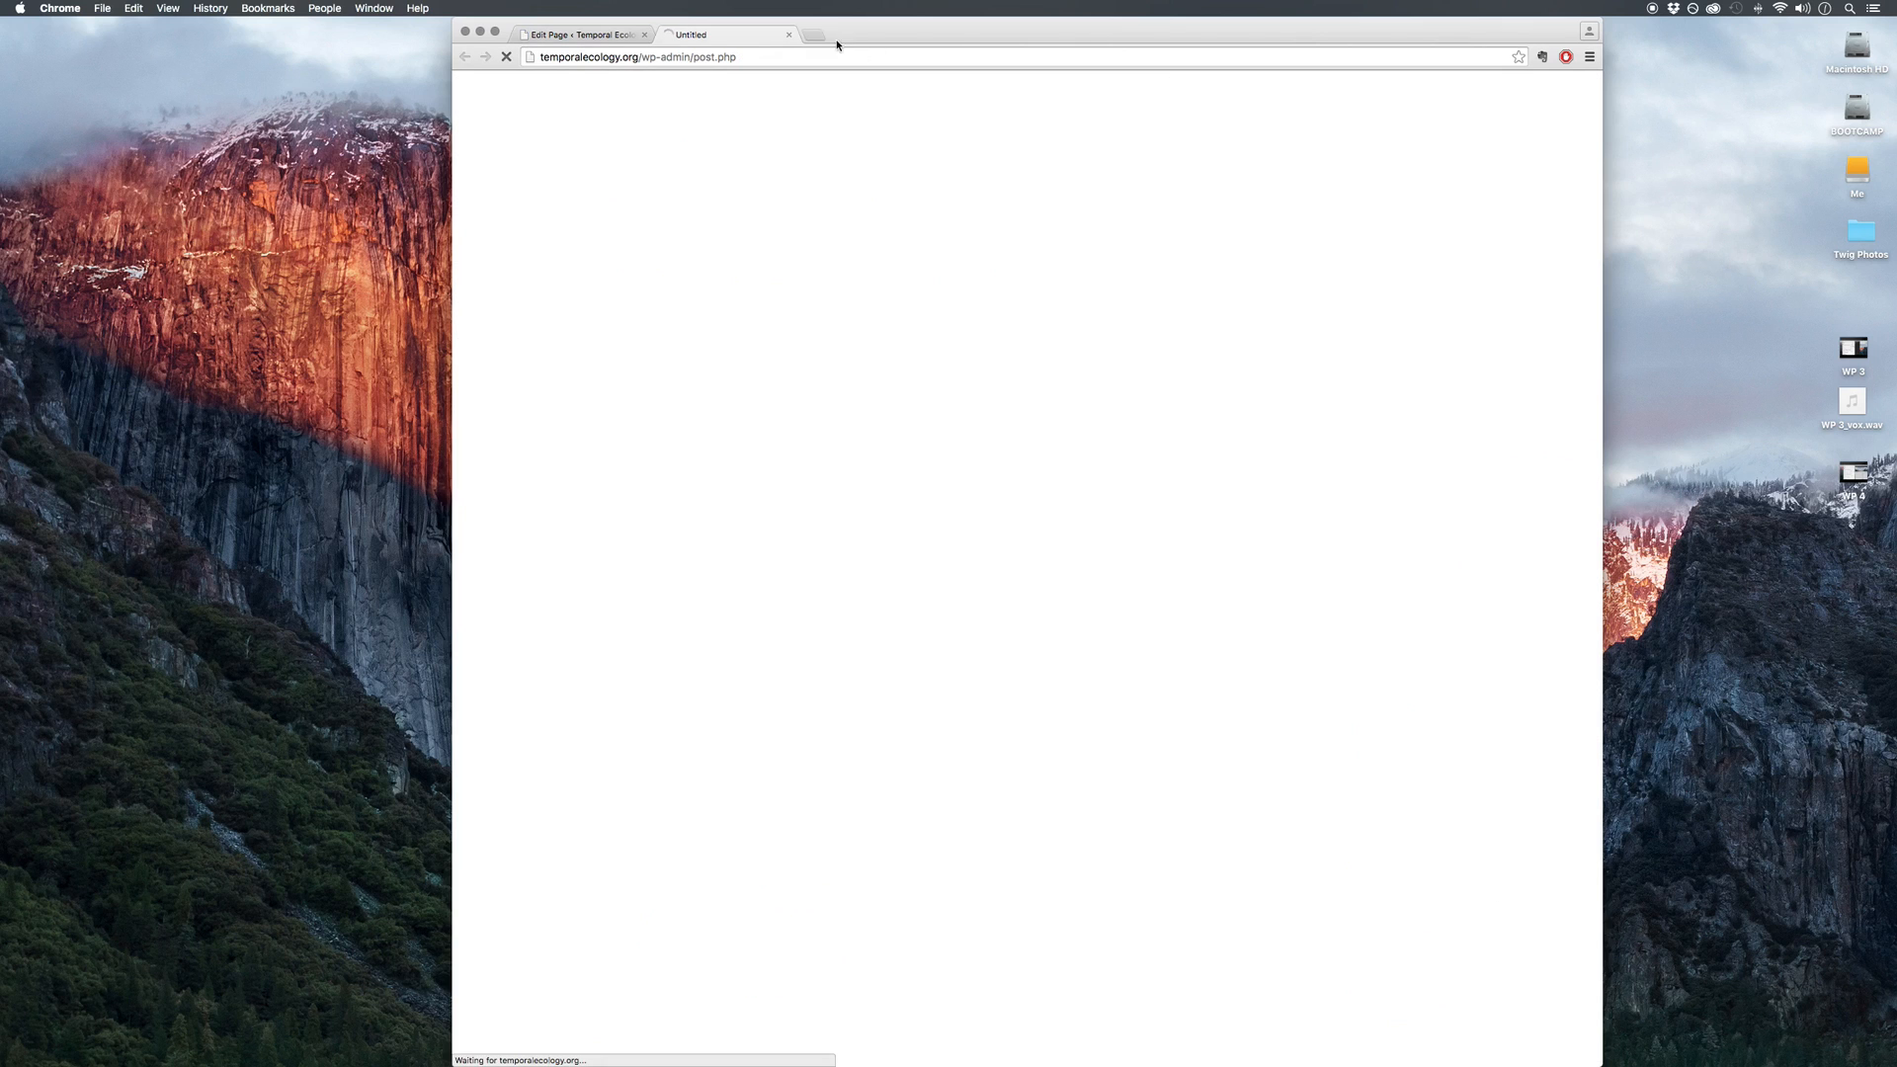
Step: Separate the preview into its own window and arrange it beside a narrowed page editor window
drag(736, 34, 1042, 4)
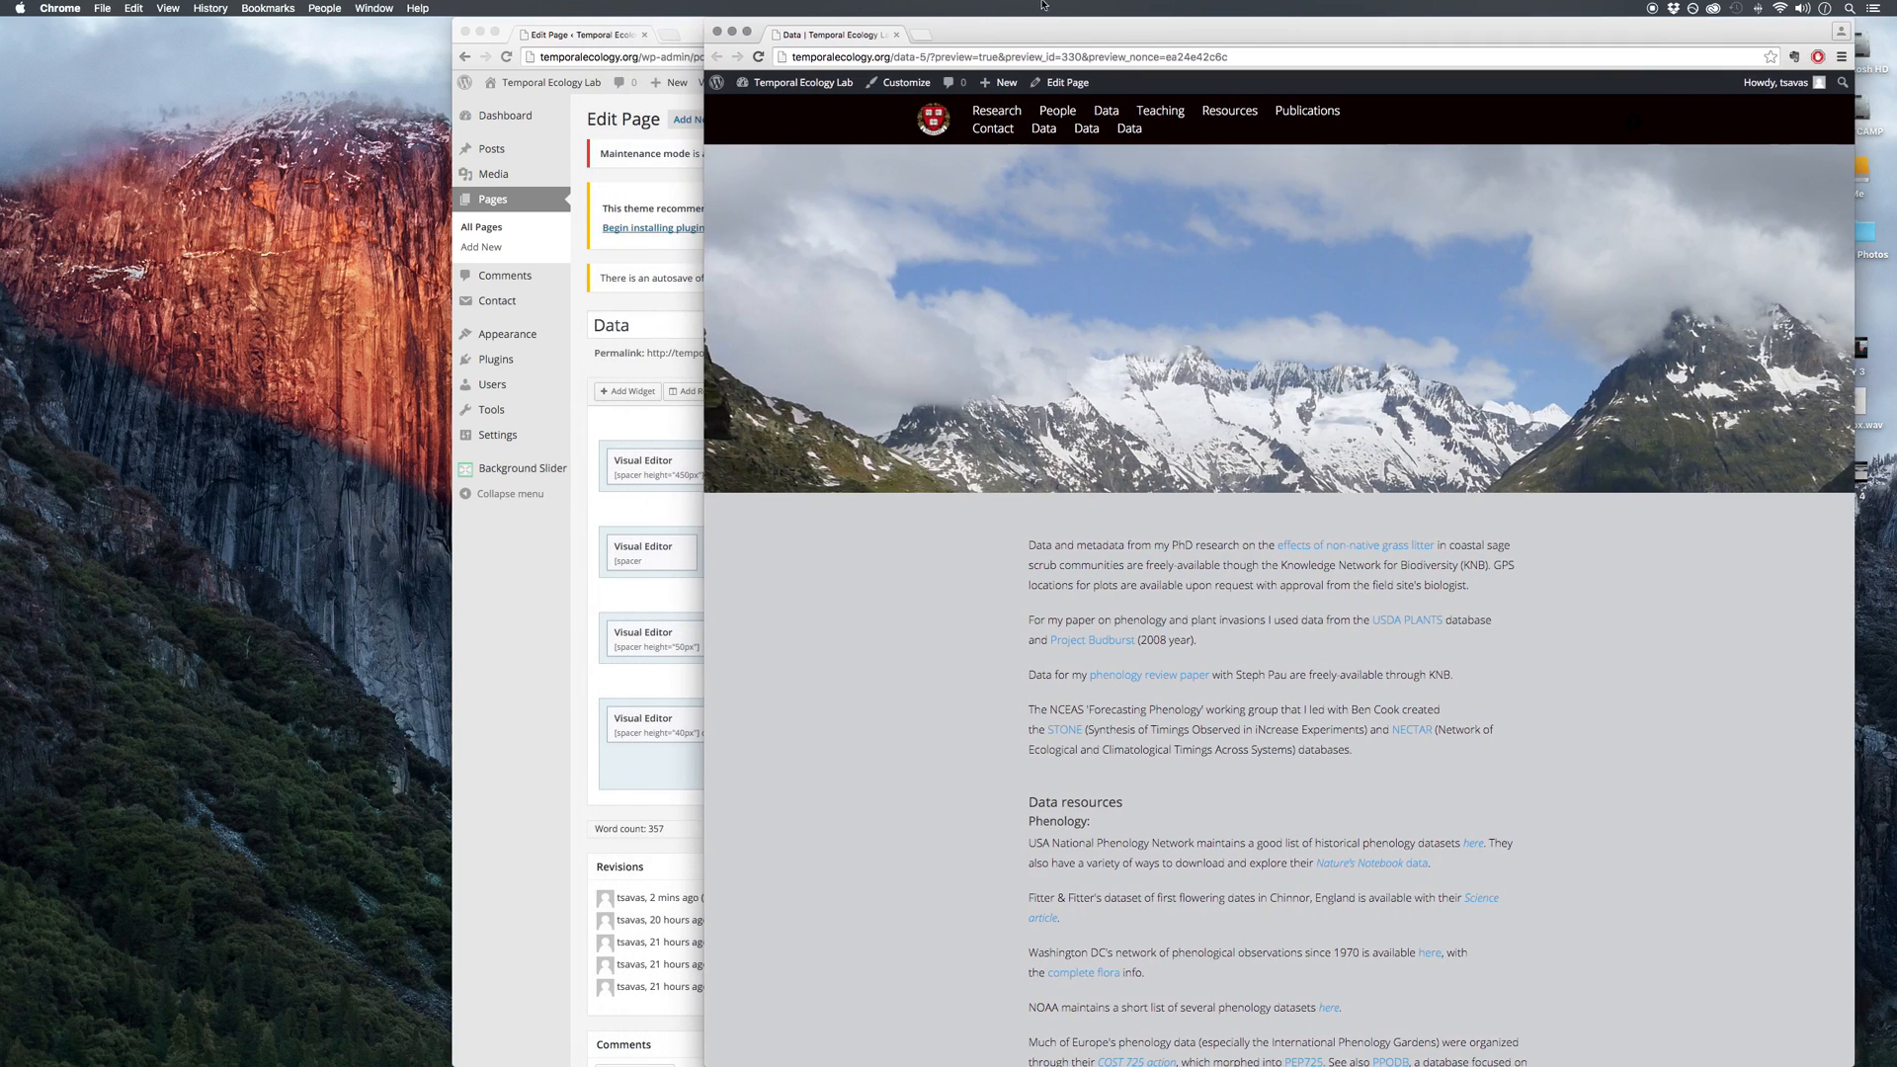
drag(688, 33, 294, 32)
click(1275, 415)
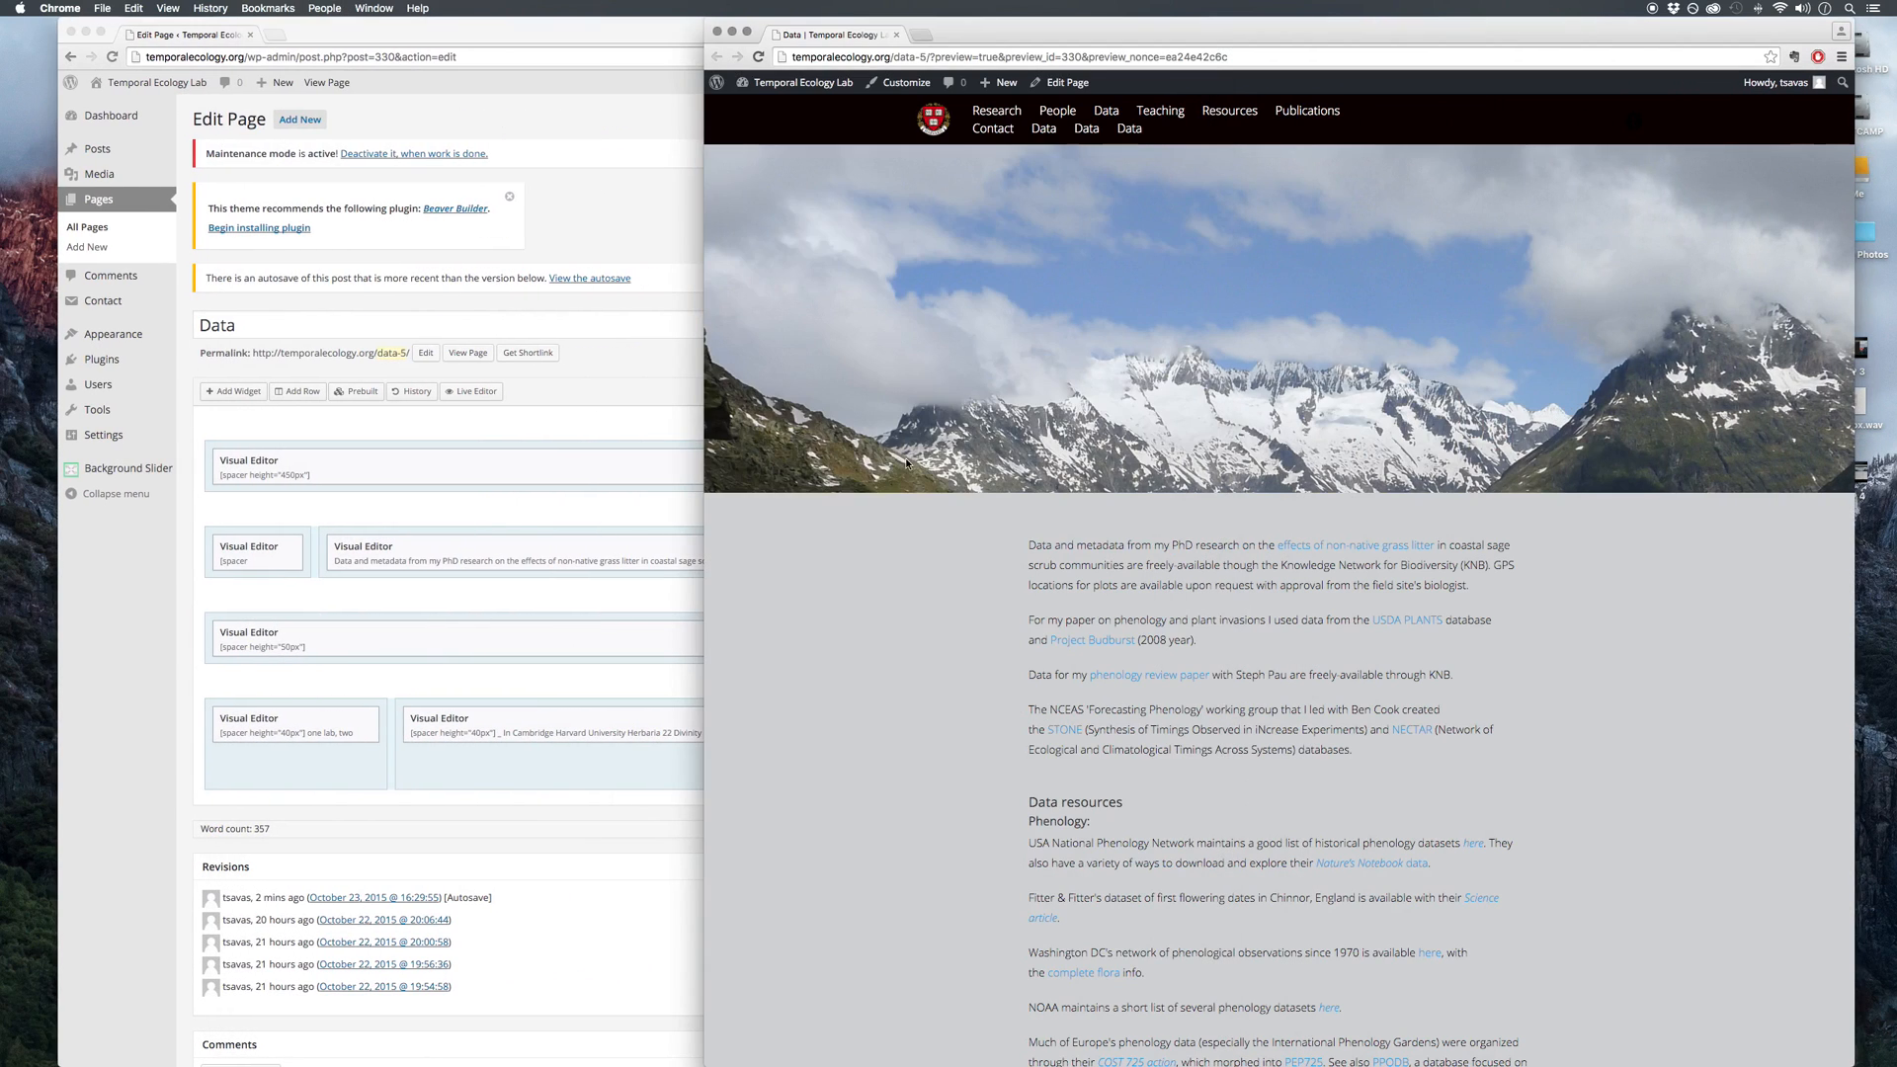
click(675, 446)
drag(1207, 430, 785, 438)
click(745, 433)
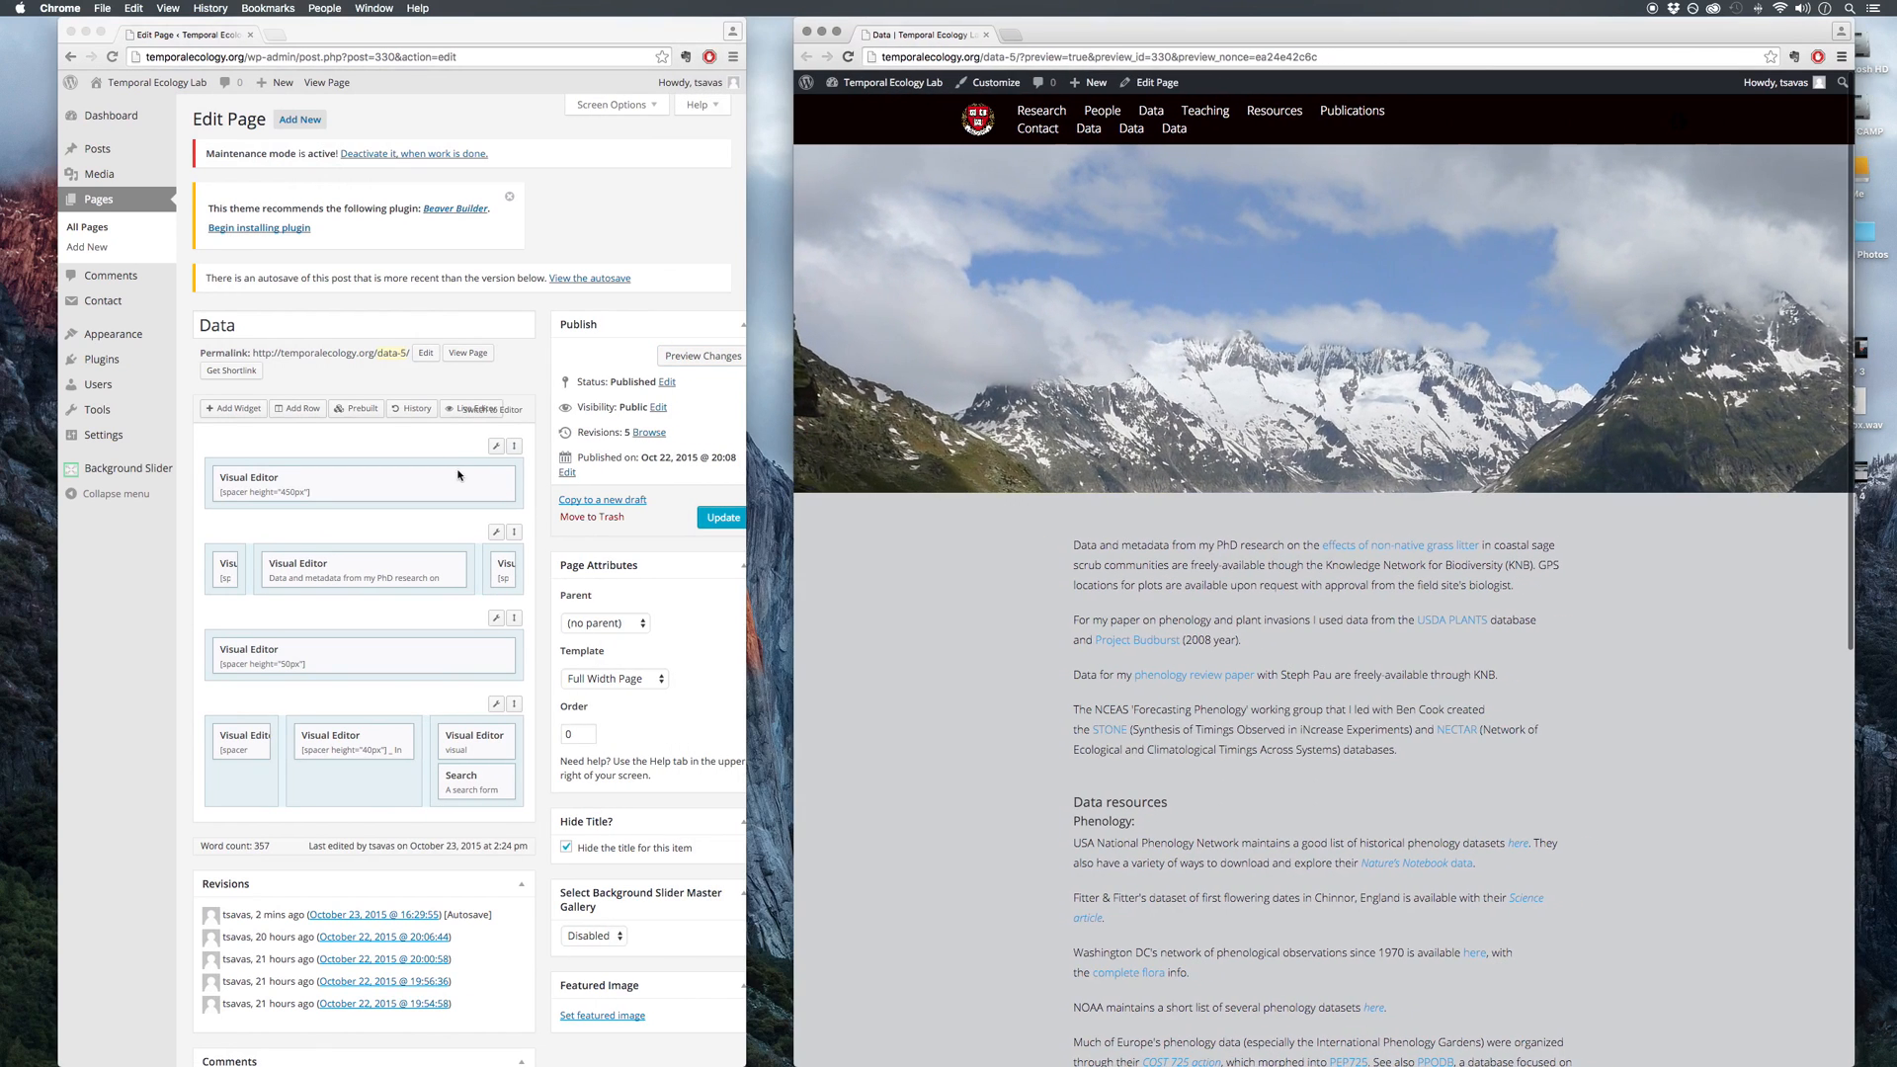
Step: Open the top row's spacer widget, highlight its height value and review its Layout and Design style options
click(459, 472)
click(423, 478)
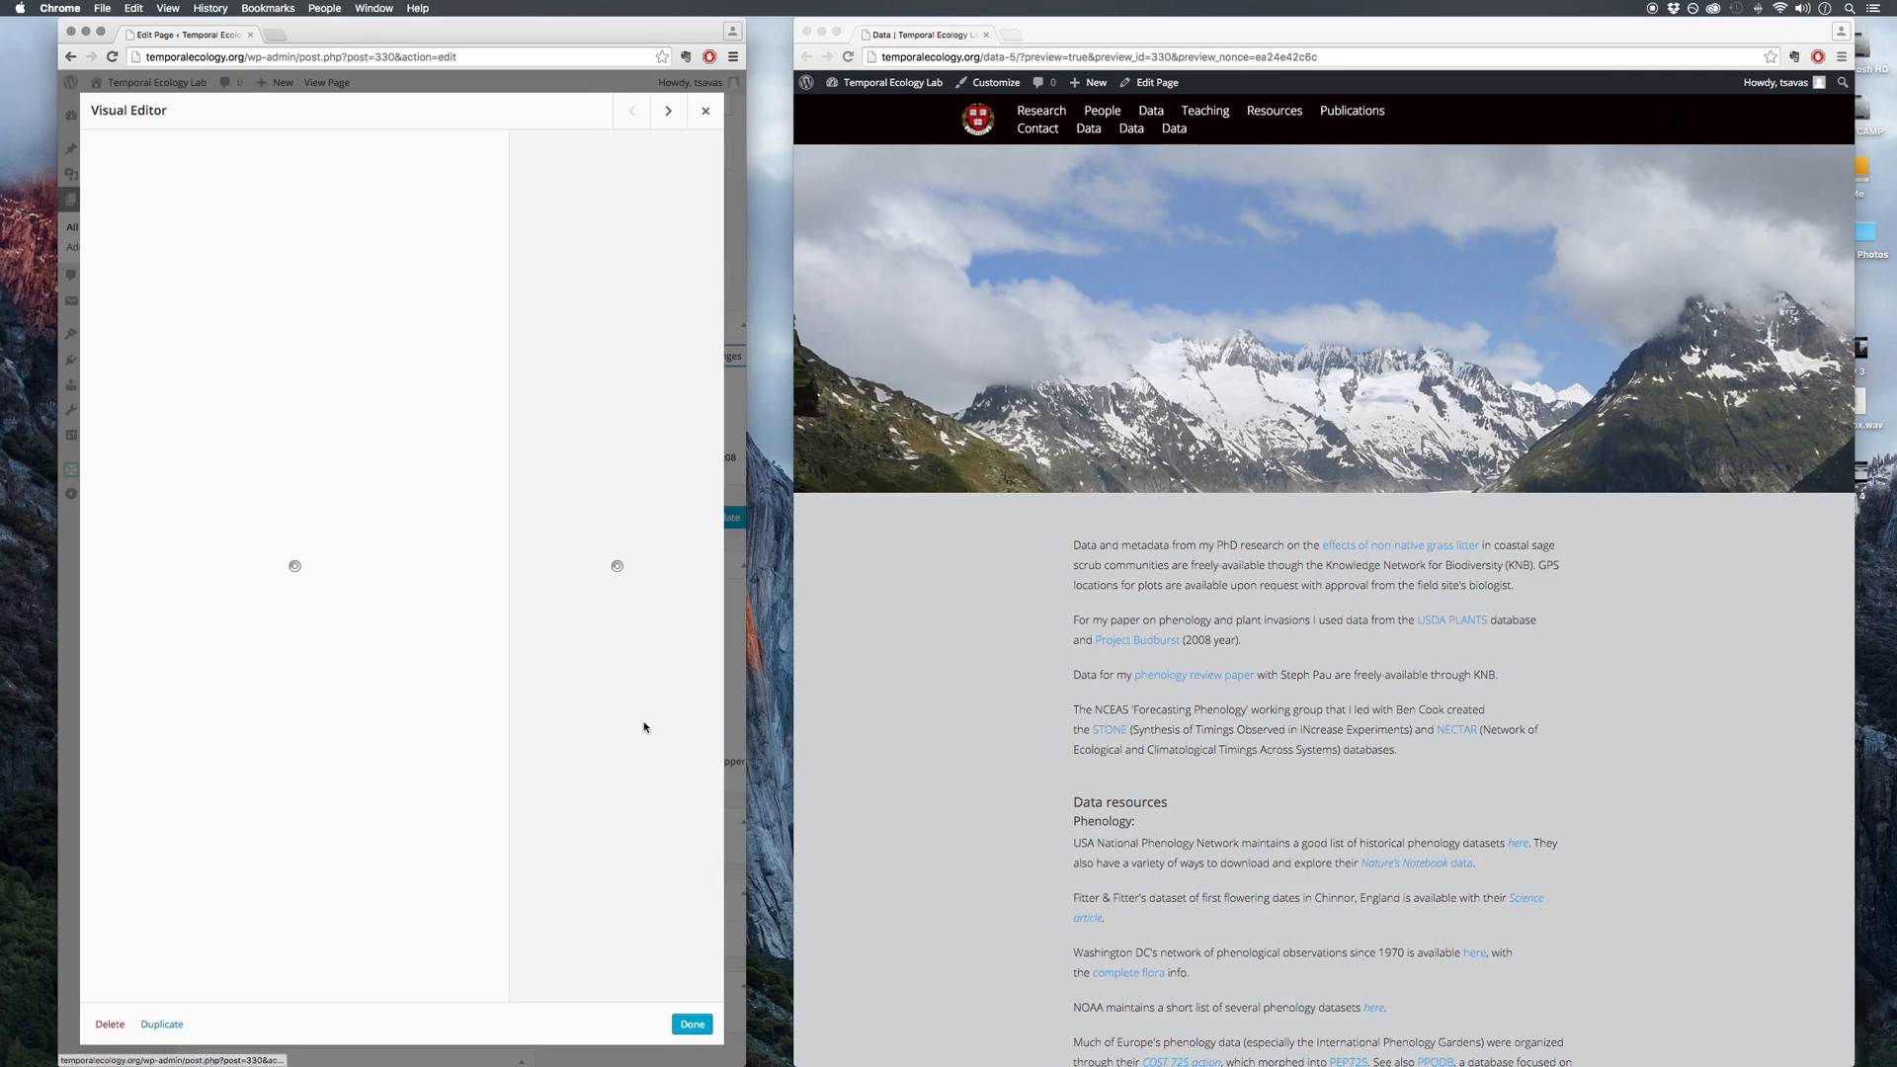
drag(602, 34, 626, 35)
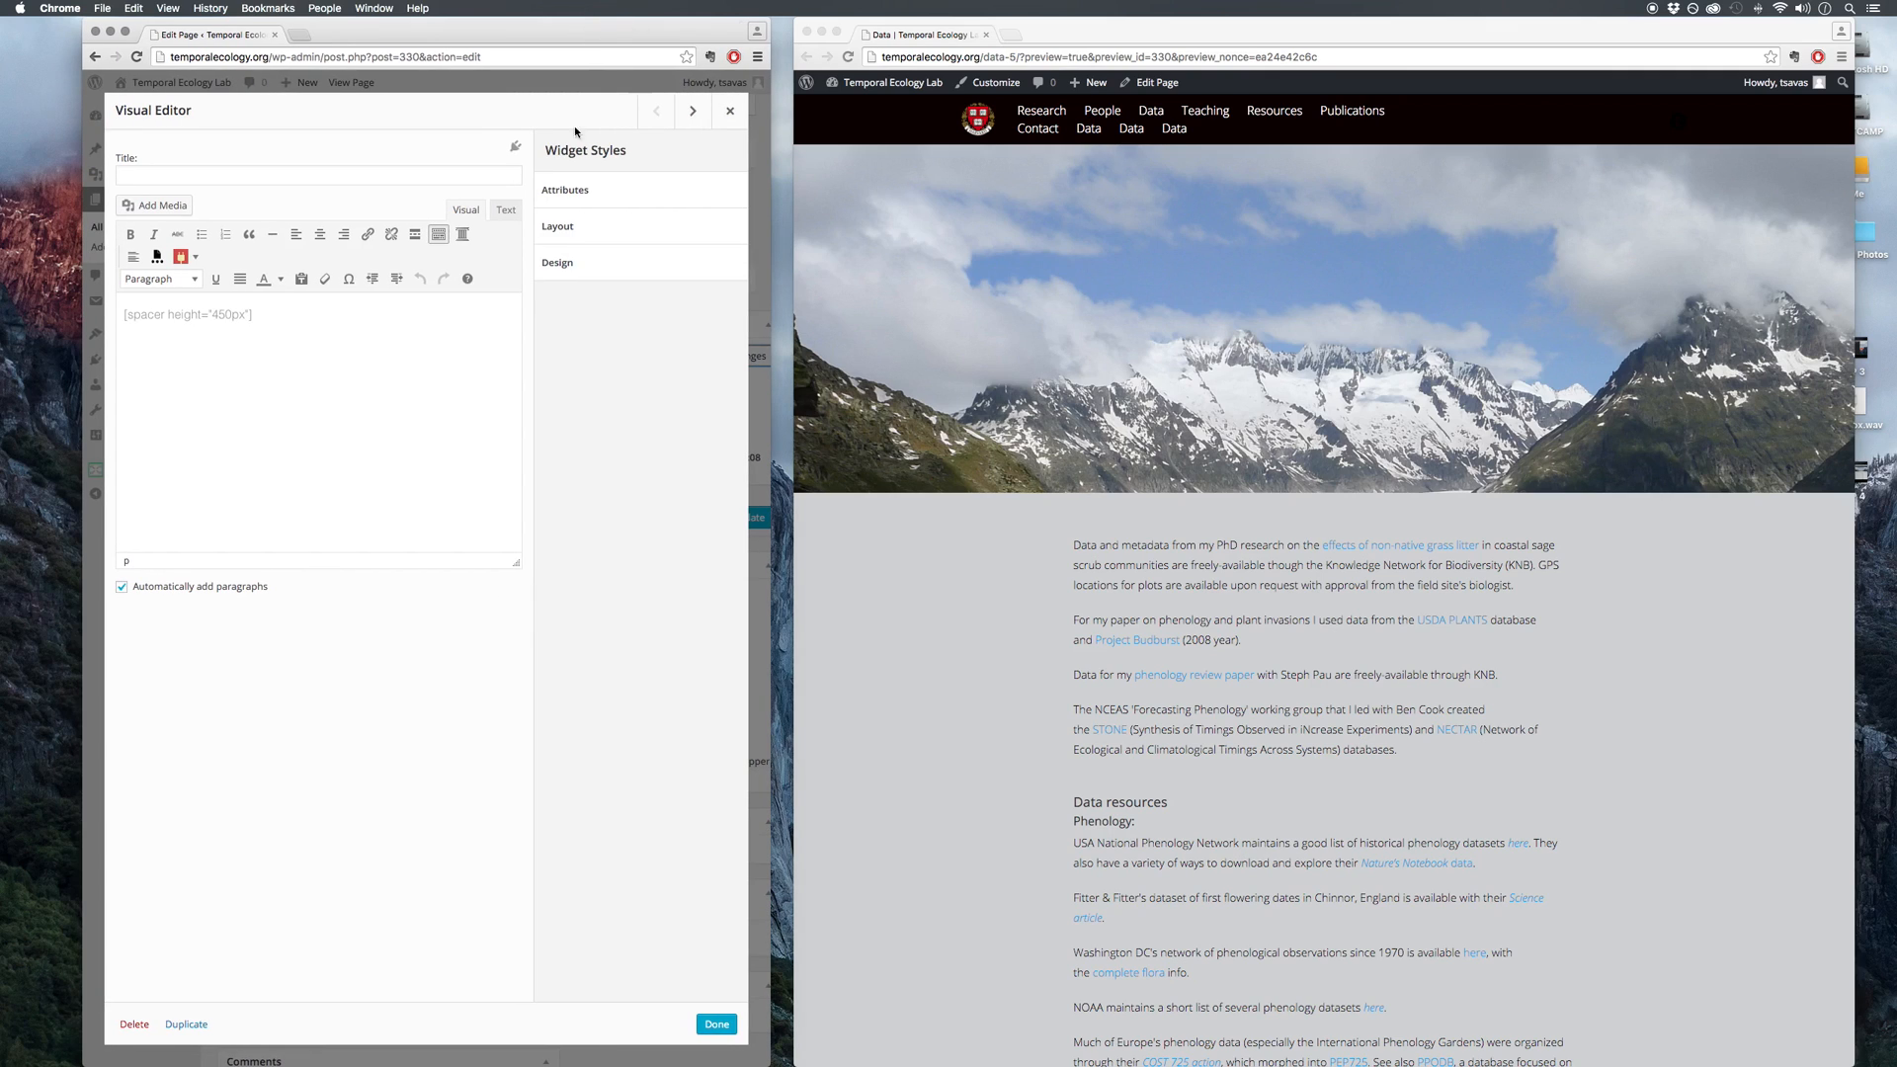
drag(235, 314, 214, 314)
drag(232, 312, 214, 313)
click(333, 313)
click(568, 263)
click(597, 260)
click(600, 230)
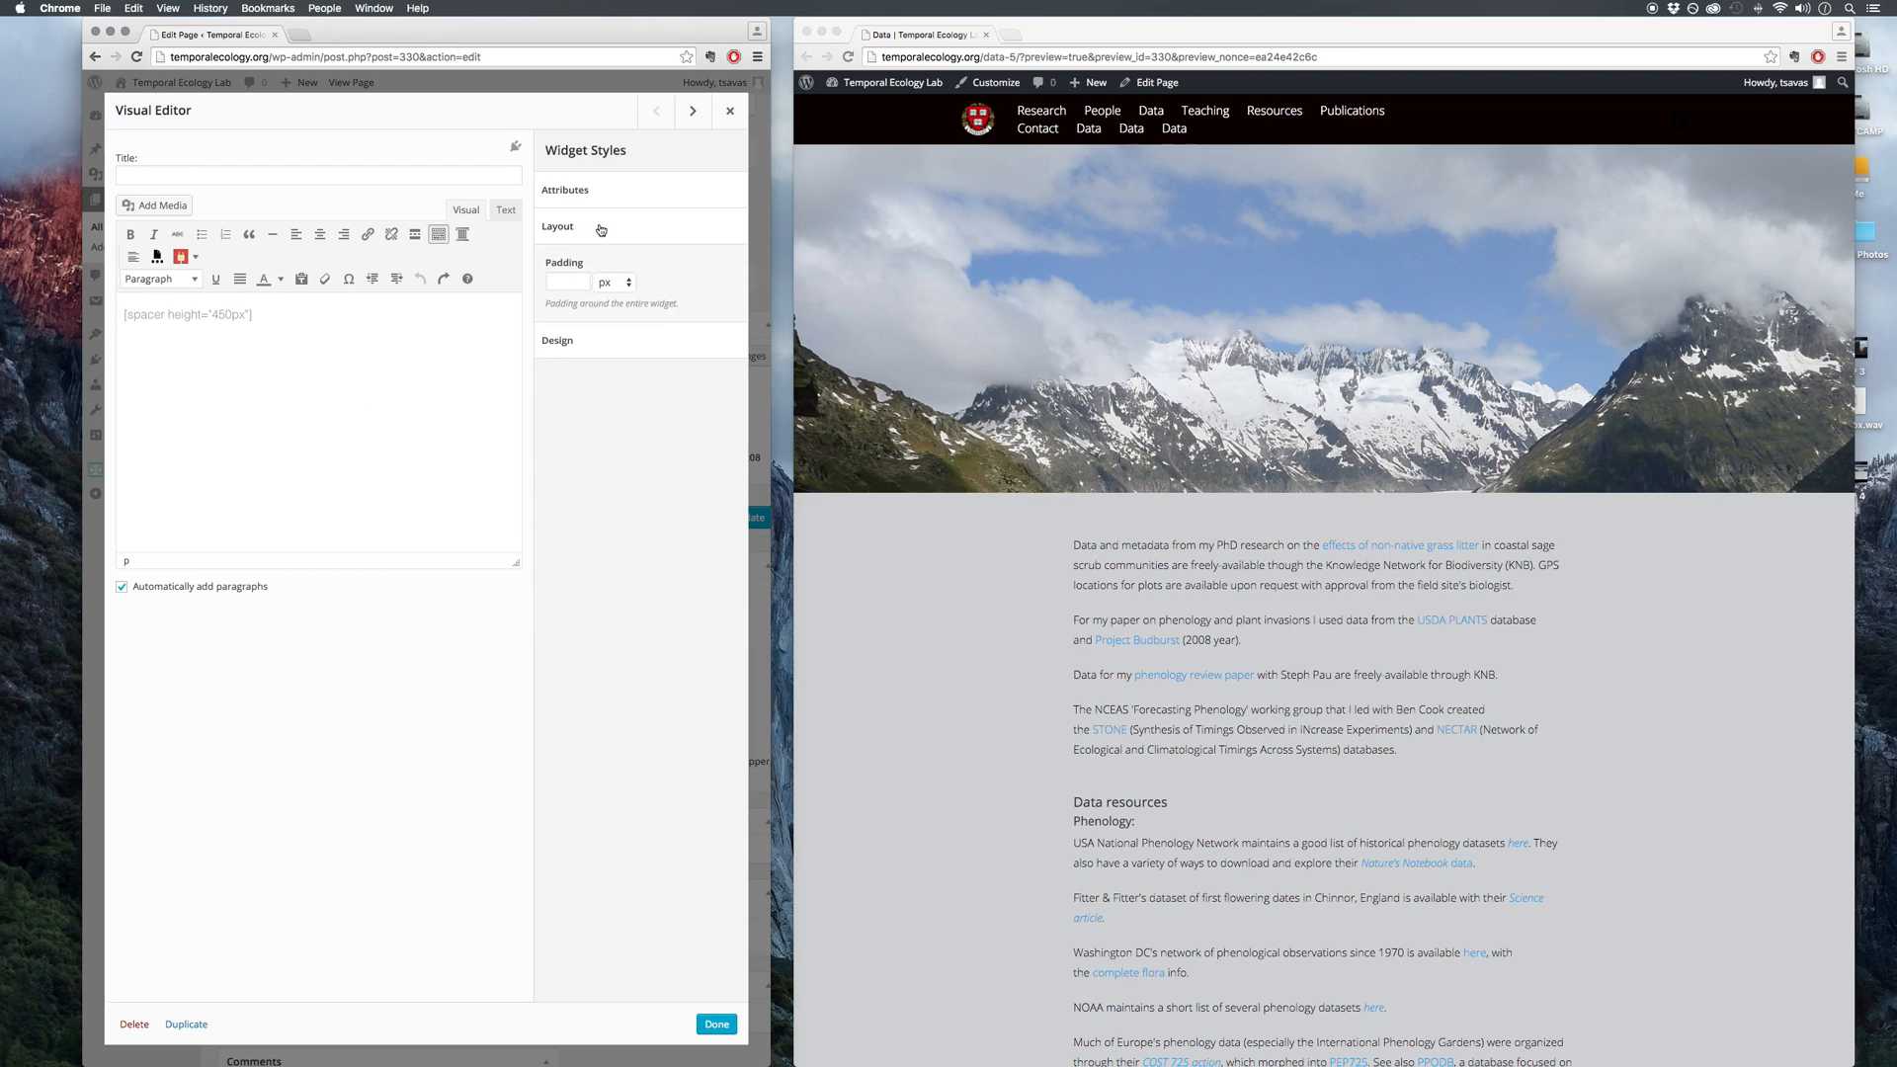
click(716, 1023)
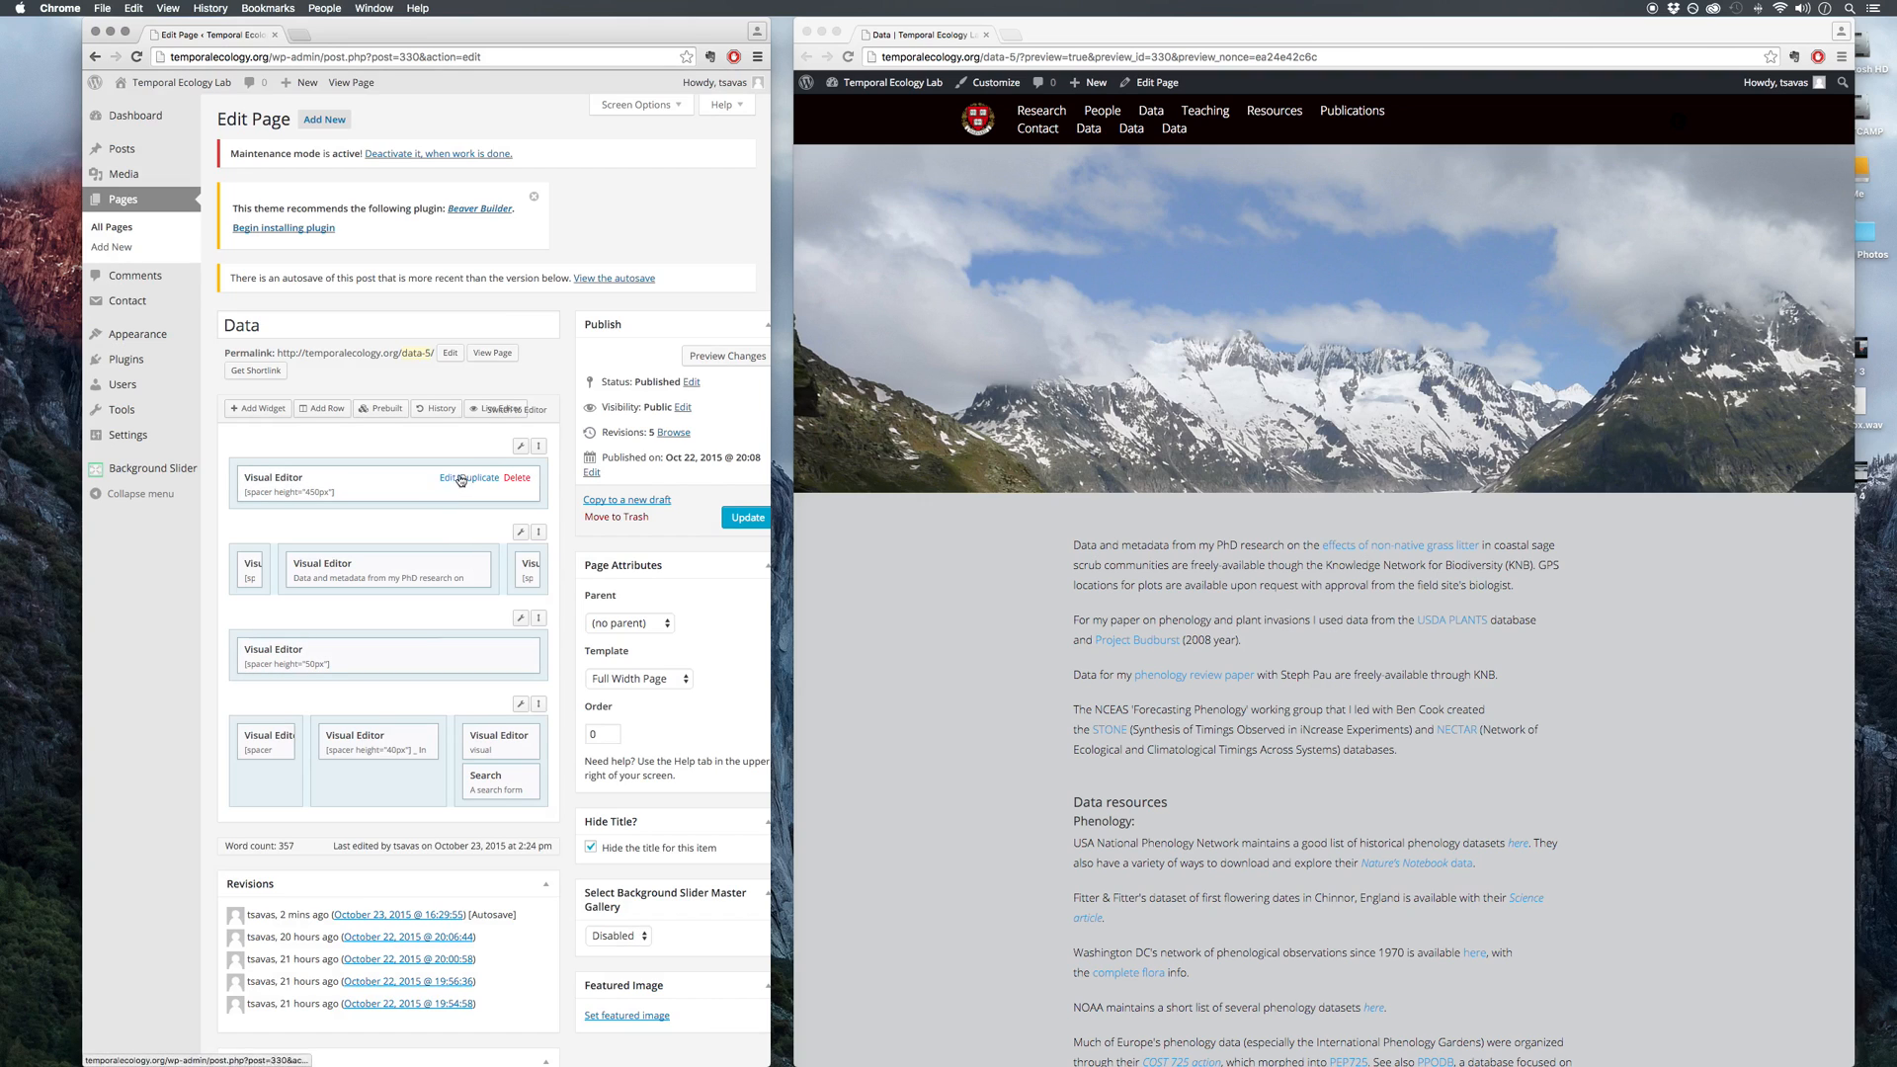
Step: View the top row's Design settings, including its background image, and close the row without changes
mouse_move(523, 450)
click(492, 472)
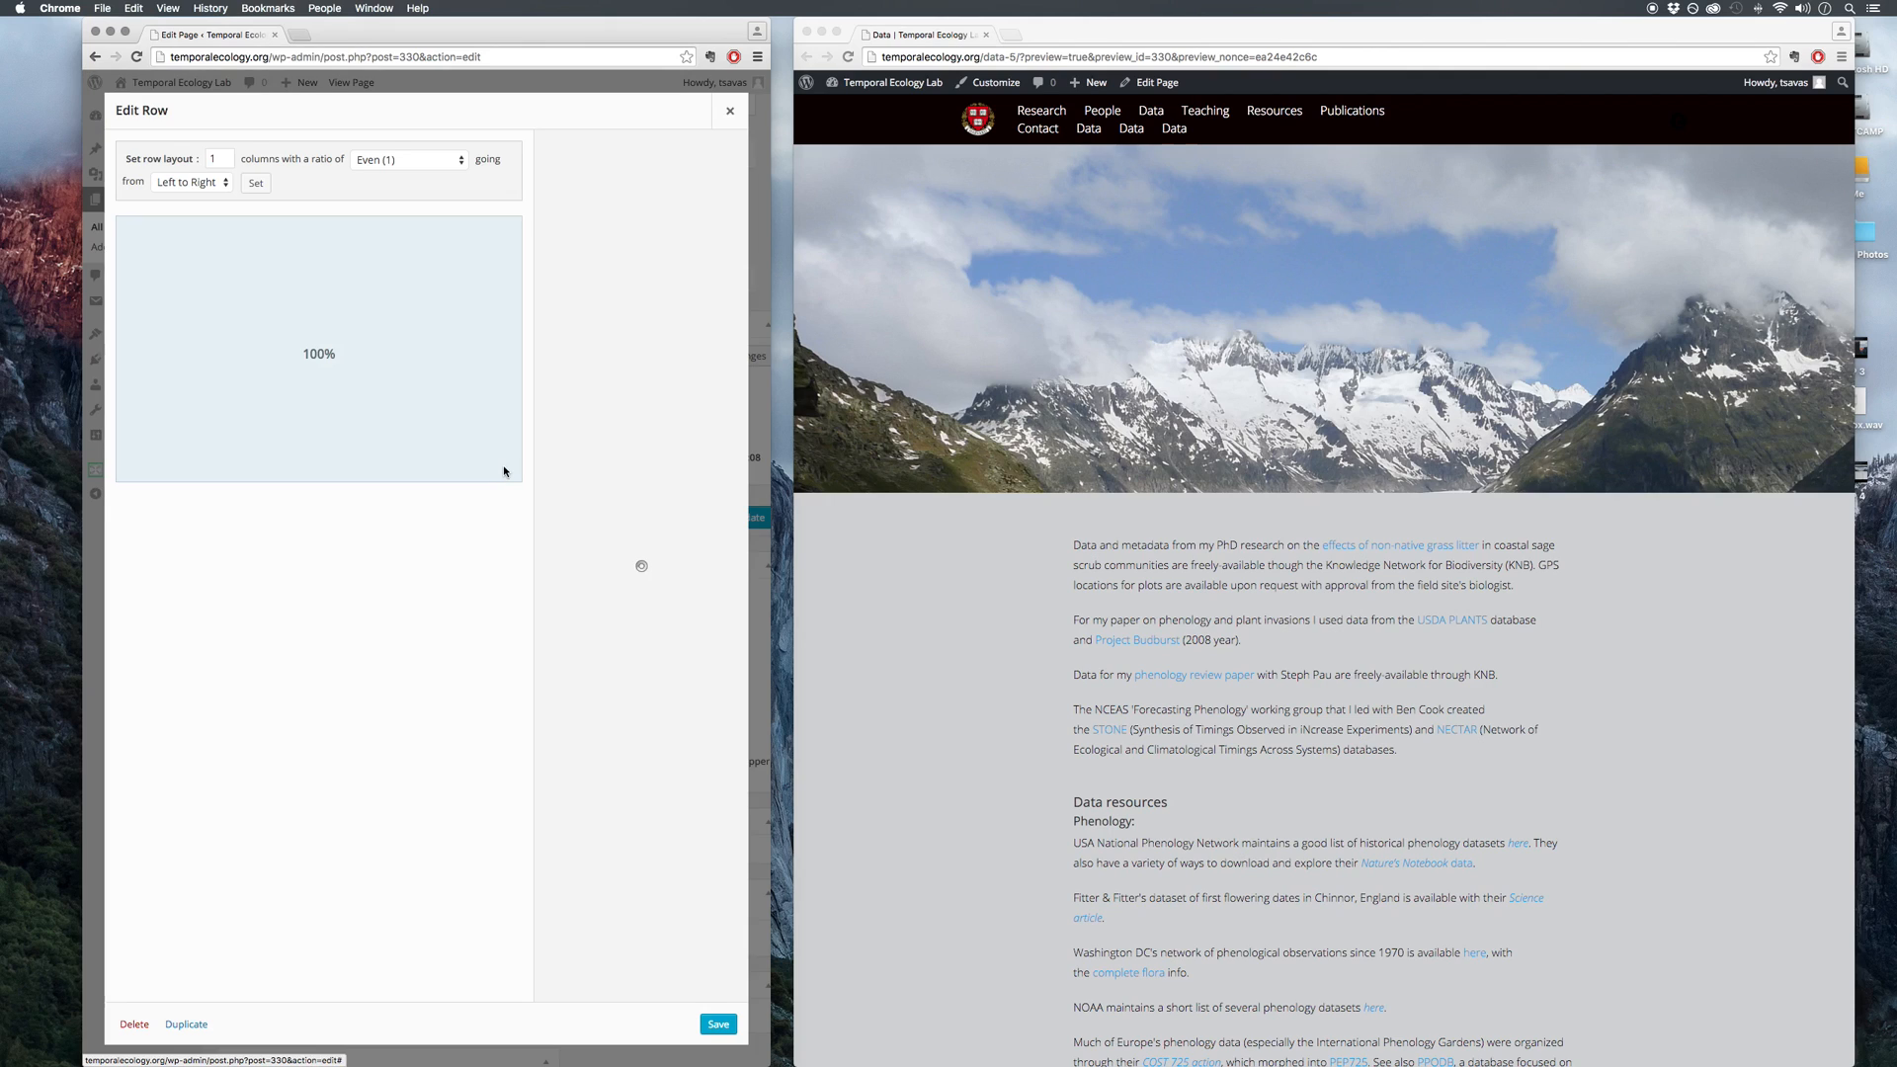
click(607, 264)
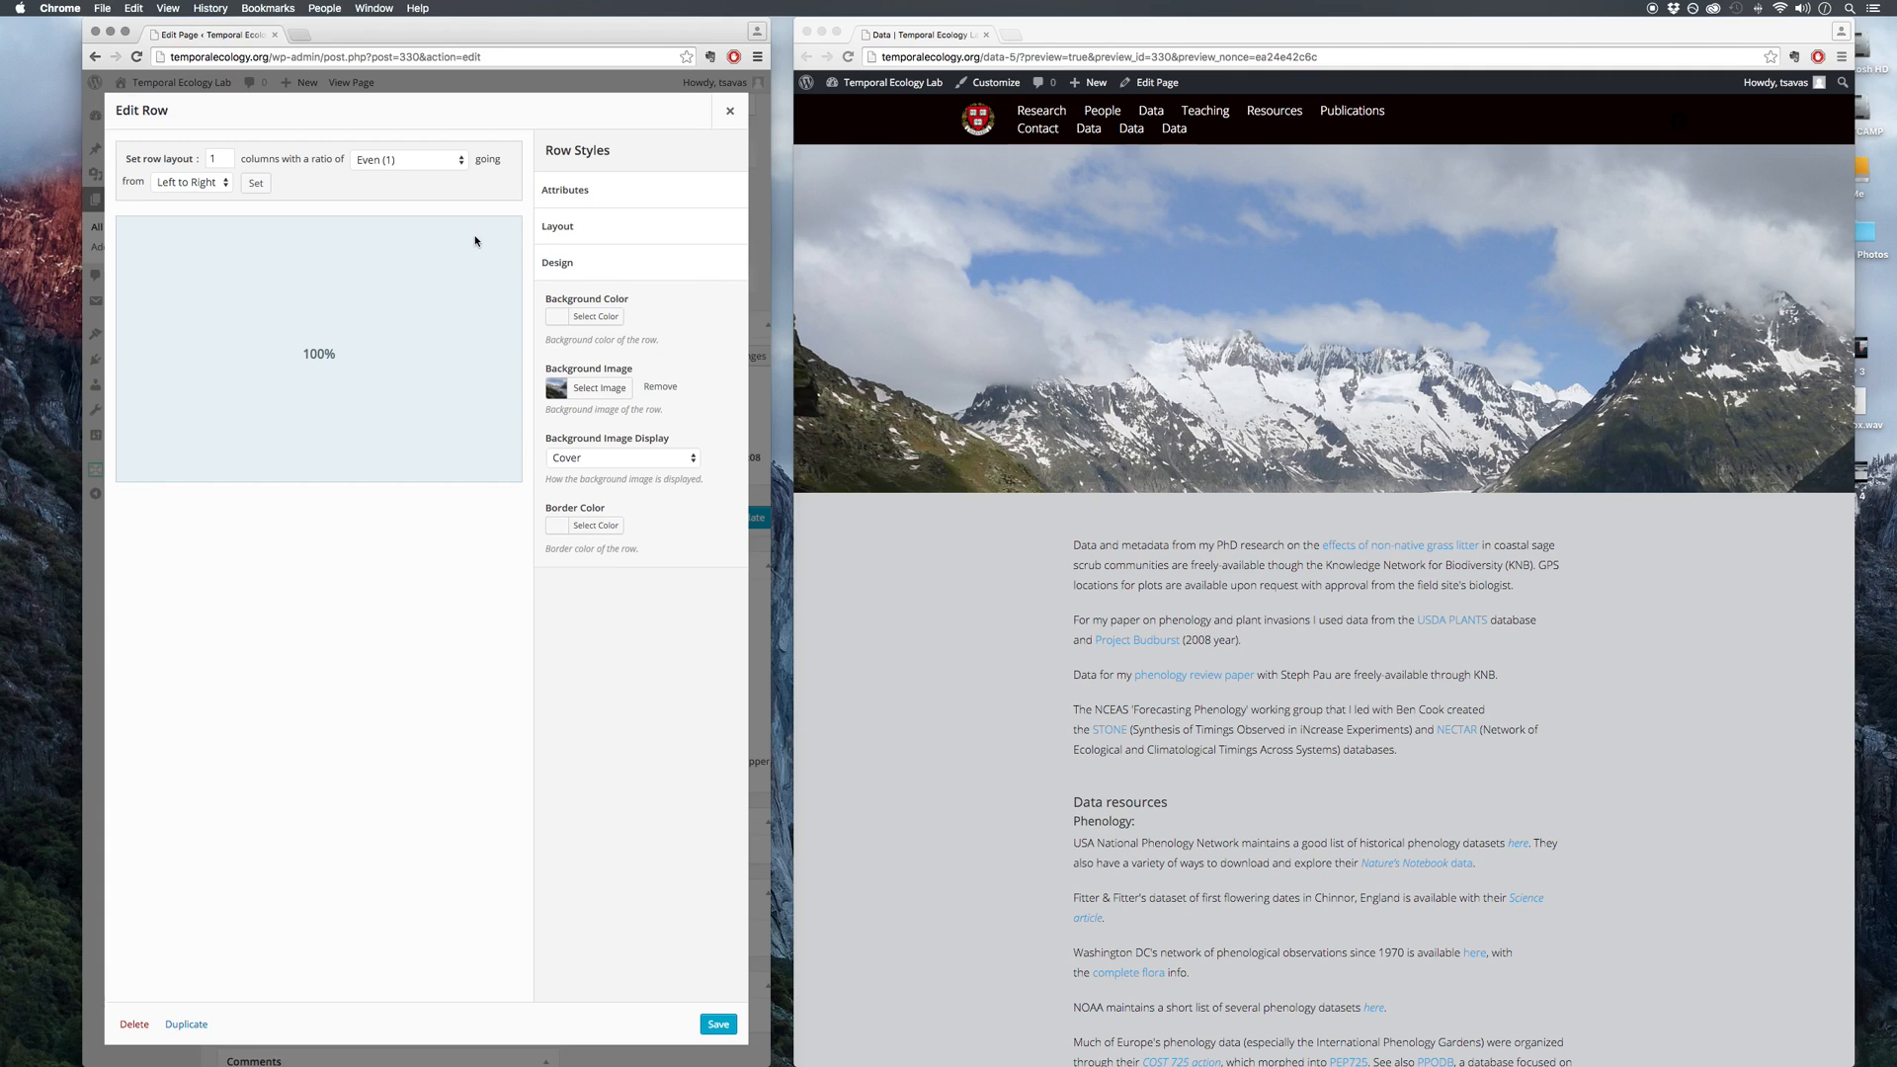
click(725, 110)
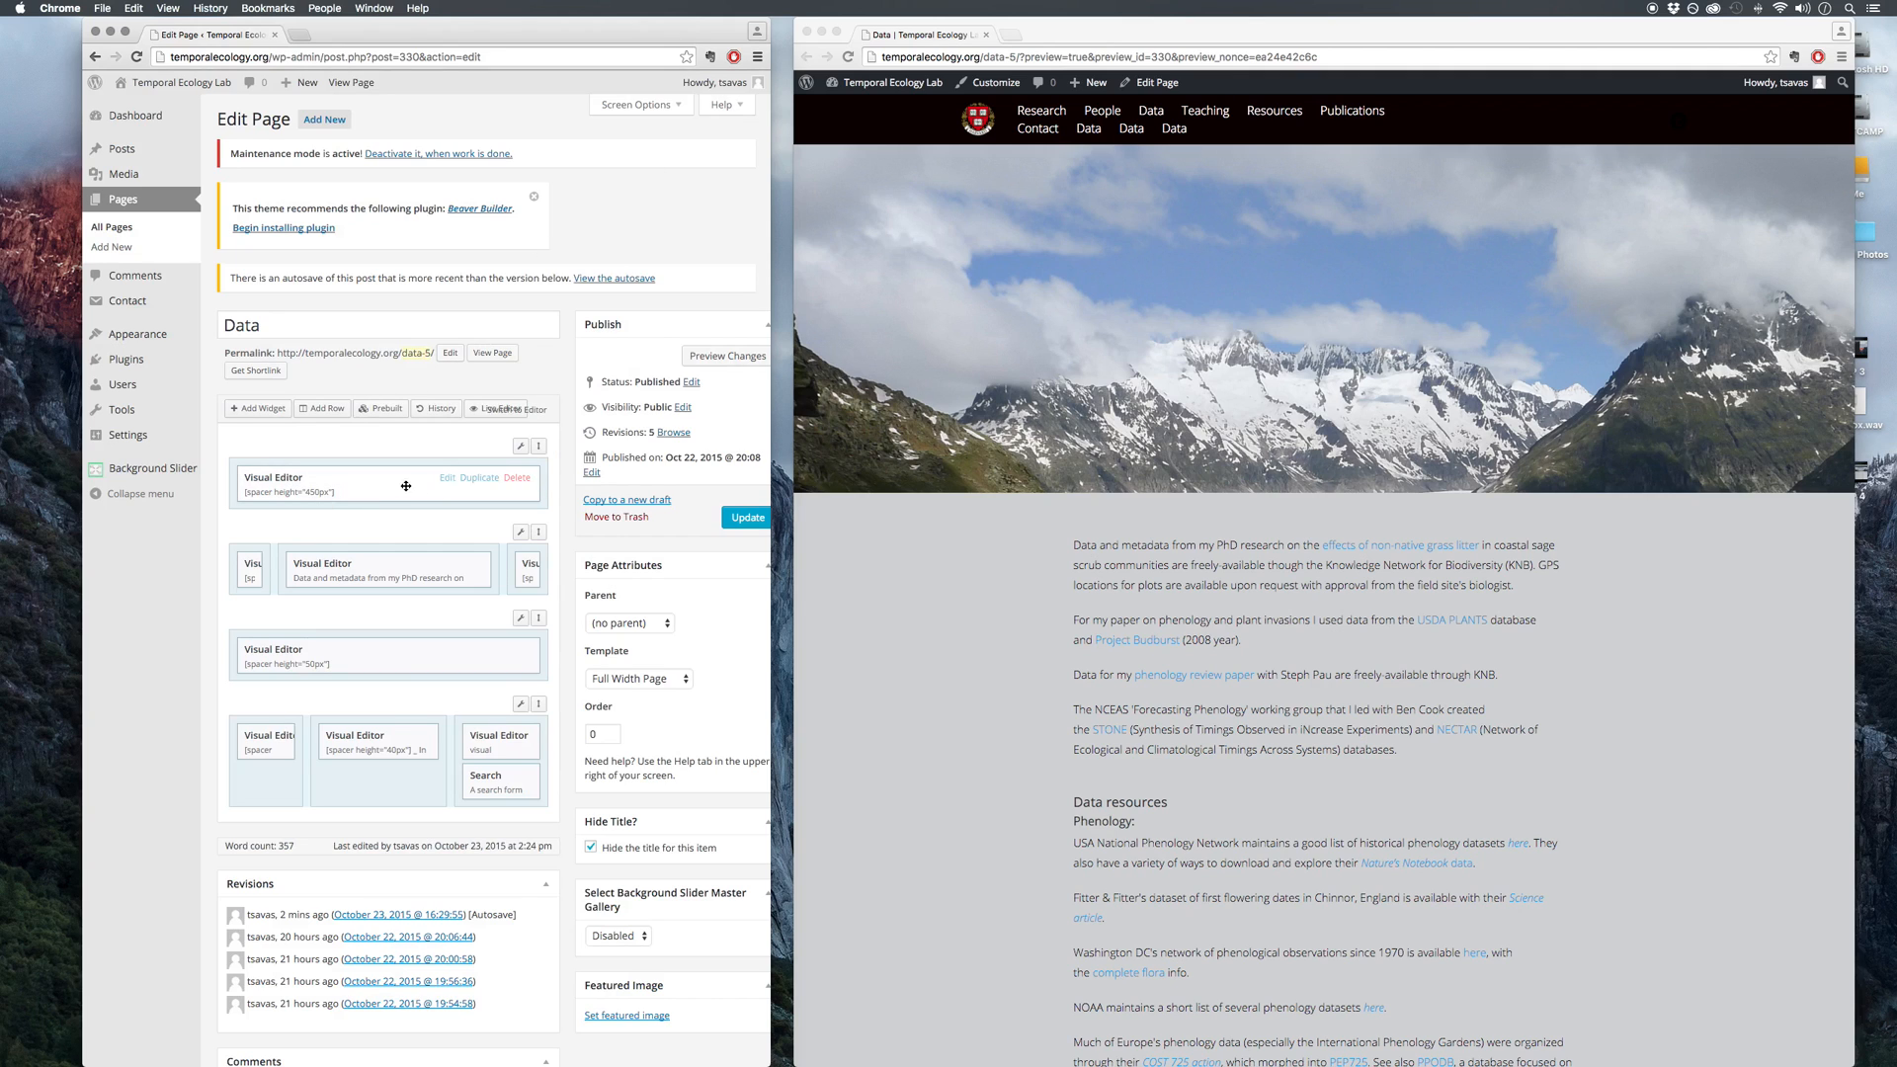
Step: Review the Attributes, Layout and Design styles of the top row's spacer widget and close it without changes
click(448, 480)
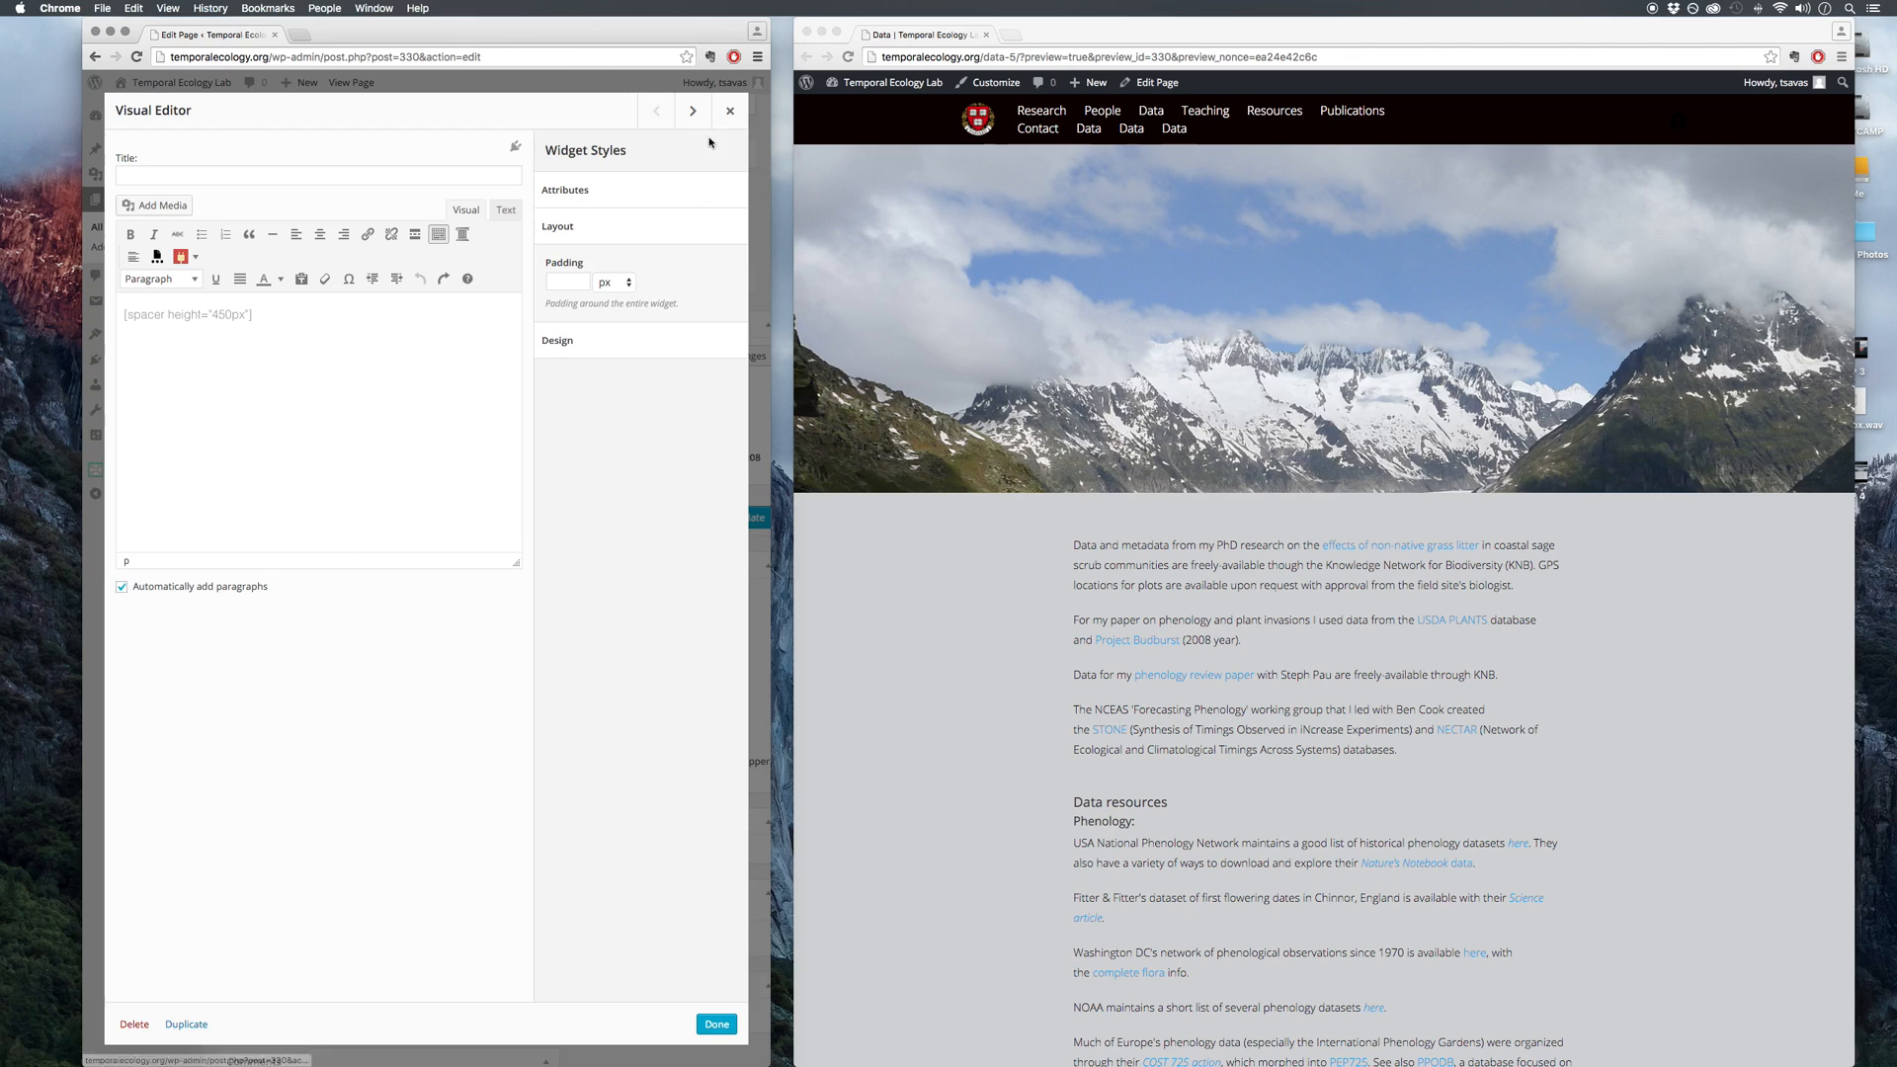
click(731, 111)
click(454, 479)
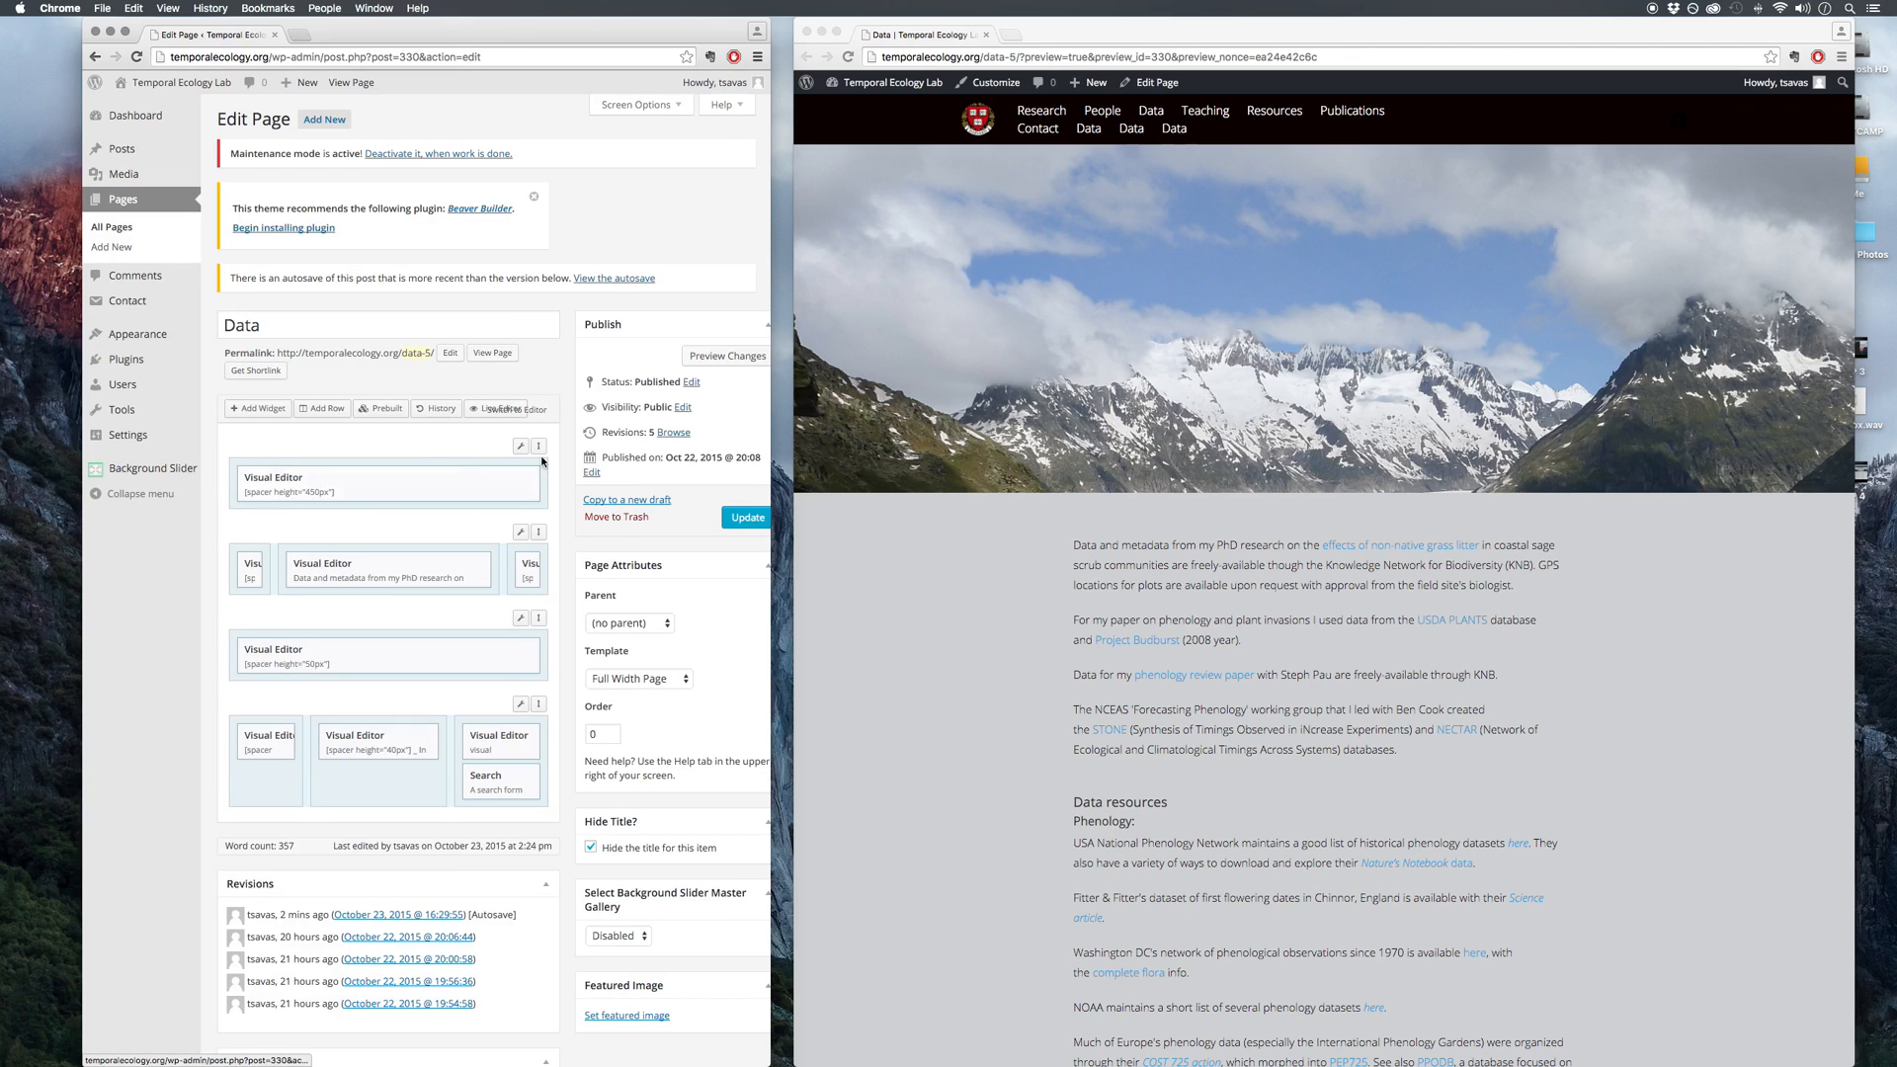
click(454, 479)
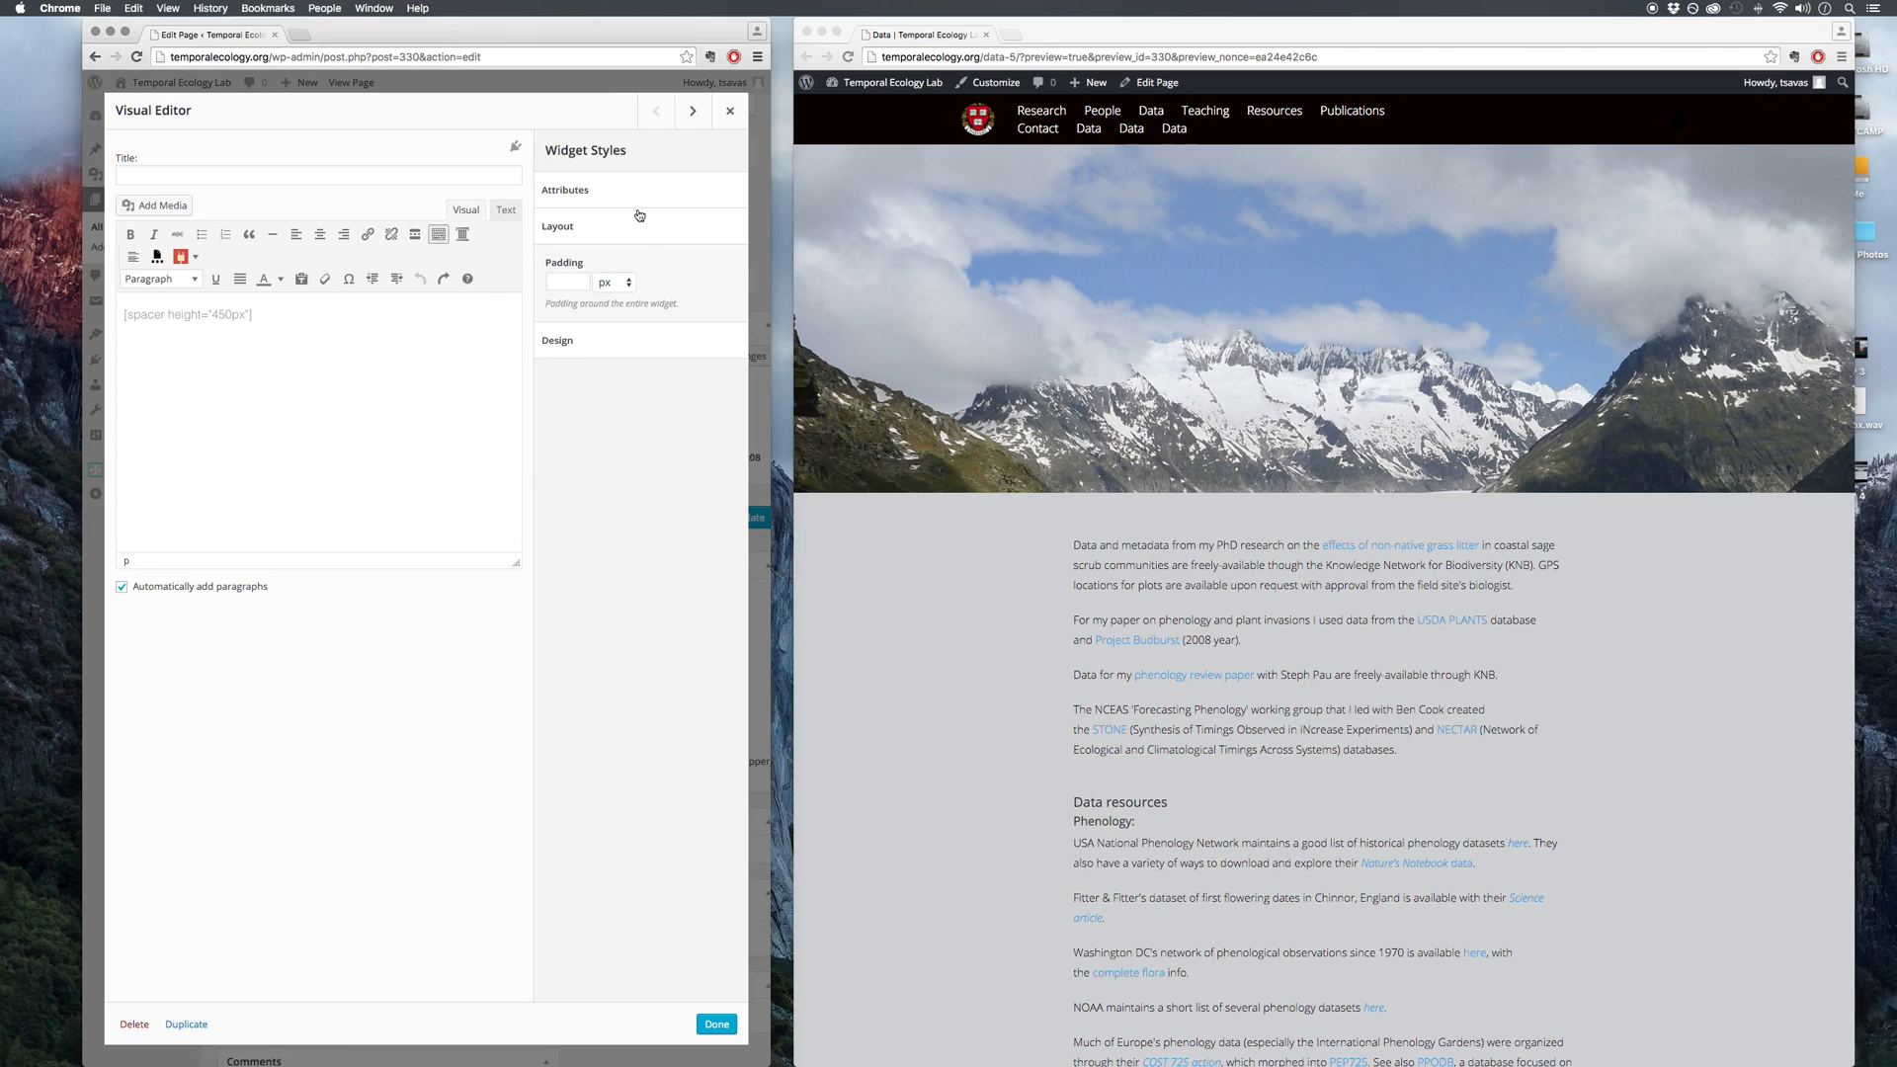
click(664, 192)
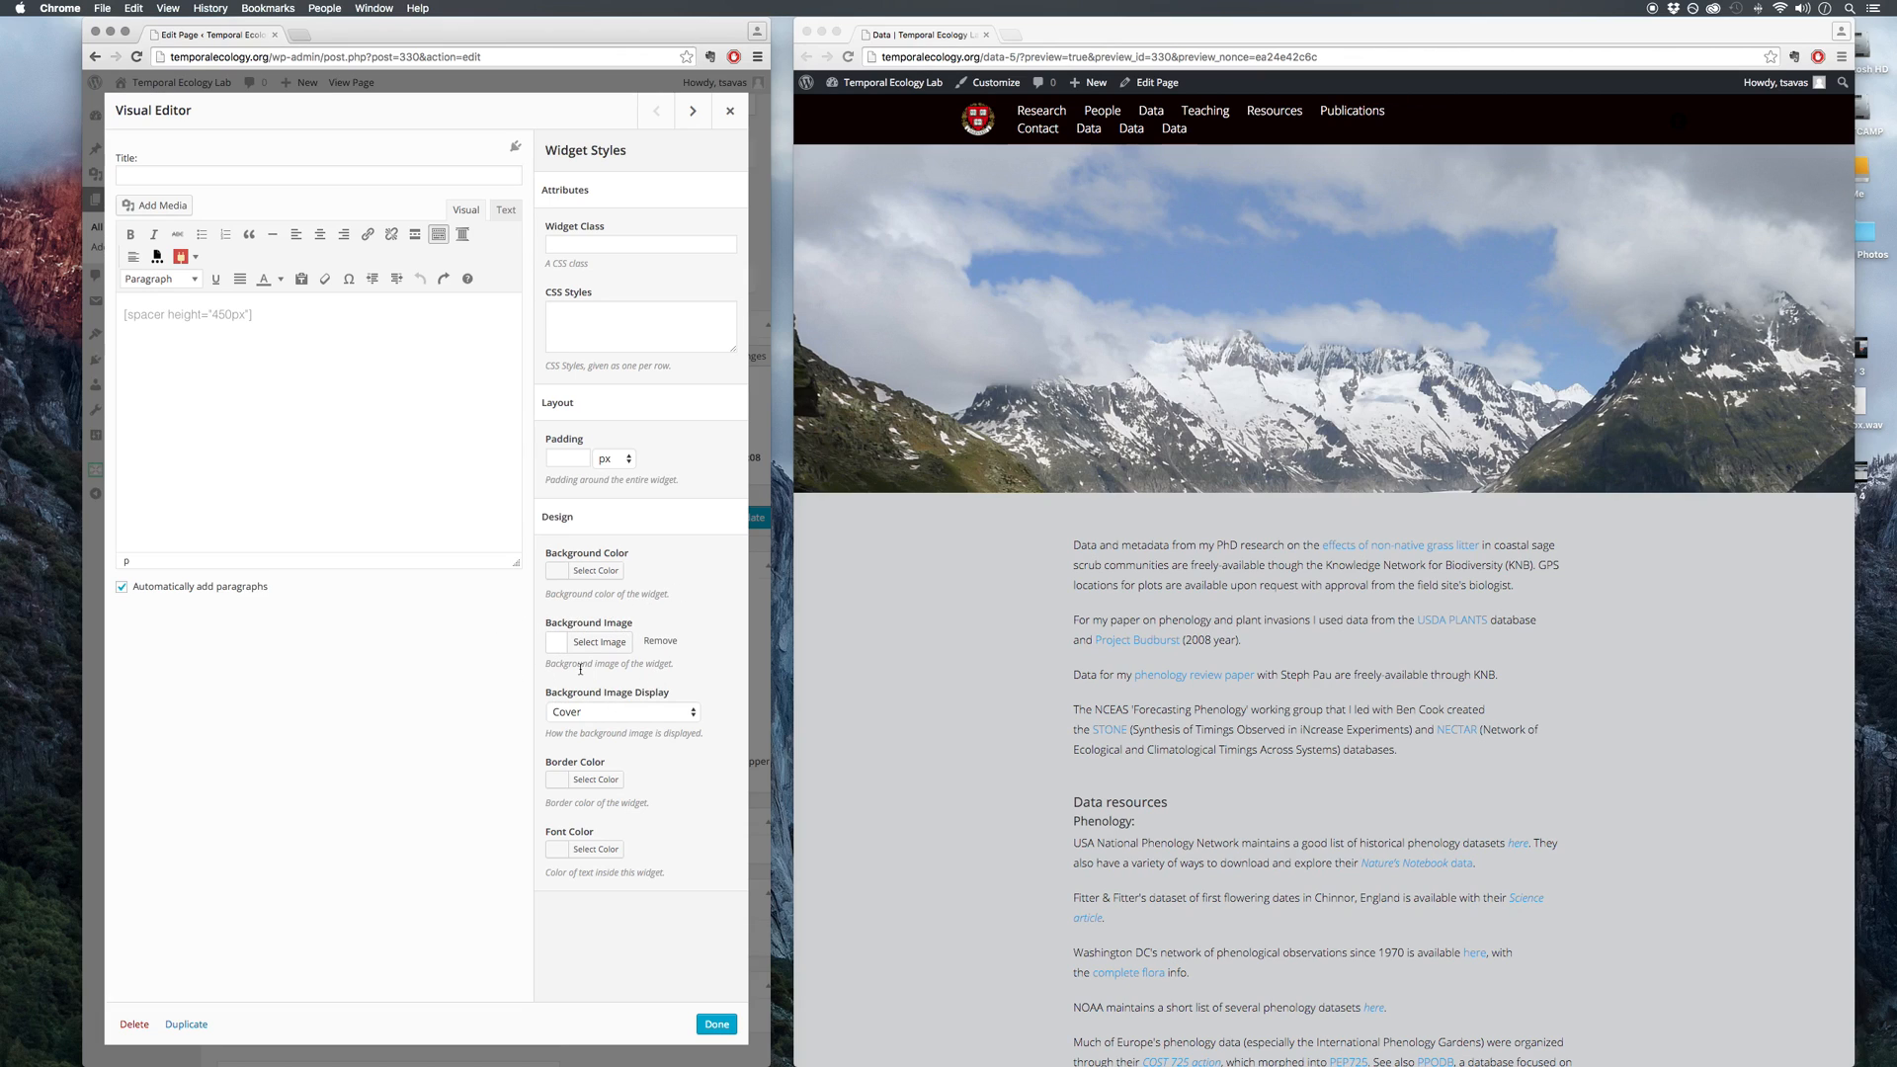
mouse_move(323, 338)
mouse_down()
mouse_move(259, 272)
mouse_move(309, 339)
mouse_move(240, 294)
mouse_move(286, 326)
mouse_up()
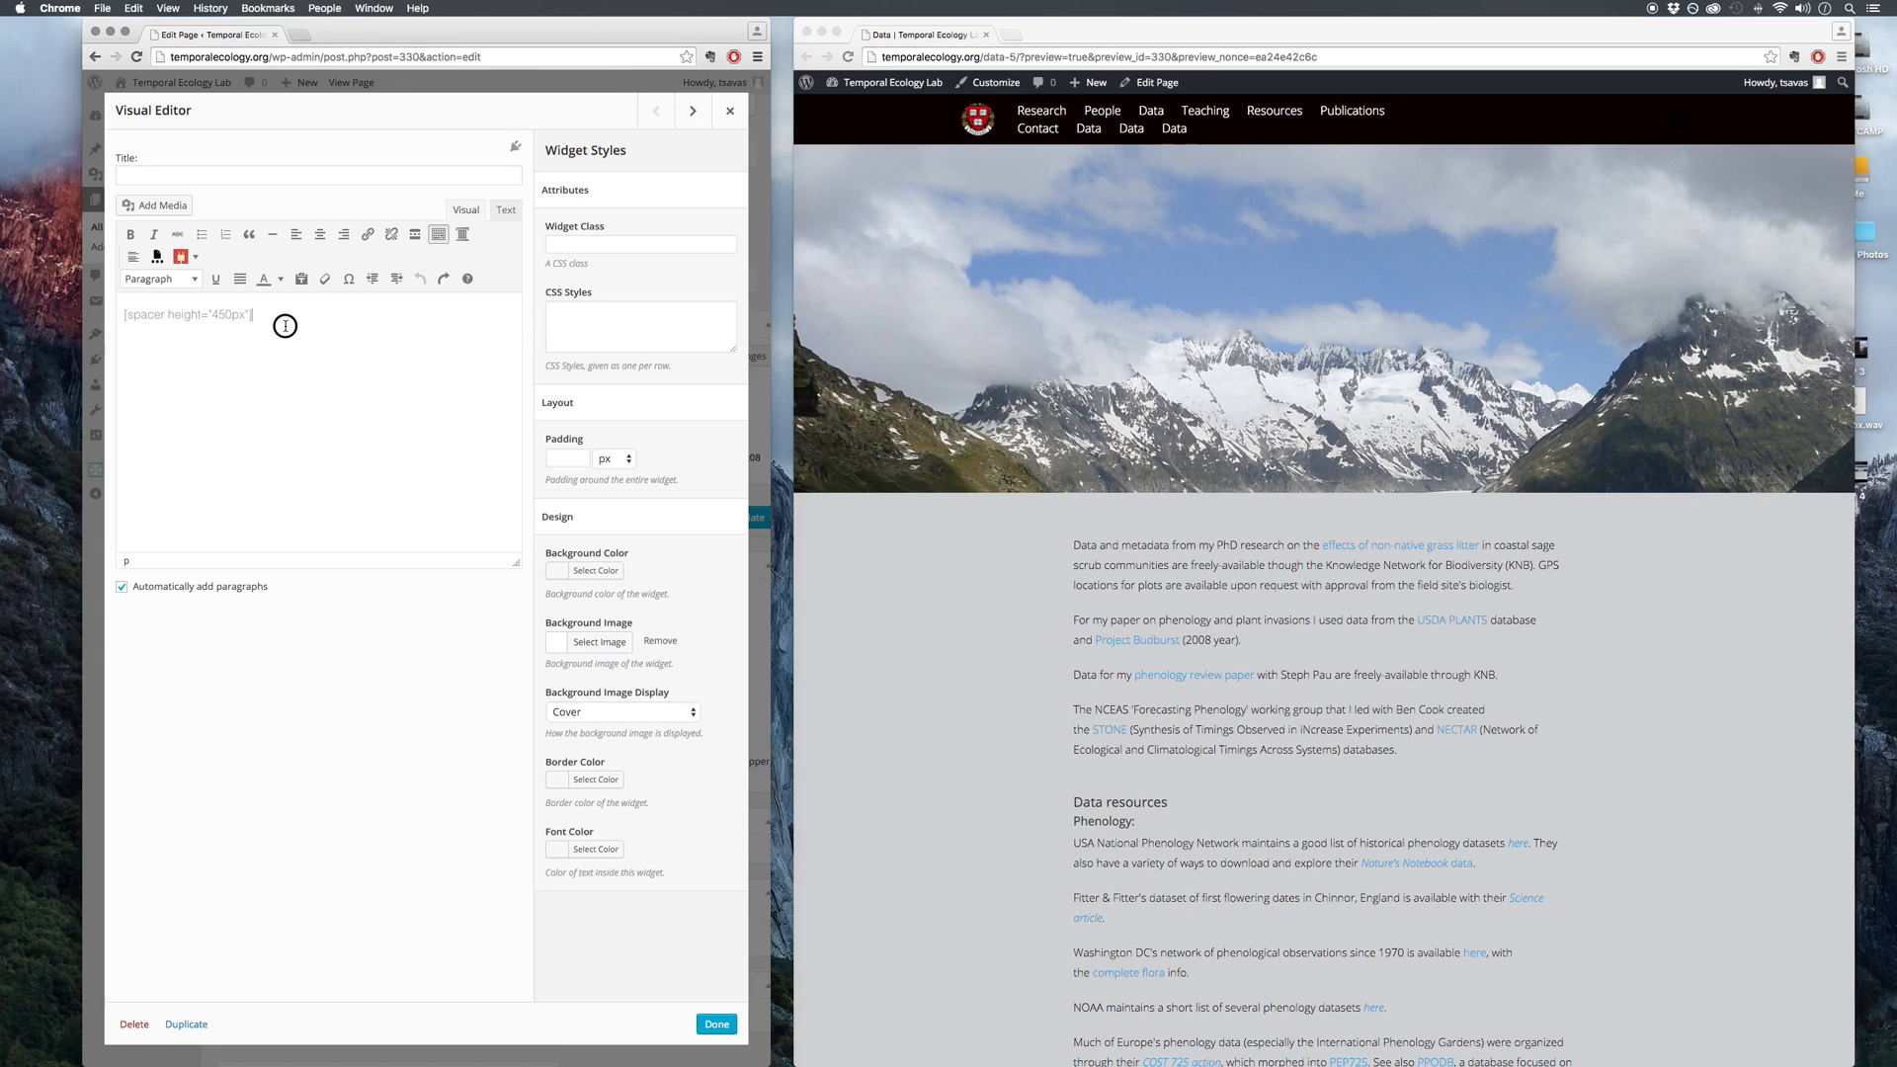
click(730, 111)
Step: Set the top row's background image to 2013Sep15_PagetLkout82_KickingHorse.jpg from the Media Library
mouse_move(521, 446)
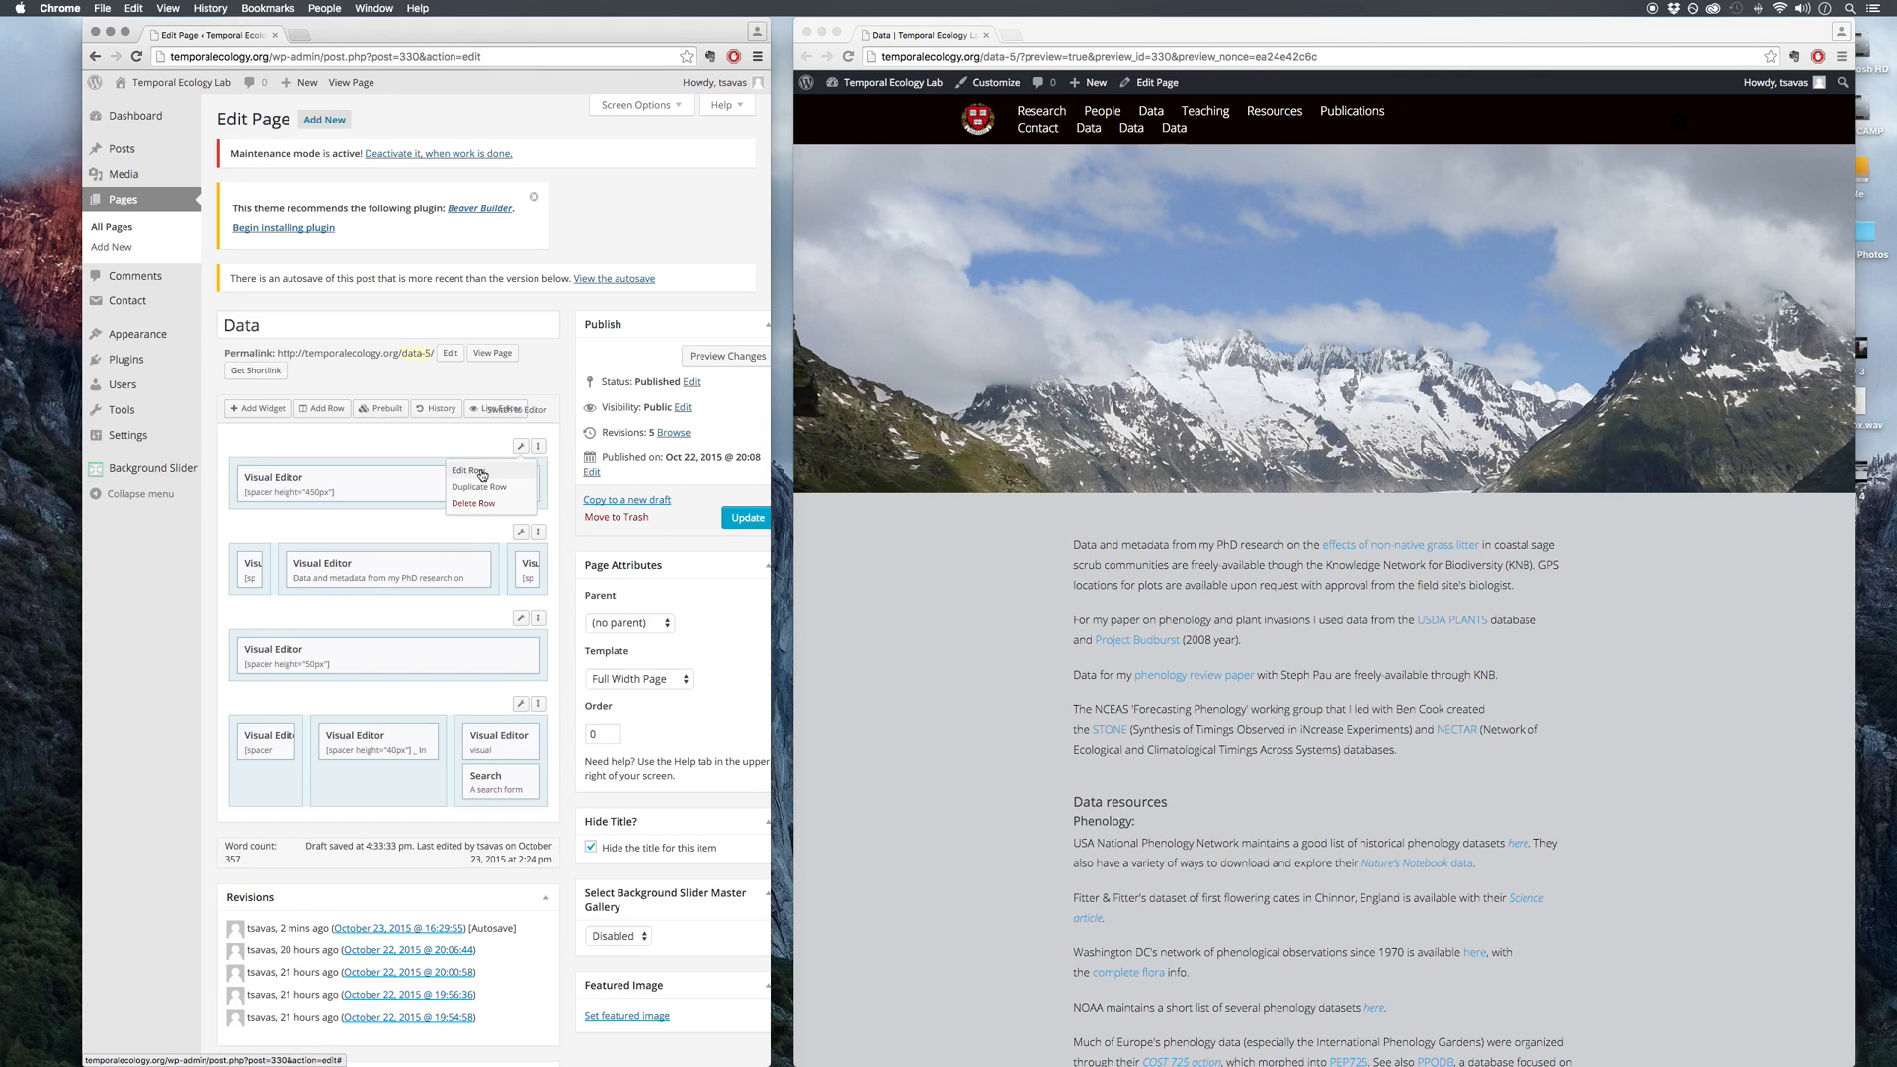
click(481, 474)
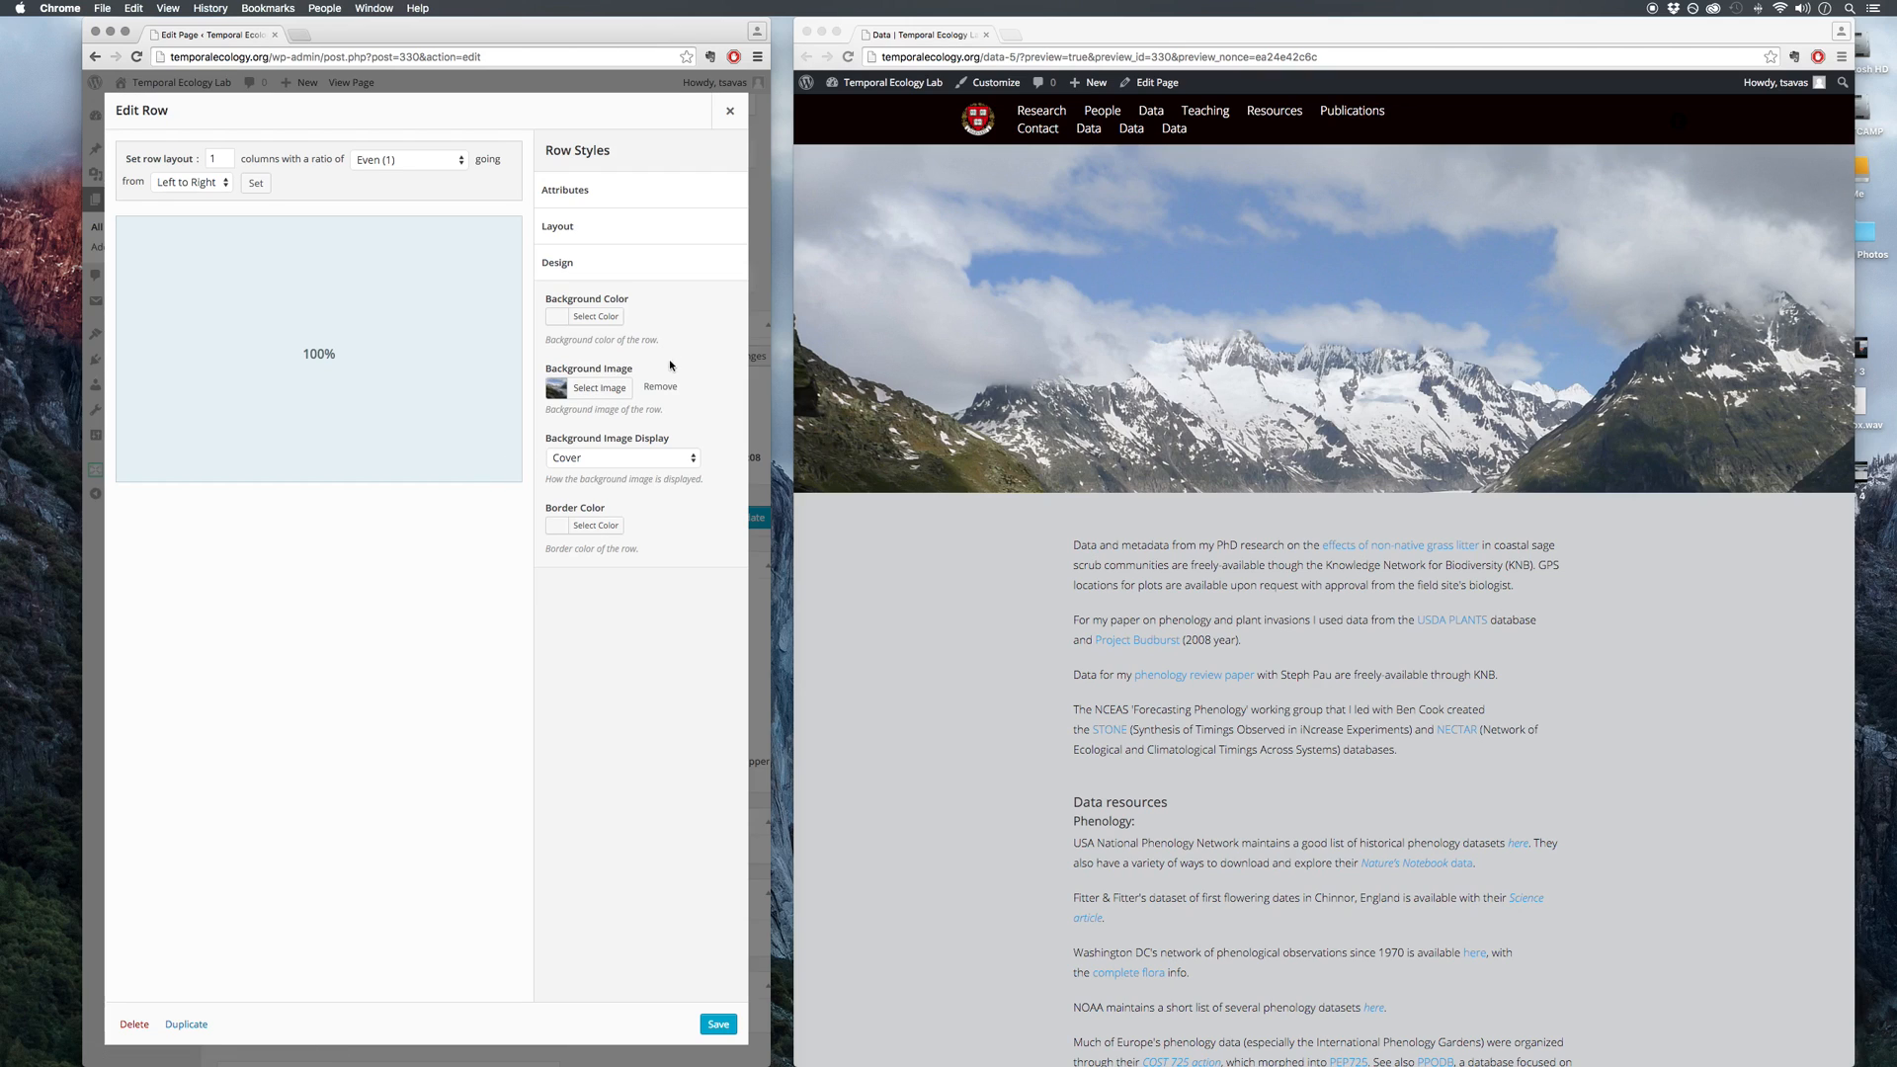
click(600, 389)
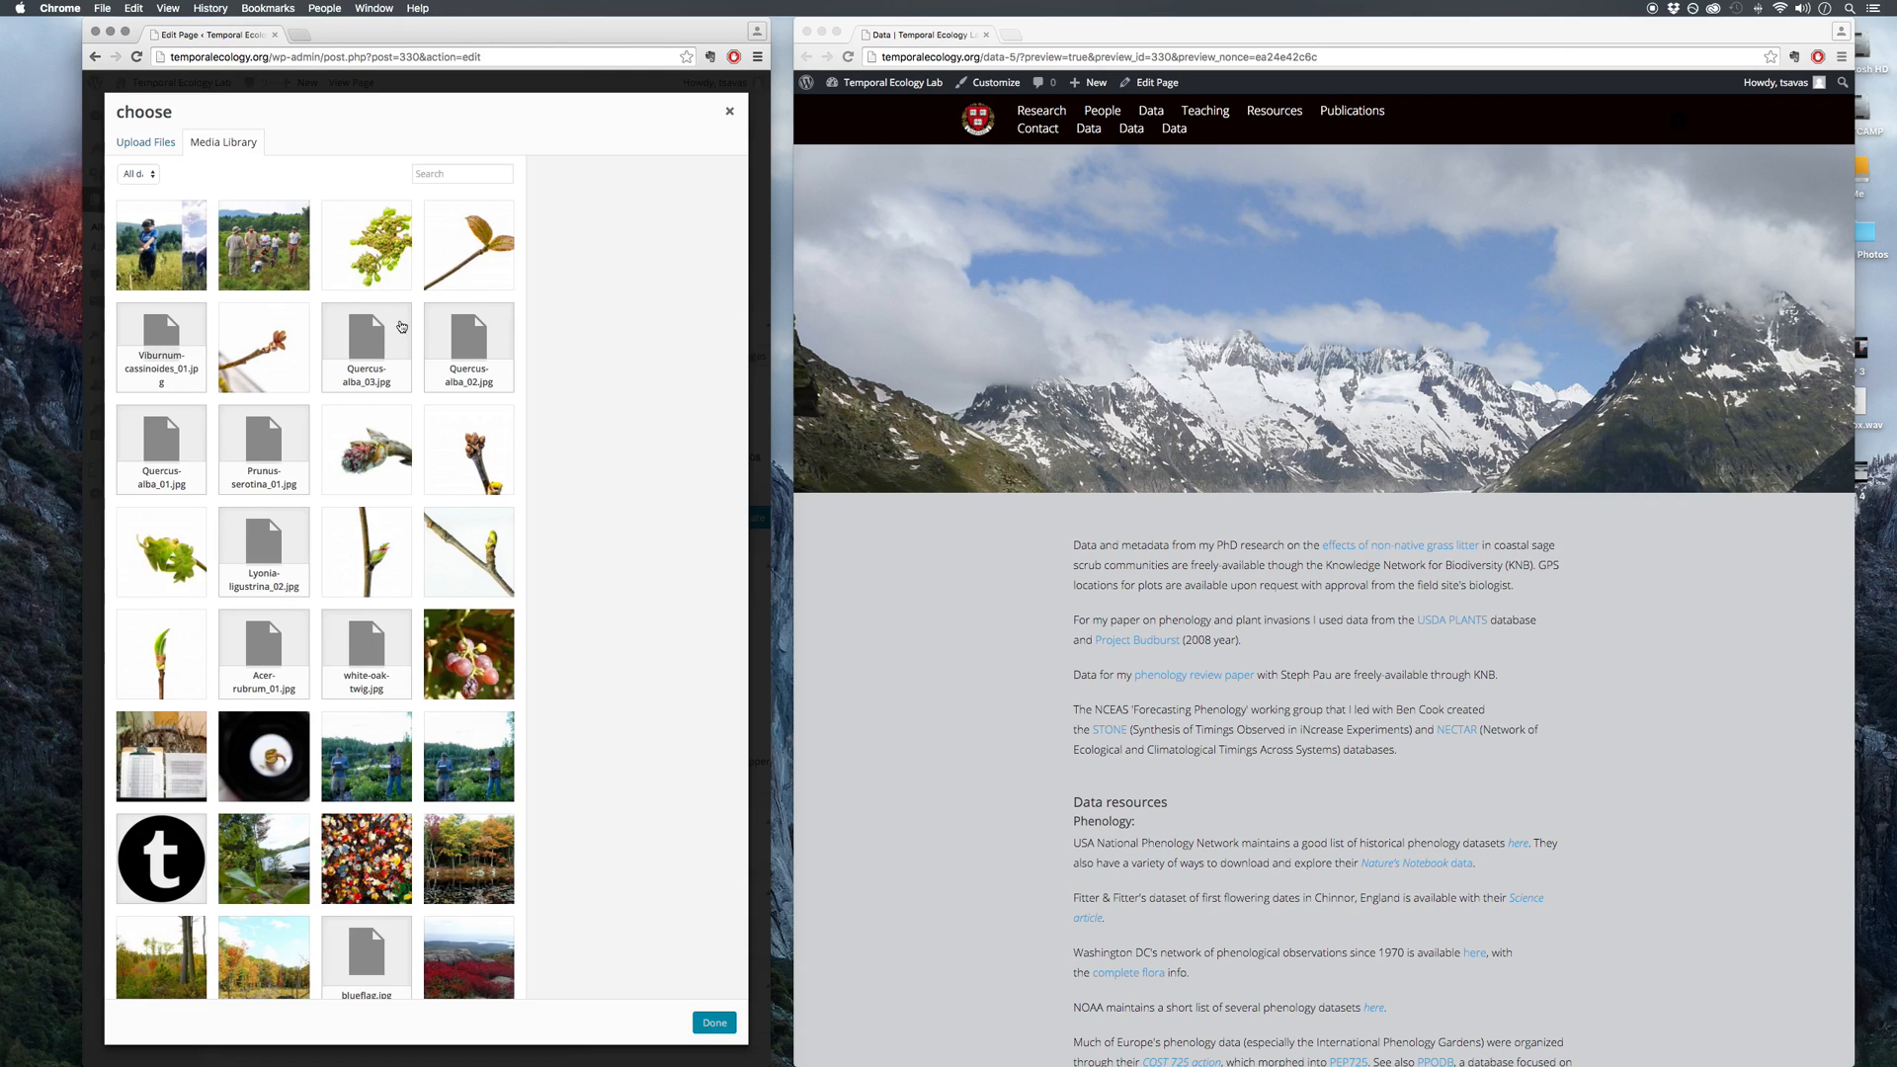
scroll(381, 316, down, 5)
scroll(384, 337, down, 3)
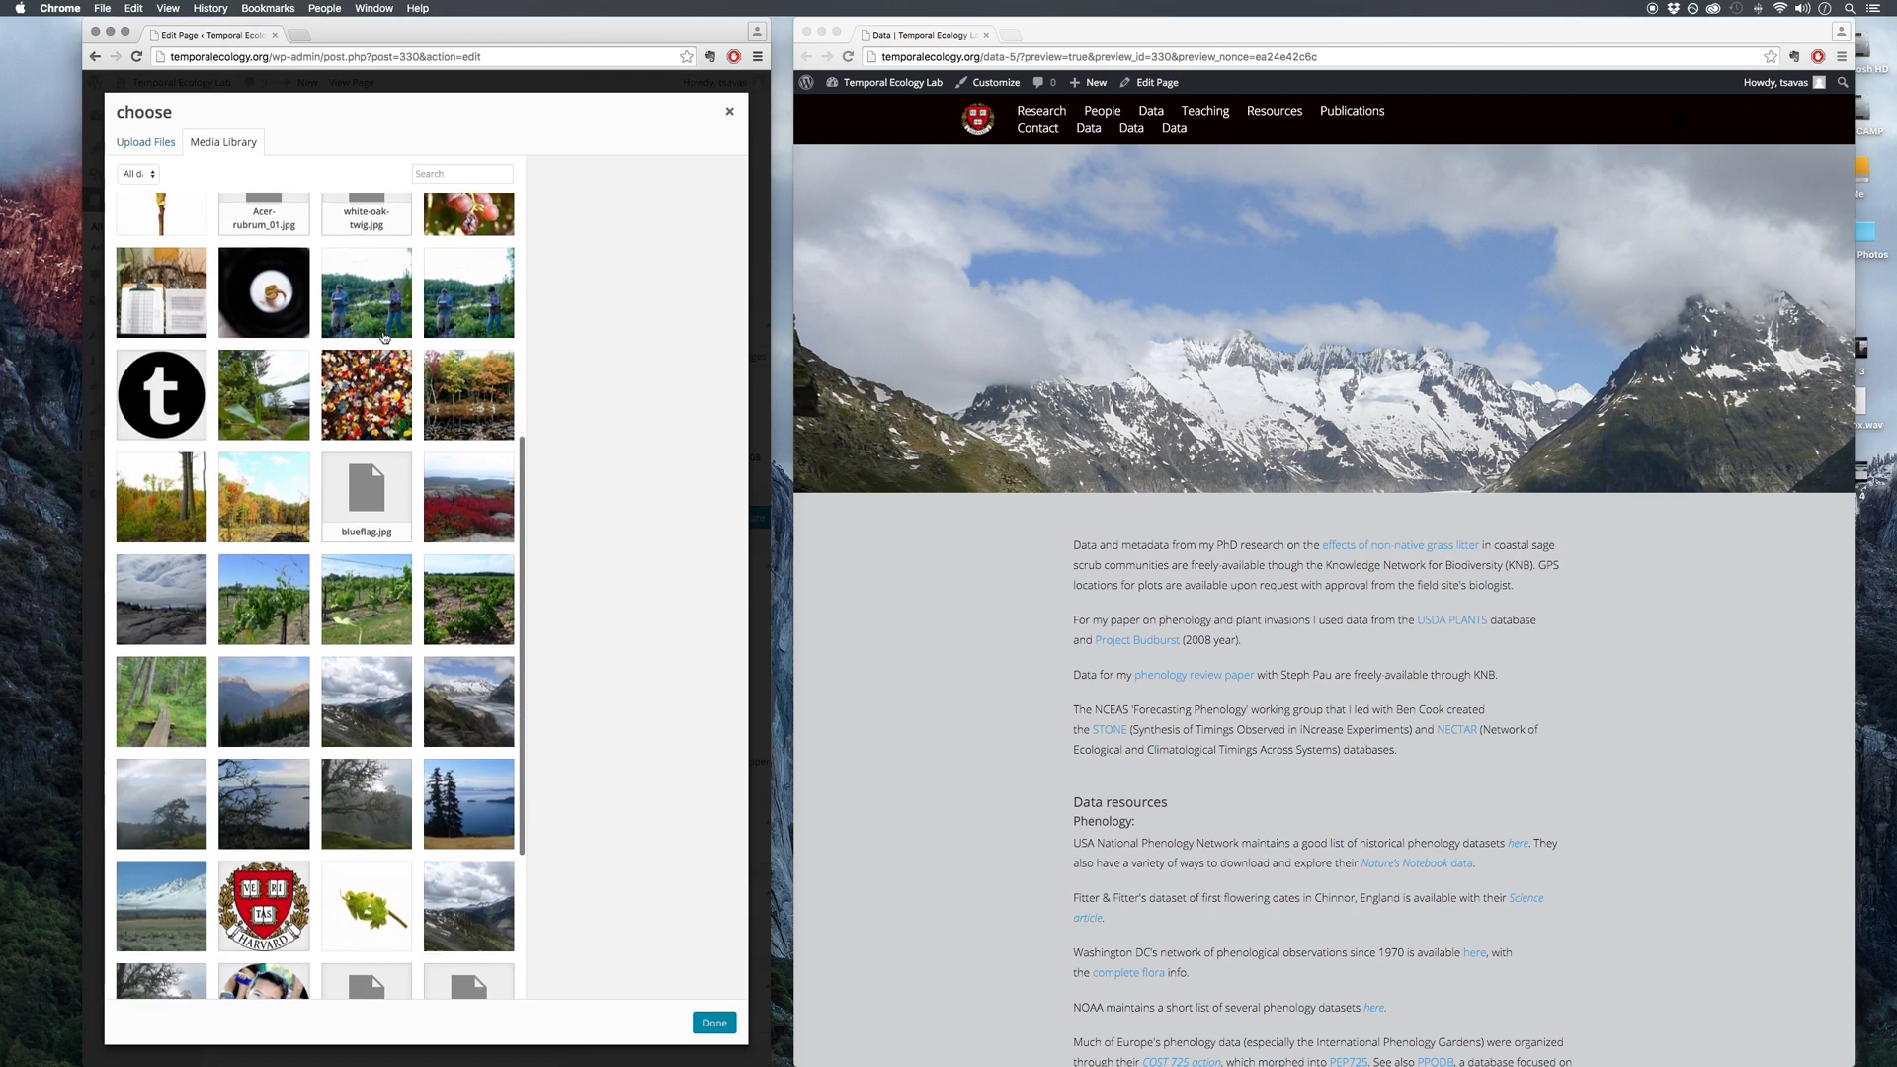
scroll(404, 726, down, 4)
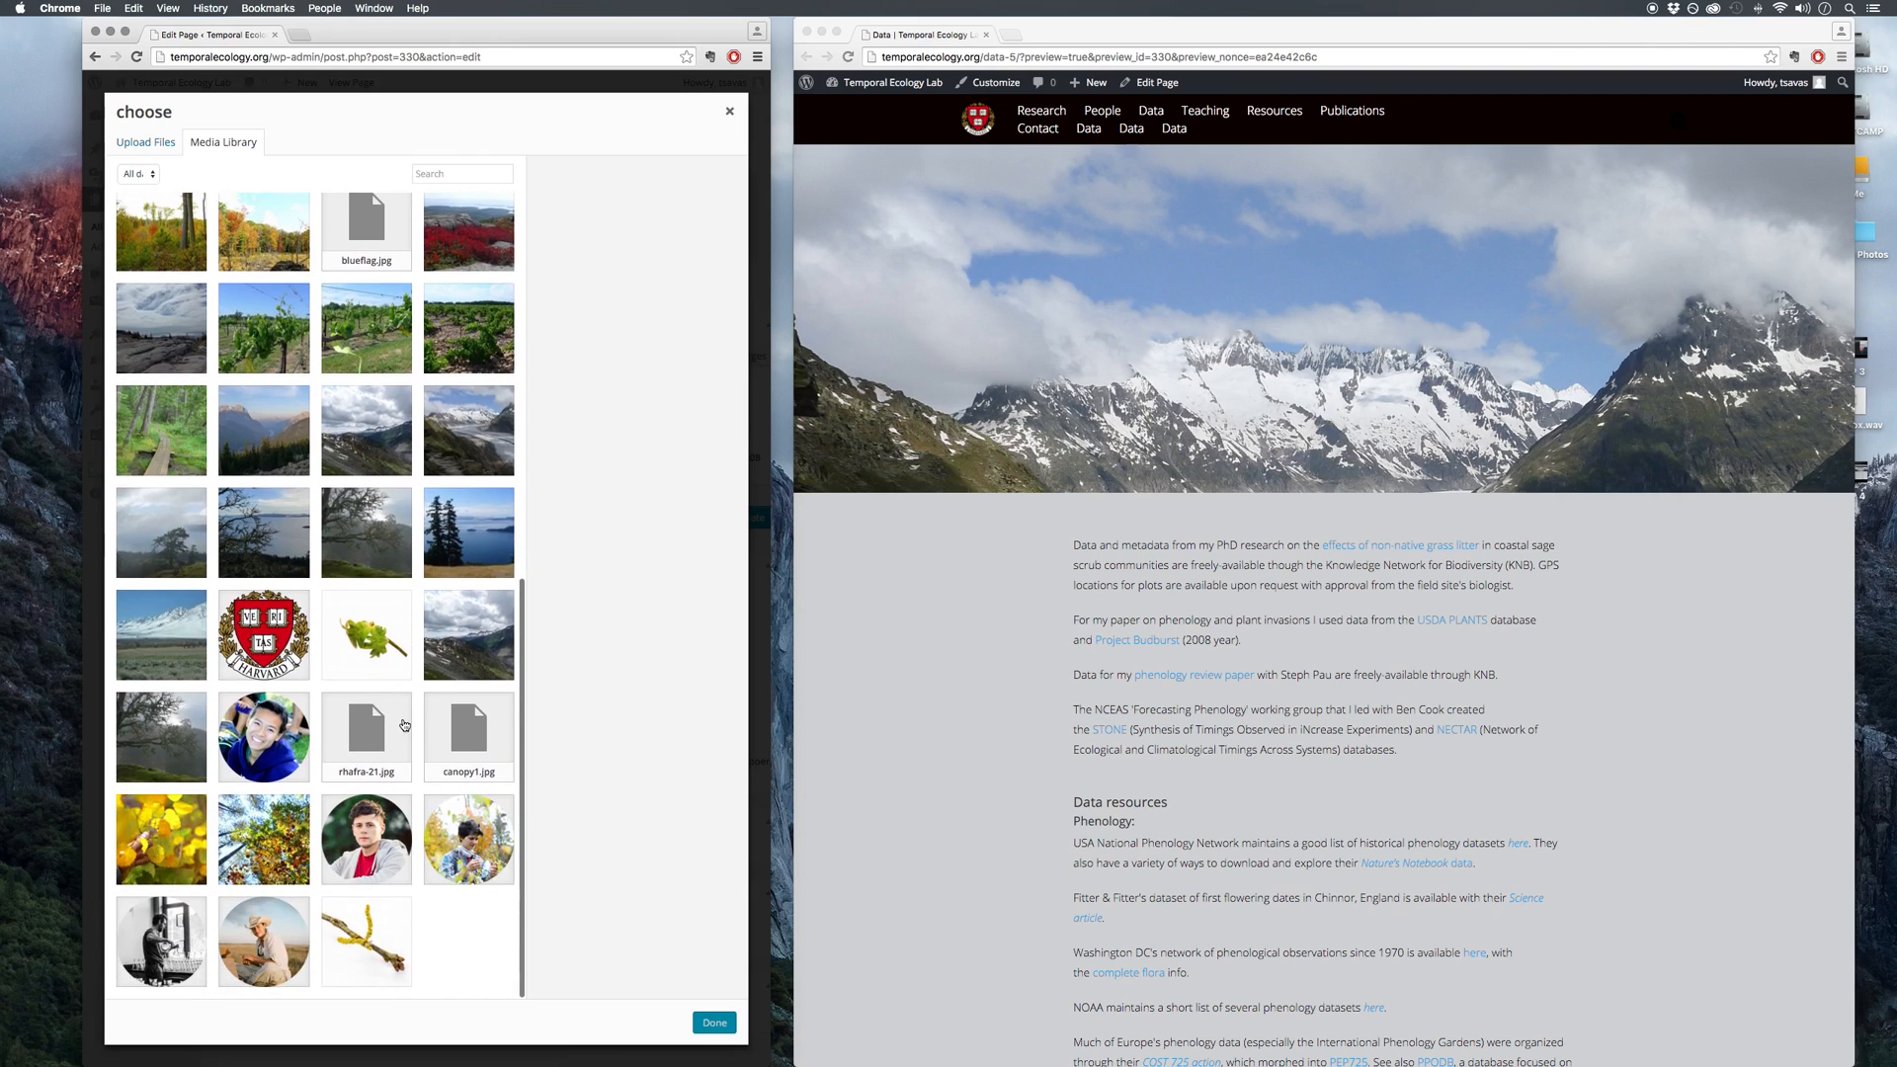
scroll(405, 726, up, 5)
click(265, 671)
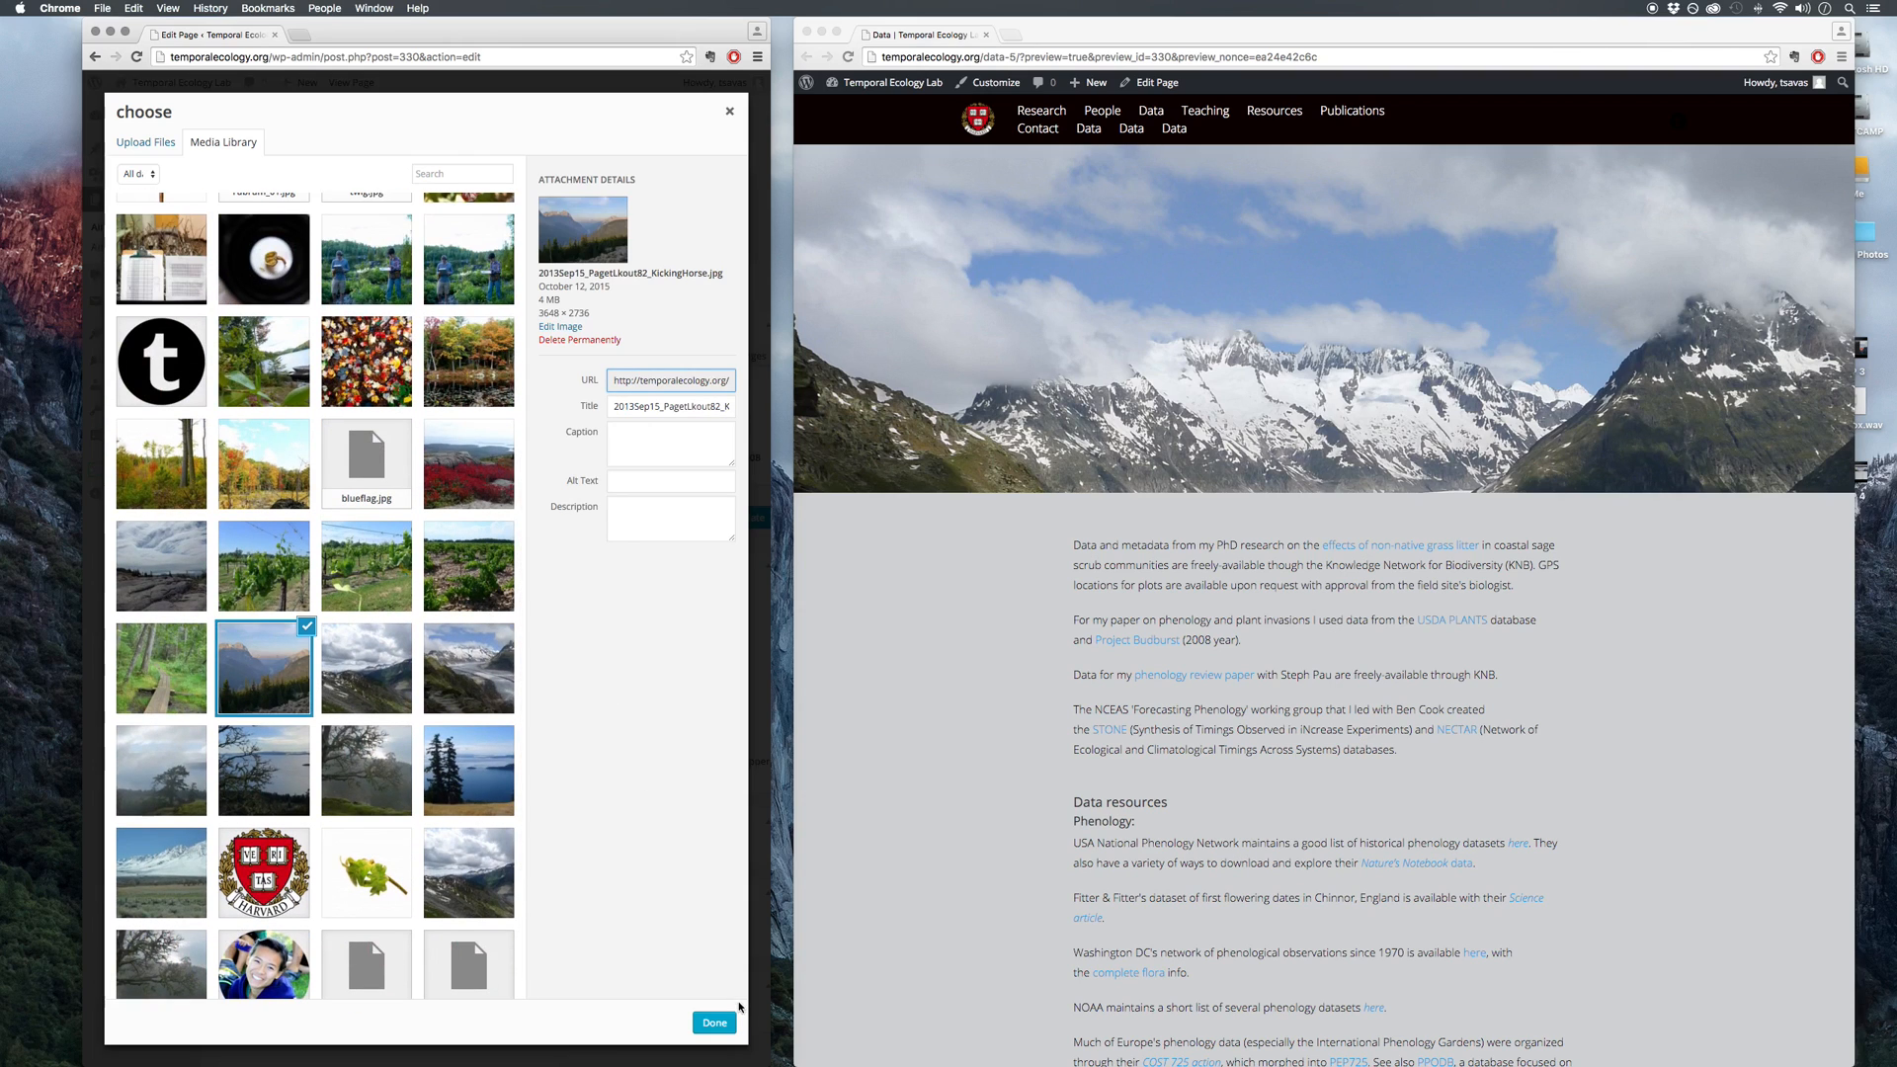
click(720, 1022)
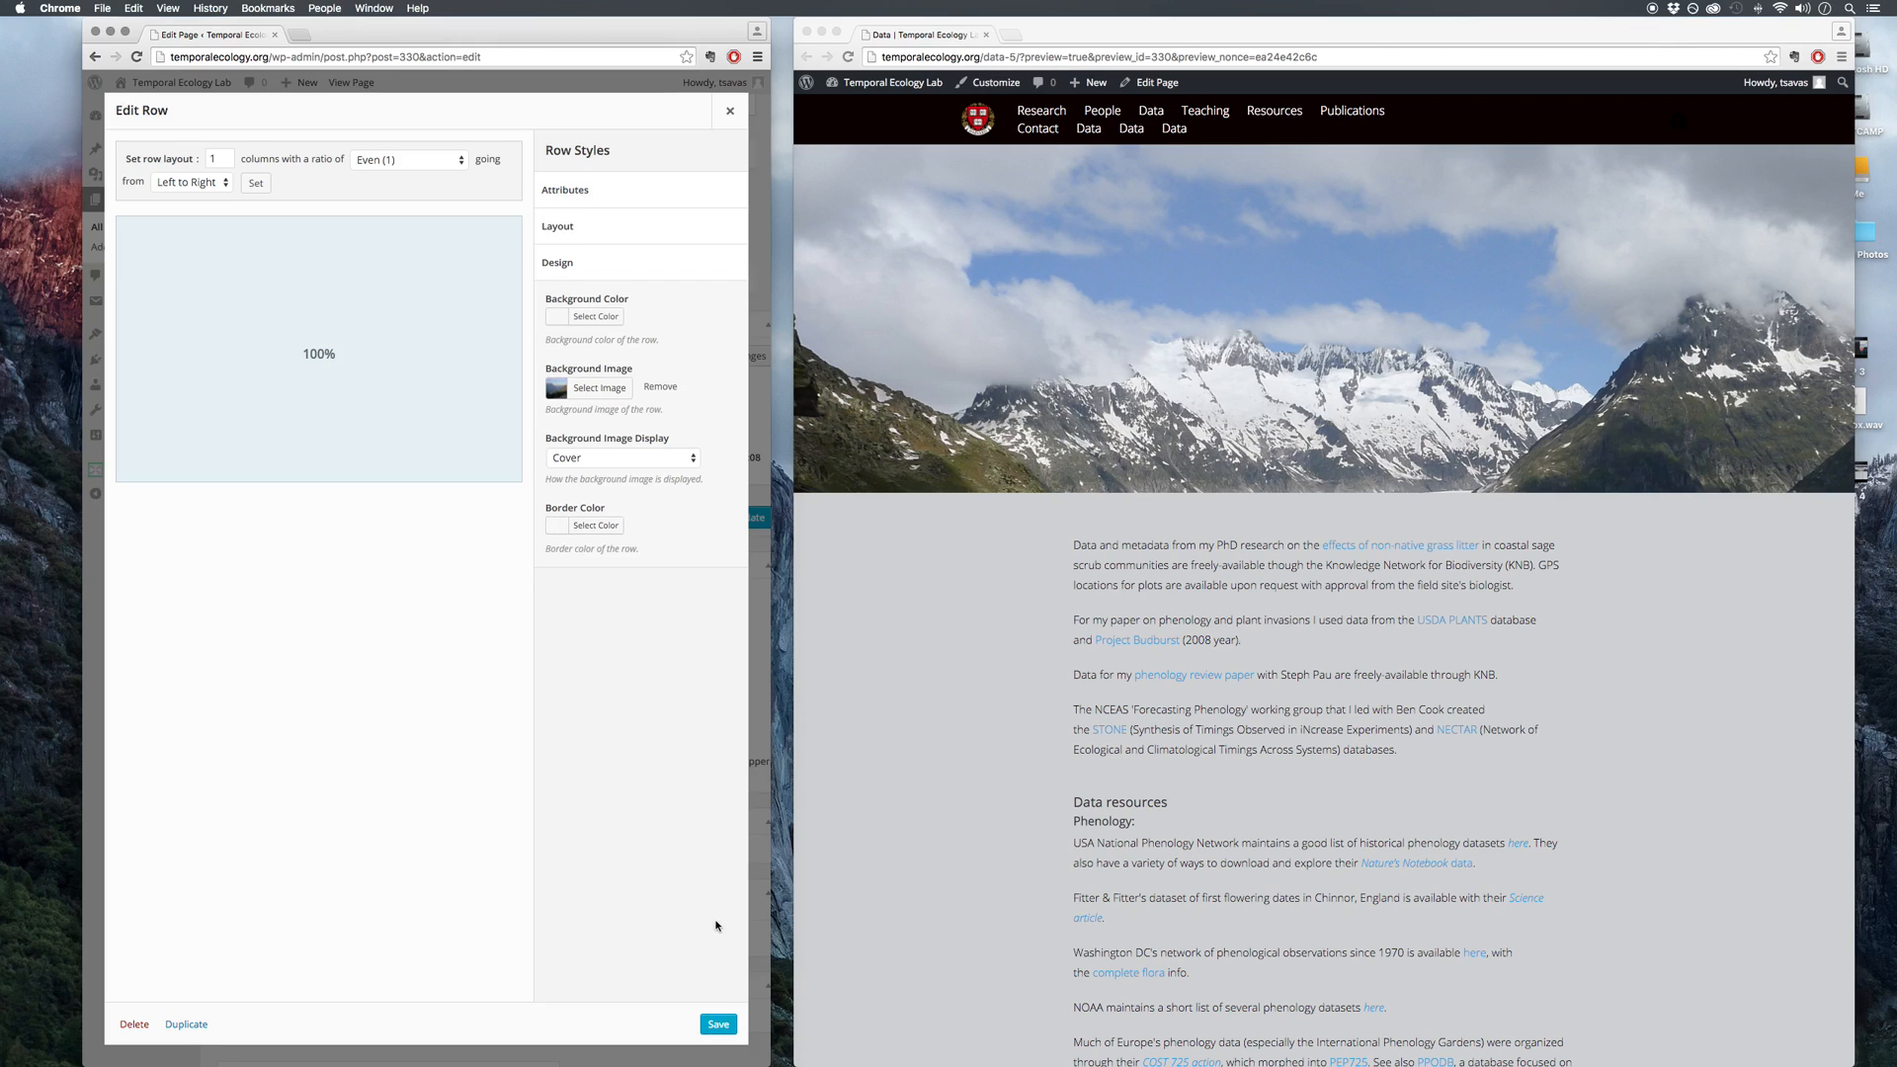
Step: Save the top row with its background image display kept at Cover and preview the page changes
click(696, 459)
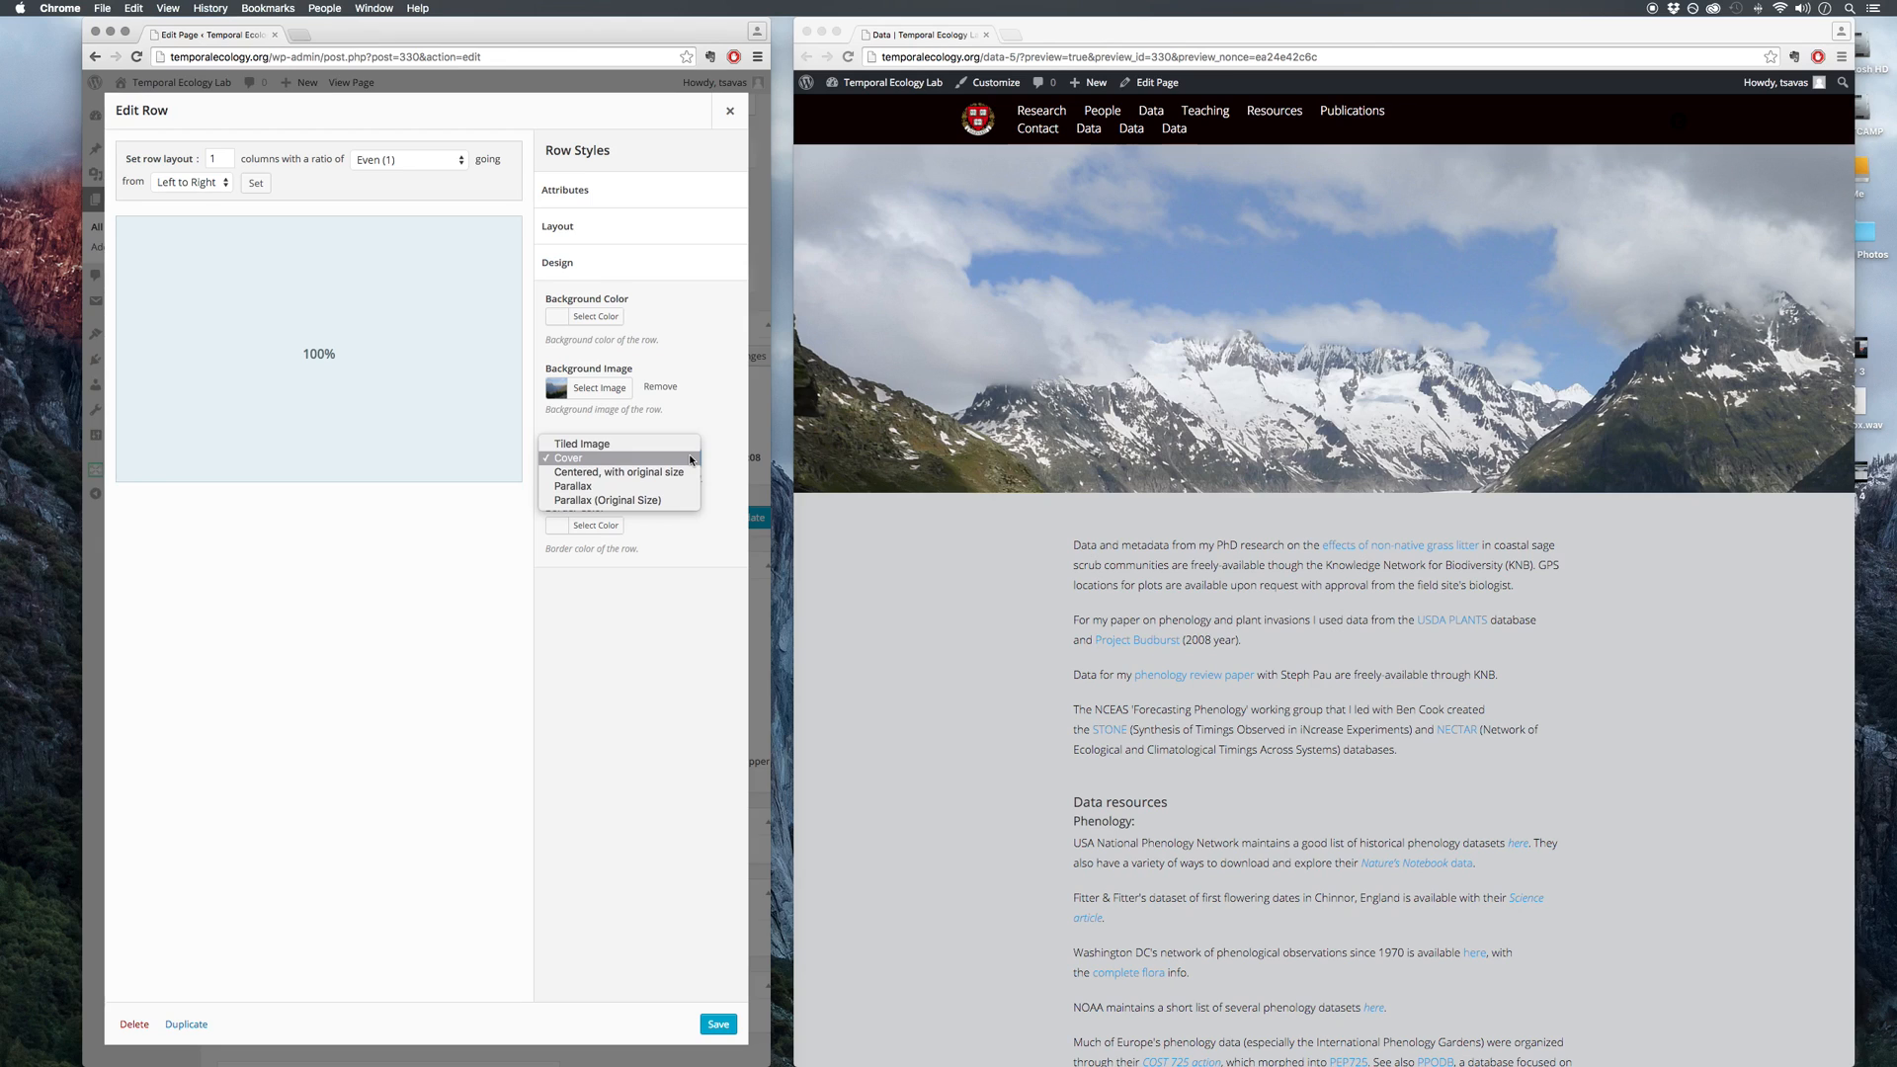
click(724, 457)
click(718, 1024)
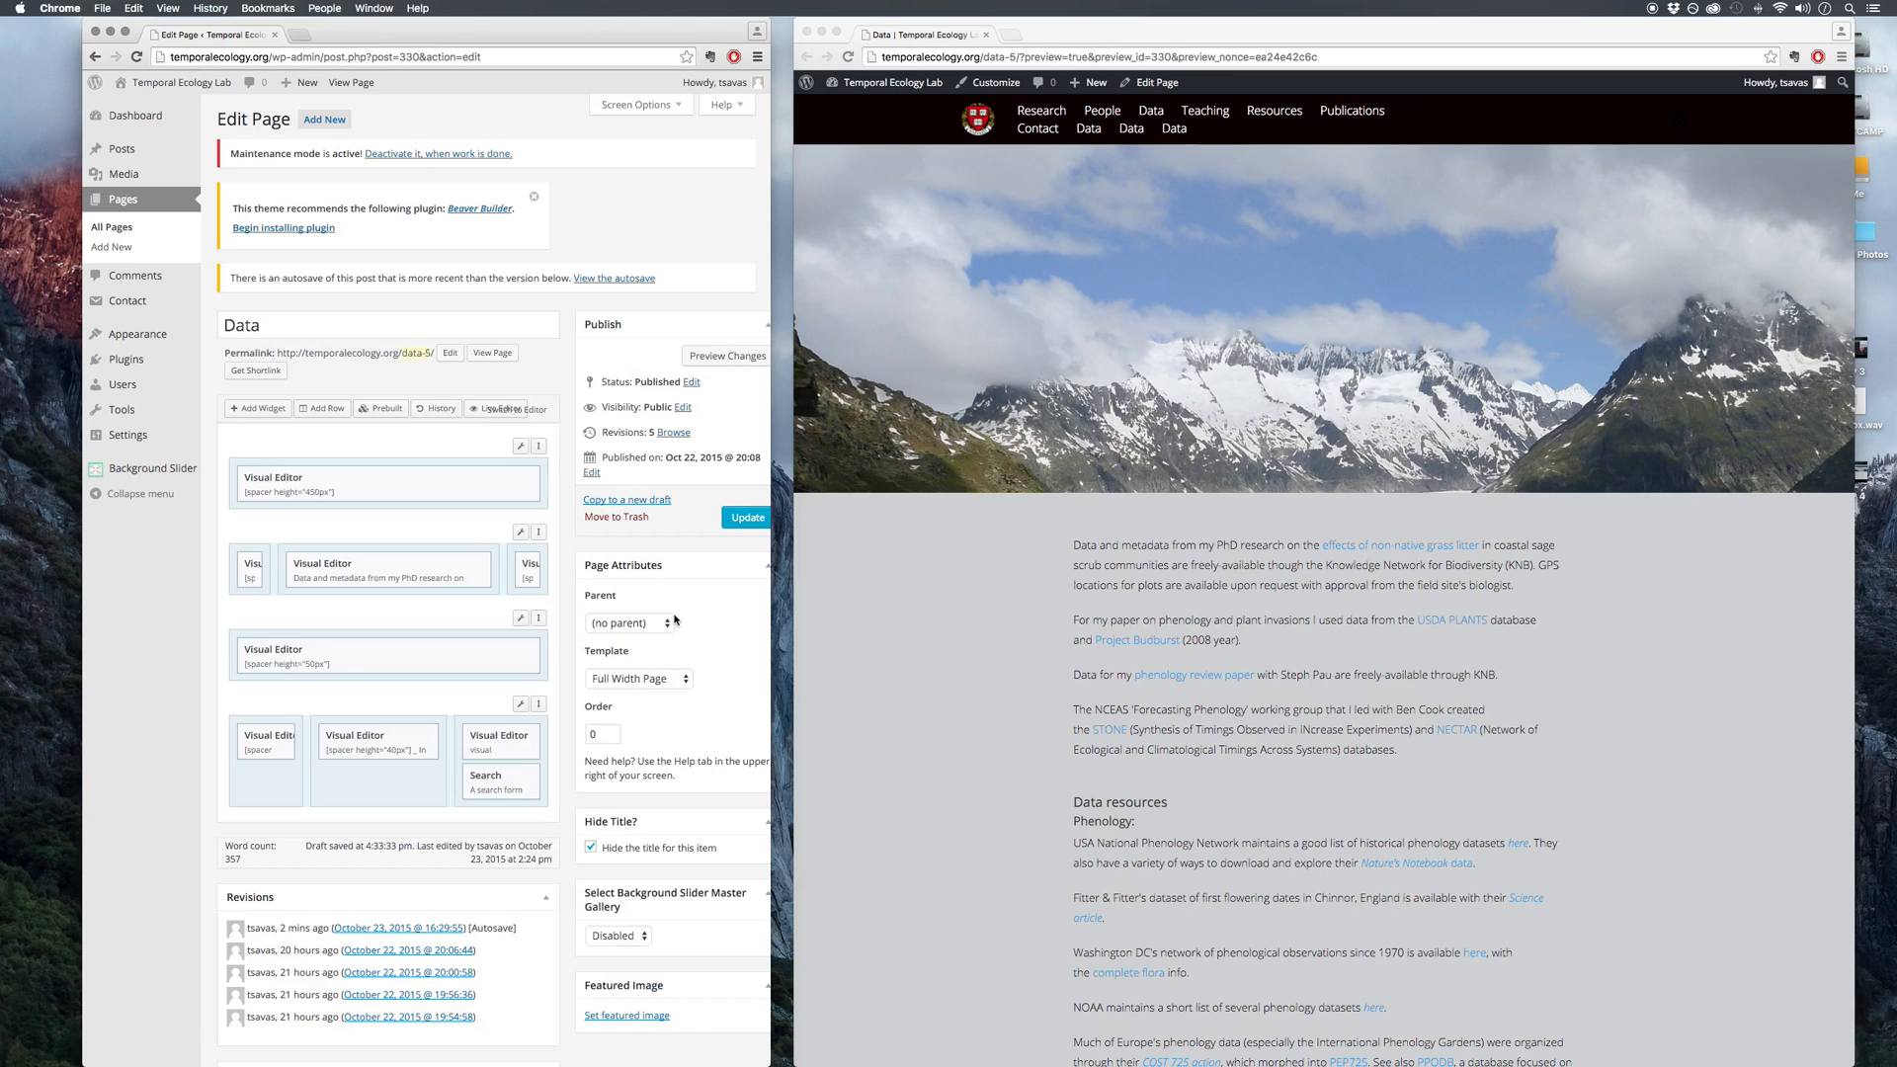
click(751, 355)
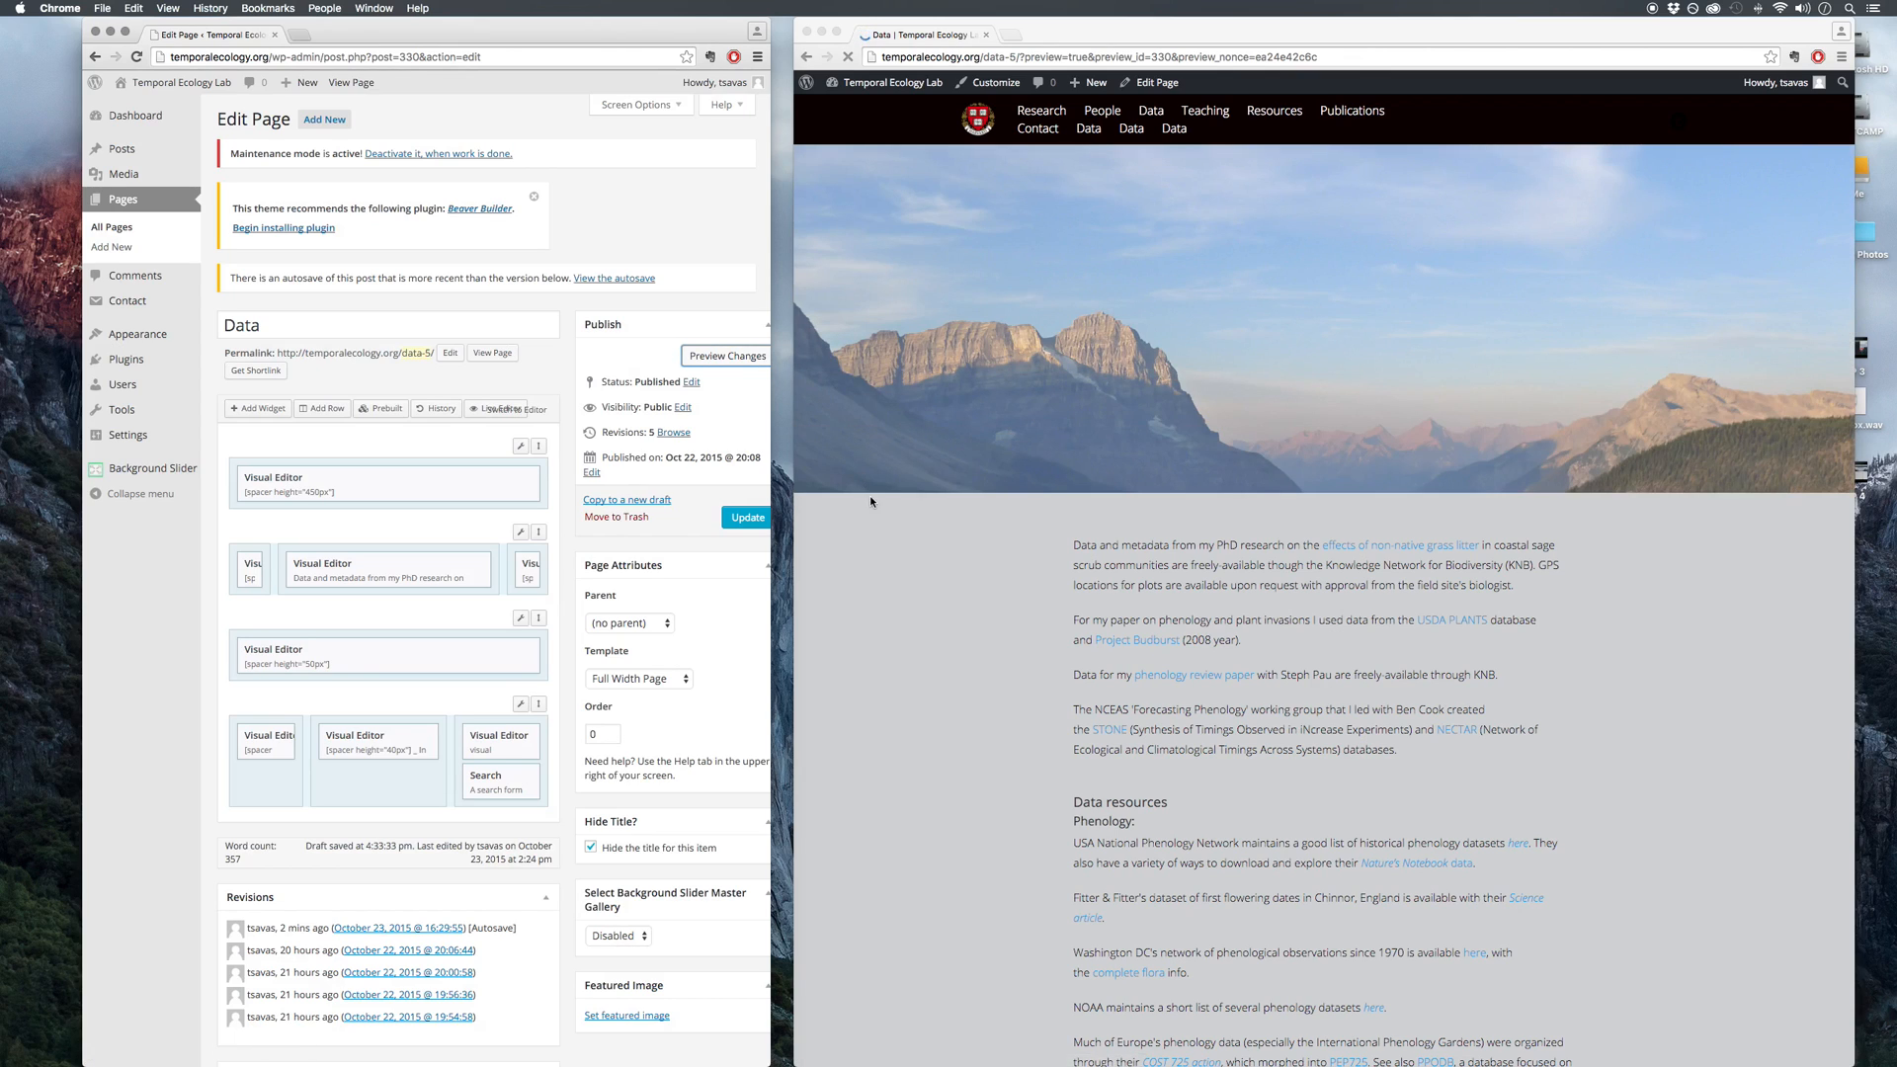
Step: Set the spacer height in the top row's widget to 250px and preview the page changes
click(454, 477)
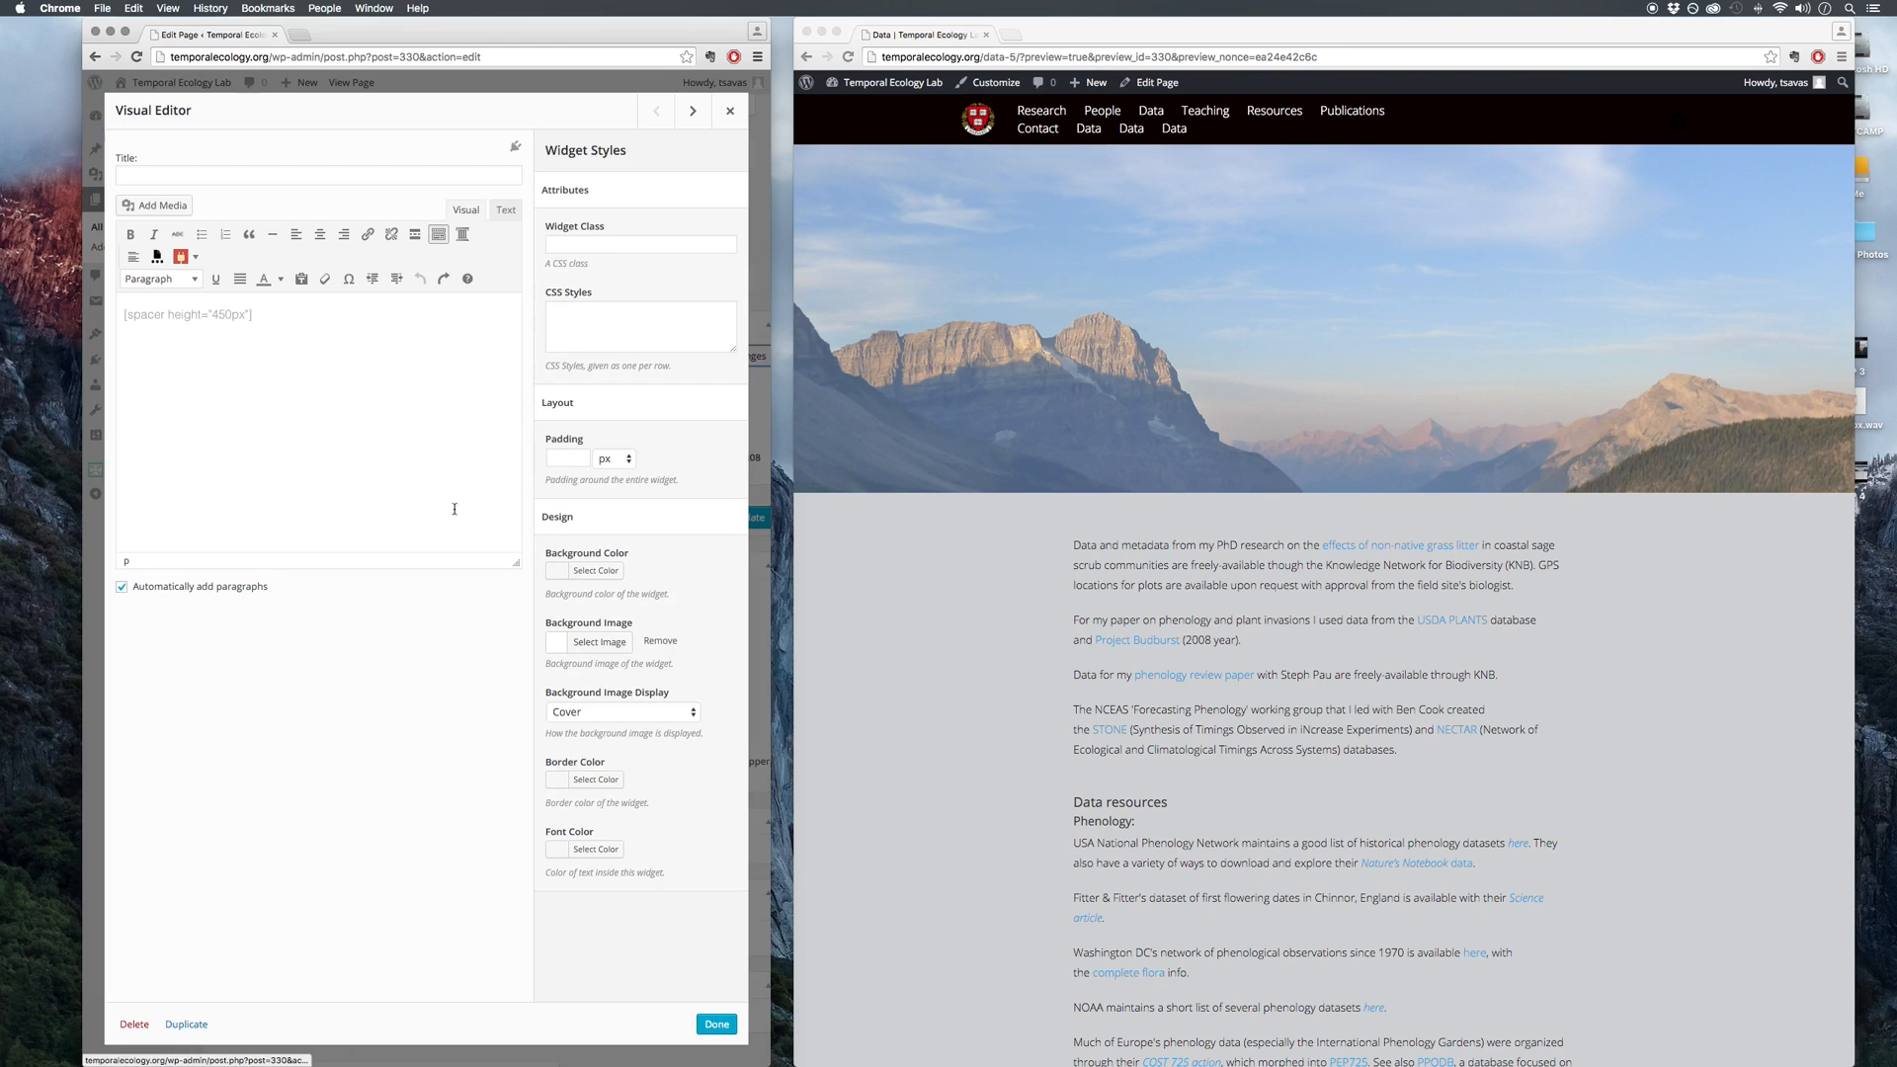
drag(232, 314, 211, 313)
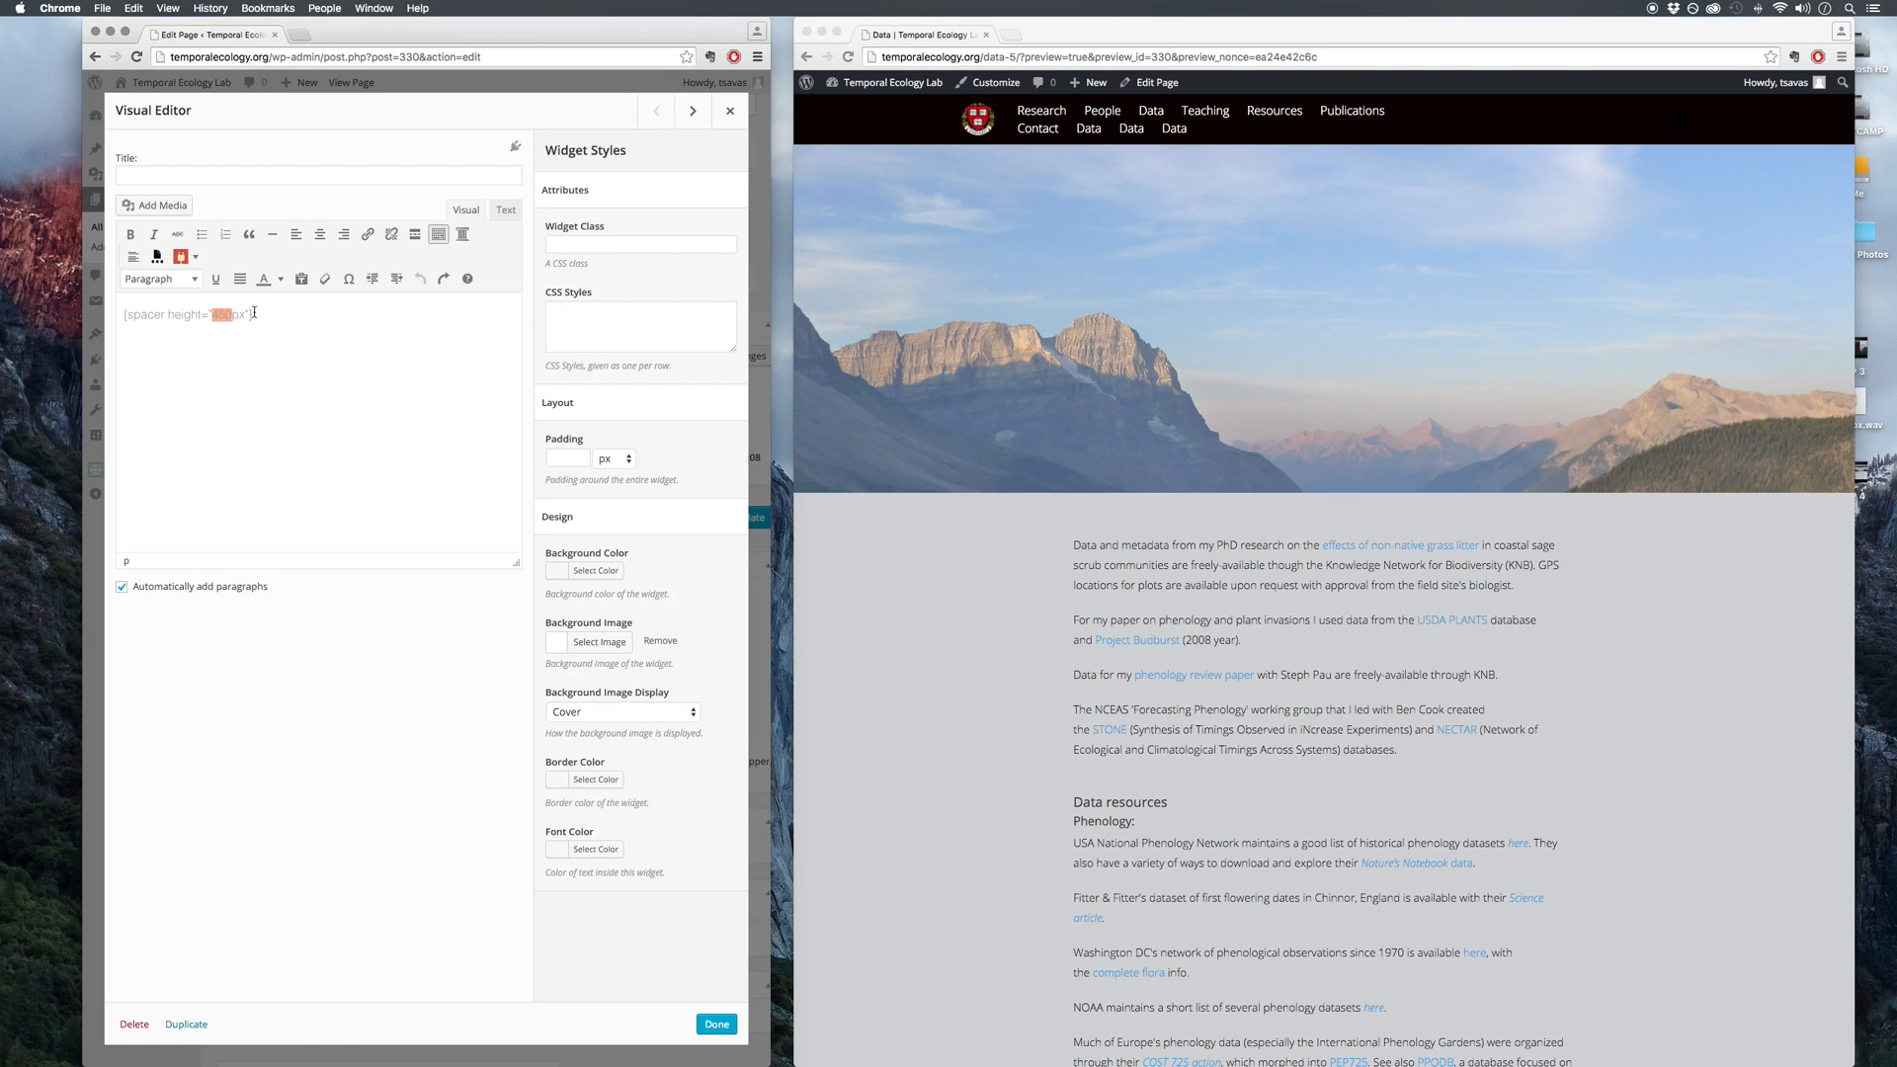
text(250)
click(715, 1024)
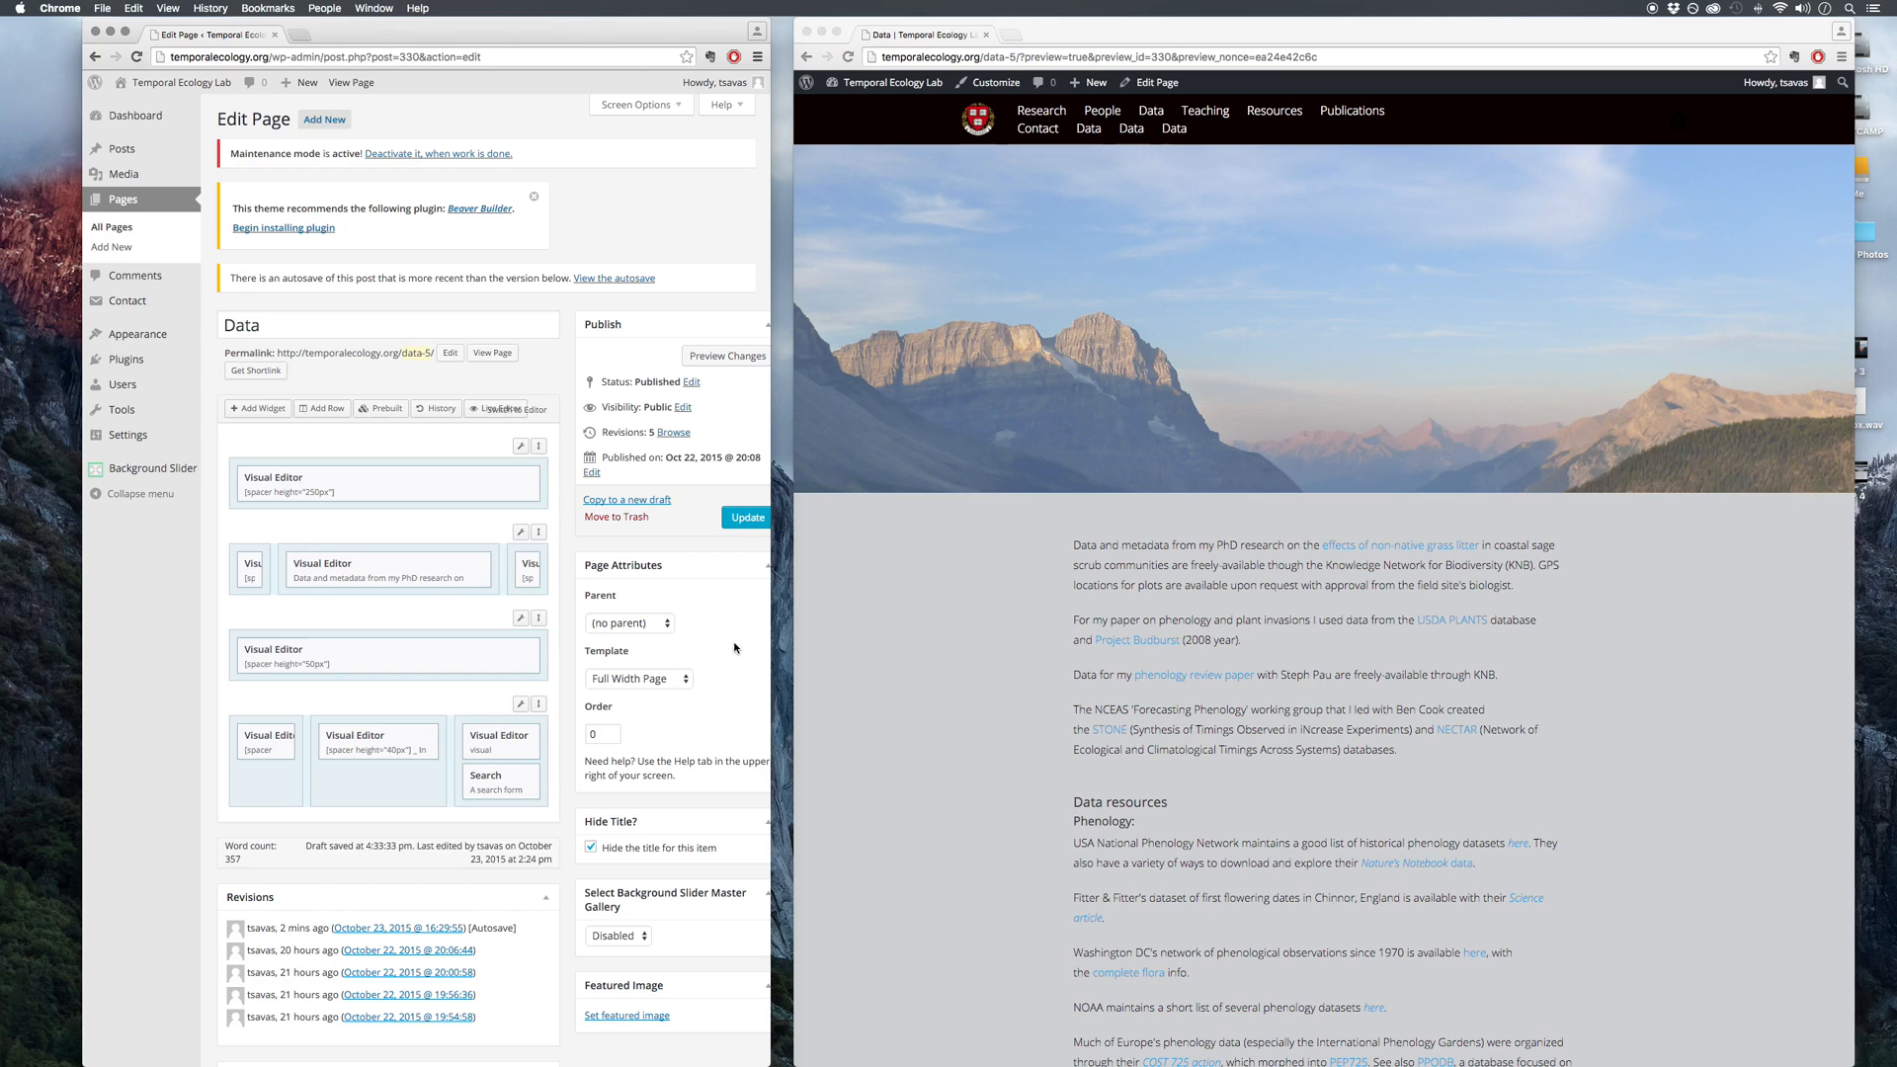
click(732, 355)
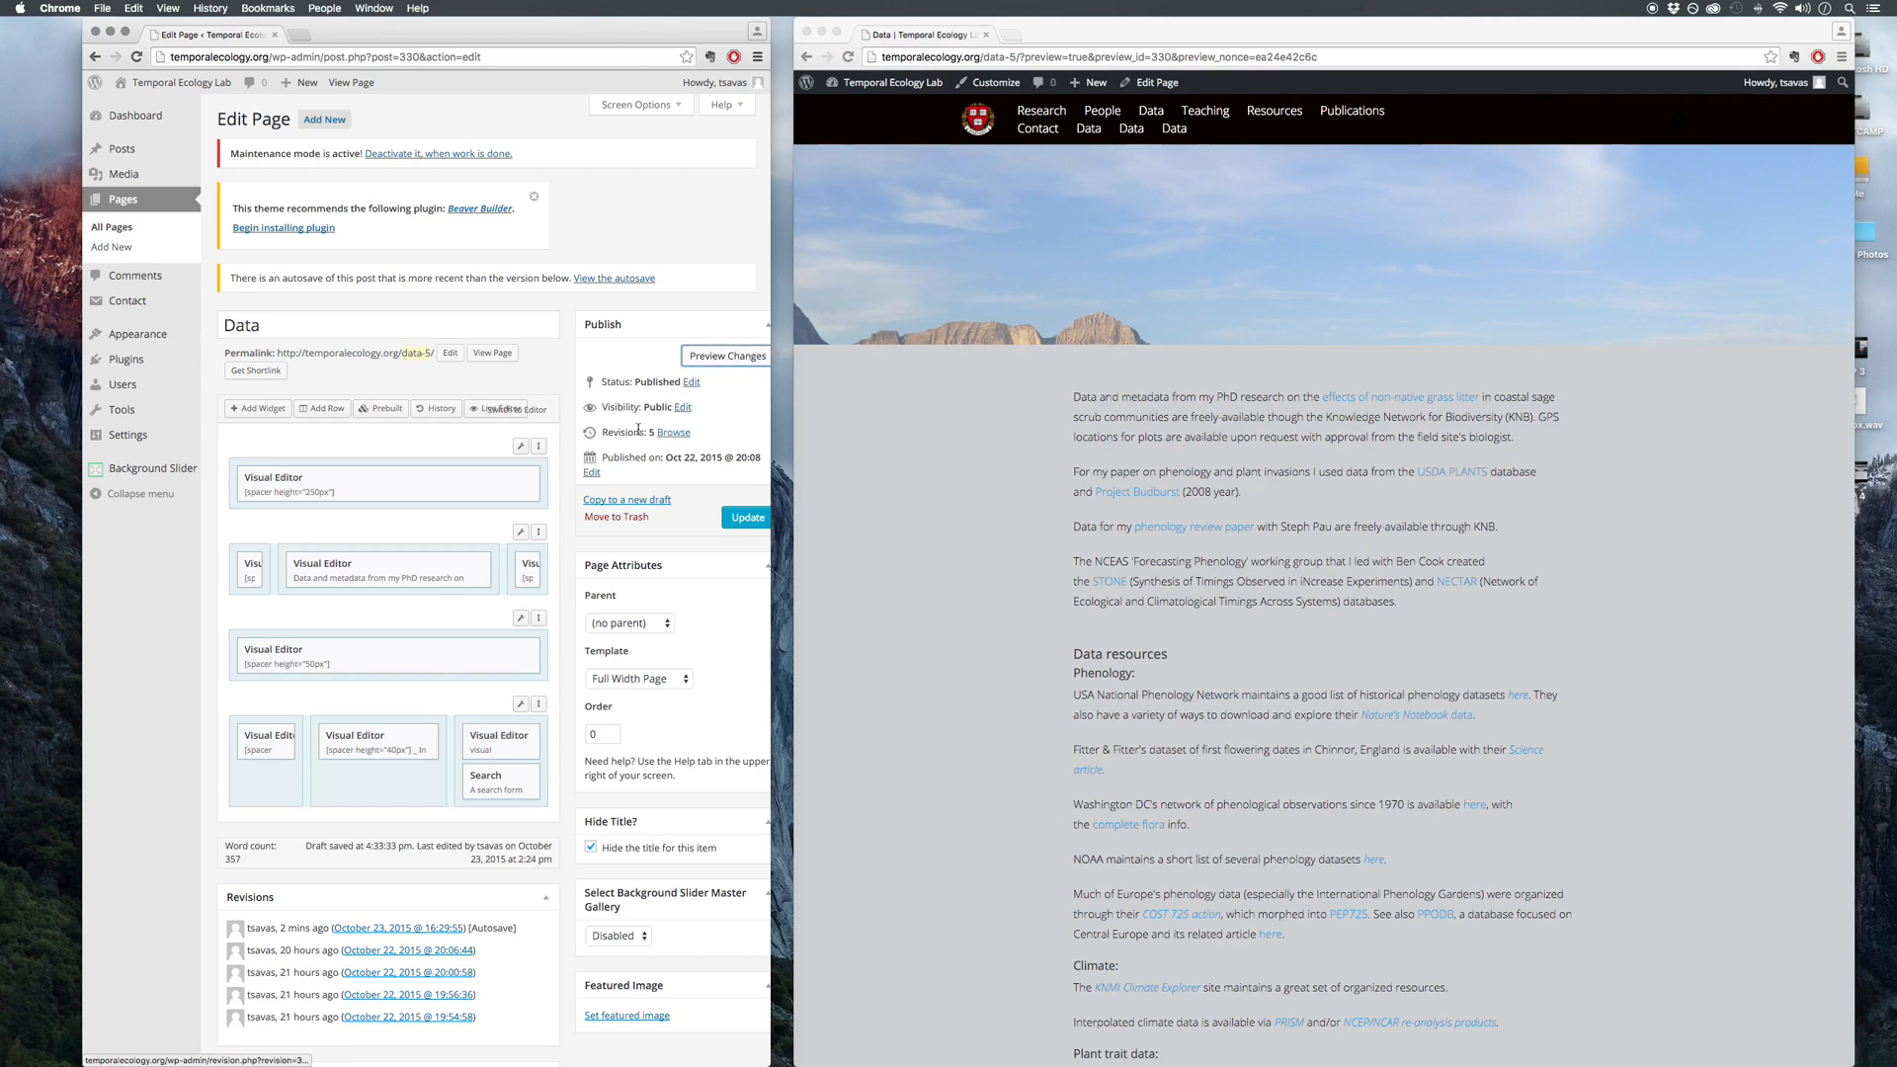
Step: Examine the rest of the previewed Data page from the body text down to the footer
mouse_move(446, 483)
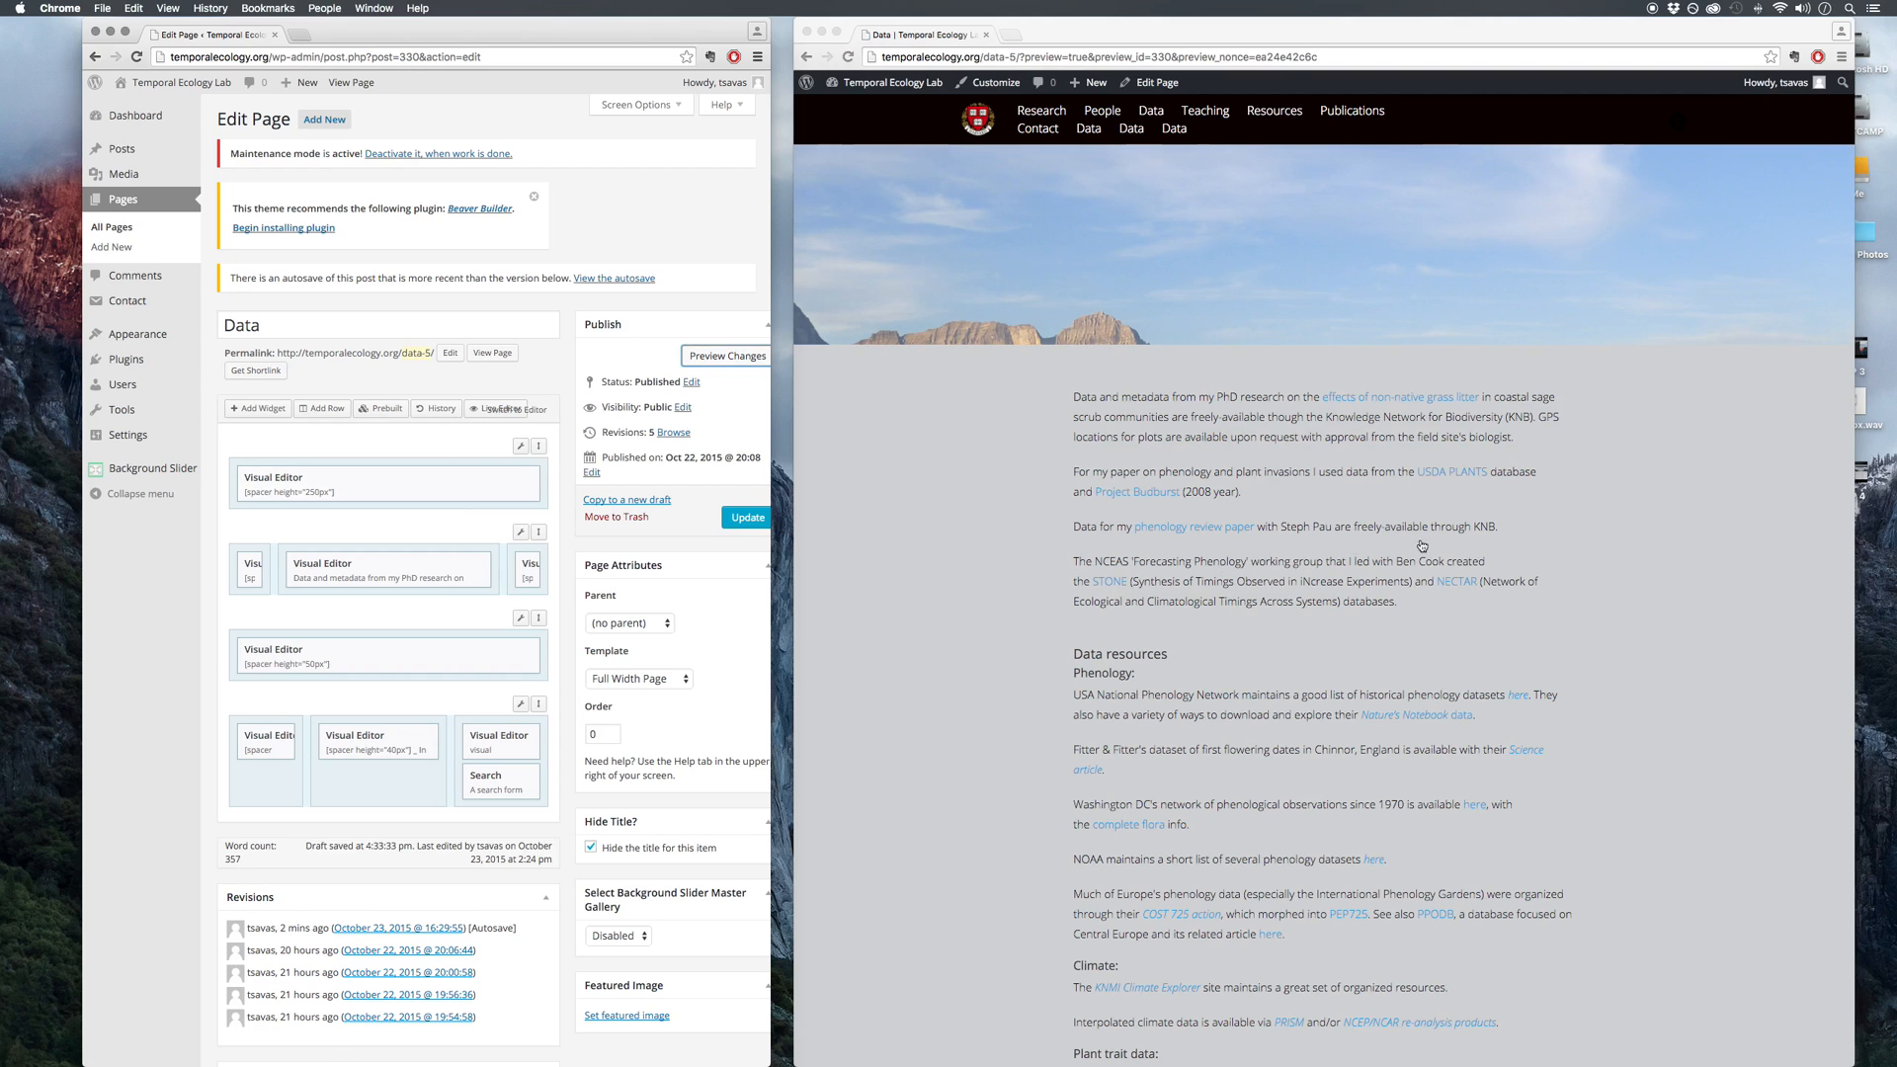
scroll(1260, 556, down, 5)
scroll(1195, 682, down, 4)
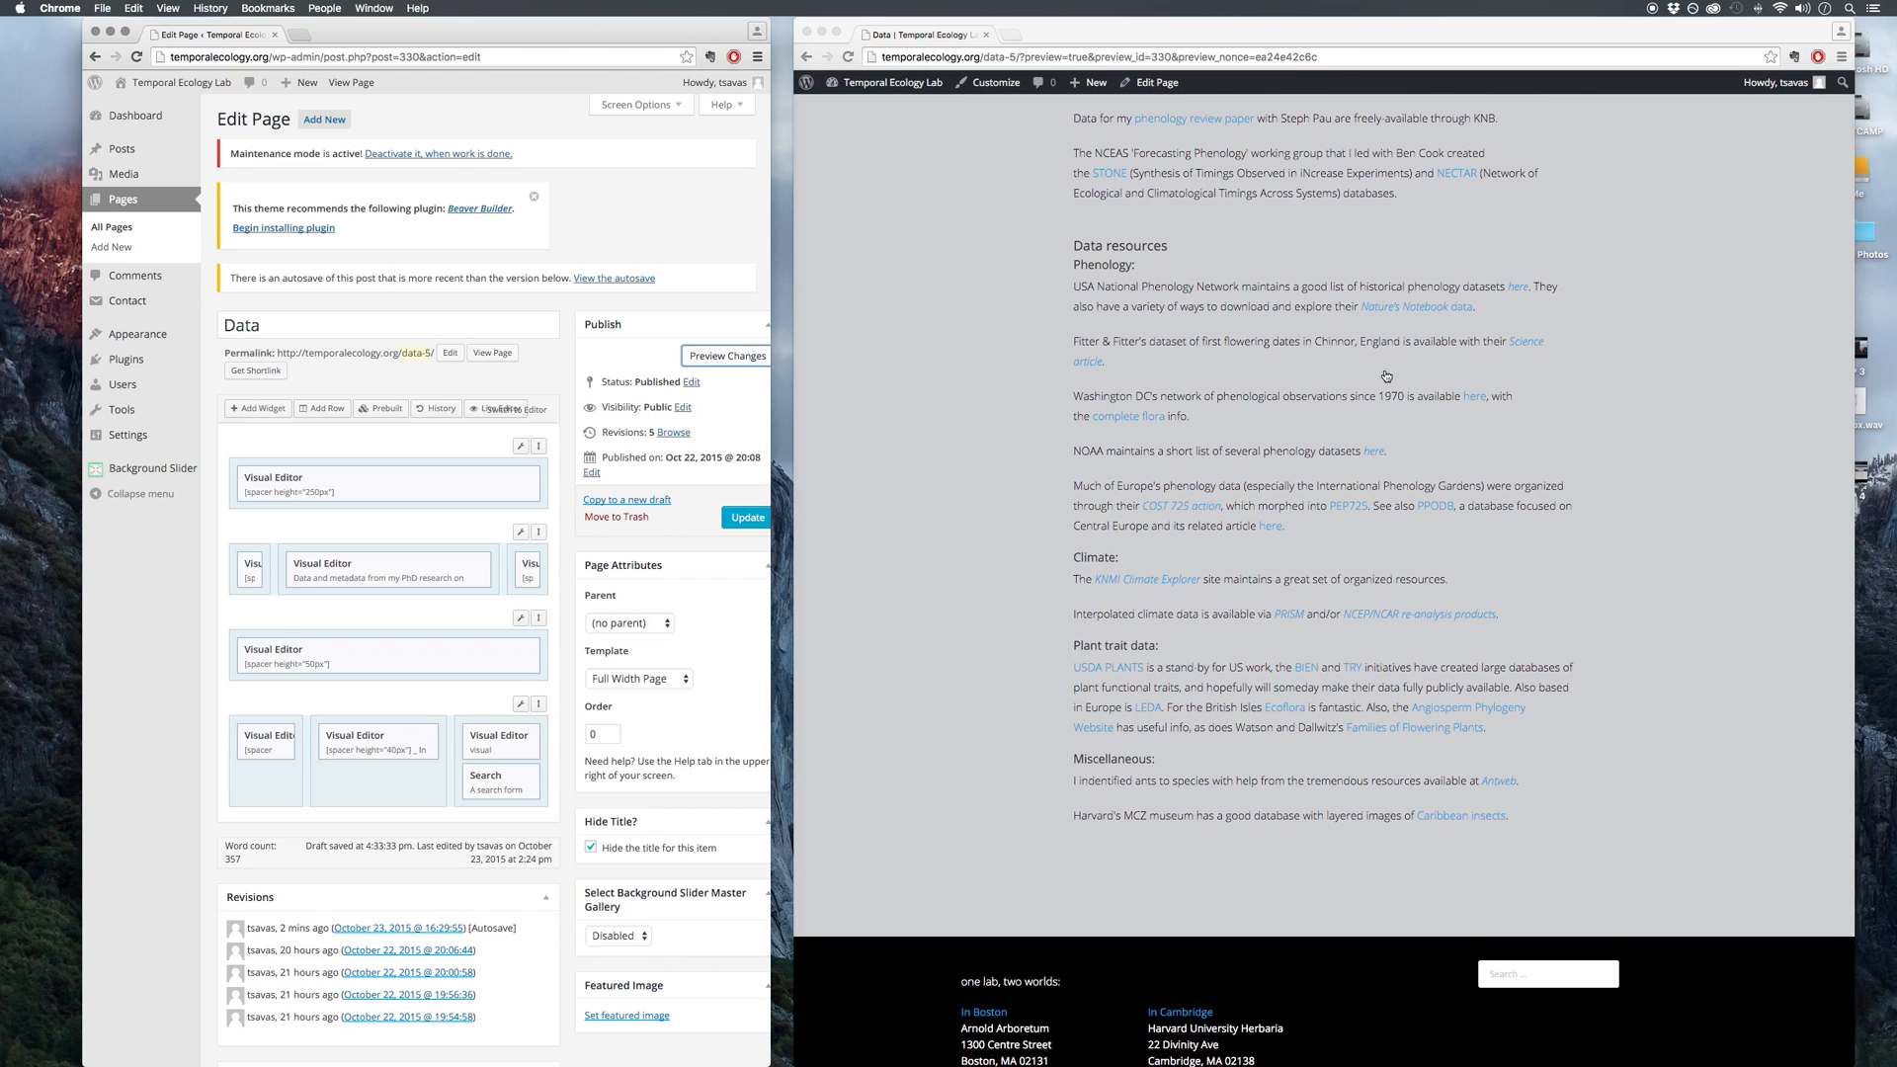
scroll(1276, 662, down, 3)
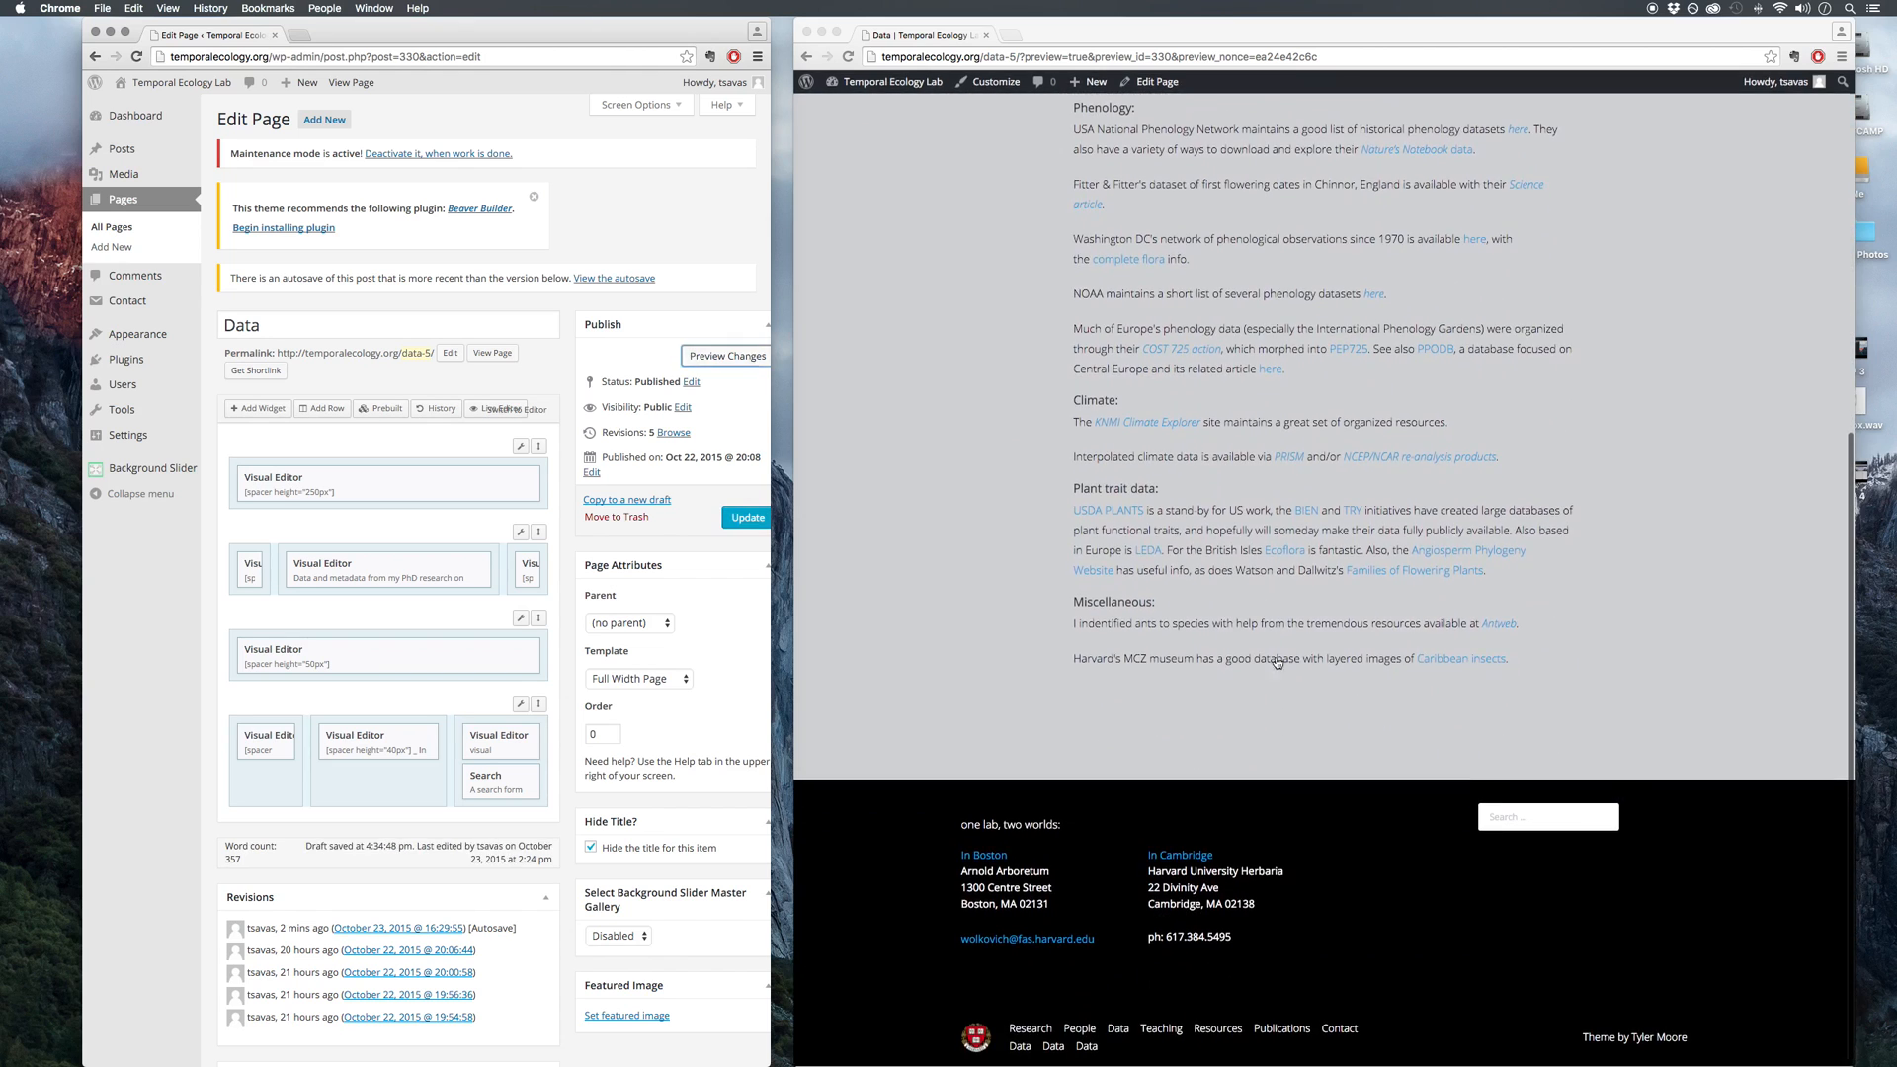
Step: Move the banner row below the body text row and preview where the banner appears on the Data page
scroll(1277, 662, up, 10)
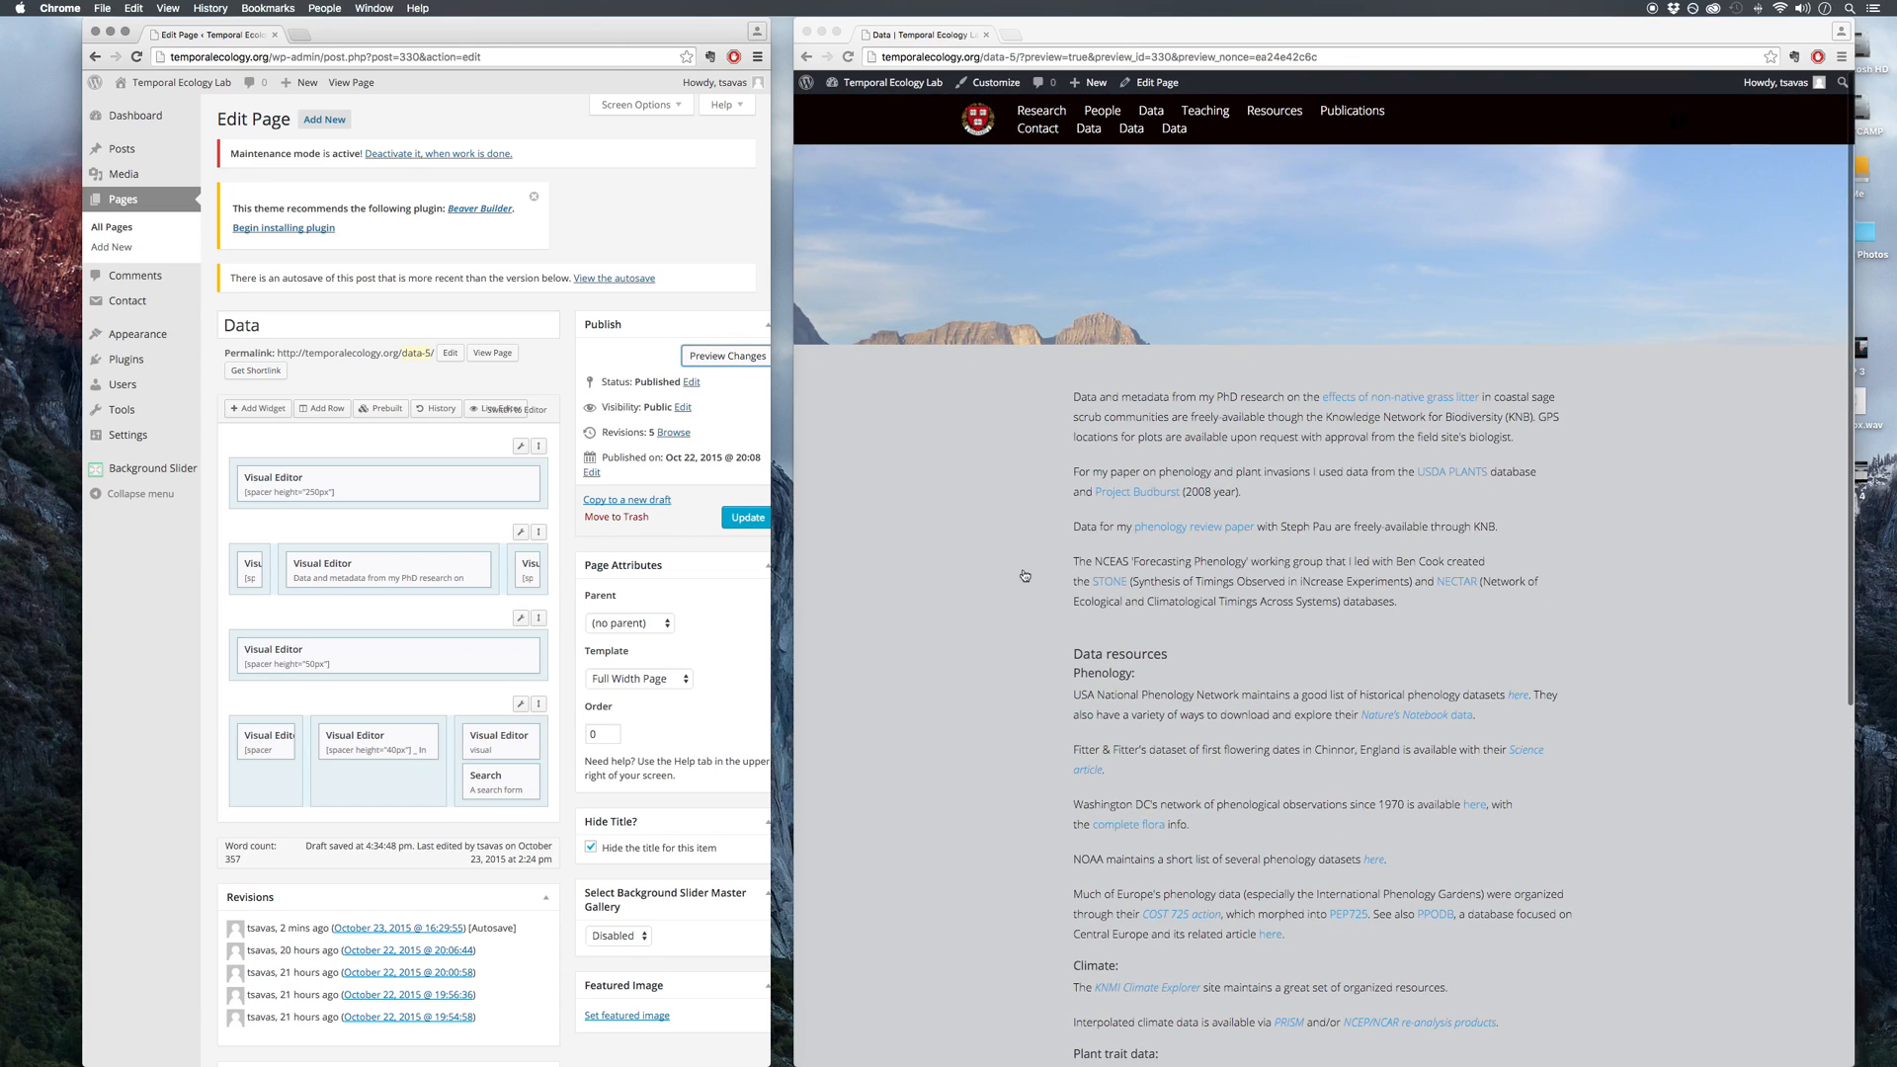
scroll(1158, 407, down, 5)
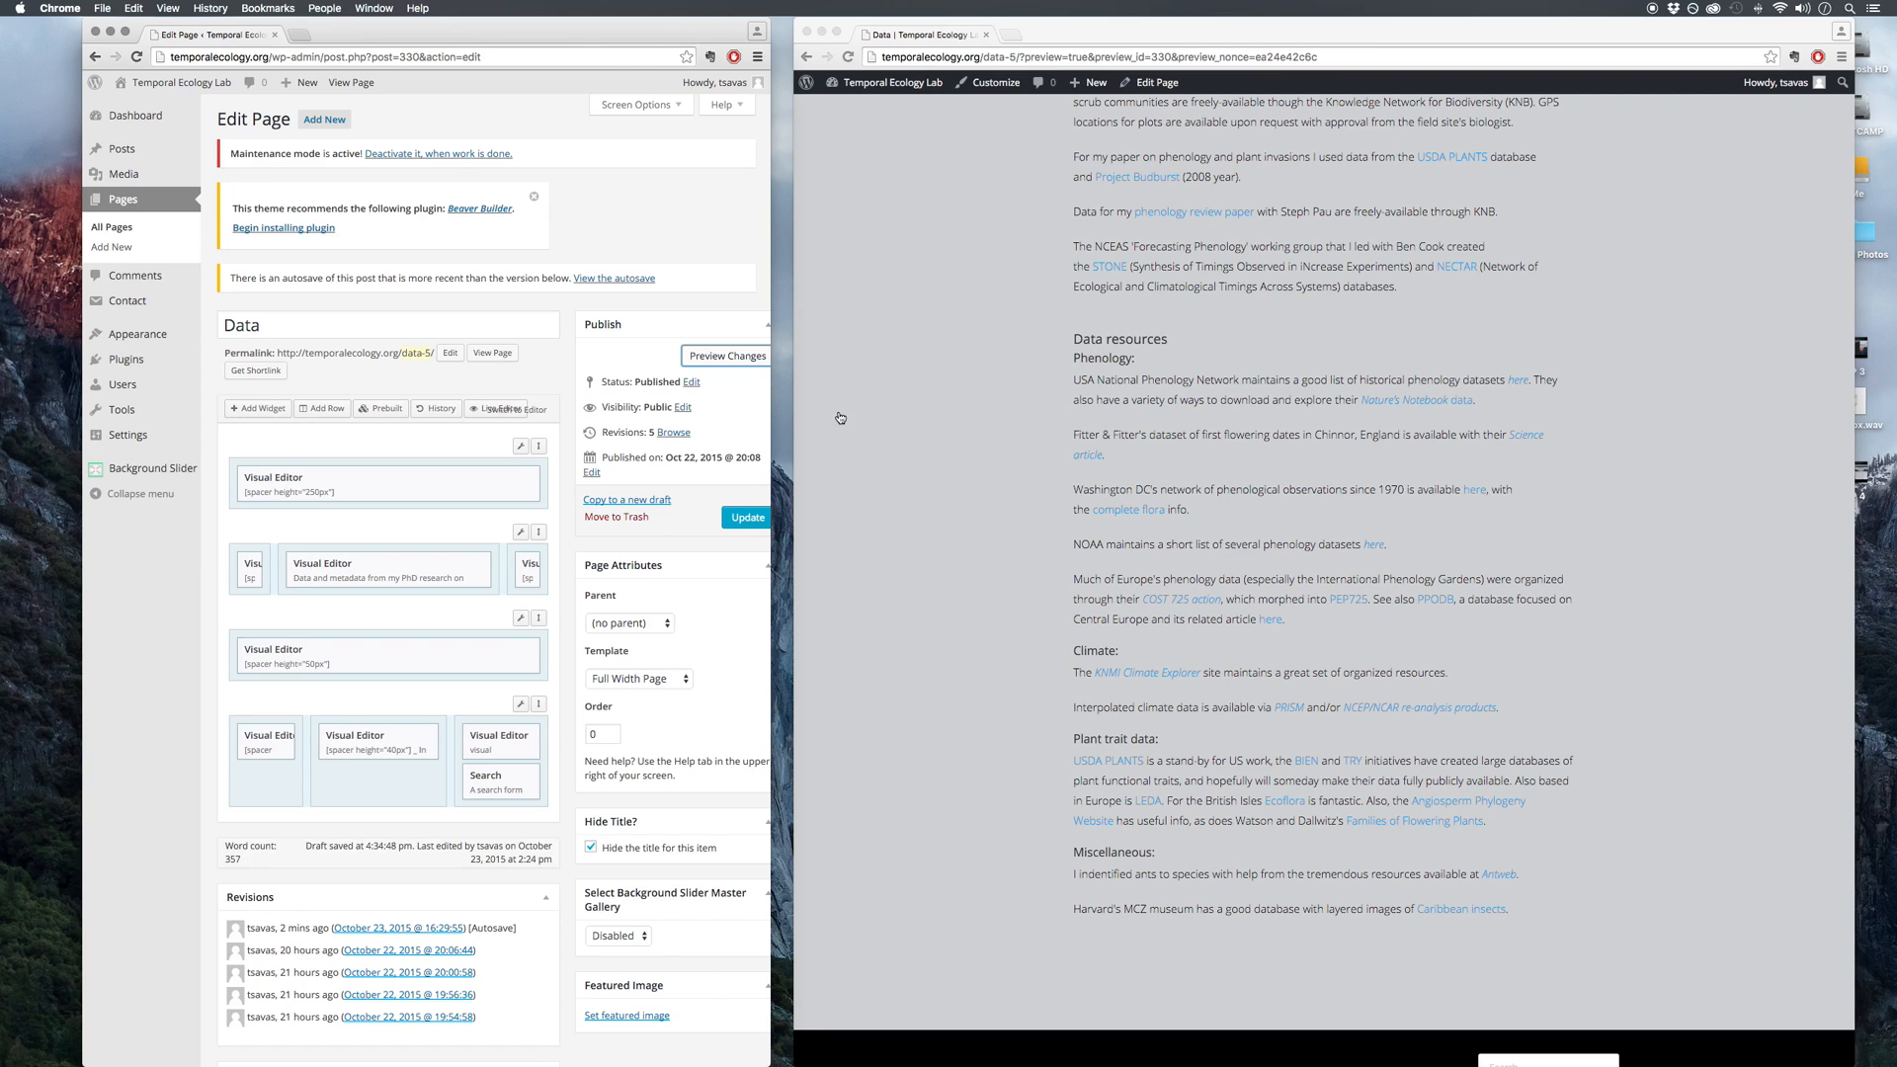
scroll(1064, 411, down, 3)
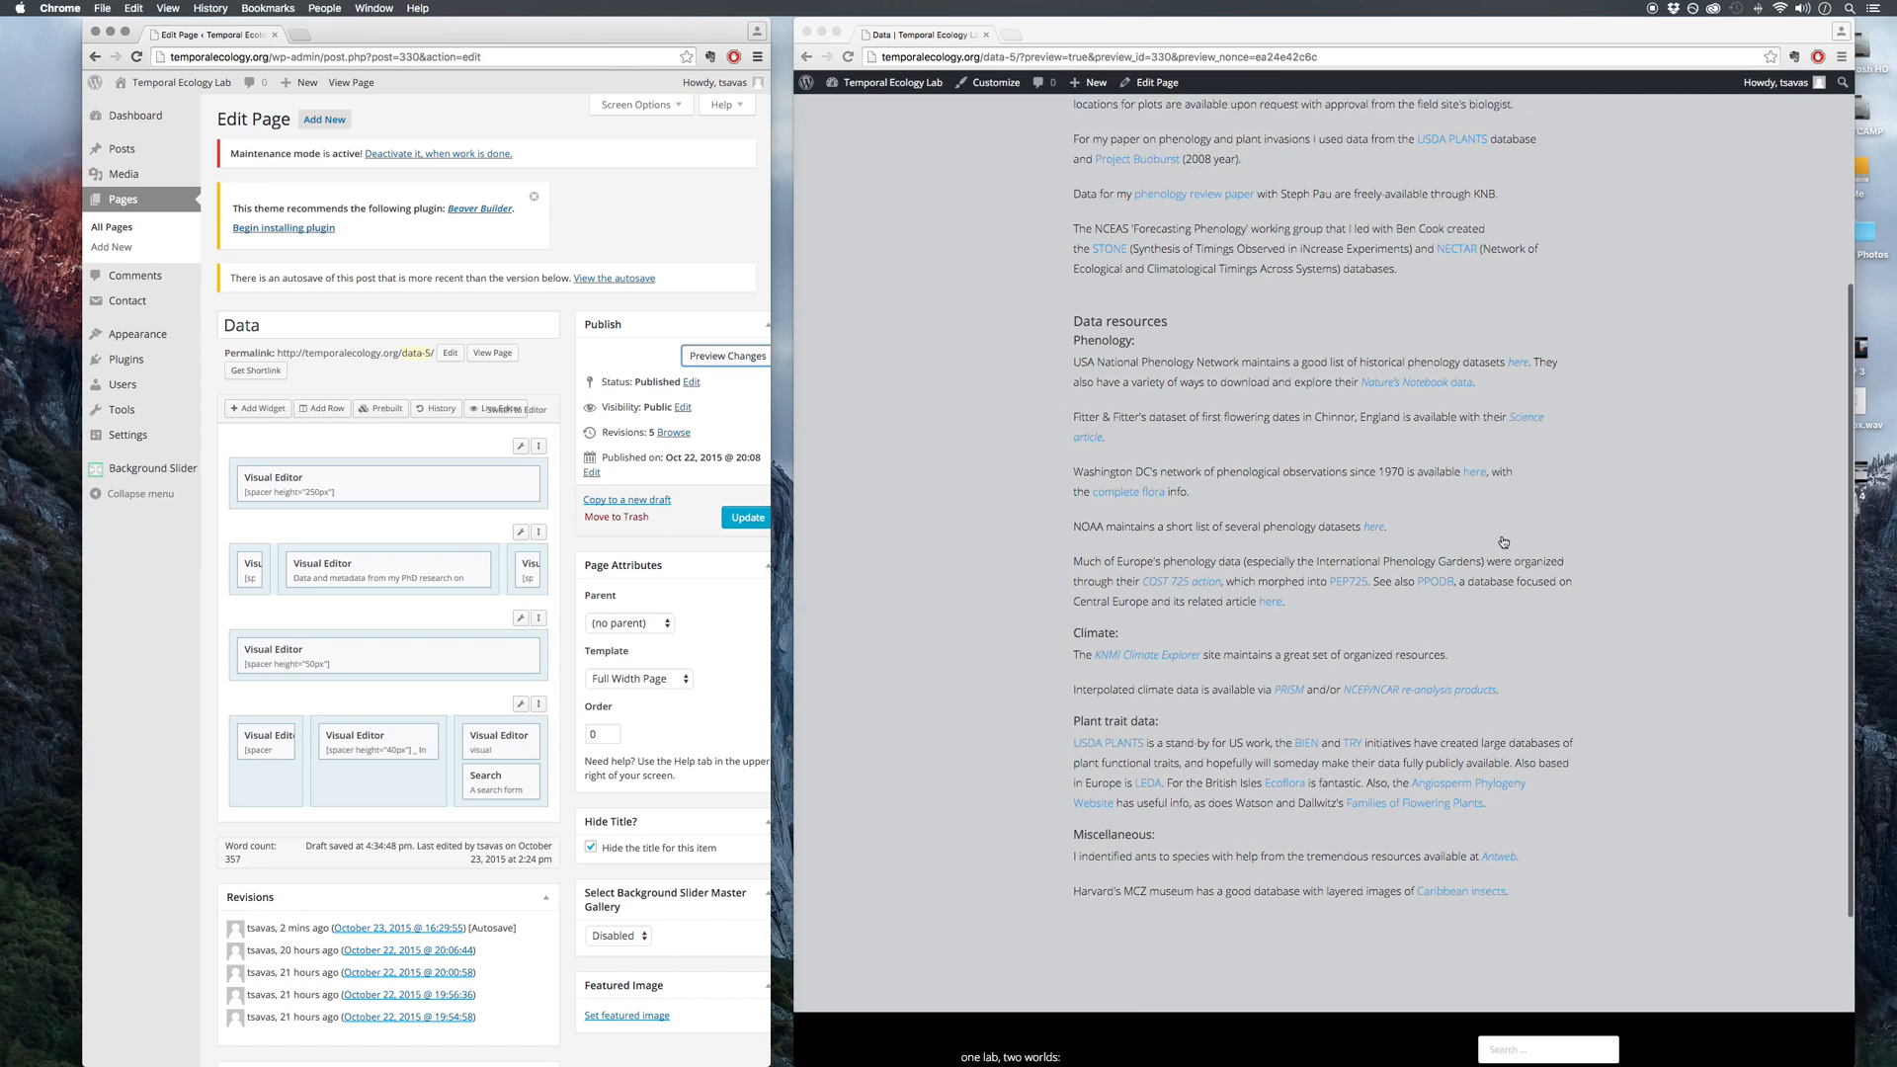
drag(544, 448, 537, 539)
click(728, 356)
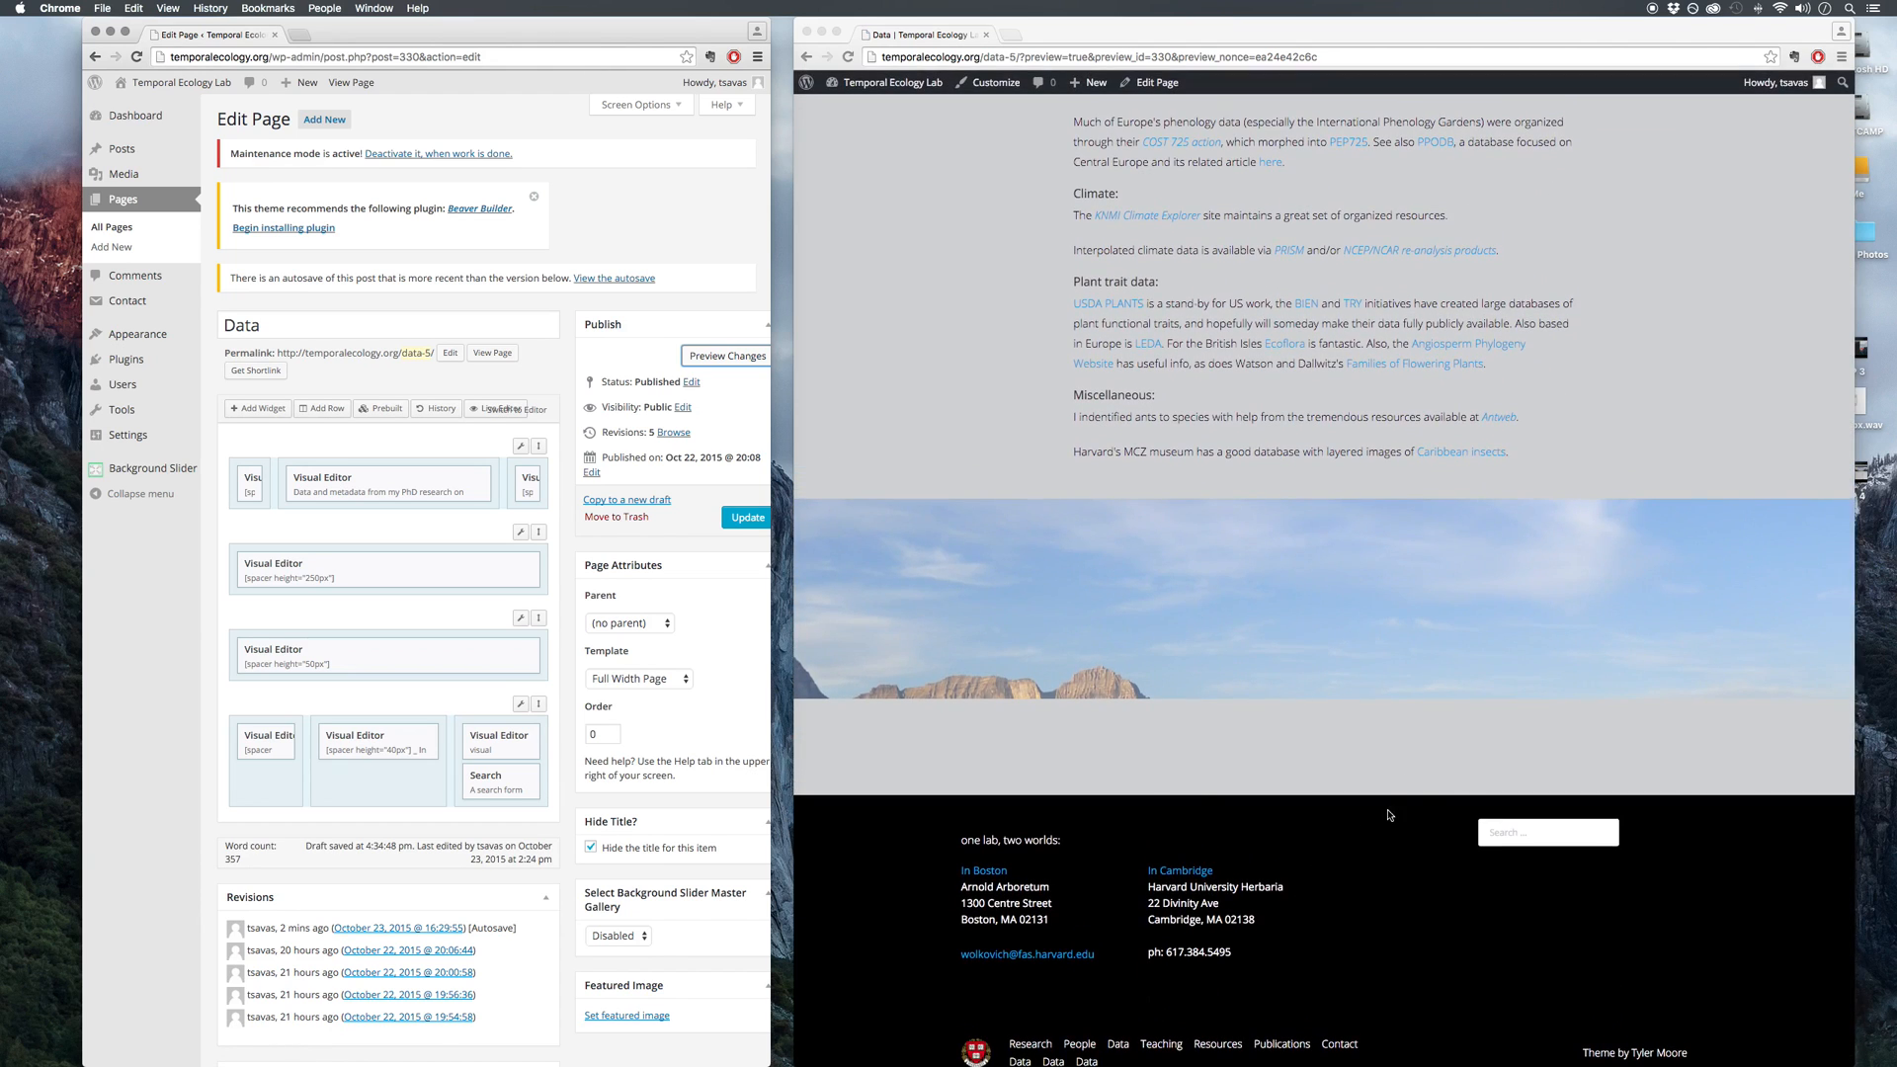
scroll(1388, 815, up, 5)
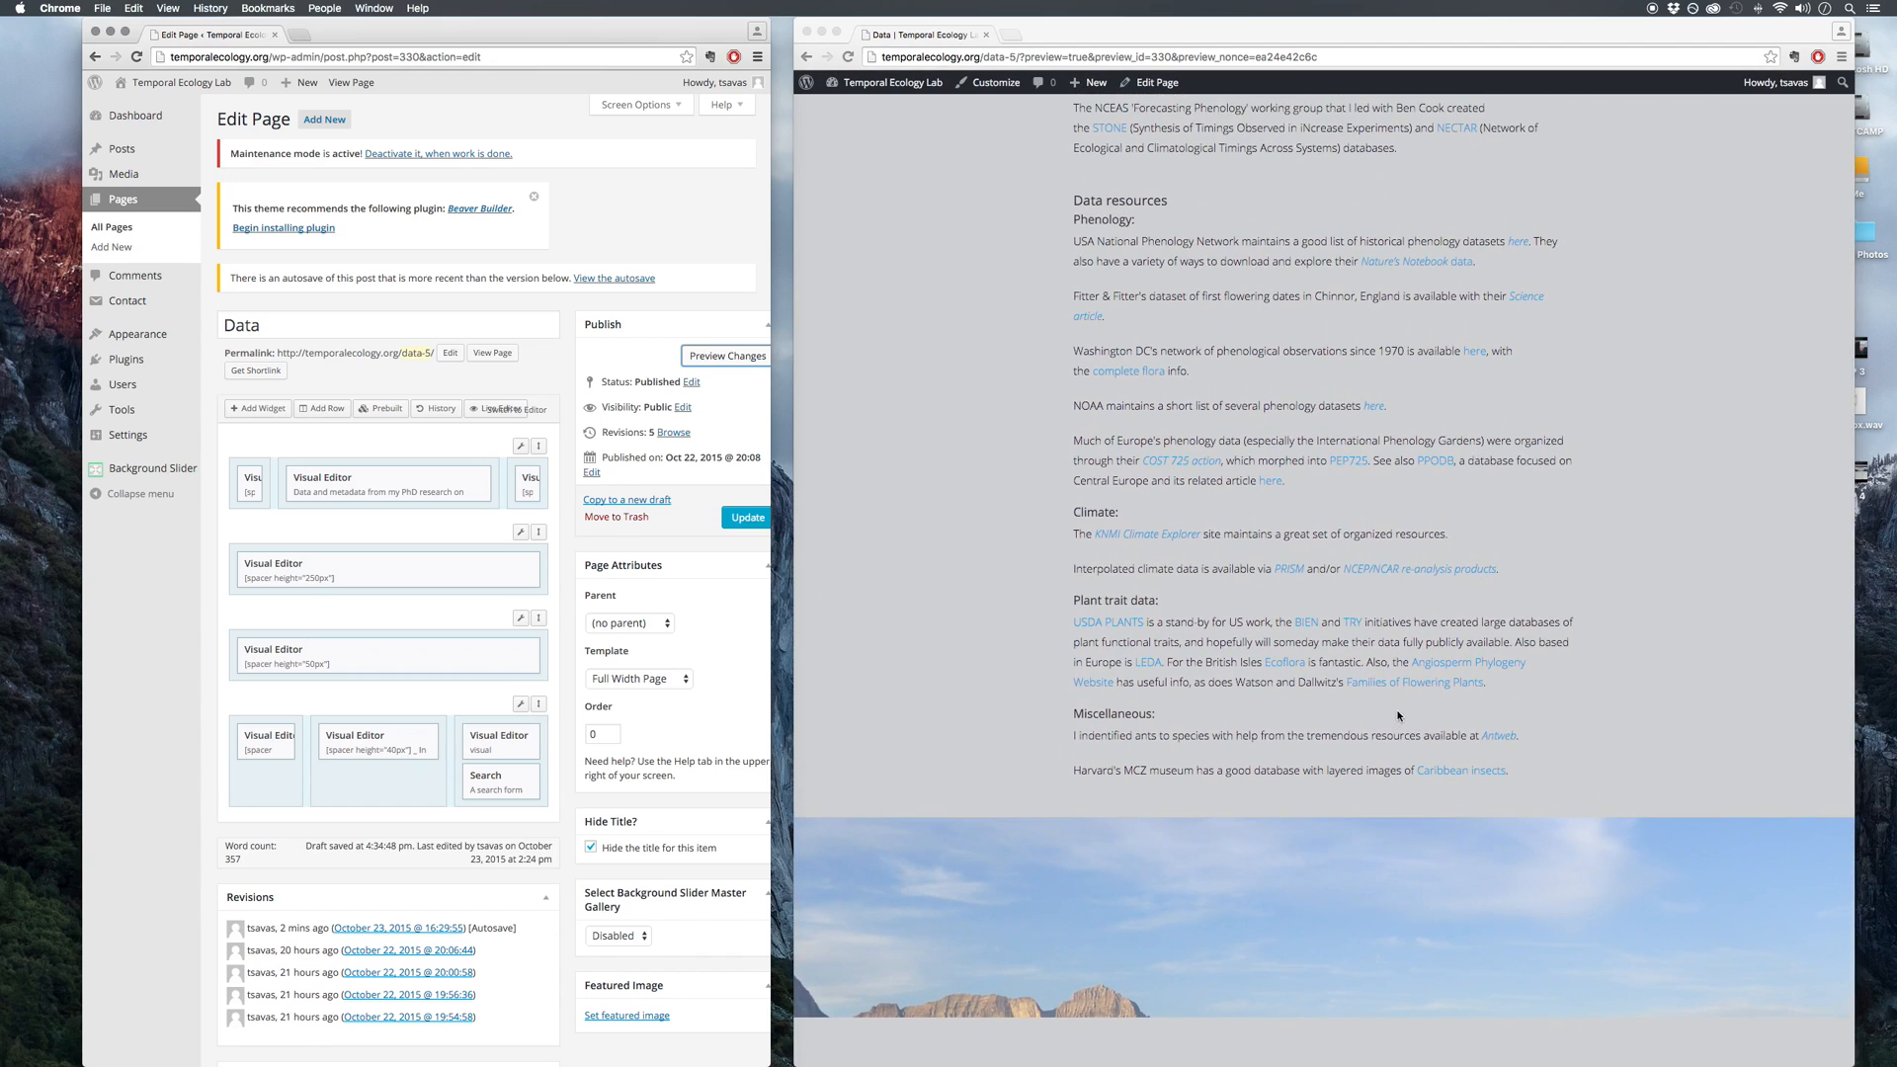
scroll(1398, 716, up, 4)
Step: Return the banner row to its place above the body text row and preview the page changes
mouse_move(538, 617)
mouse_down()
mouse_move(526, 434)
mouse_move(542, 635)
mouse_up()
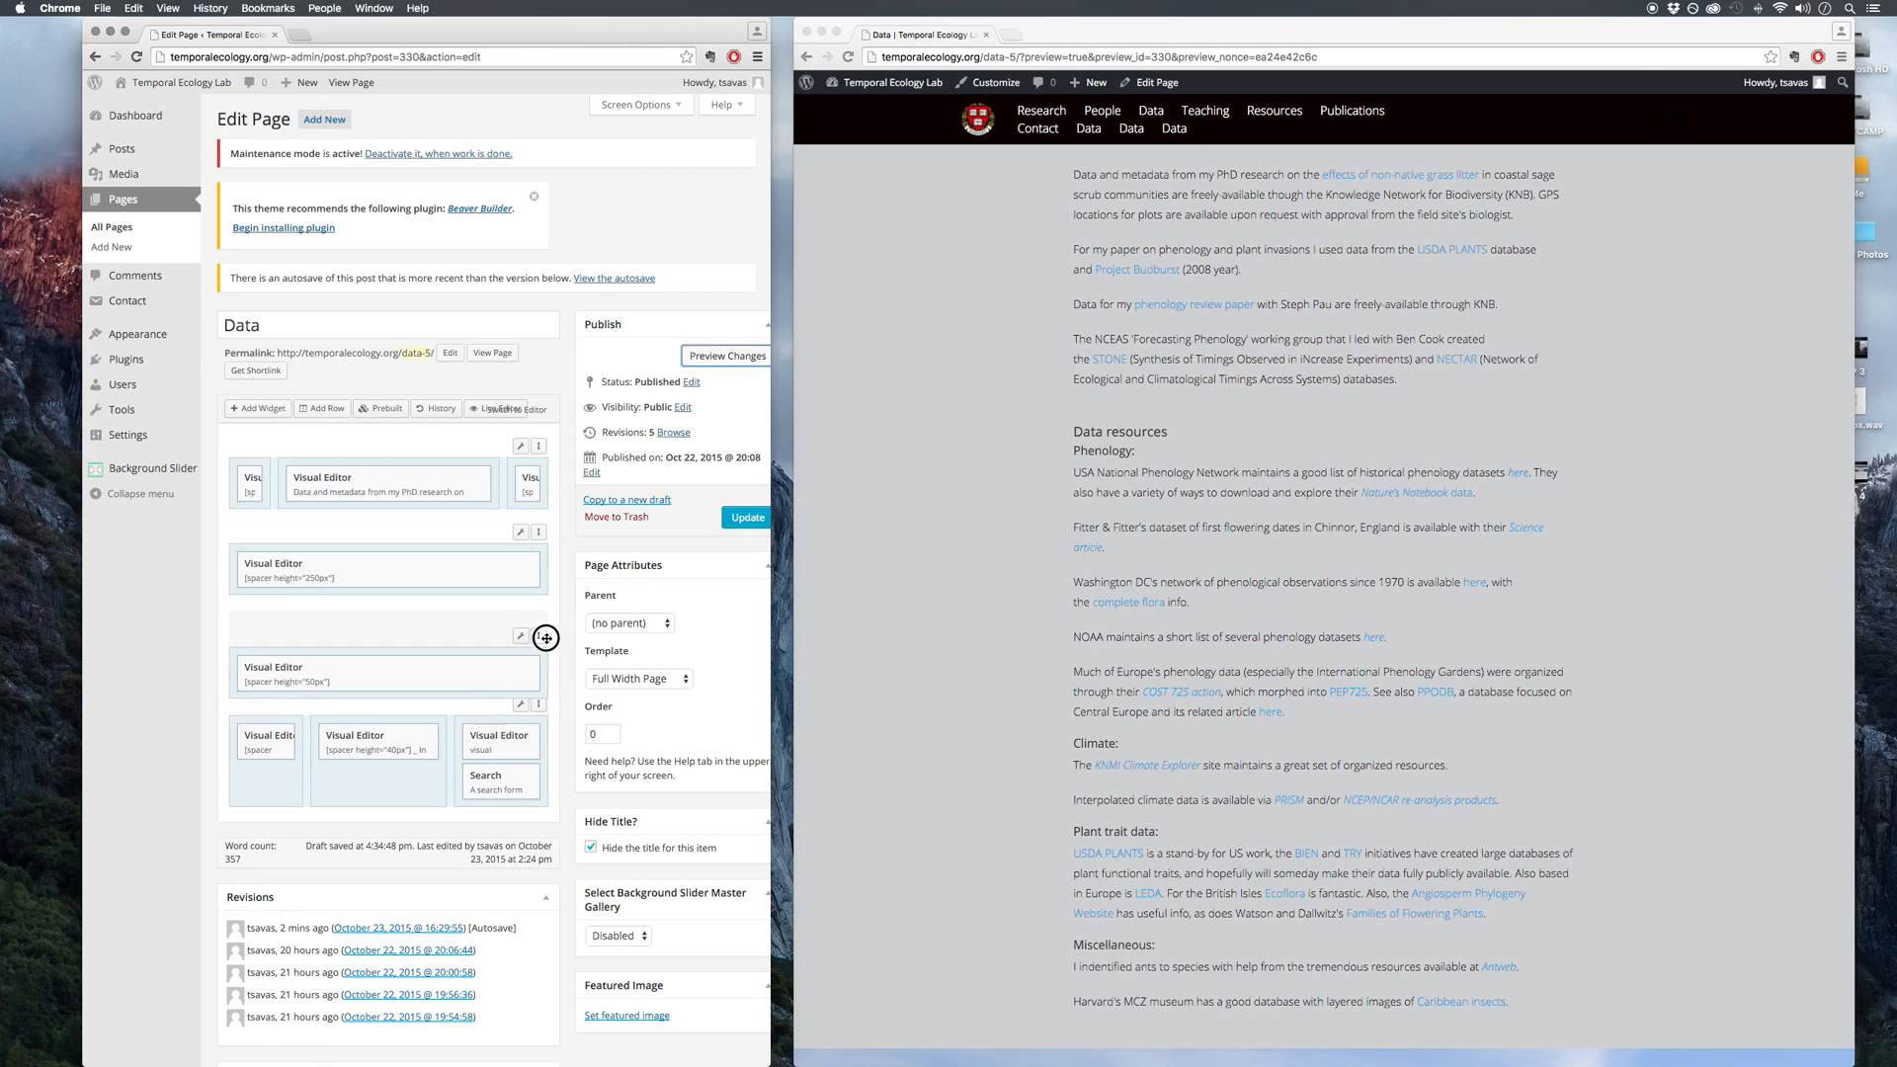
drag(538, 532, 542, 441)
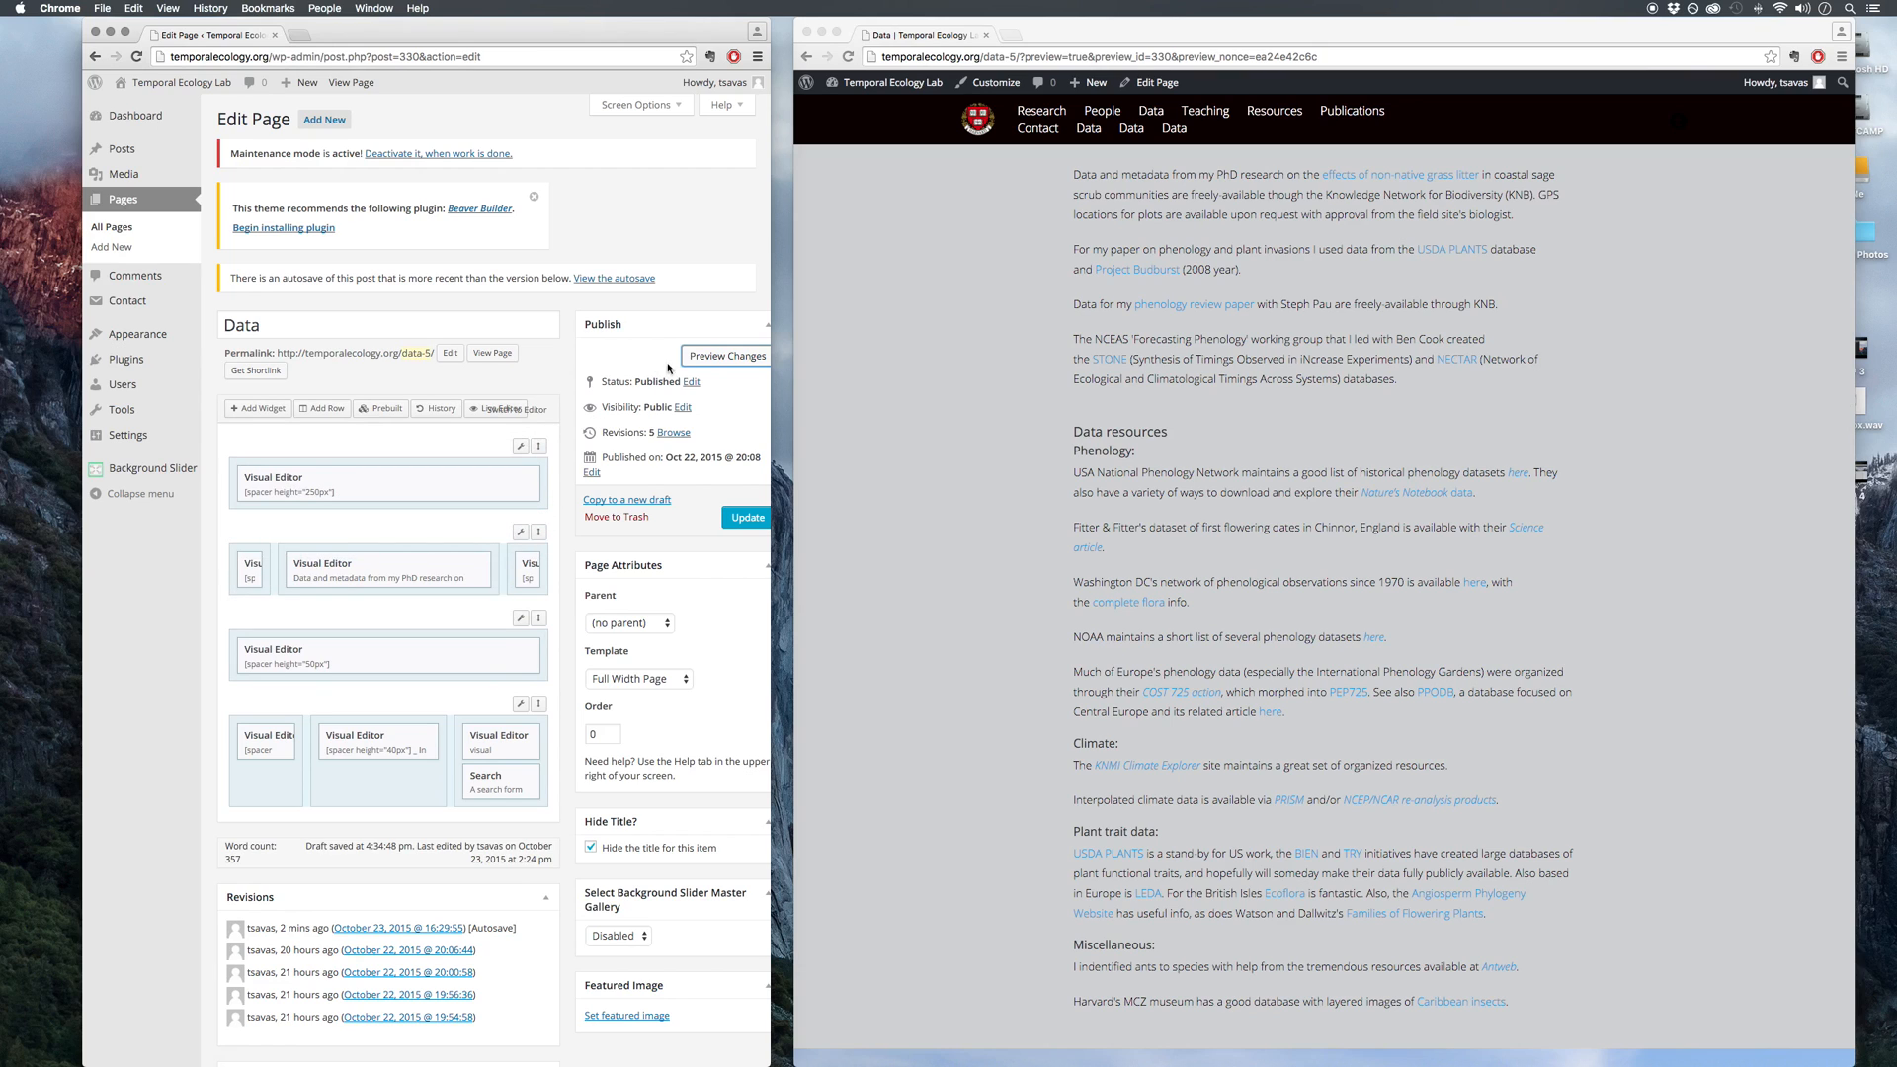
click(727, 356)
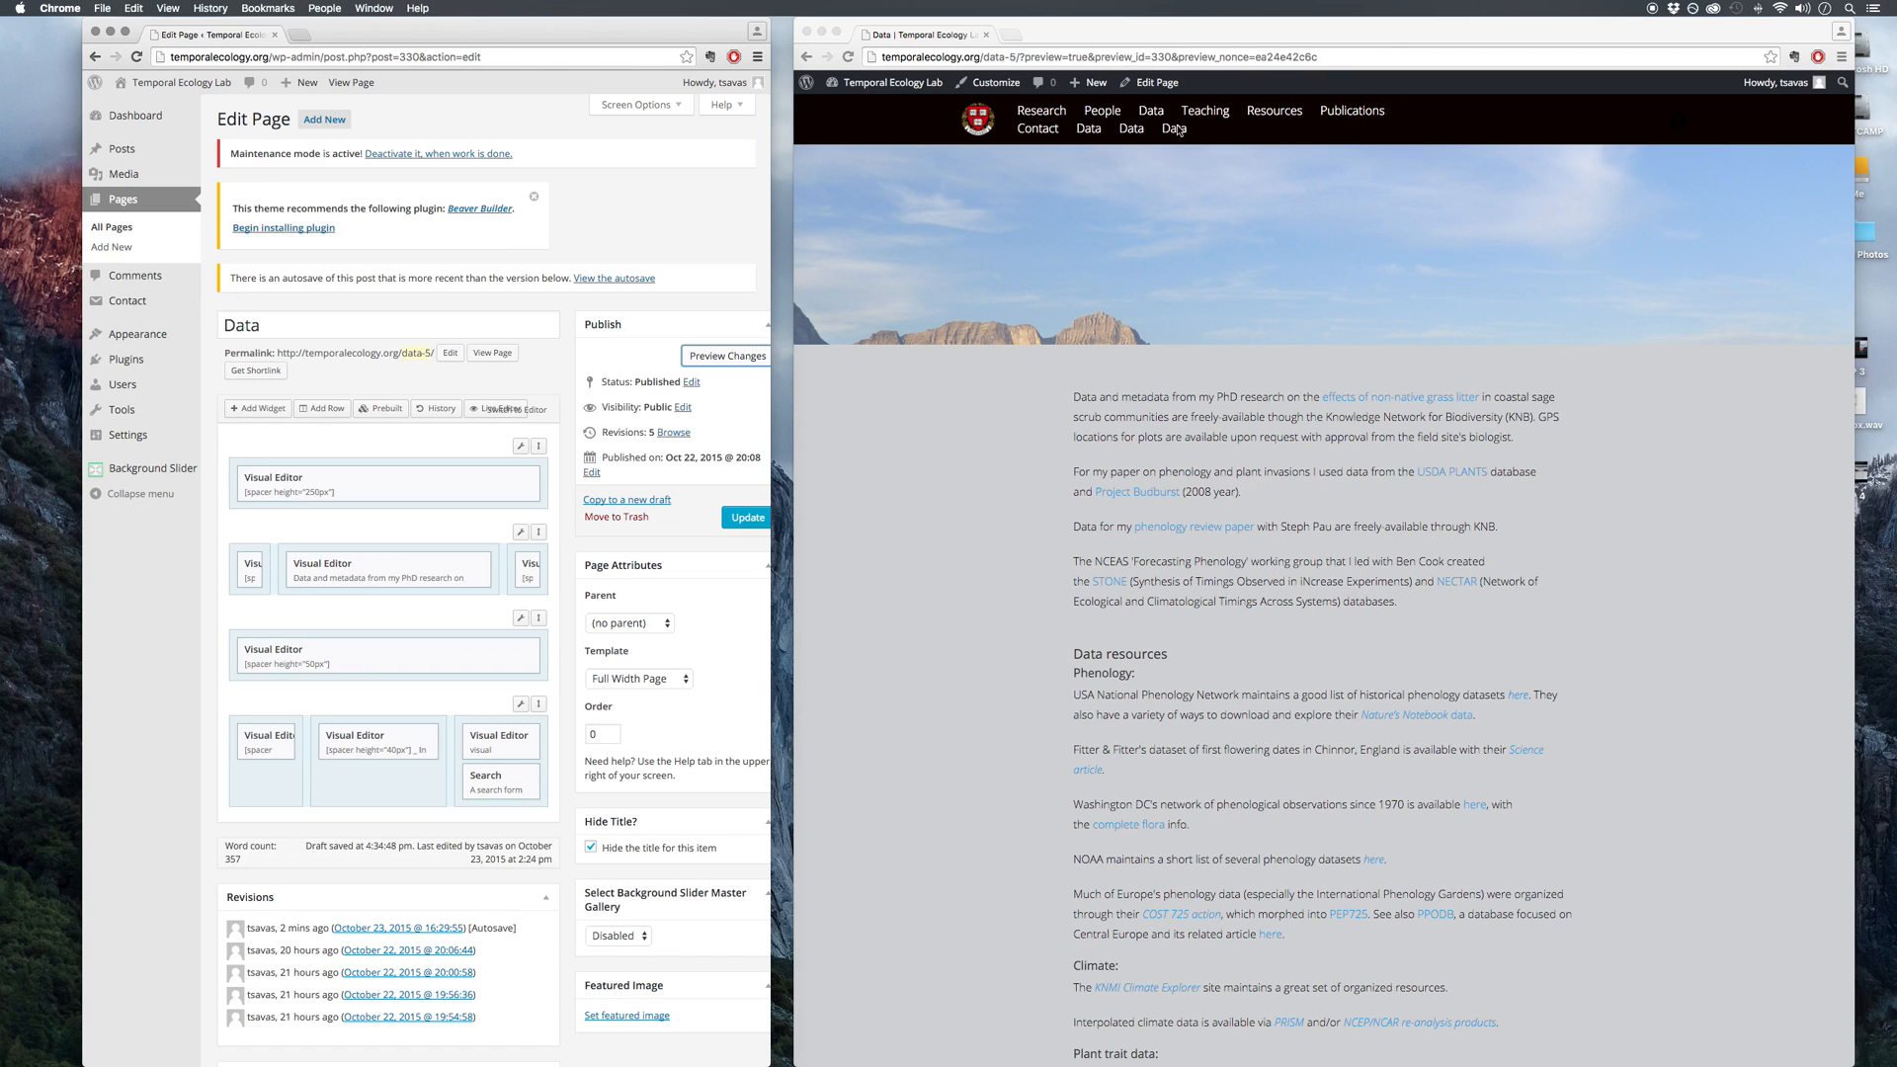
Step: Leave the page editor without saving and open the site's Menus settings, showing the Main menu's structure
click(677, 187)
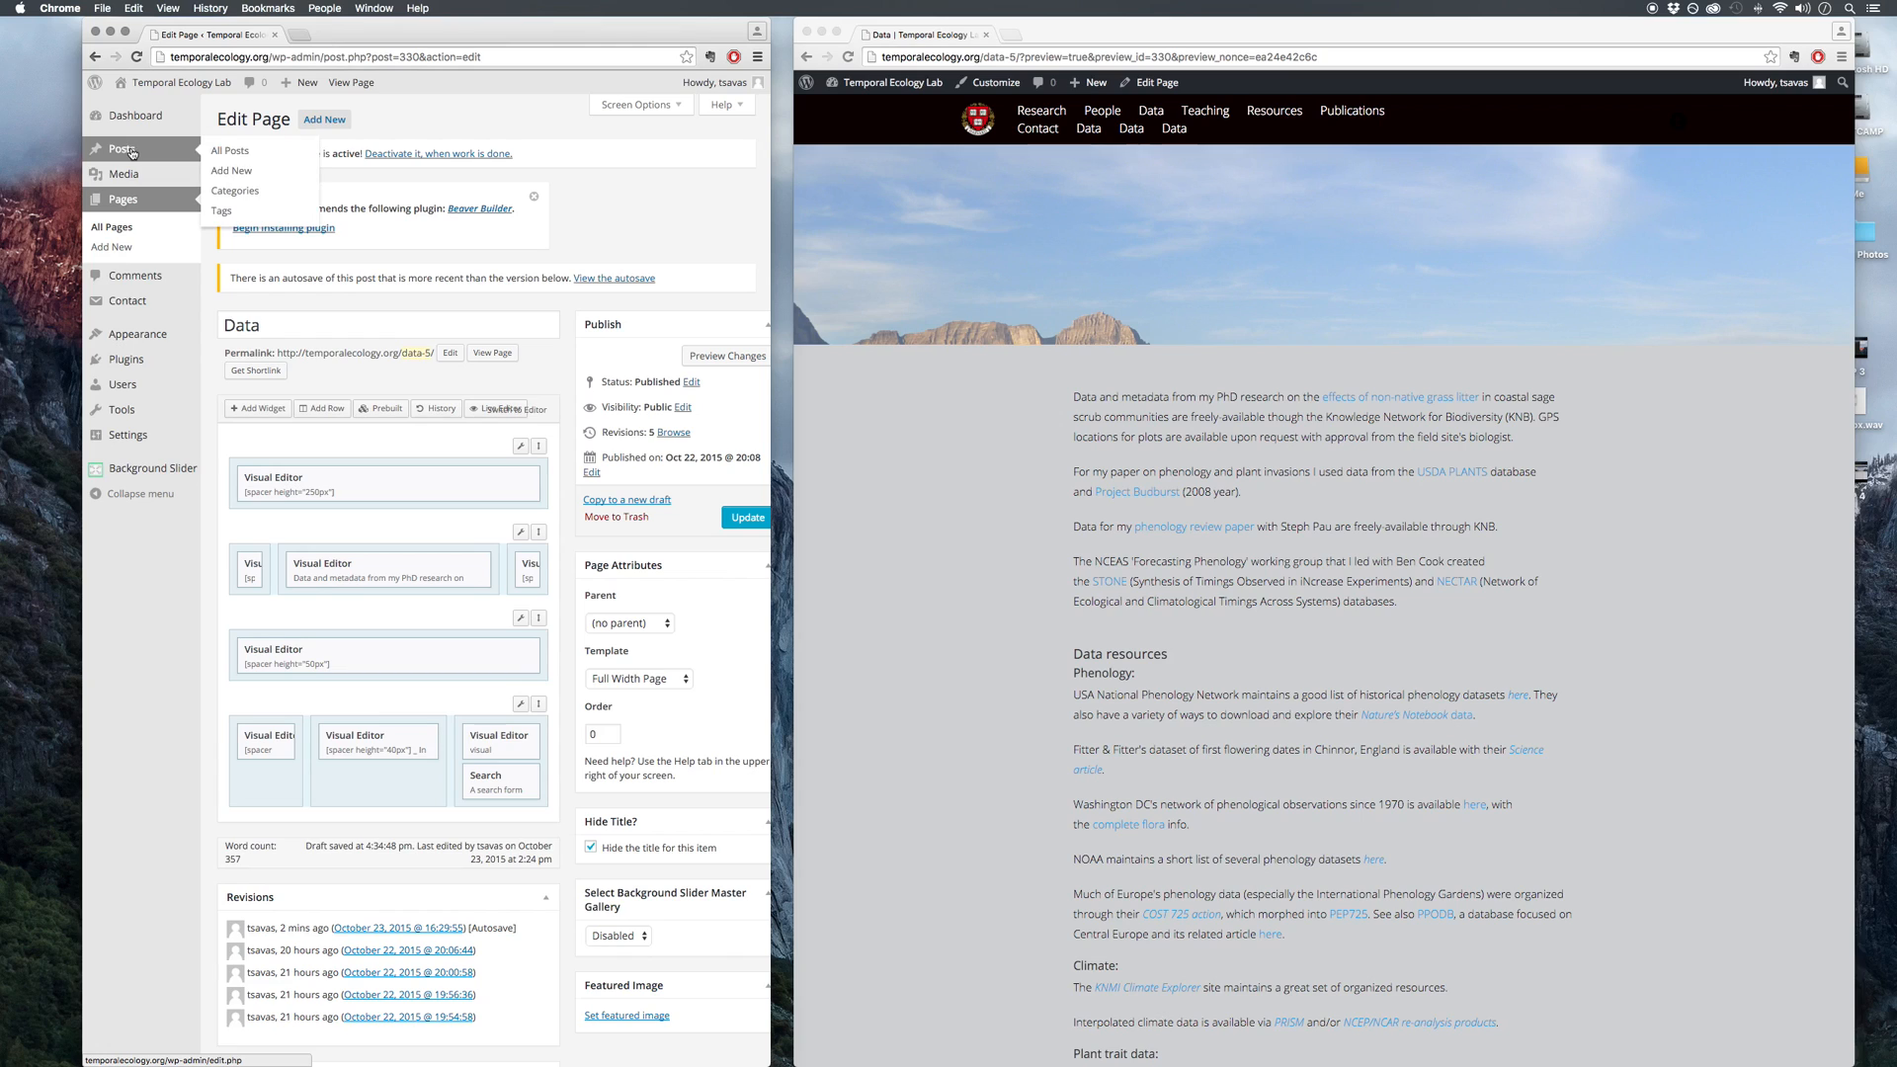
mouse_move(142, 339)
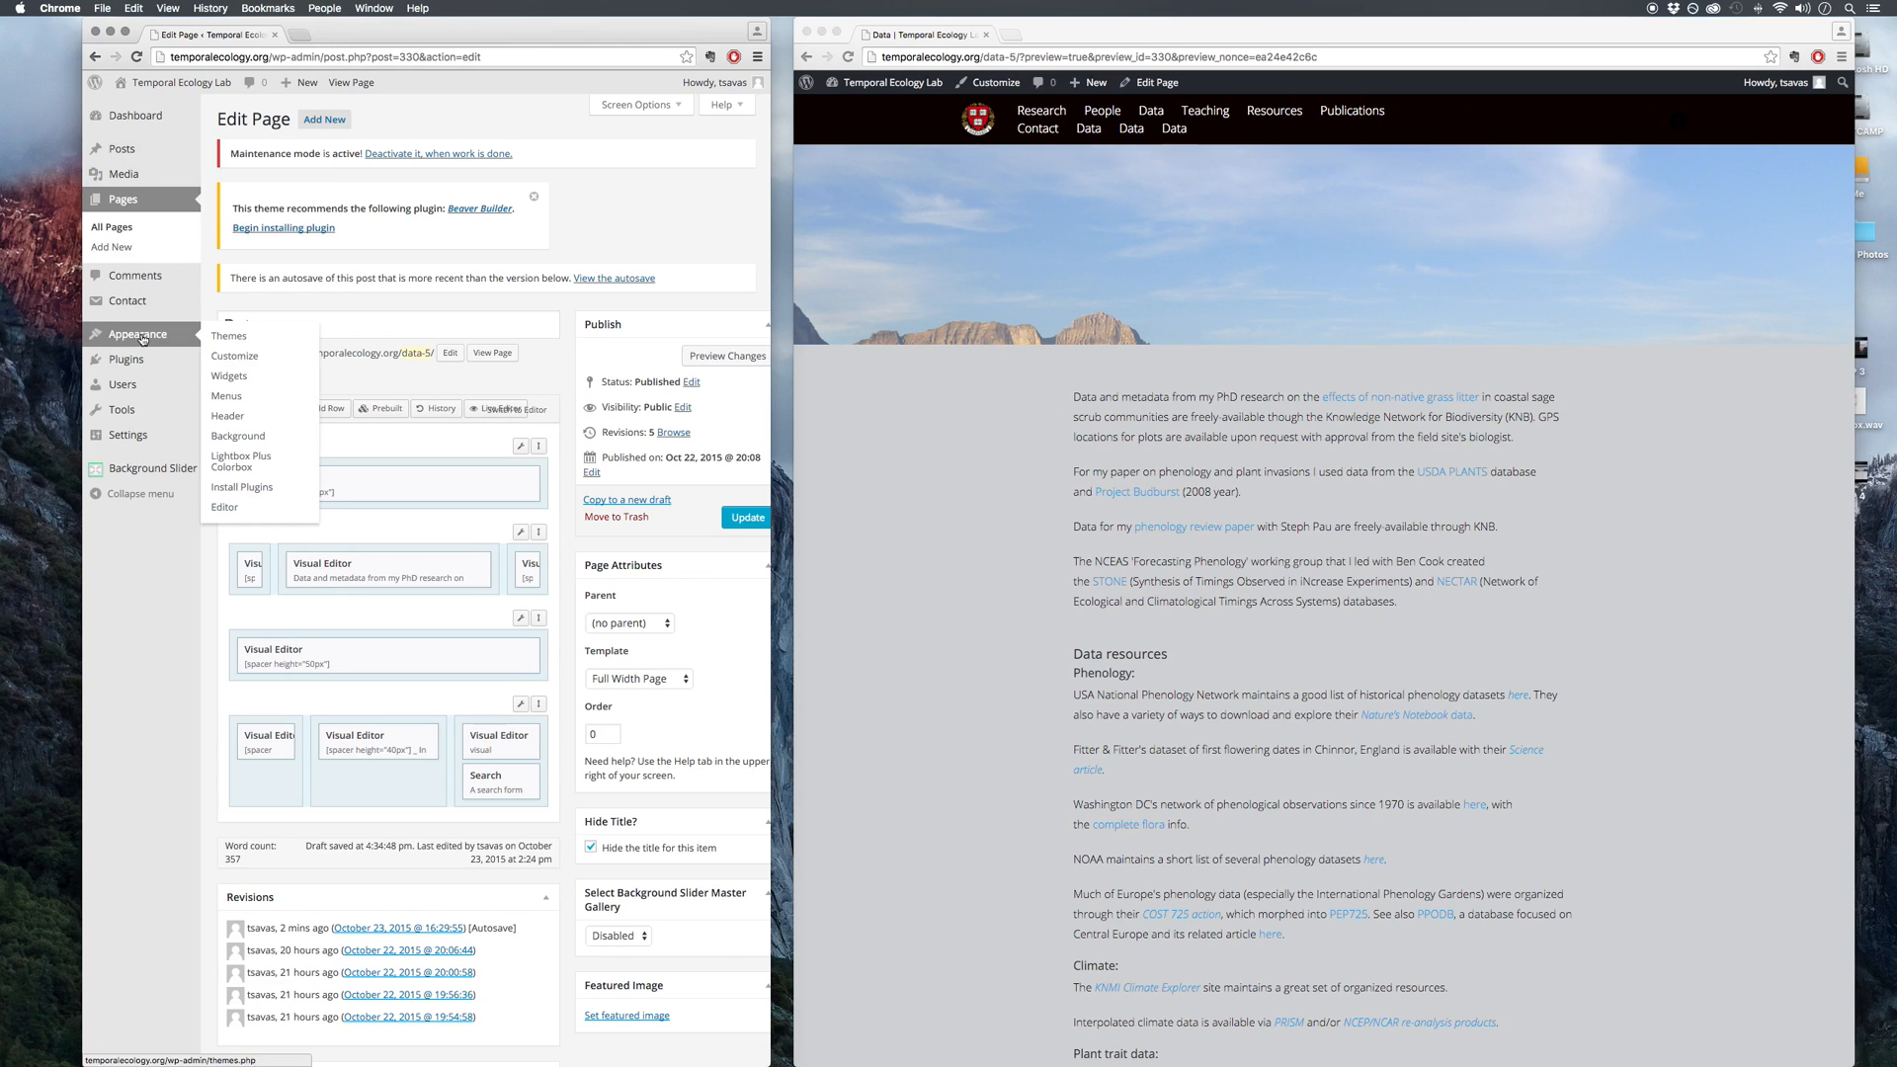
click(240, 357)
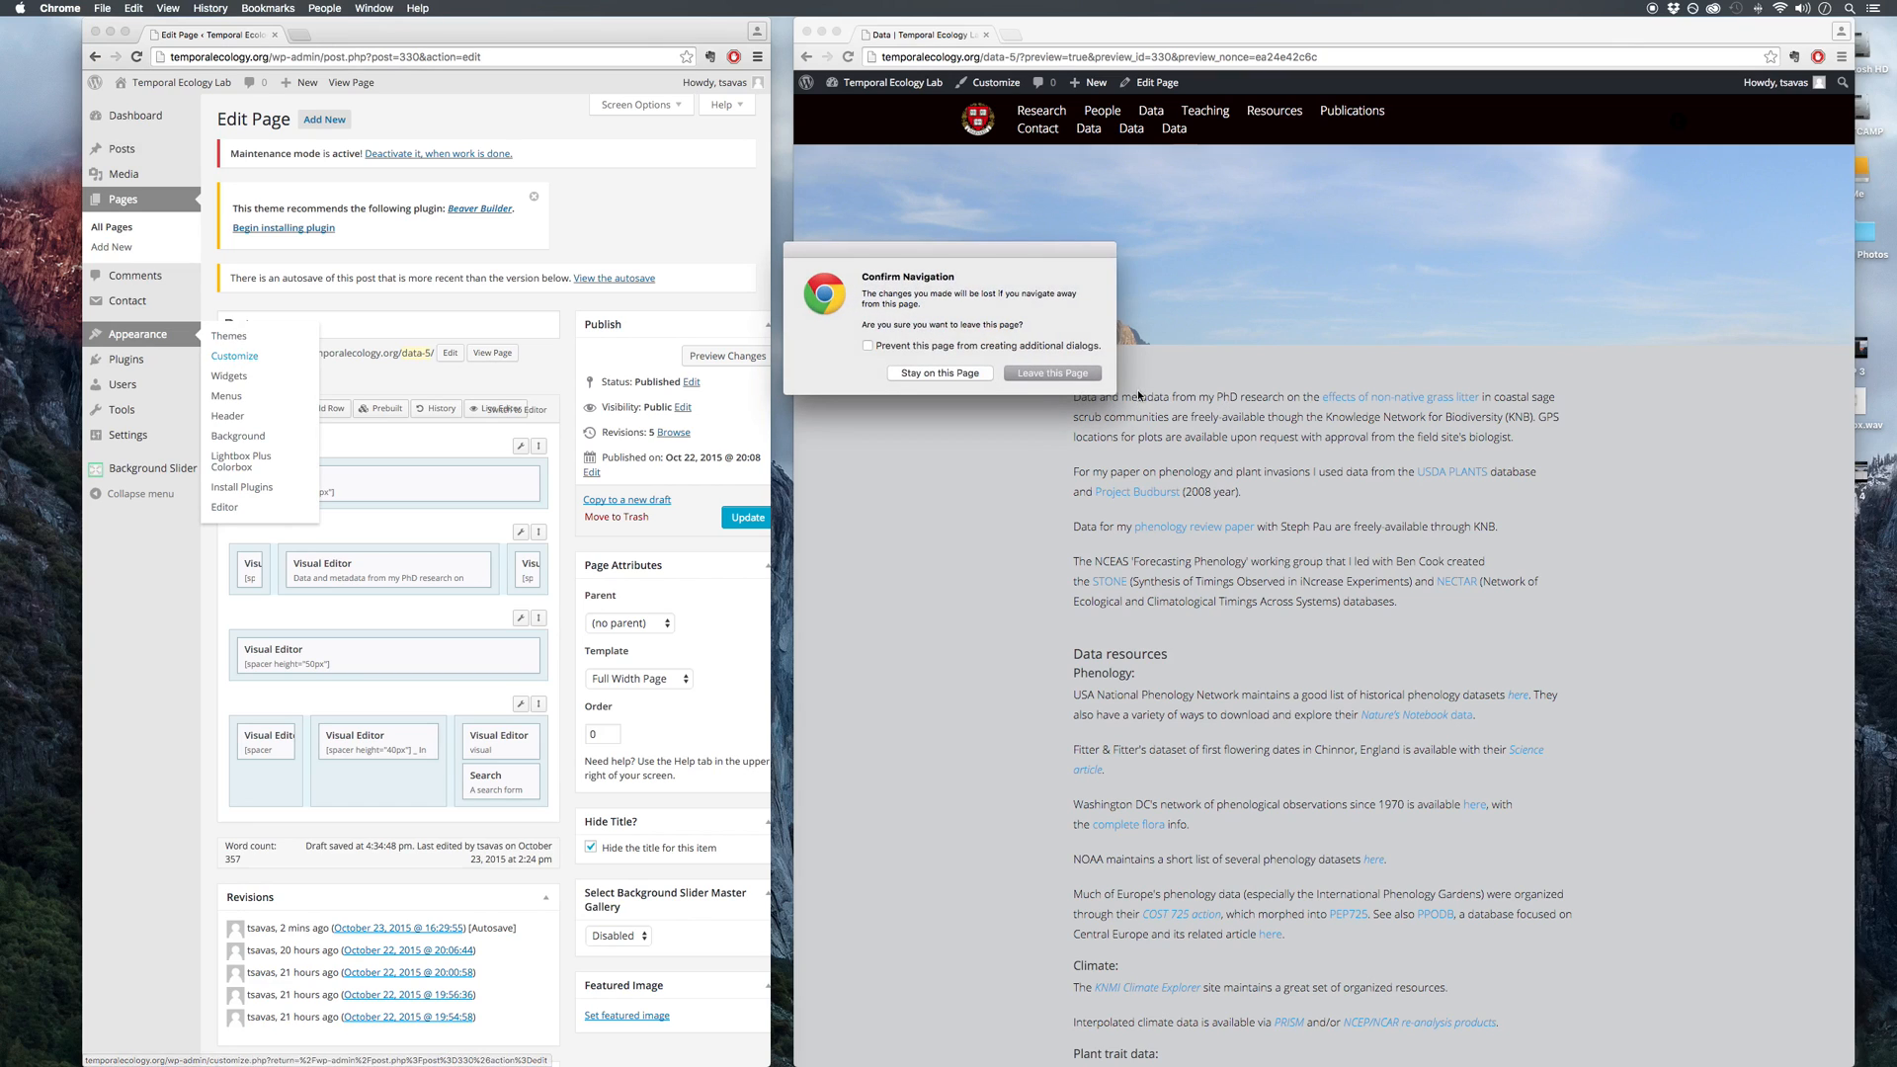
click(987, 375)
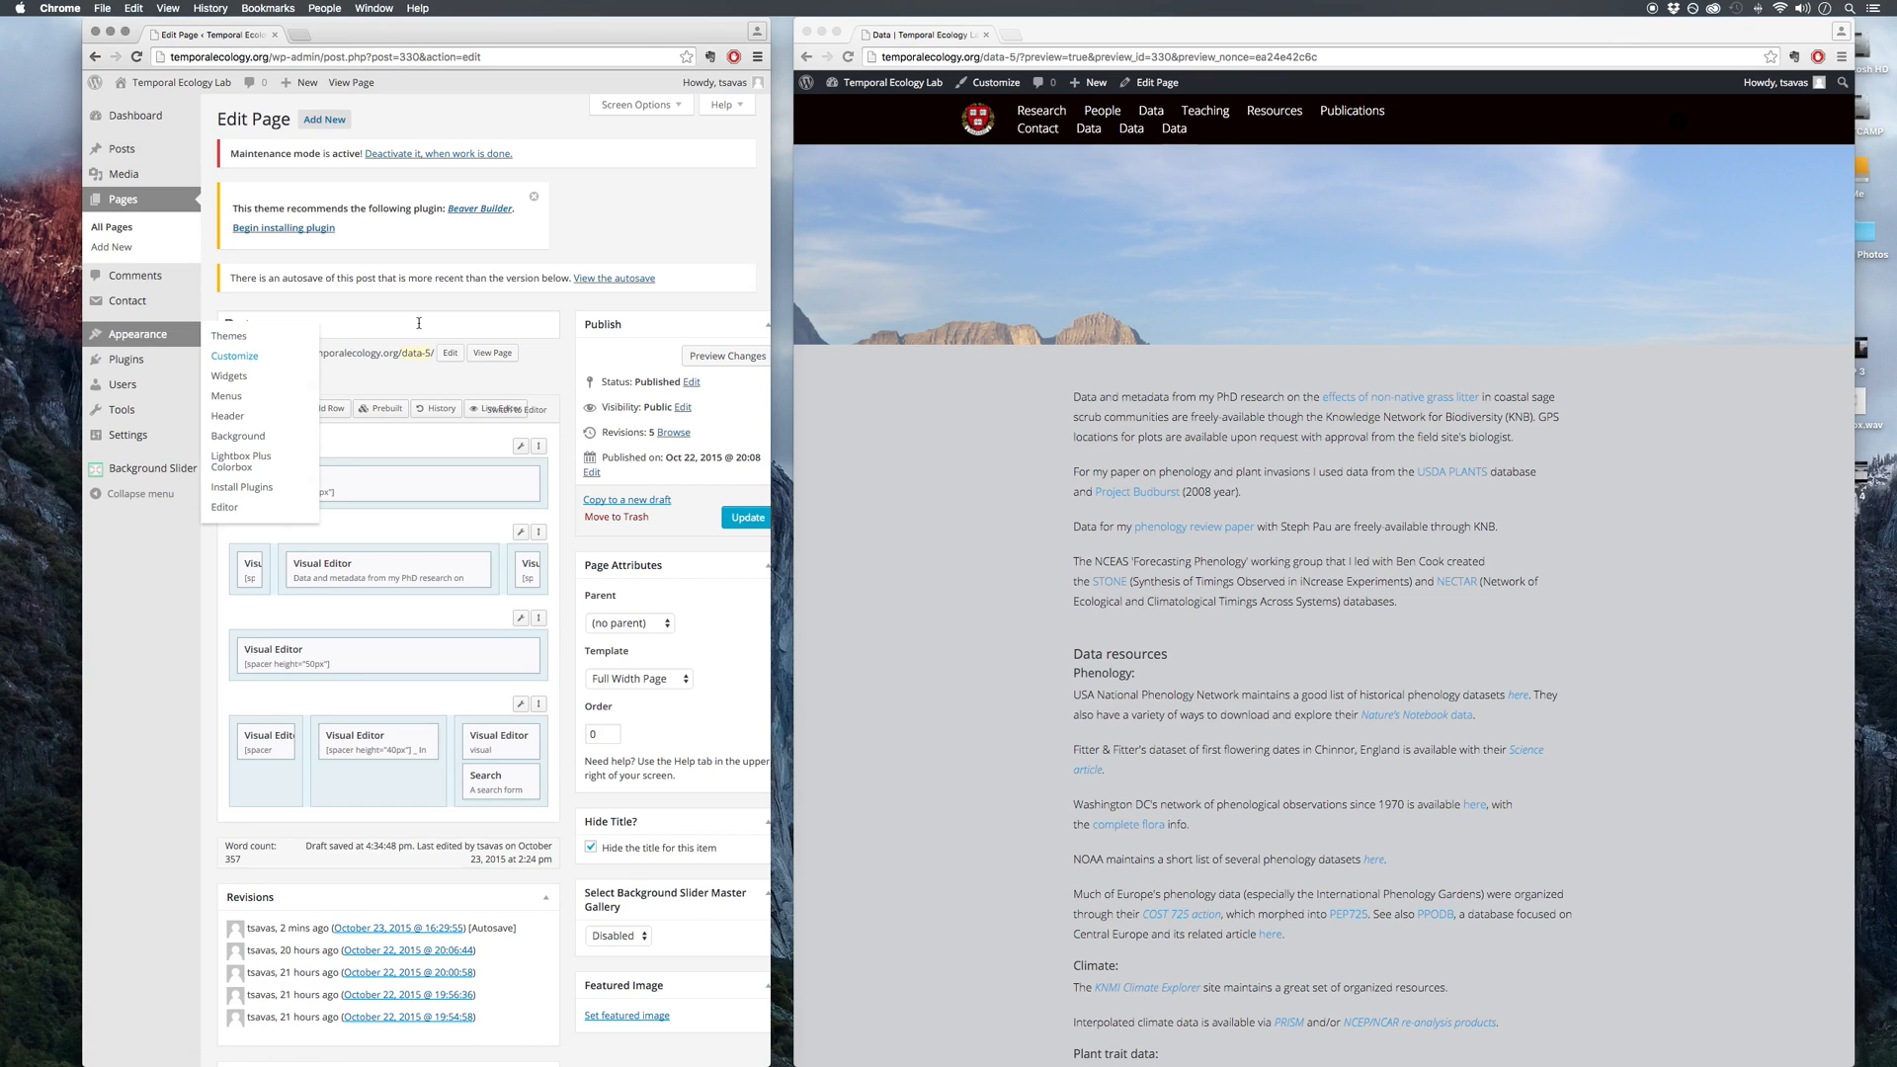
click(238, 400)
click(1085, 374)
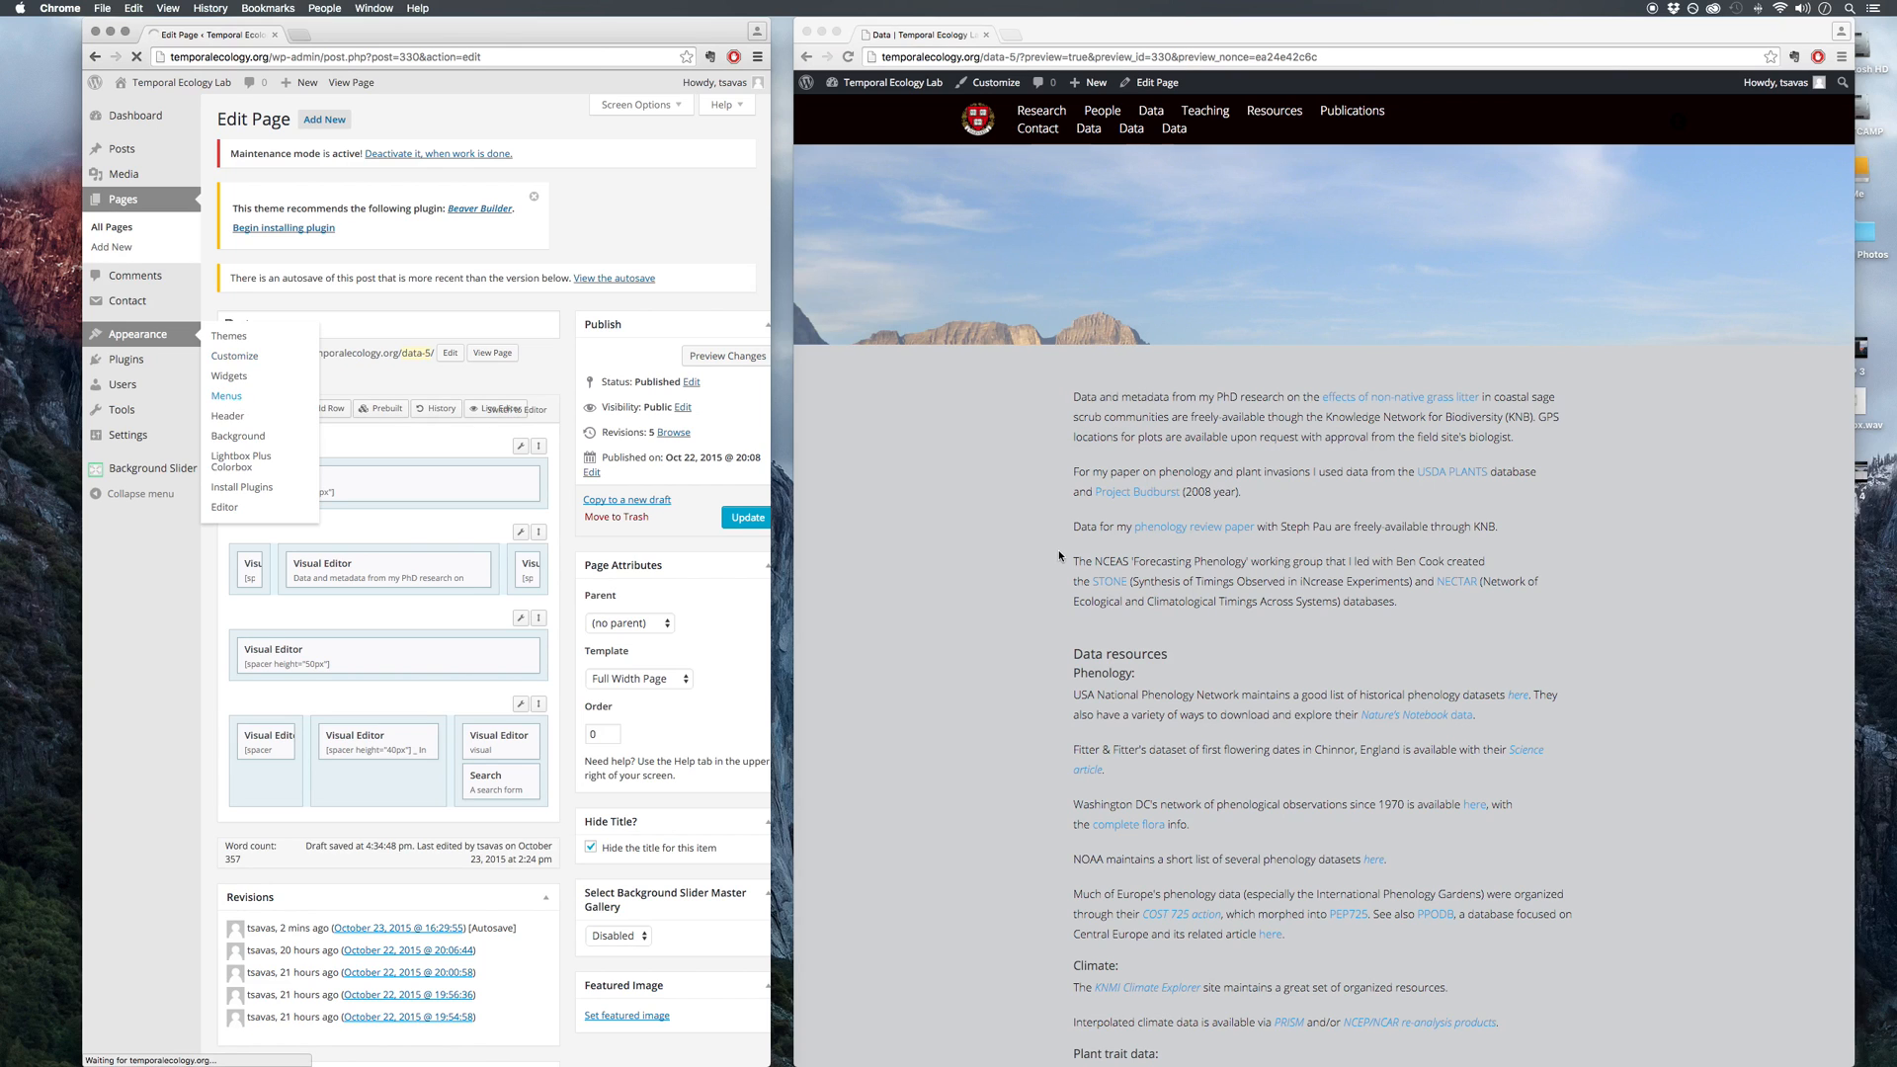
drag(677, 20, 1000, 17)
scroll(651, 477, down, 3)
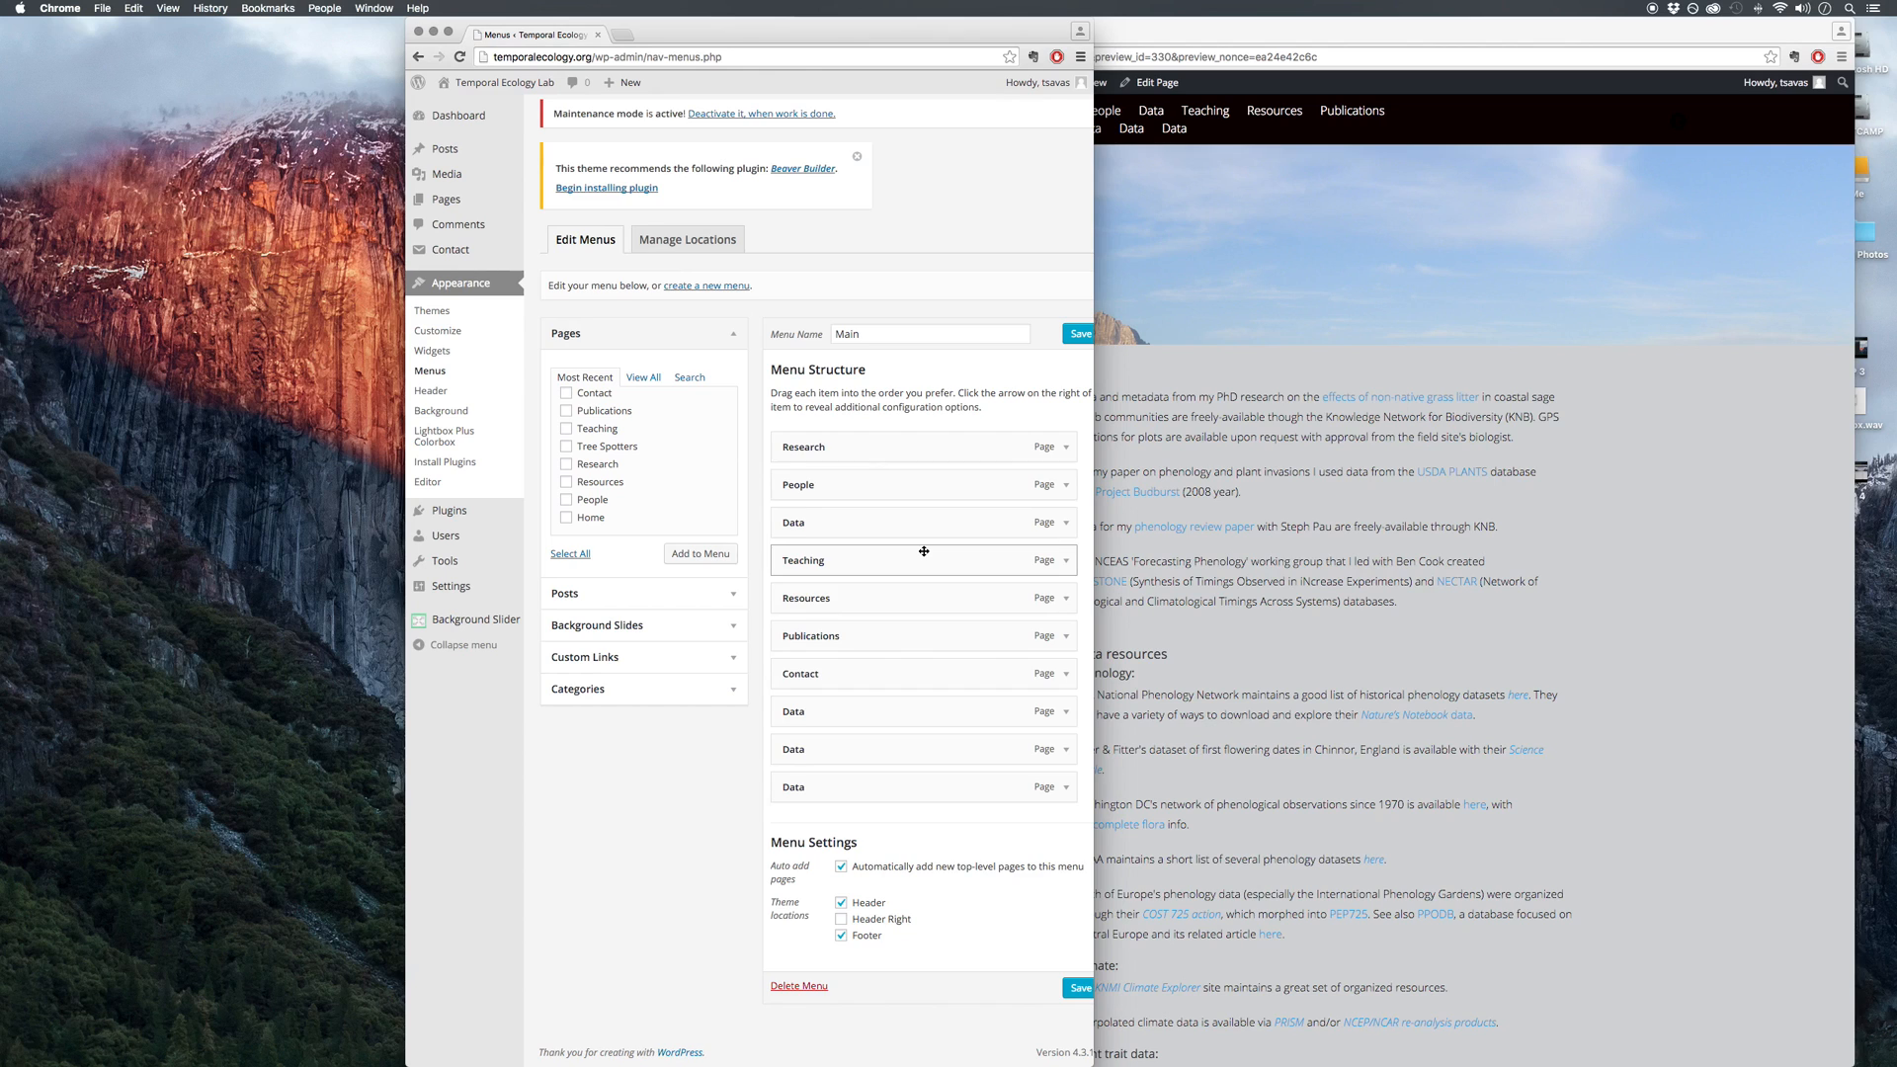
scroll(924, 552, right, 2)
scroll(924, 551, left, 2)
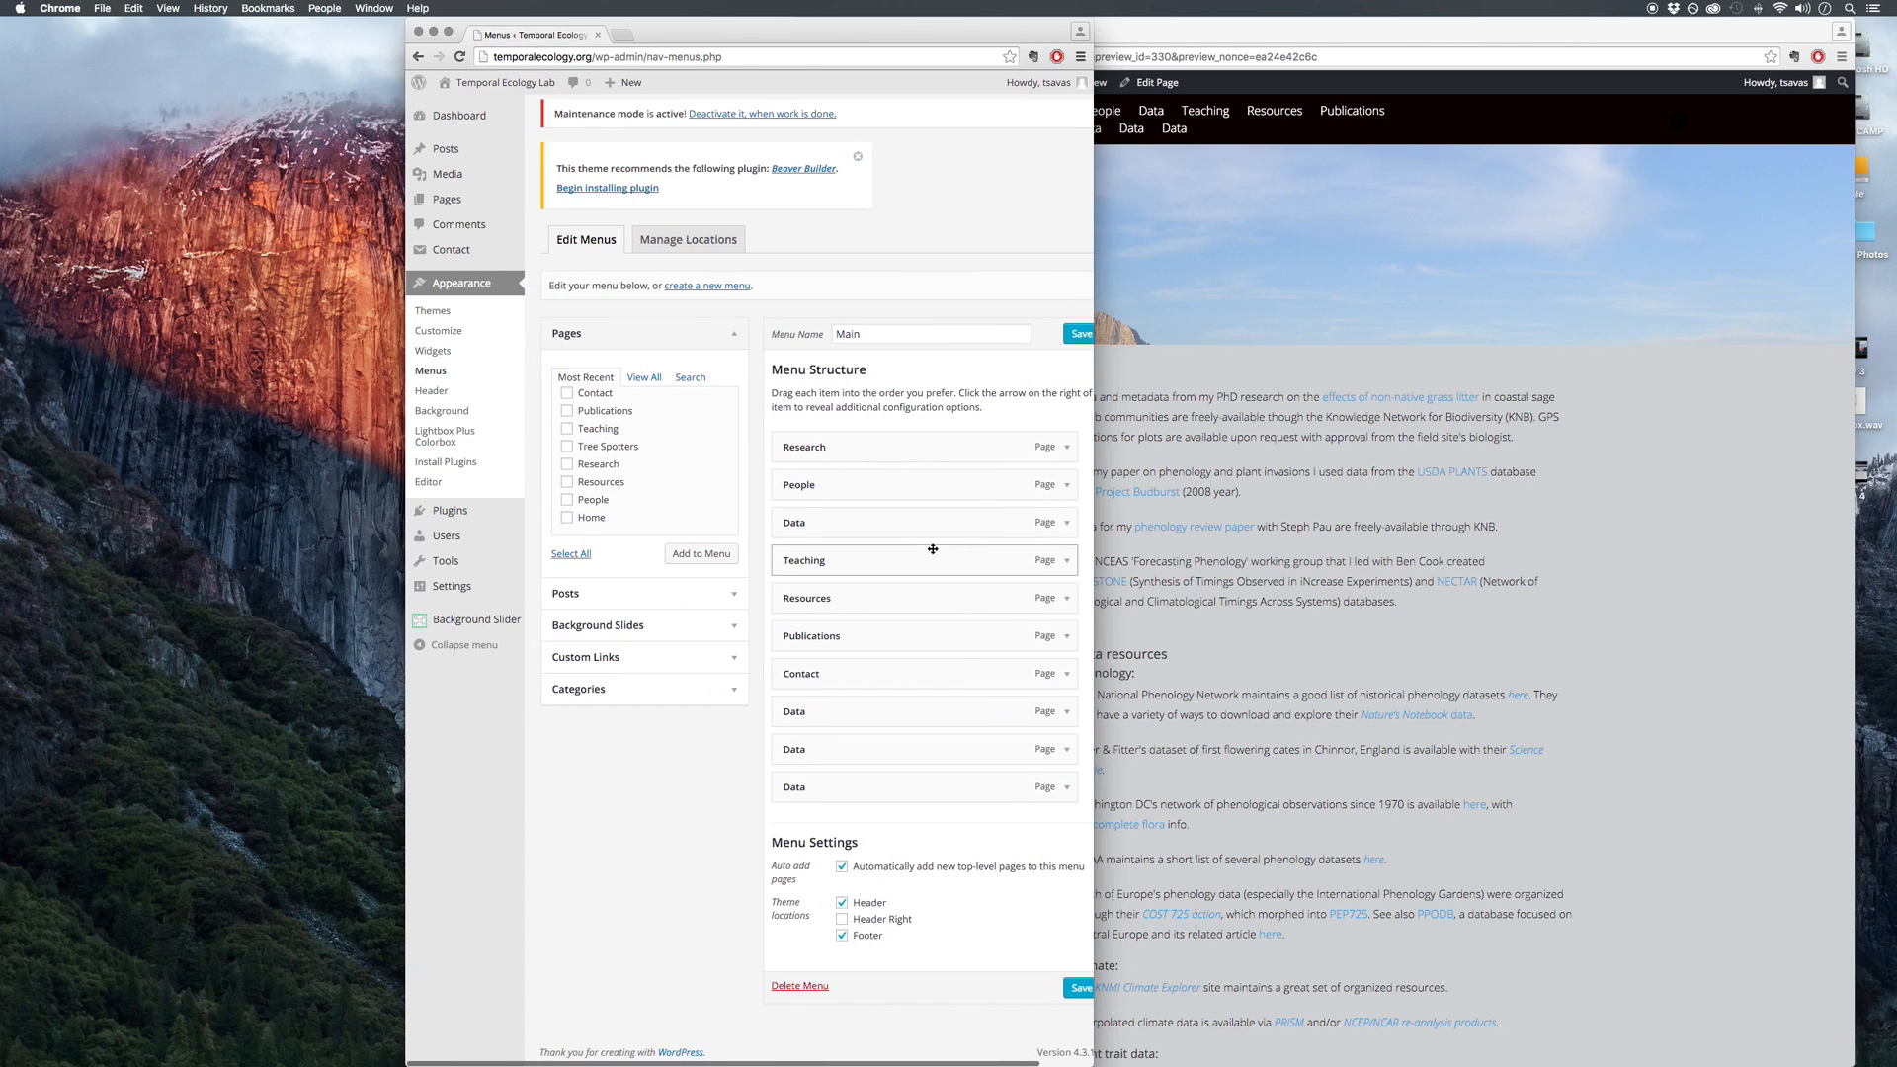
Step: Move the first duplicate Data item, just below Contact, to the first position in the Main menu
click(1068, 713)
click(1068, 712)
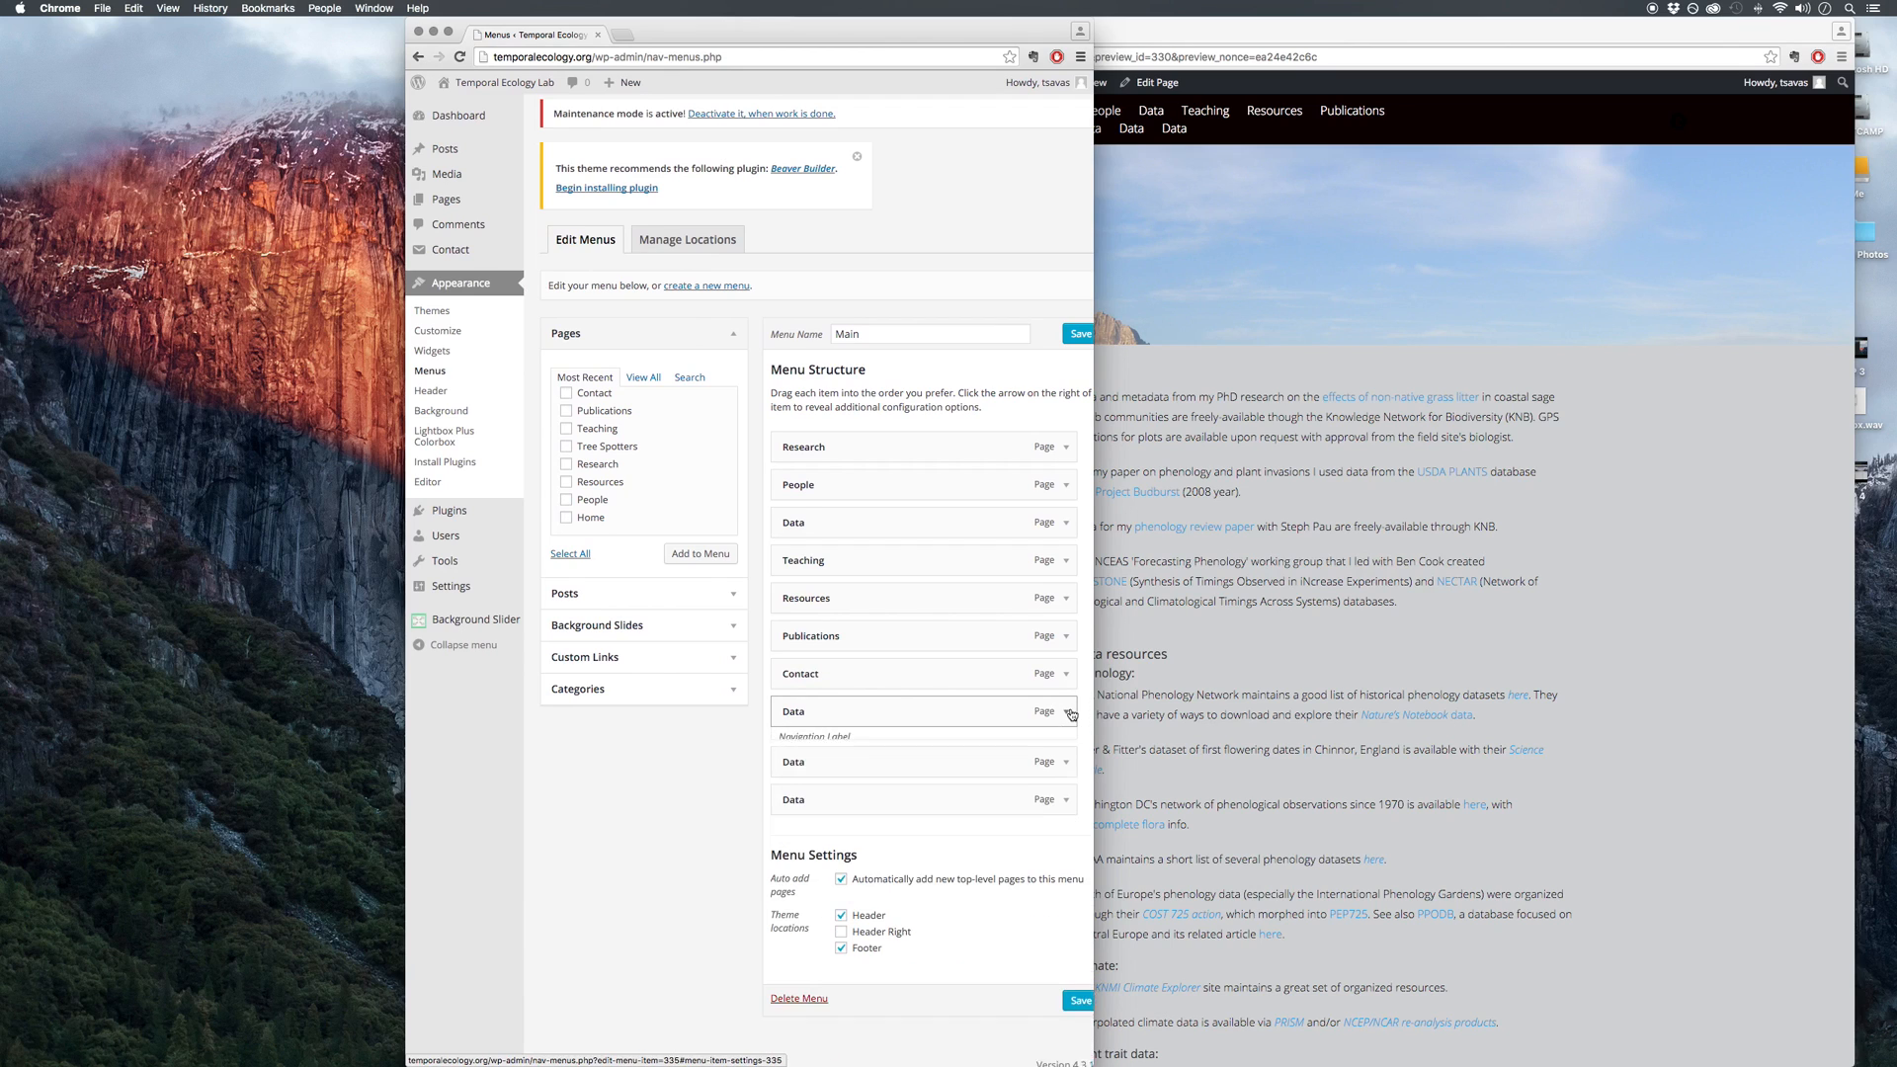
drag(902, 712, 895, 480)
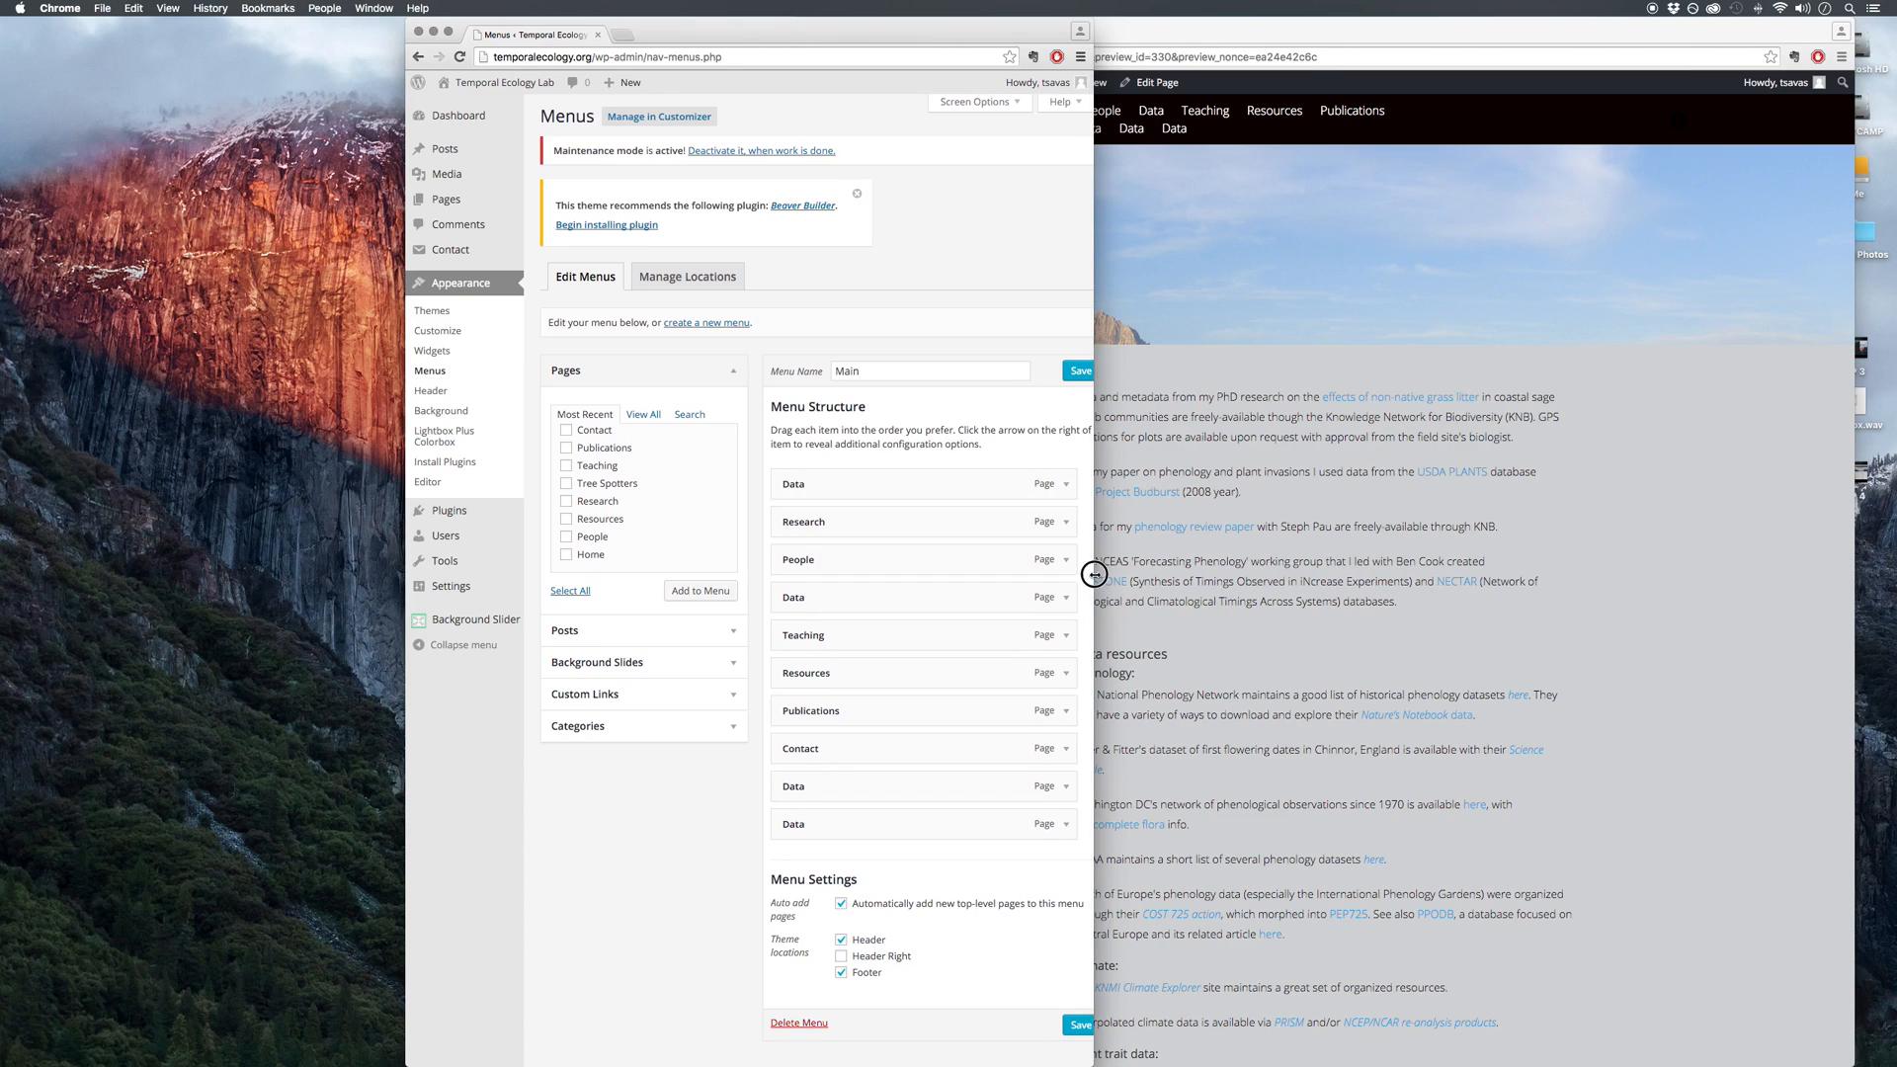
Step: Widen the menu editor's window and remove the duplicate Data item above Research from the Main menu
drag(1093, 573, 1544, 585)
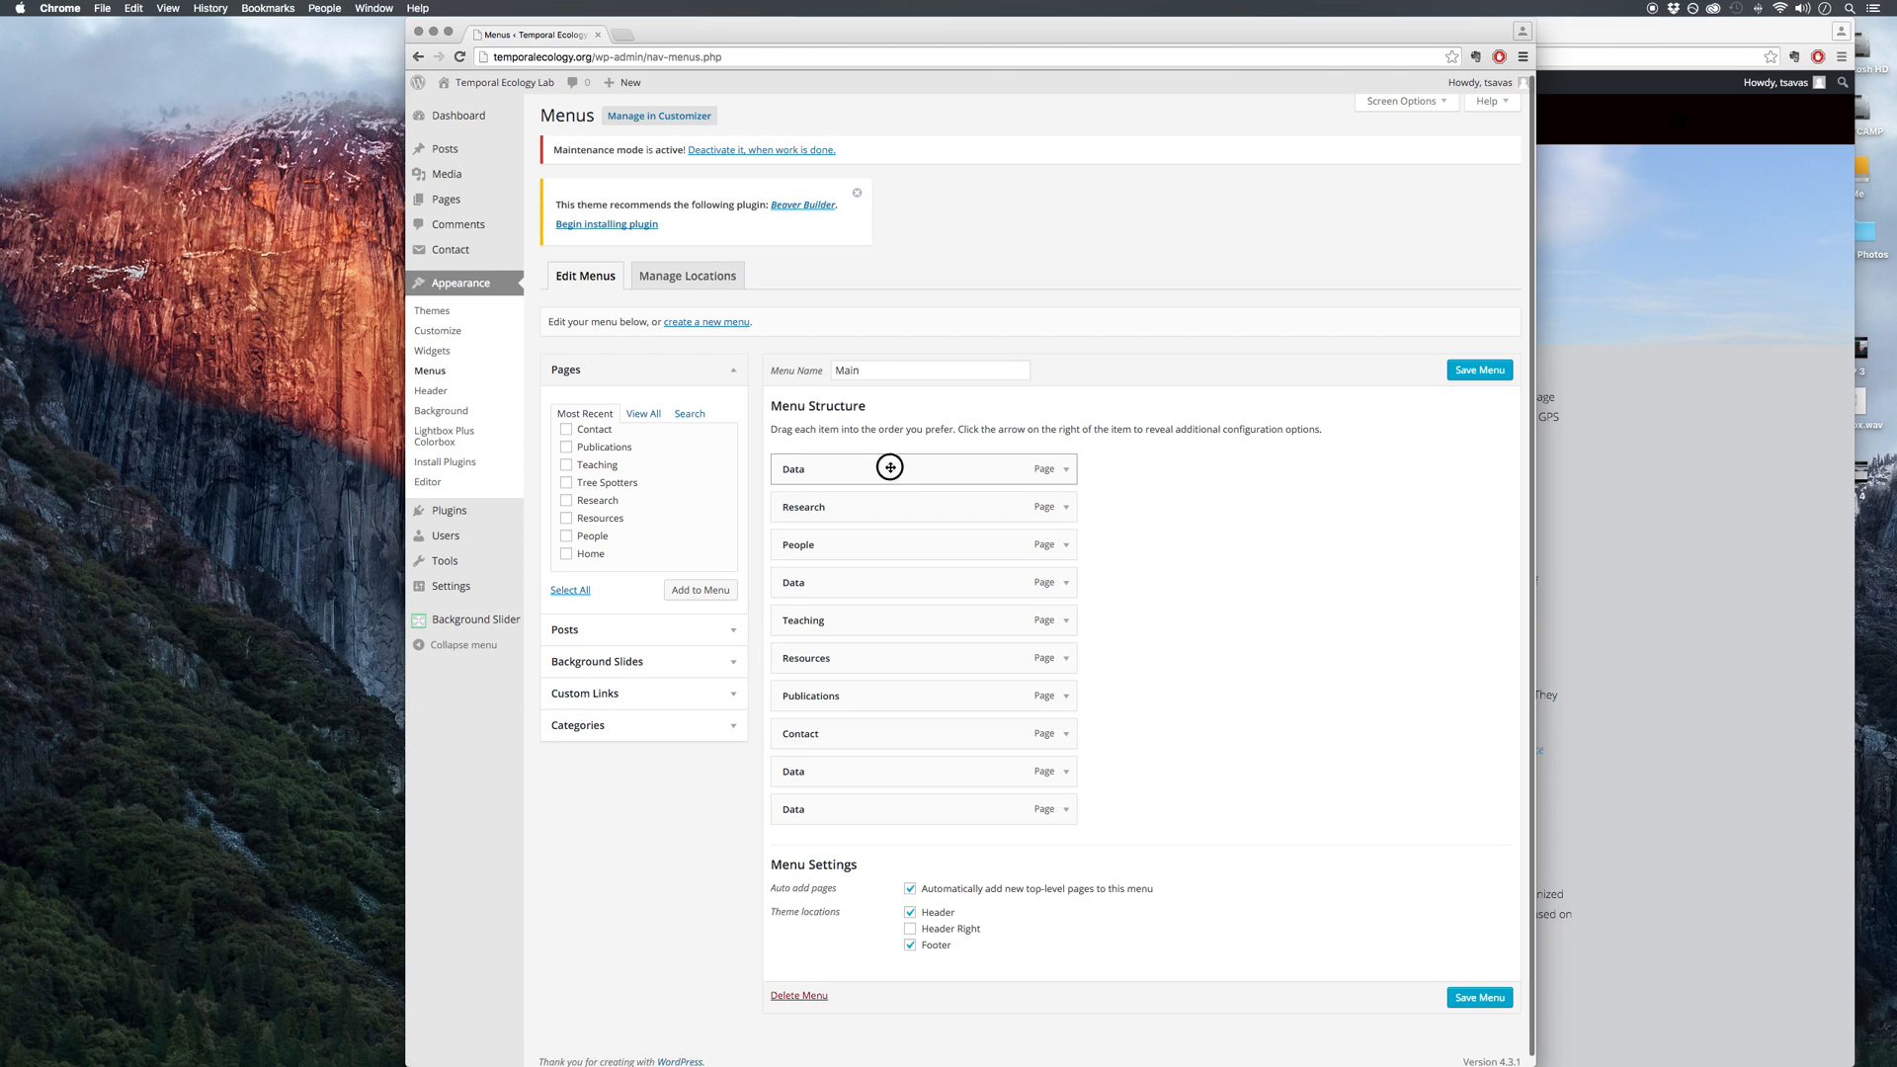
mouse_move(1015, 473)
mouse_down()
mouse_move(1038, 513)
mouse_move(978, 436)
mouse_move(988, 464)
mouse_up()
click(1067, 474)
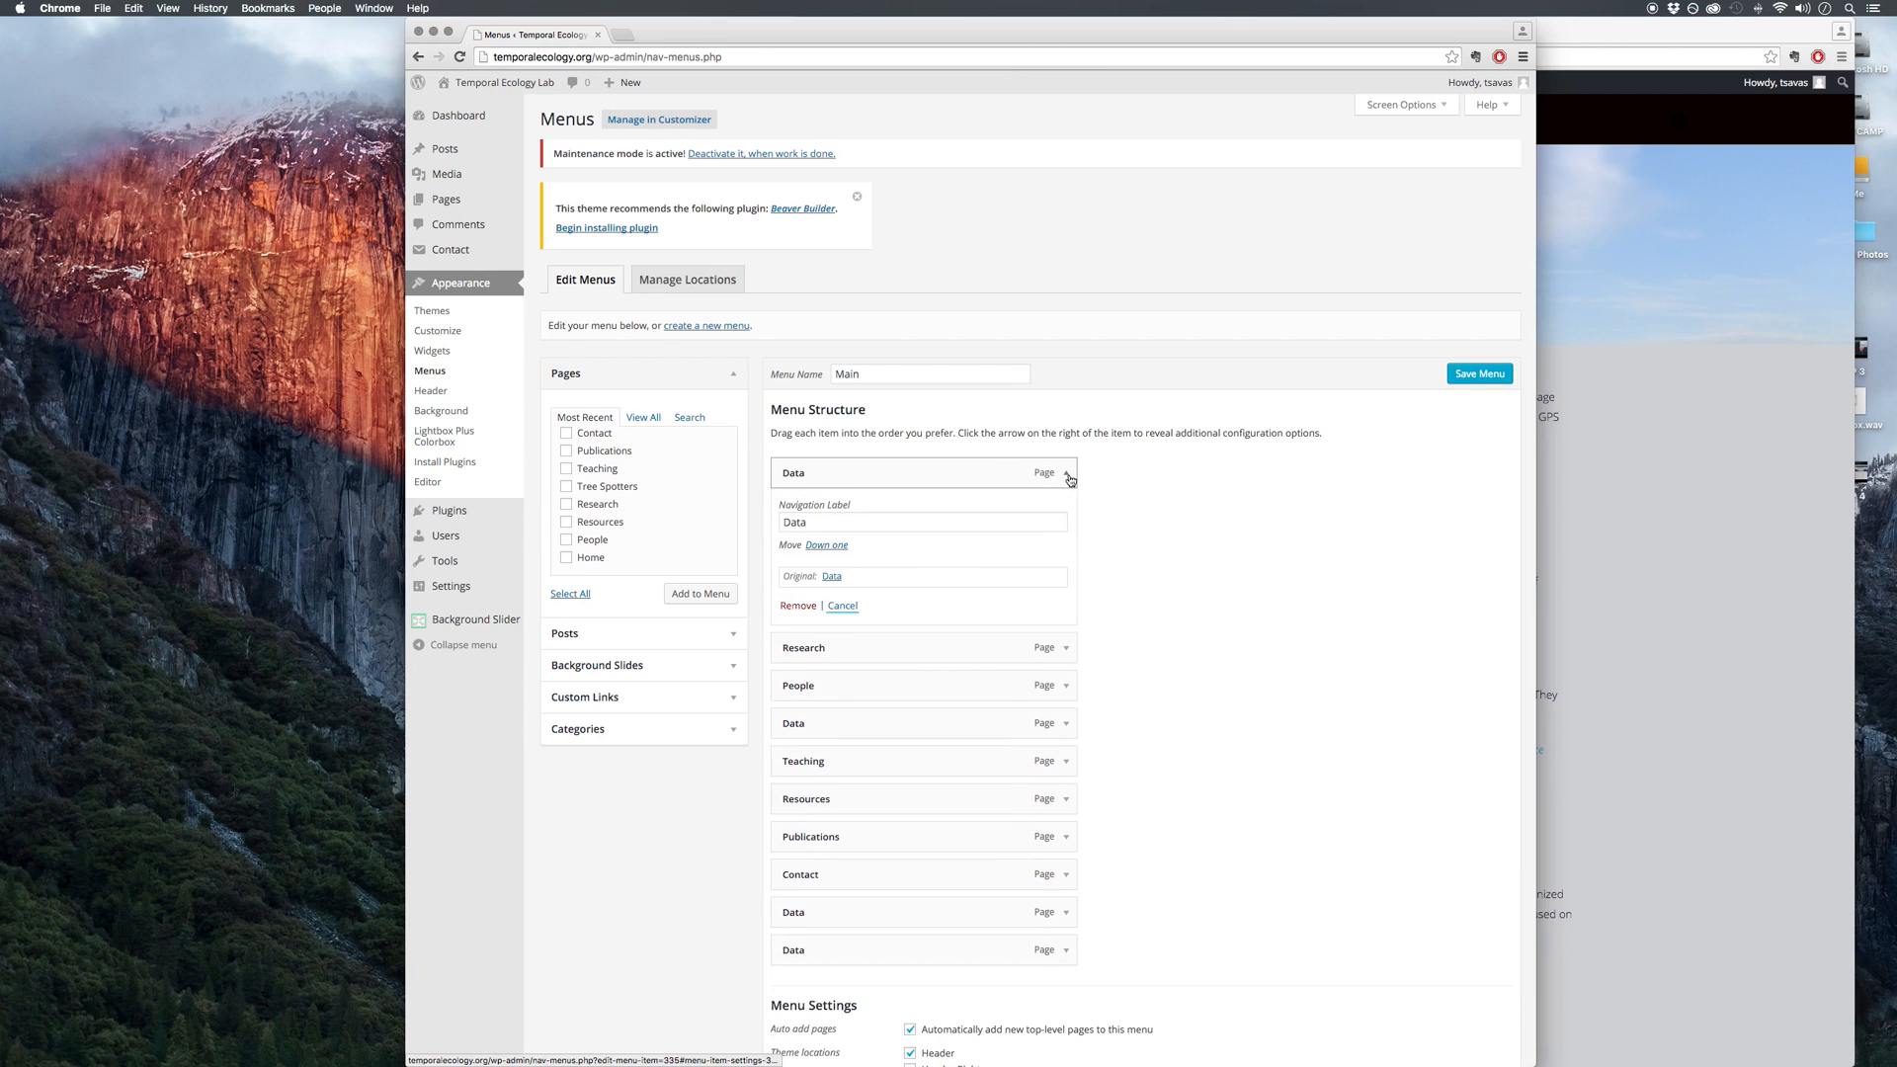
click(798, 605)
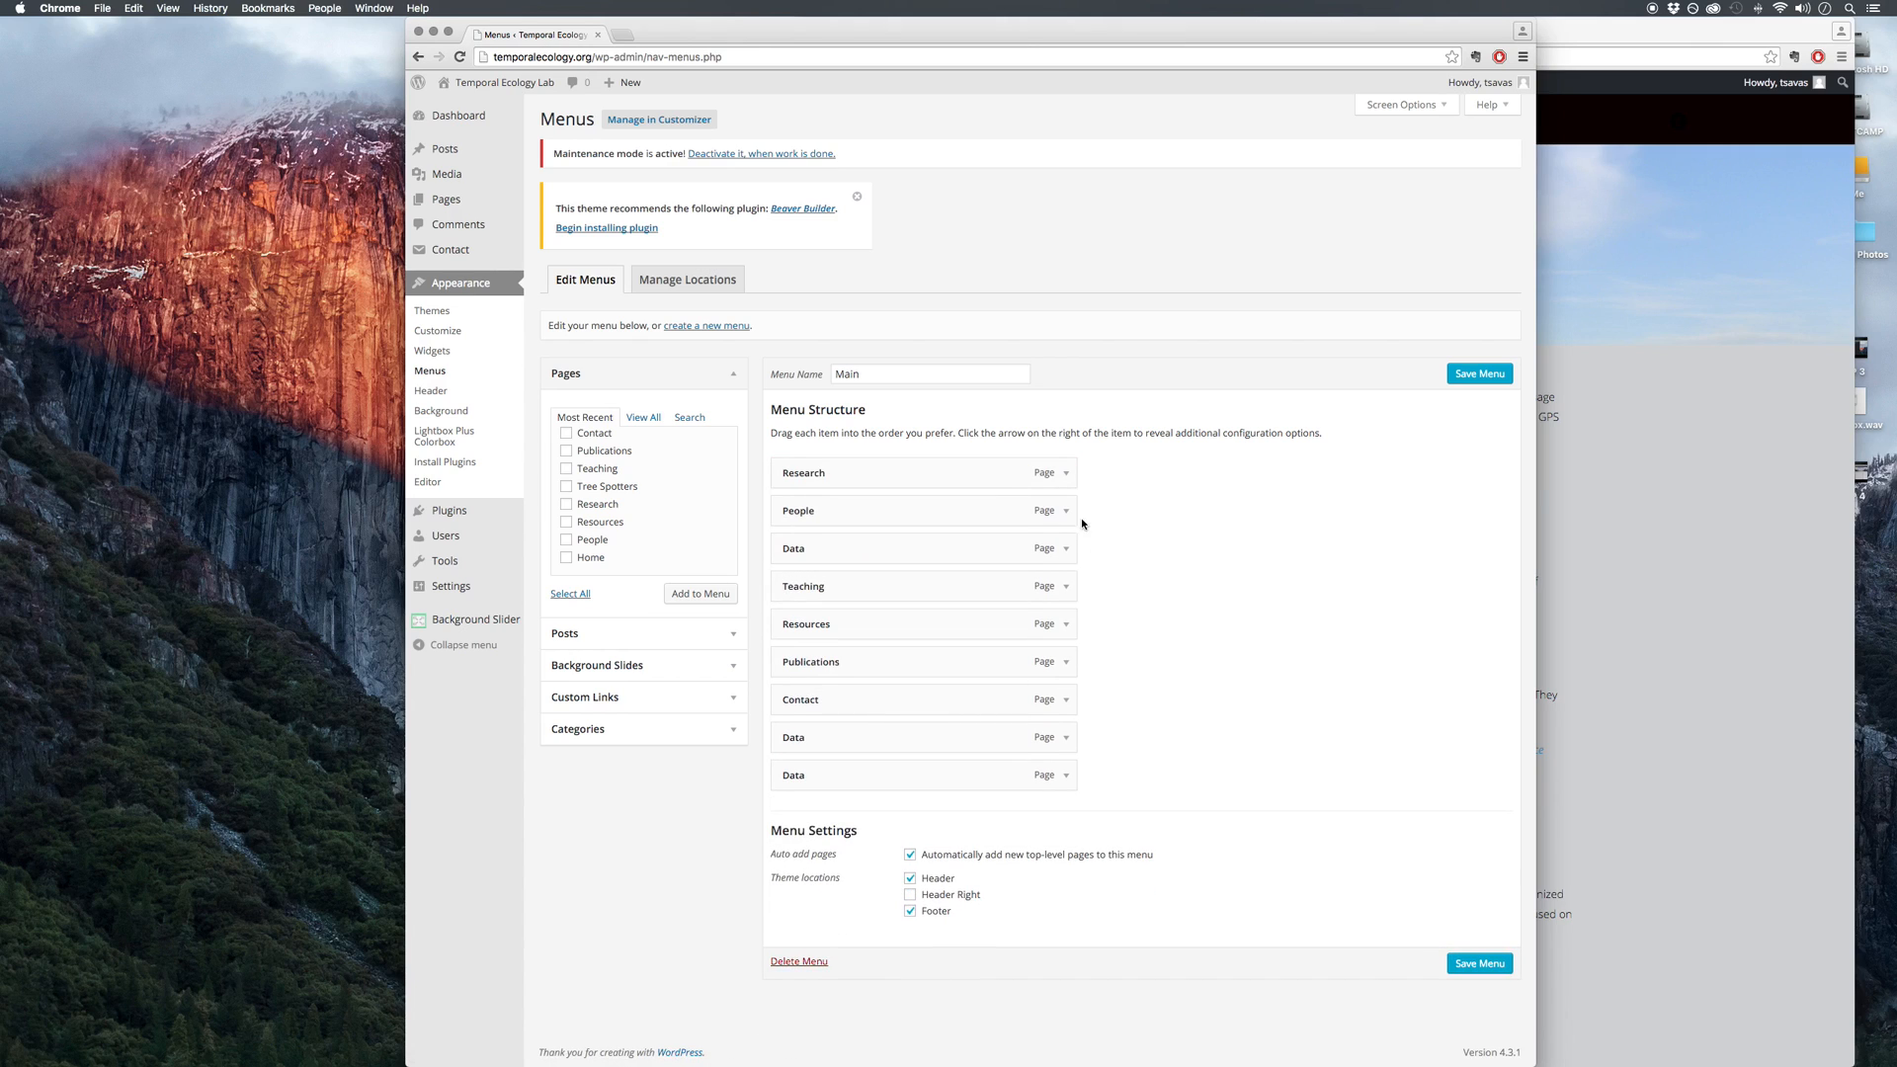
drag(868, 408, 990, 419)
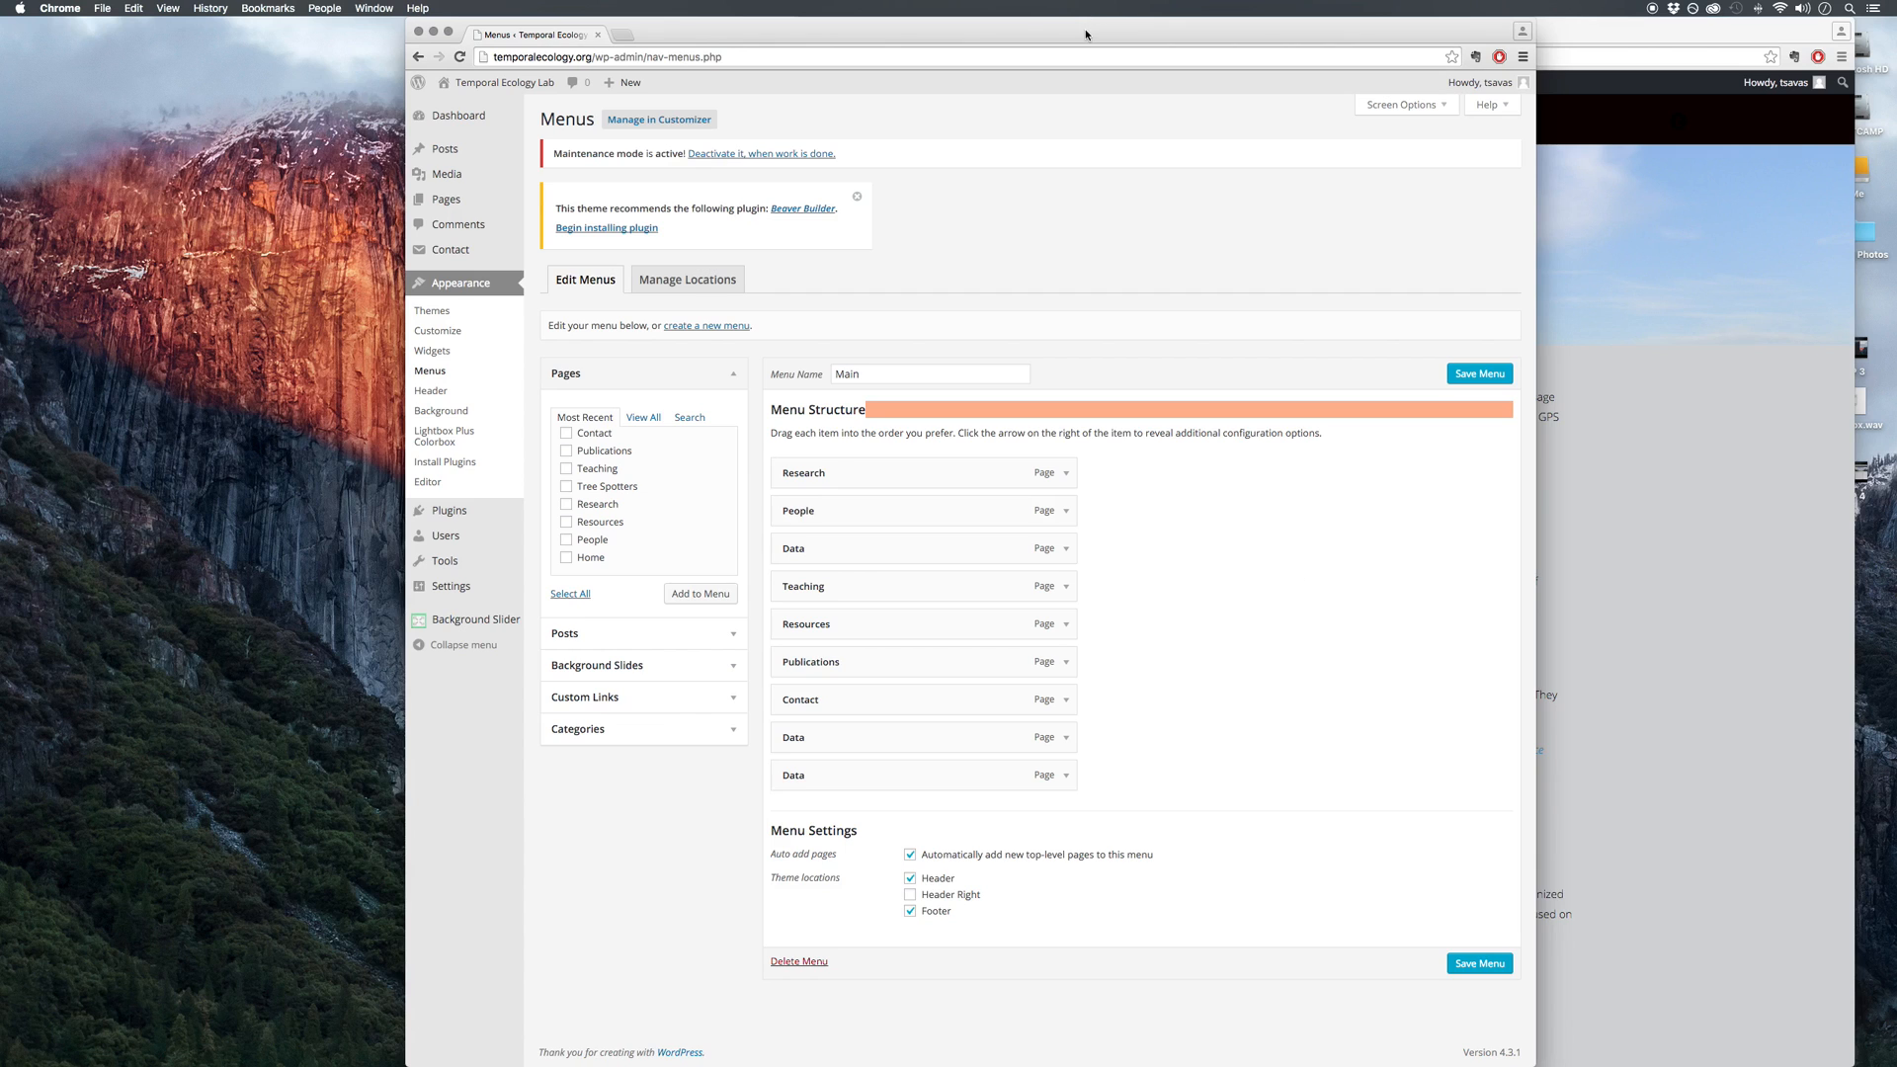
drag(1085, 34, 847, 5)
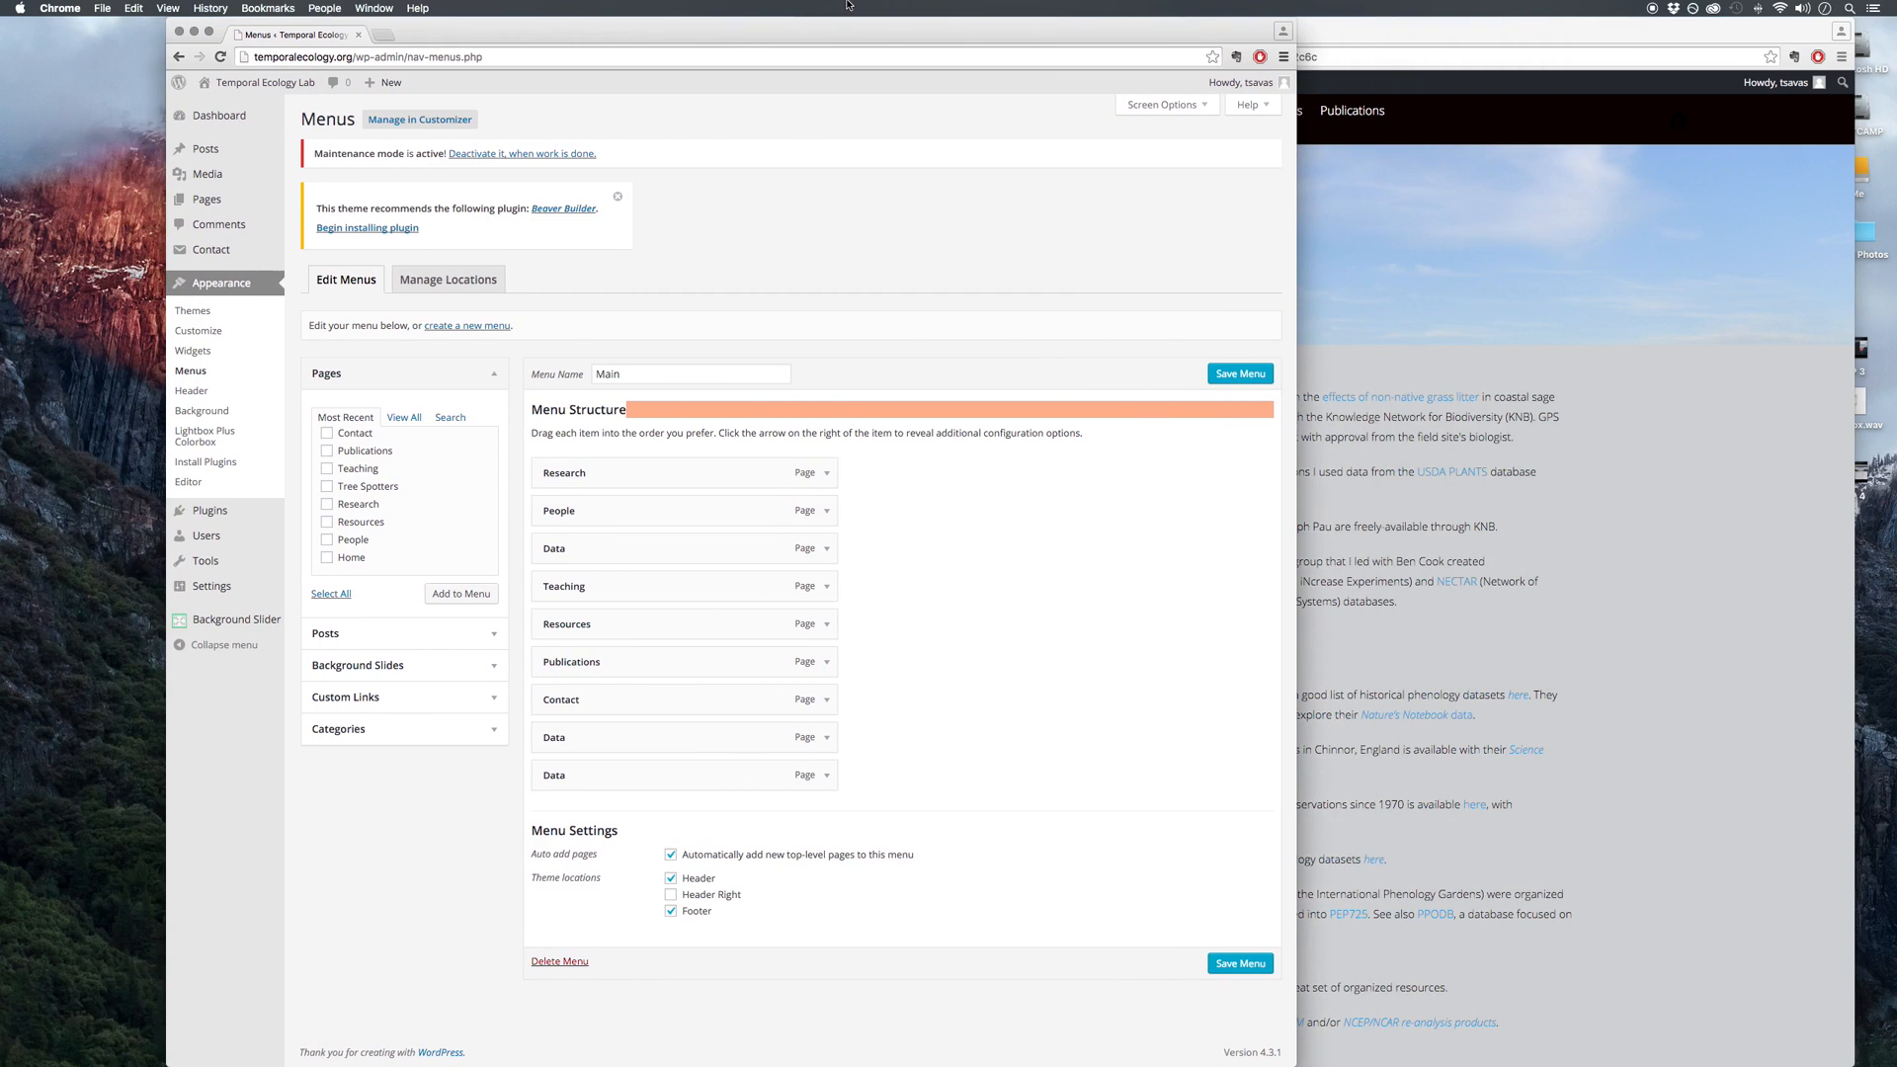
drag(1017, 36, 1126, 37)
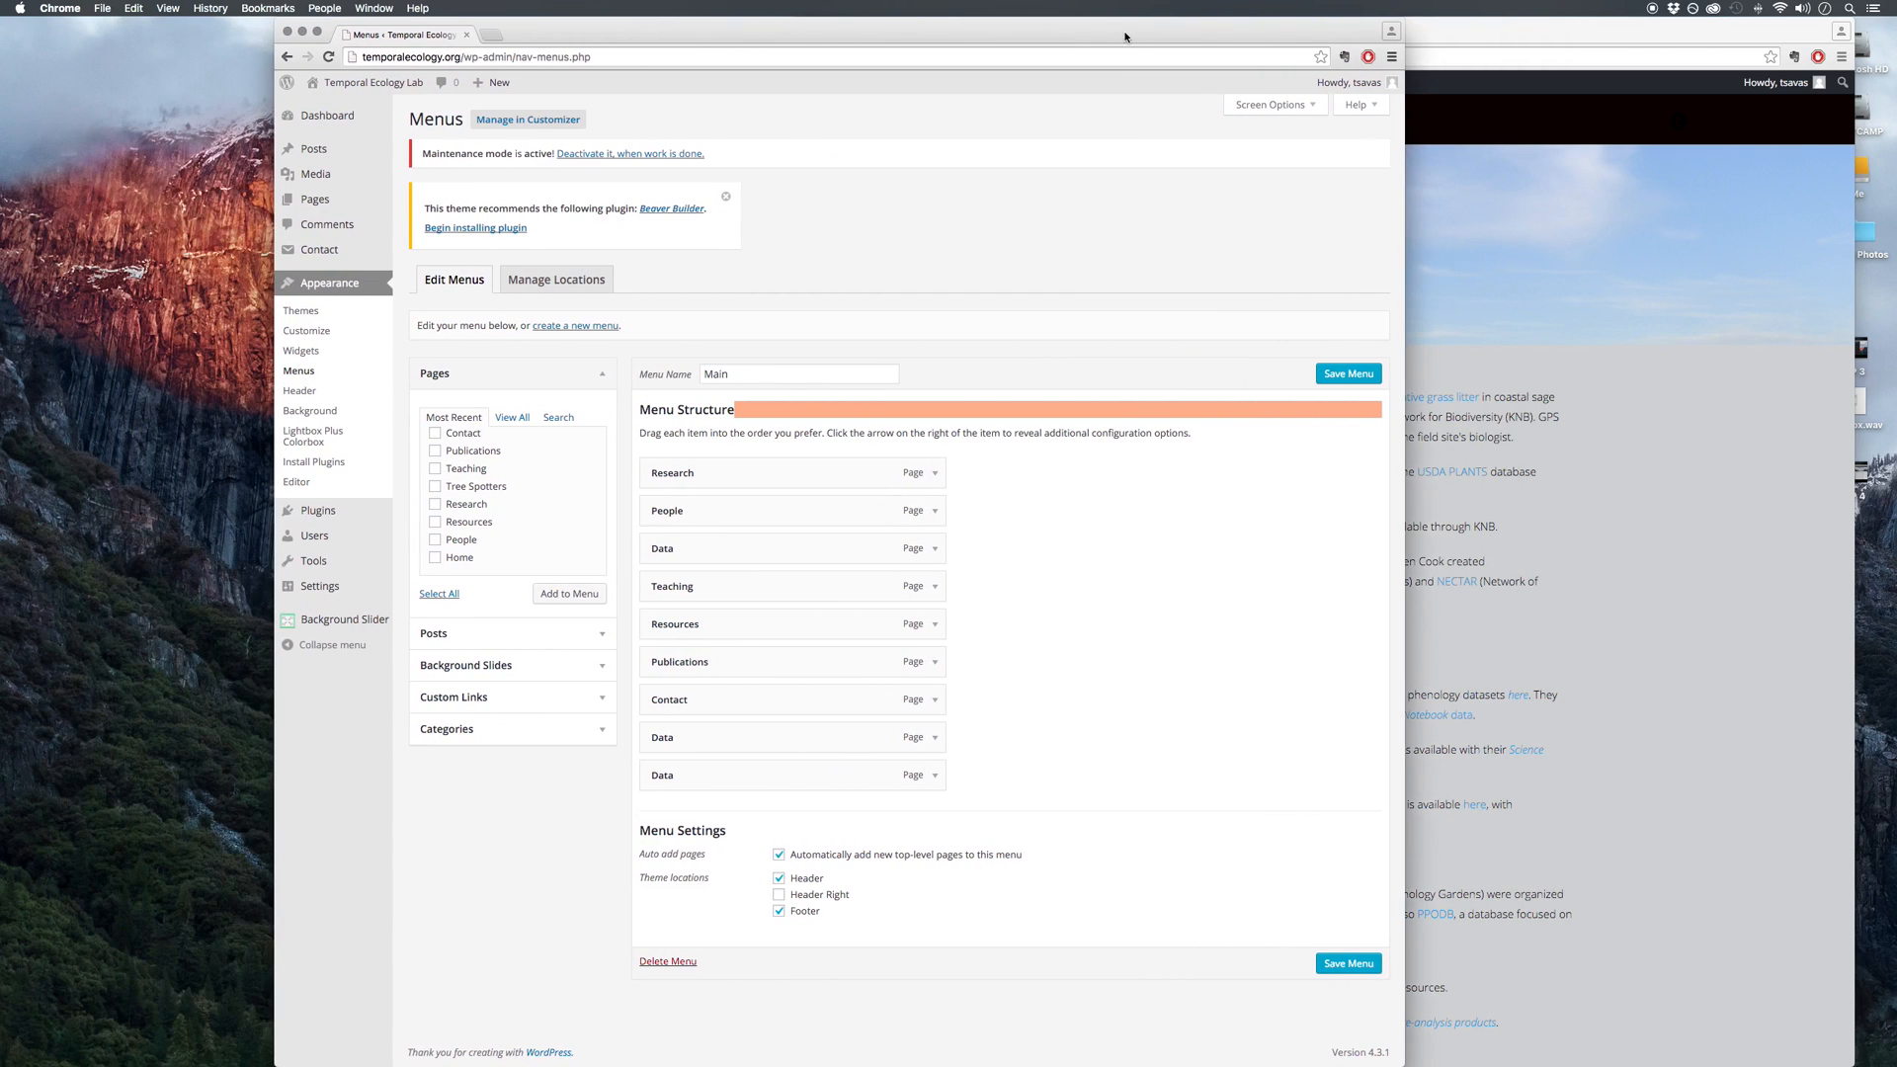
click(1728, 532)
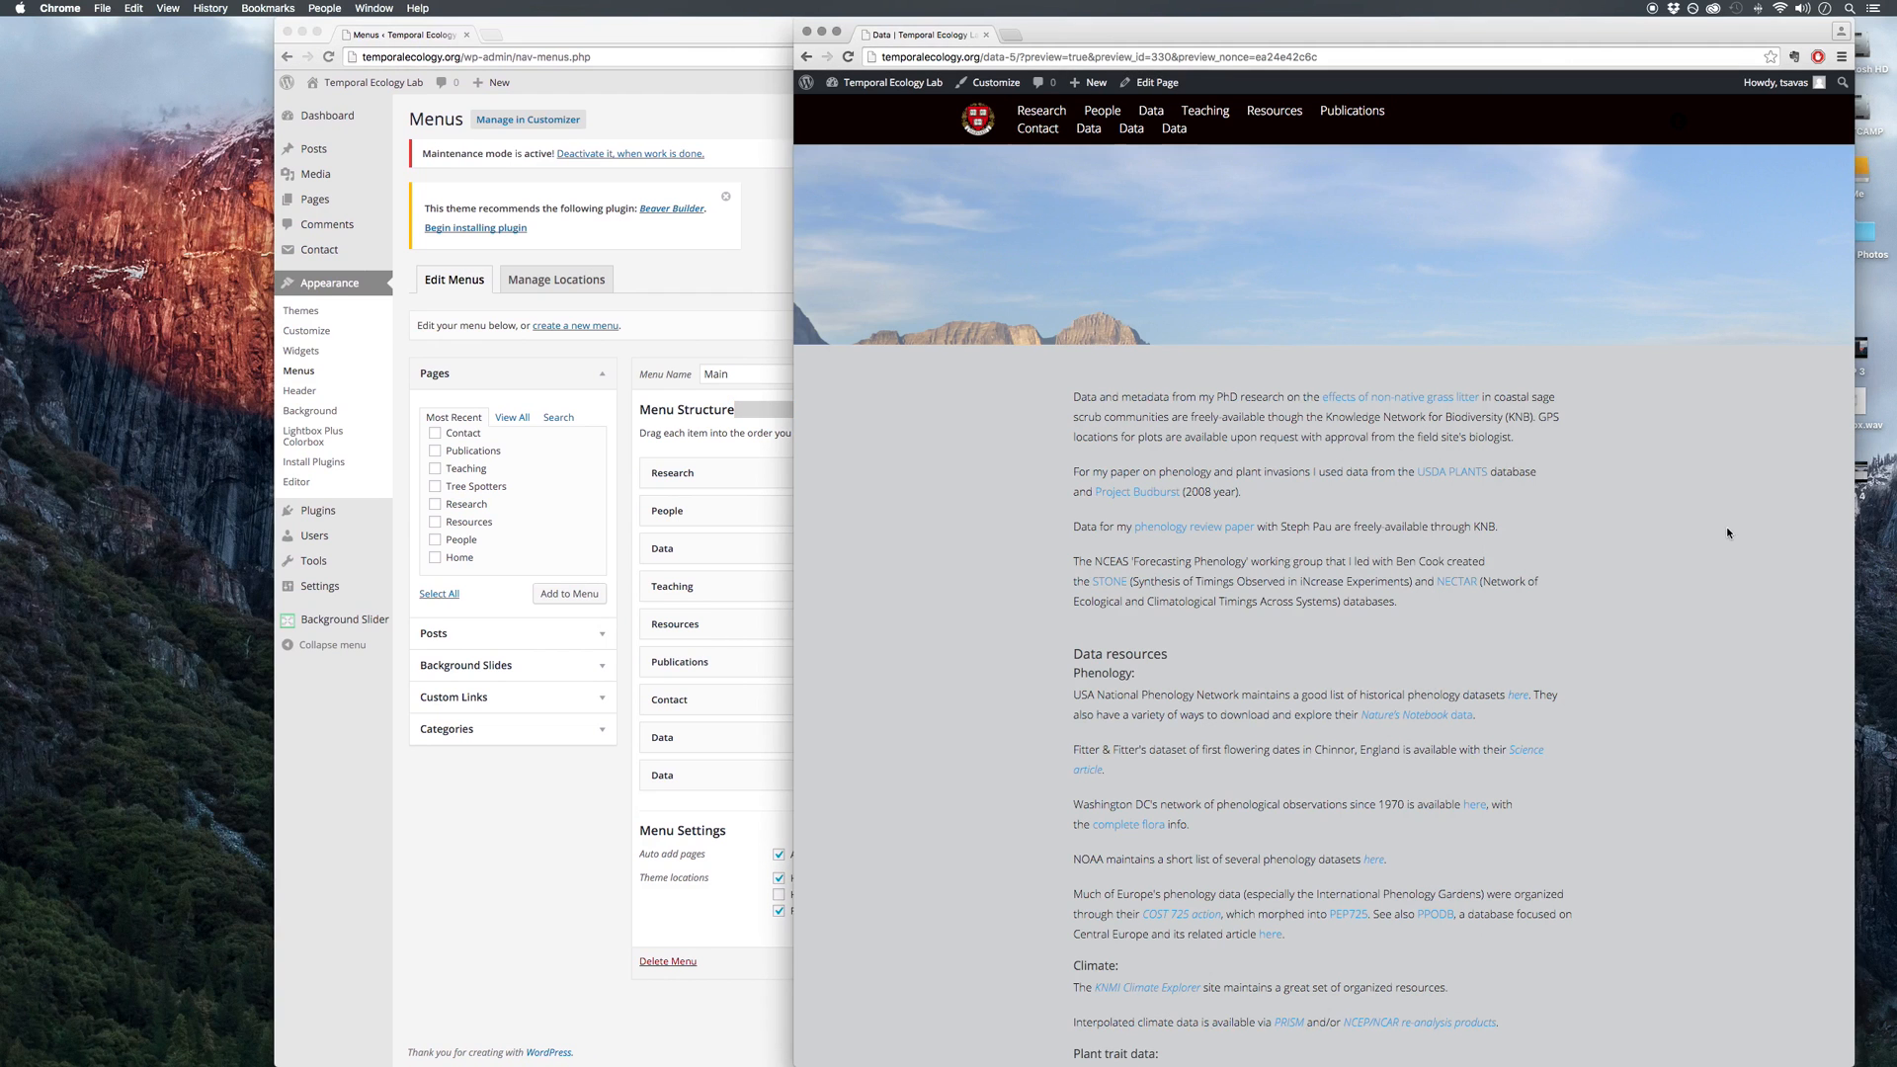
drag(732, 22, 681, 8)
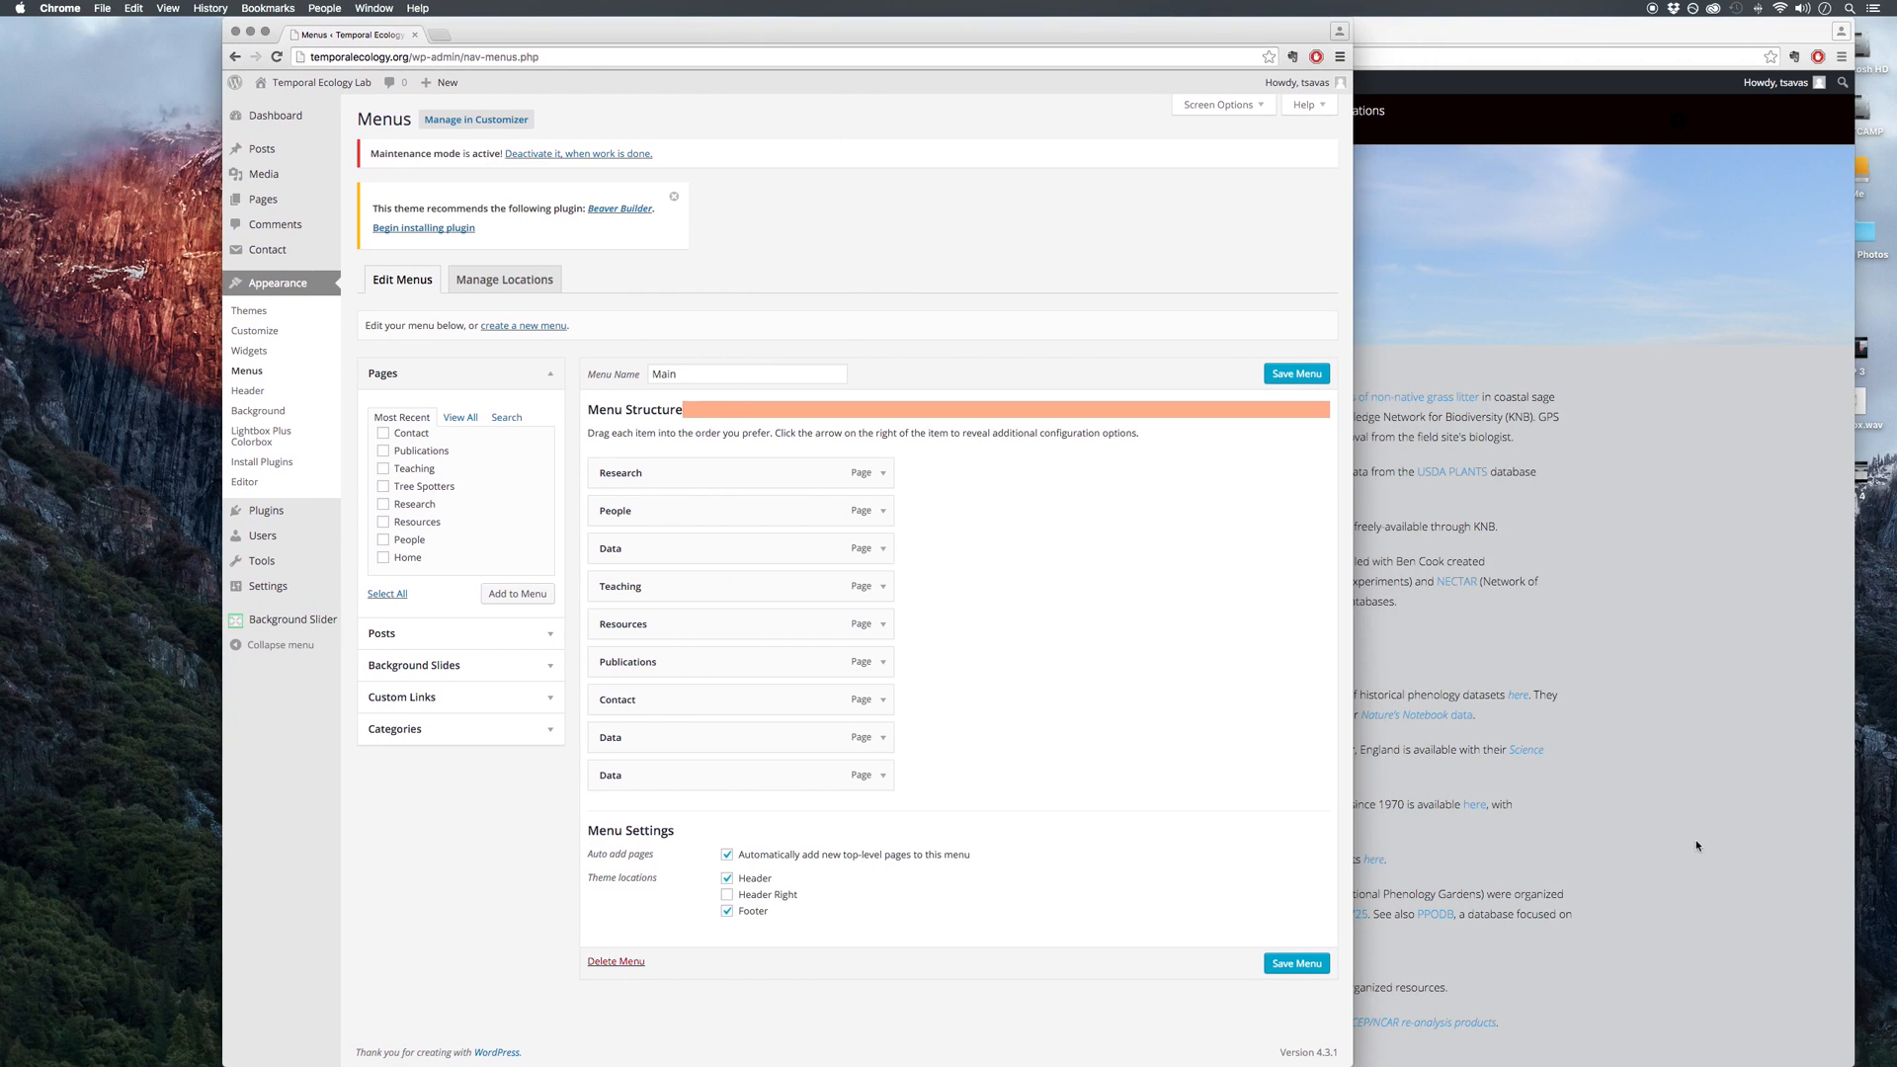